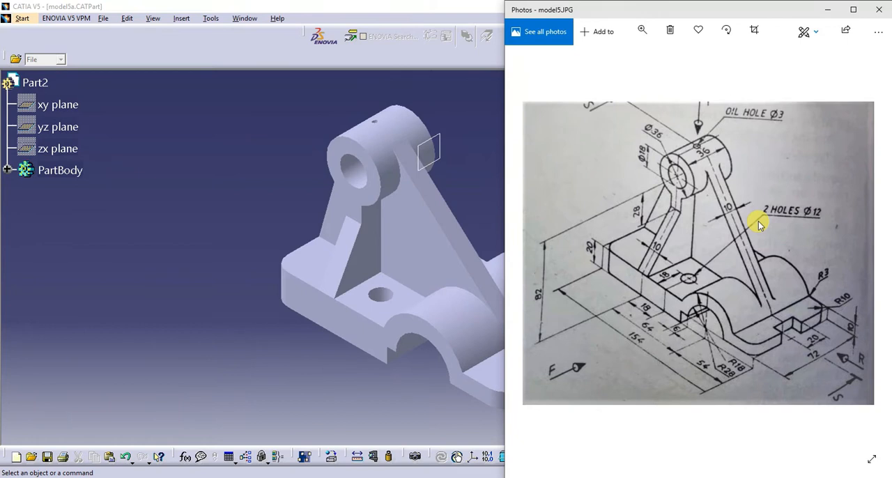
- Place the model5.JPG reference drawing beside the finished CATIA model for comparison, and maximize the drawing
{"action": "left_click_drag", "start_coordinate": [637, 10], "coordinate": [664, 10]}
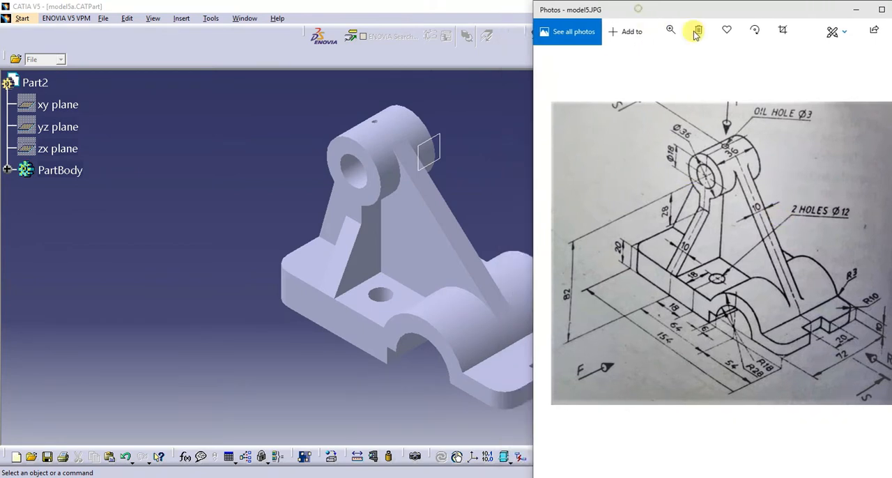
{"action": "left_click_drag", "start_coordinate": [695, 35], "coordinate": [701, 34]}
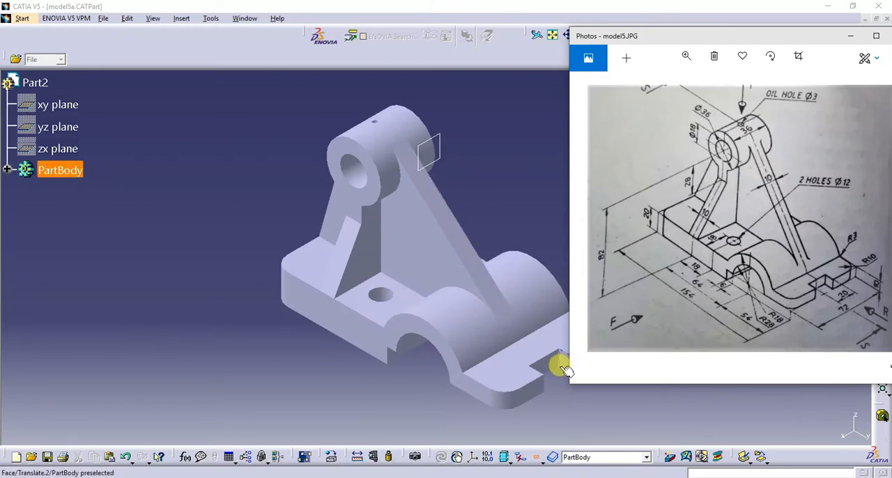
{"action": "left_click", "coordinate": [549, 381]}
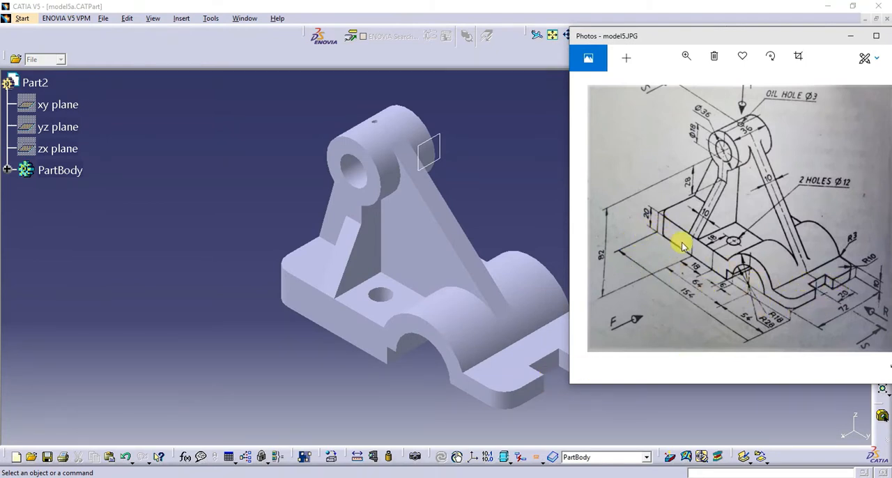
{"action": "left_click", "coordinate": [872, 40]}
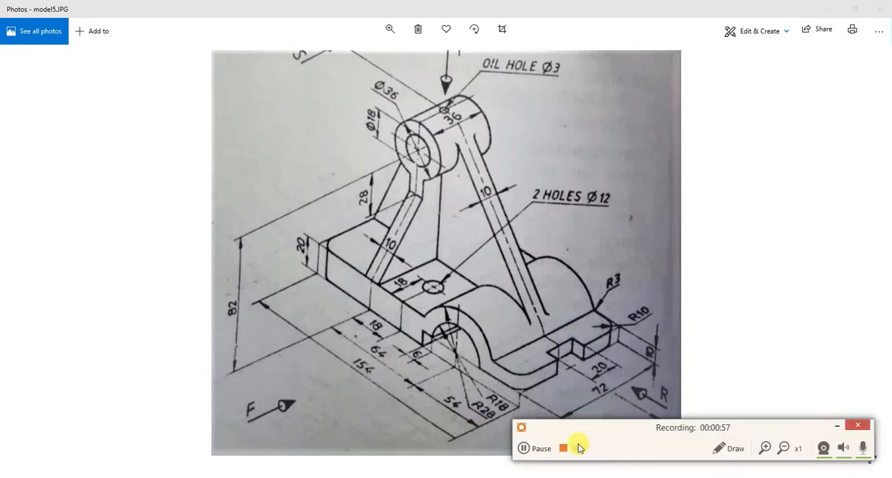
- Turn on the red freehand pen and circle the 154 overall length and 72 overall width on the drawing
{"action": "left_click", "coordinate": [713, 450]}
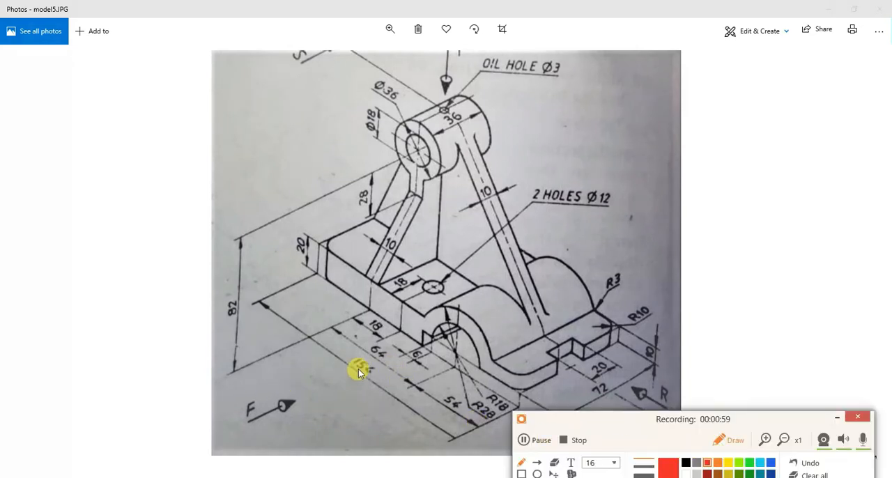
{"action": "mouse_move", "coordinate": [358, 352]}
{"action": "left_mouse_down"}
{"action": "mouse_move", "coordinate": [351, 377]}
{"action": "mouse_move", "coordinate": [377, 368]}
{"action": "left_mouse_up"}
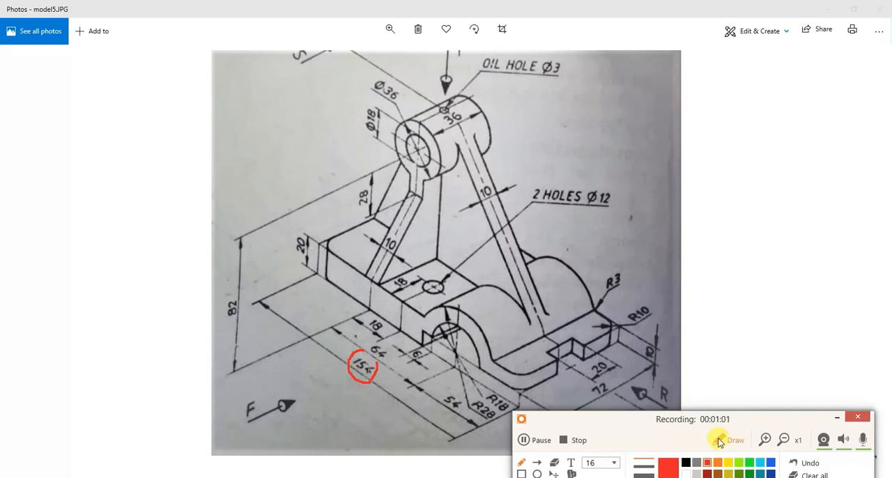
{"action": "left_click_drag", "start_coordinate": [648, 418], "coordinate": [654, 467]}
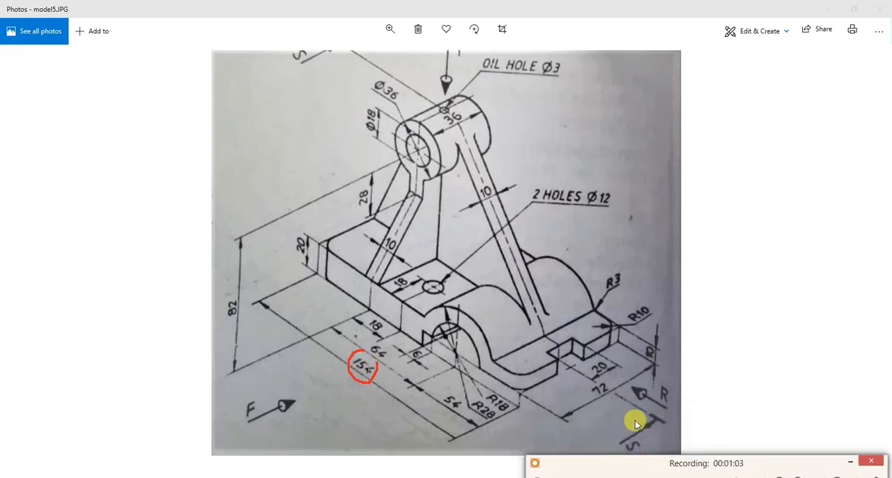
{"action": "mouse_move", "coordinate": [616, 378]}
{"action": "left_mouse_down"}
{"action": "mouse_move", "coordinate": [589, 387]}
{"action": "mouse_move", "coordinate": [593, 402]}
{"action": "left_mouse_up"}
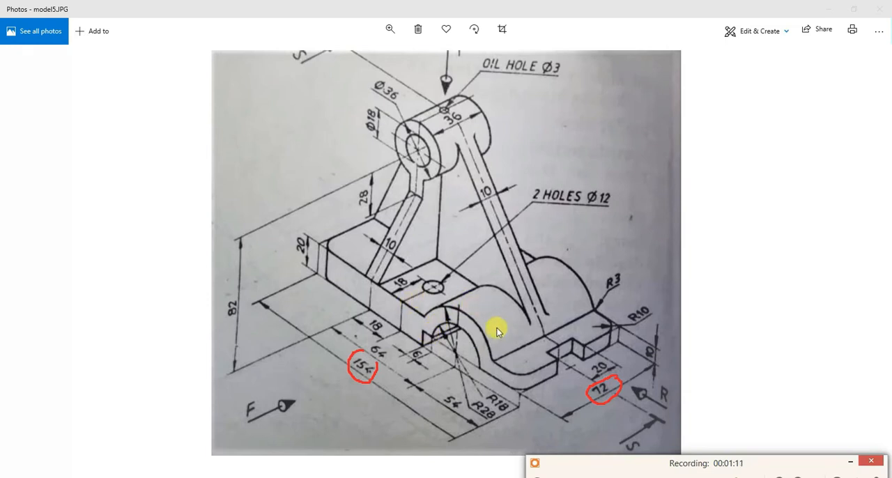
- Mark the arch radii R28 and R18 with arrows and indicate the height of the thick base block
{"action": "left_click_drag", "start_coordinate": [486, 427], "coordinate": [486, 441]}
{"action": "left_click_drag", "start_coordinate": [499, 422], "coordinate": [510, 421]}
{"action": "mouse_move", "coordinate": [339, 272]}
{"action": "left_mouse_down"}
{"action": "mouse_move", "coordinate": [348, 265]}
{"action": "mouse_move", "coordinate": [338, 279]}
{"action": "mouse_move", "coordinate": [351, 287]}
{"action": "left_mouse_up"}
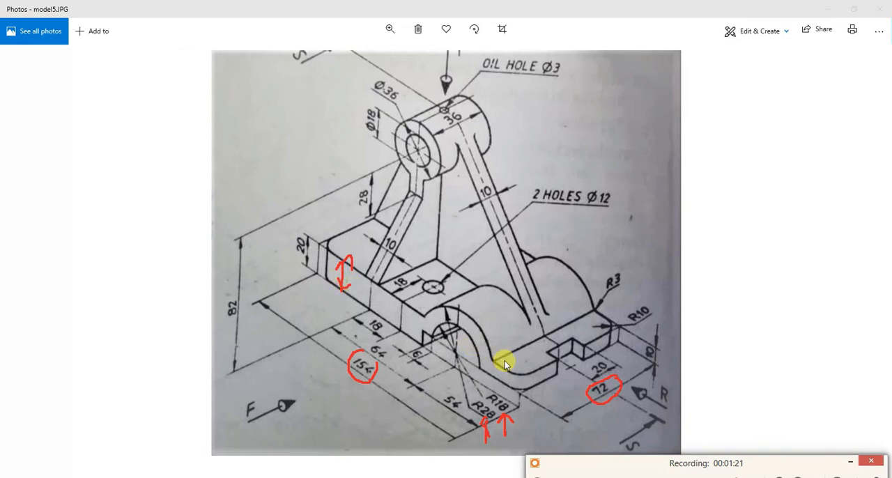
- Mark the thin flange's thickness at both ends, the 54 distance from the arch centre and the flange's end edge
{"action": "left_click_drag", "start_coordinate": [508, 373], "coordinate": [508, 390]}
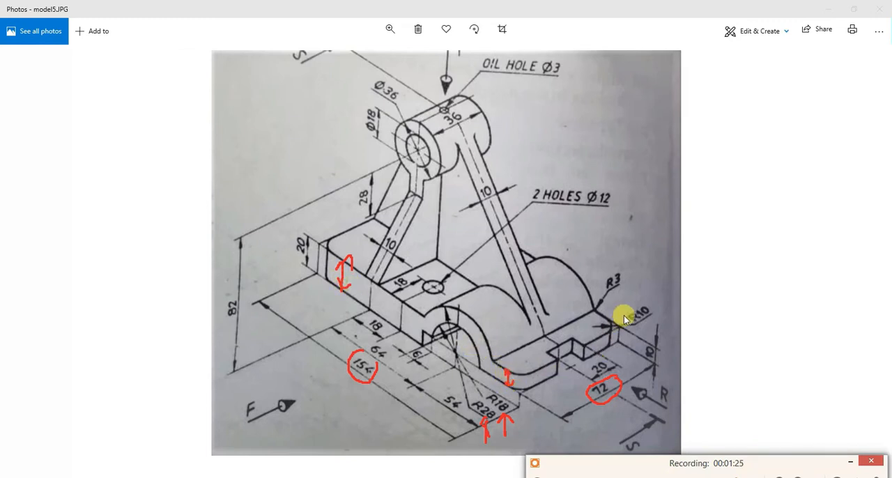
{"action": "mouse_move", "coordinate": [615, 325]}
{"action": "left_mouse_down"}
{"action": "mouse_move", "coordinate": [617, 345]}
{"action": "mouse_move", "coordinate": [625, 339]}
{"action": "mouse_move", "coordinate": [612, 338]}
{"action": "left_mouse_up"}
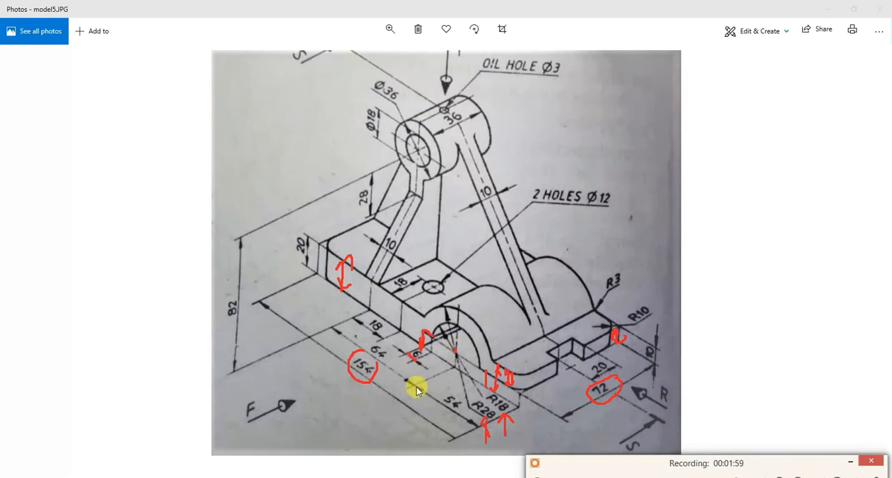
{"action": "left_click_drag", "start_coordinate": [417, 387], "coordinate": [466, 425]}
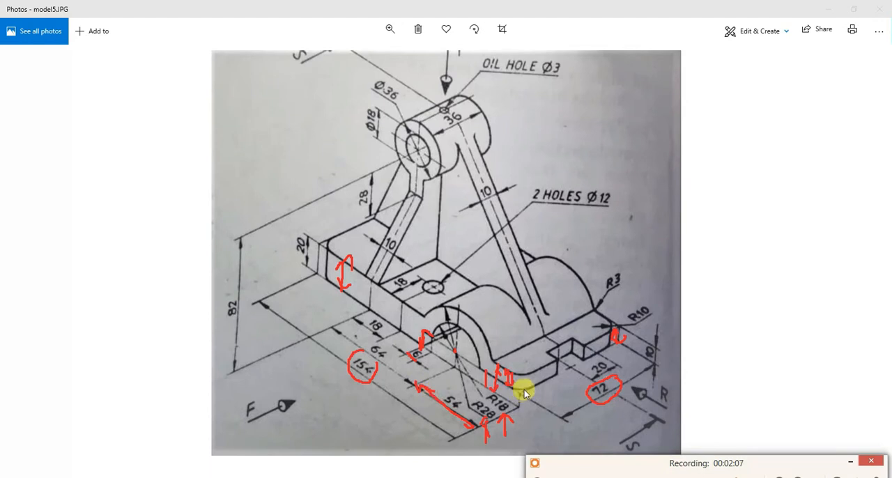
{"action": "left_click_drag", "start_coordinate": [525, 389], "coordinate": [540, 382]}
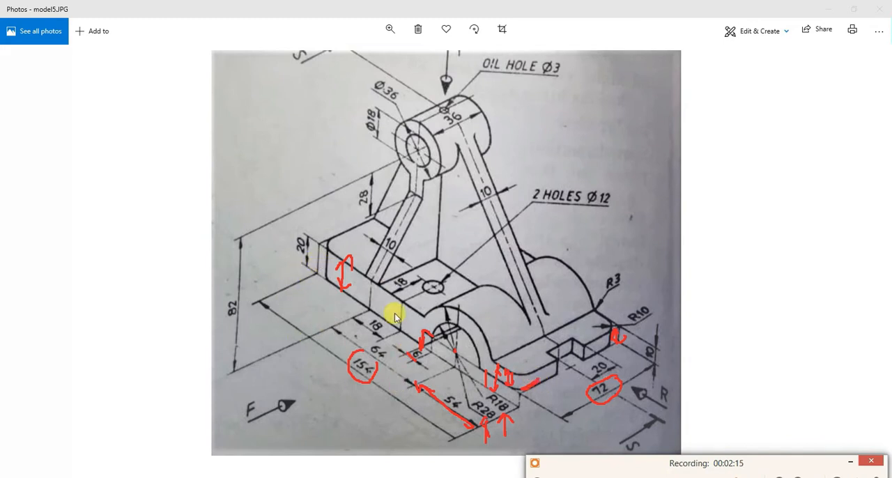
- Trace both sloping edges of the 10 thick rib and its junction with the upper cylinder
{"action": "left_click_drag", "start_coordinate": [458, 151], "coordinate": [538, 322]}
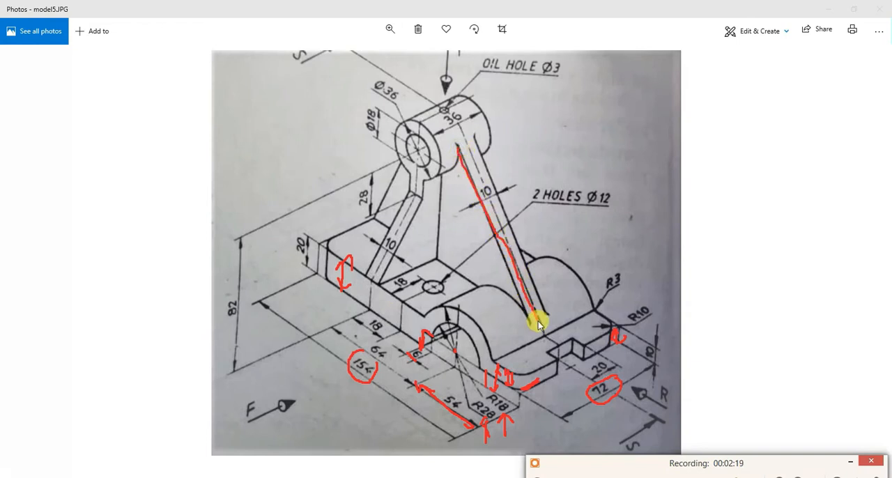
{"action": "left_click_drag", "start_coordinate": [480, 144], "coordinate": [531, 272]}
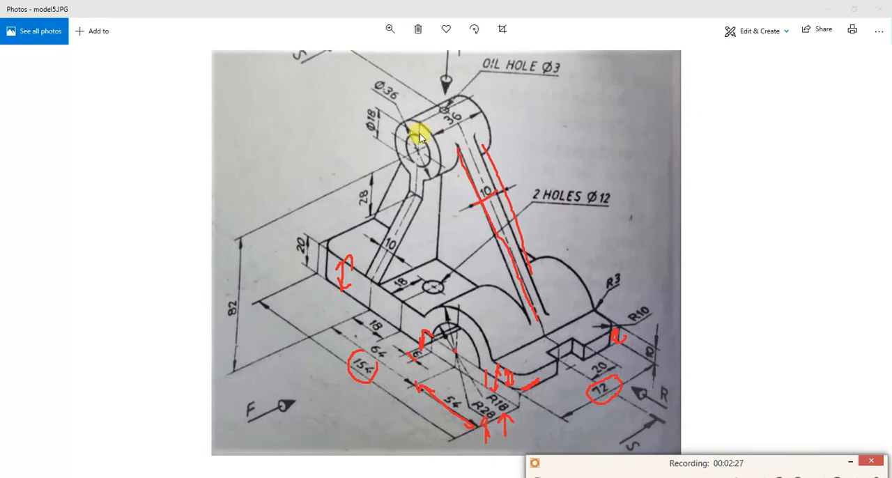
{"action": "left_click_drag", "start_coordinate": [491, 140], "coordinate": [440, 158]}
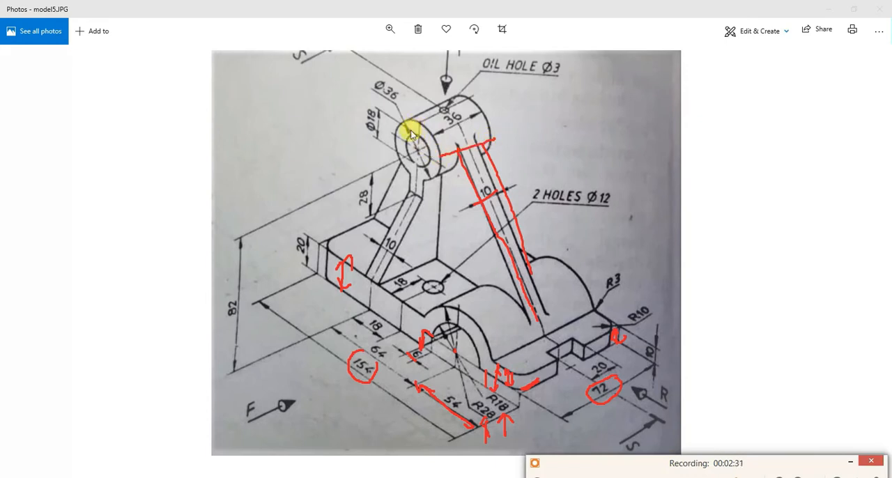
- Outline the upper cylinder's outer and inner circles and mark its Ø36, Ø18 and length 36 dimensions
{"action": "mouse_move", "coordinate": [402, 126]}
{"action": "left_mouse_down"}
{"action": "mouse_move", "coordinate": [414, 120]}
{"action": "mouse_move", "coordinate": [438, 150]}
{"action": "left_mouse_up"}
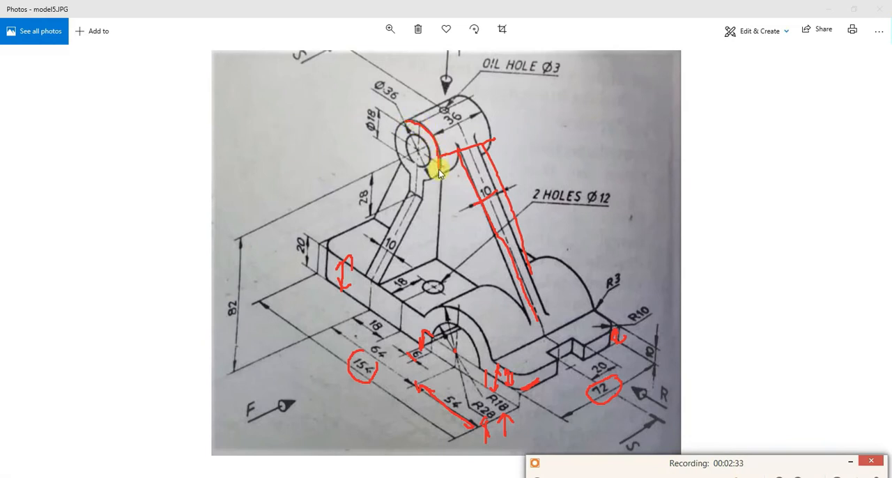
{"action": "mouse_move", "coordinate": [382, 80]}
{"action": "left_mouse_down"}
{"action": "mouse_move", "coordinate": [390, 109]}
{"action": "mouse_move", "coordinate": [381, 114]}
{"action": "mouse_move", "coordinate": [402, 149]}
{"action": "mouse_move", "coordinate": [420, 166]}
{"action": "mouse_move", "coordinate": [430, 158]}
{"action": "left_mouse_up"}
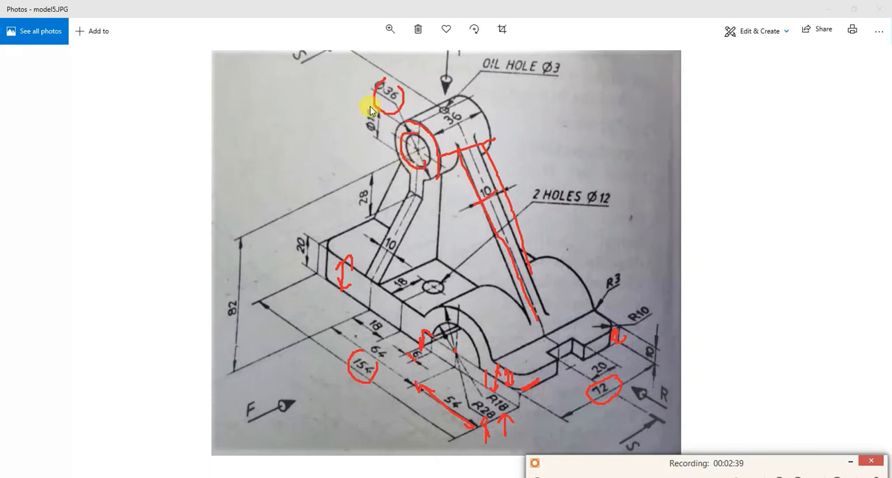
{"action": "mouse_move", "coordinate": [352, 113]}
{"action": "left_mouse_down"}
{"action": "mouse_move", "coordinate": [389, 124]}
{"action": "mouse_move", "coordinate": [369, 103]}
{"action": "left_mouse_up"}
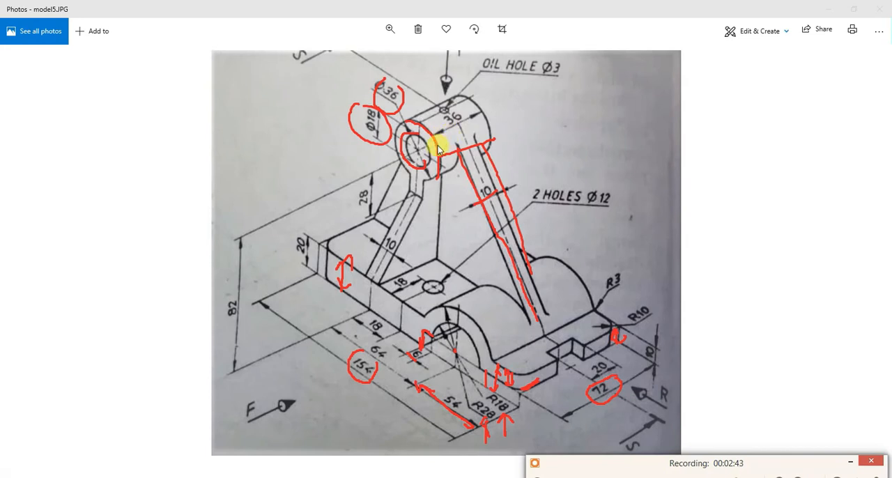
{"action": "mouse_move", "coordinate": [444, 153]}
{"action": "left_mouse_down"}
{"action": "mouse_move", "coordinate": [486, 141]}
{"action": "mouse_move", "coordinate": [479, 118]}
{"action": "left_mouse_up"}
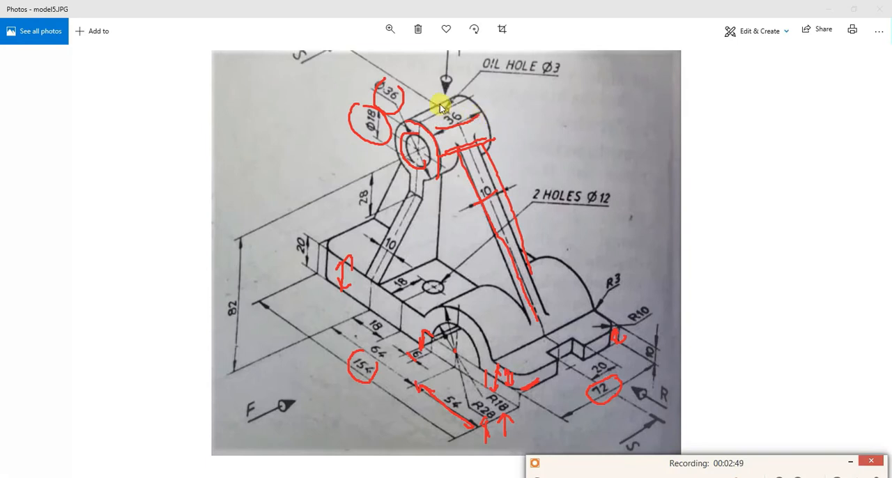
- Mark the Ø3 oil hole with its label and the 82 height of the cylinder's centre
{"action": "mouse_move", "coordinate": [437, 115]}
{"action": "left_mouse_down"}
{"action": "mouse_move", "coordinate": [453, 113]}
{"action": "mouse_move", "coordinate": [444, 103]}
{"action": "mouse_move", "coordinate": [435, 120]}
{"action": "mouse_move", "coordinate": [439, 111]}
{"action": "left_mouse_up"}
{"action": "mouse_move", "coordinate": [522, 74]}
{"action": "left_mouse_down"}
{"action": "mouse_move", "coordinate": [561, 75]}
{"action": "mouse_move", "coordinate": [568, 85]}
{"action": "mouse_move", "coordinate": [593, 70]}
{"action": "left_mouse_up"}
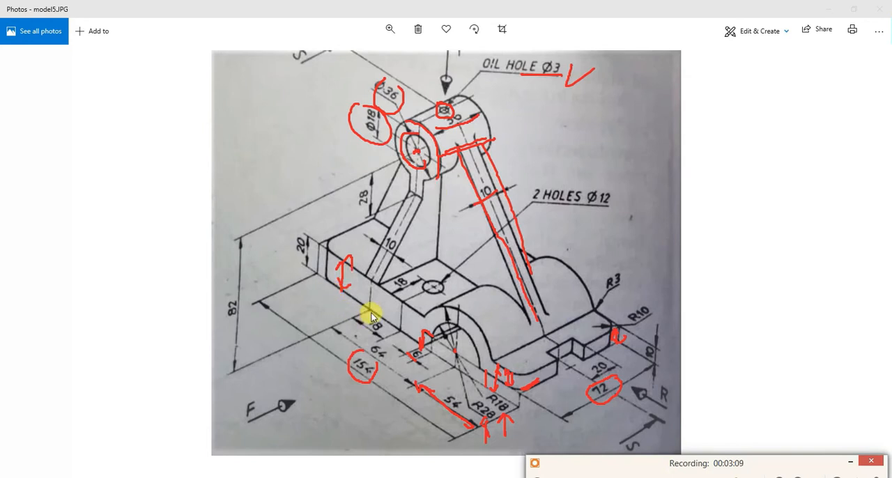
{"action": "left_click_drag", "start_coordinate": [239, 235], "coordinate": [229, 352]}
{"action": "mouse_move", "coordinate": [231, 284]}
{"action": "left_mouse_down"}
{"action": "mouse_move", "coordinate": [219, 293]}
{"action": "mouse_move", "coordinate": [234, 318]}
{"action": "mouse_move", "coordinate": [230, 298]}
{"action": "left_mouse_up"}
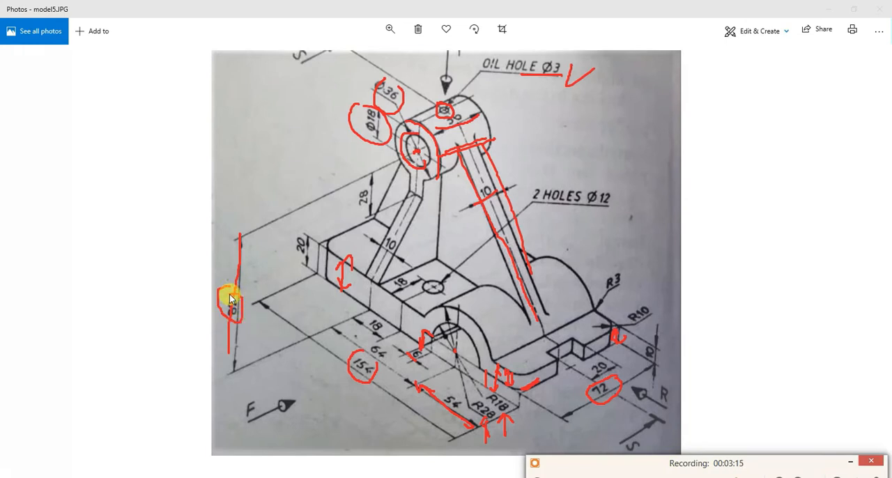
- Mark the two Ø12 base holes, their 18 position dimensions and the distance line along the base
{"action": "mouse_move", "coordinate": [440, 281]}
{"action": "left_mouse_down"}
{"action": "mouse_move", "coordinate": [422, 282]}
{"action": "mouse_move", "coordinate": [434, 293]}
{"action": "mouse_move", "coordinate": [443, 280]}
{"action": "left_mouse_up"}
{"action": "left_click_drag", "start_coordinate": [534, 201], "coordinate": [613, 206]}
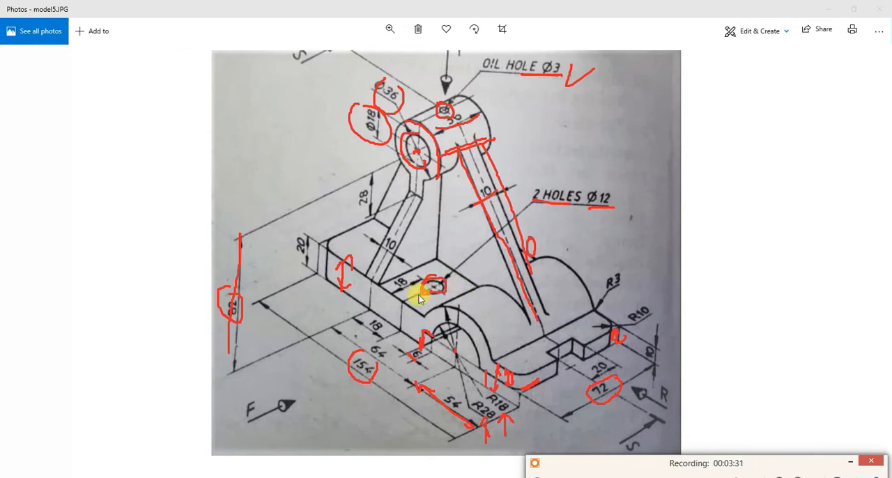
{"action": "left_click_drag", "start_coordinate": [398, 298], "coordinate": [425, 283]}
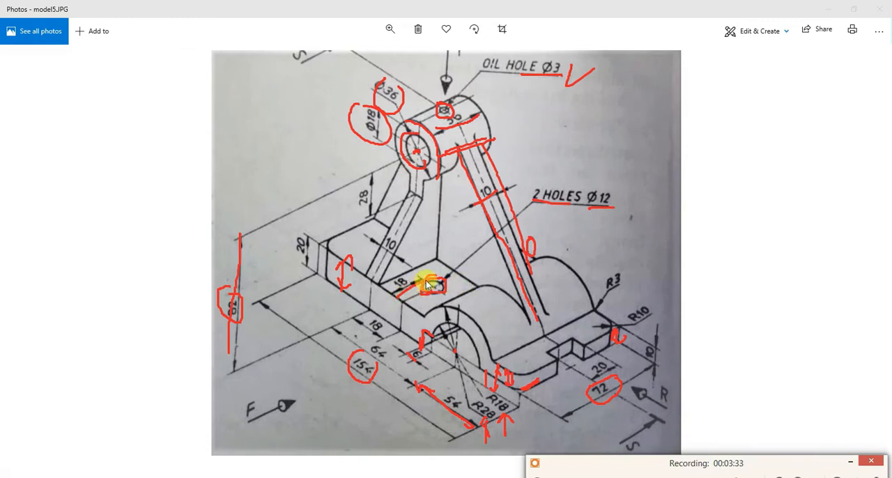
{"action": "left_click_drag", "start_coordinate": [354, 317], "coordinate": [381, 343]}
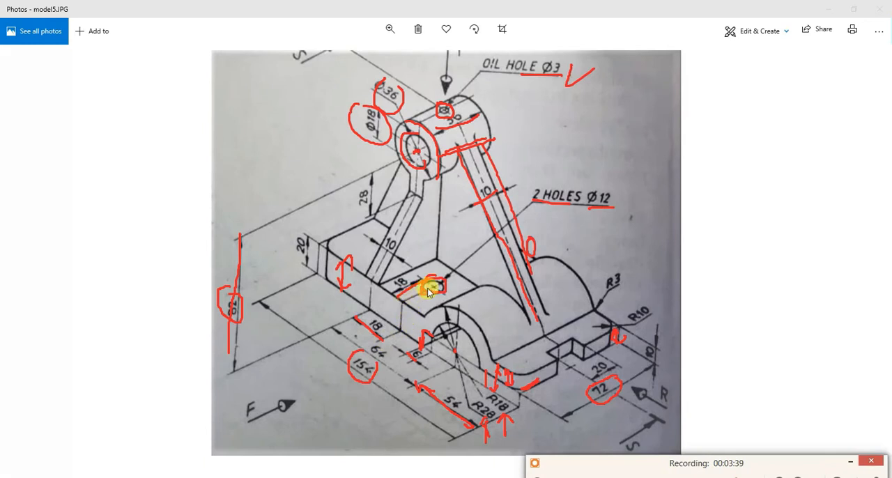
{"action": "left_click_drag", "start_coordinate": [392, 335], "coordinate": [496, 425]}
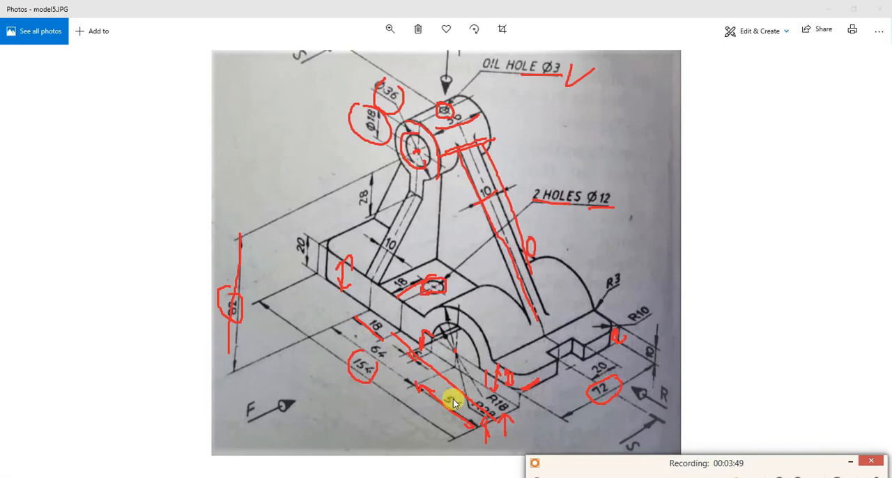
{"action": "mouse_move", "coordinate": [375, 309]}
{"action": "left_mouse_down"}
{"action": "mouse_move", "coordinate": [358, 324]}
{"action": "mouse_move", "coordinate": [375, 326]}
{"action": "left_mouse_up"}
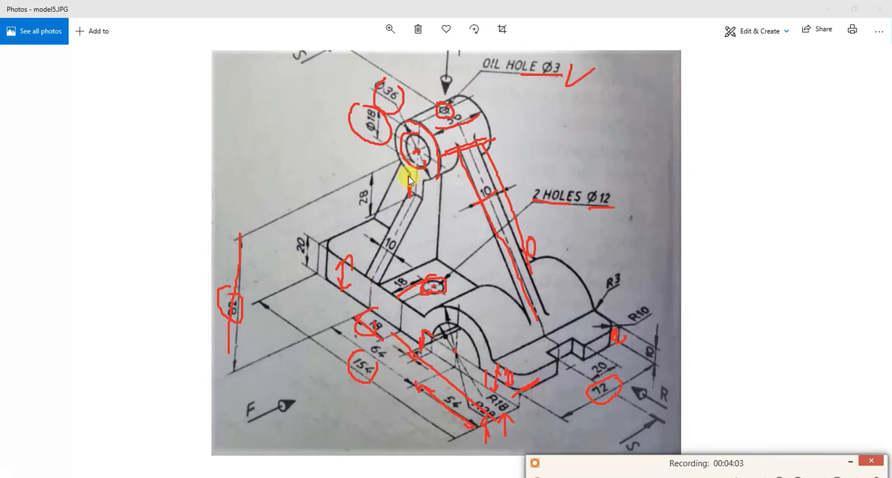
- Mark the 28 dimension below the cylinder, and outline the flange's end notch with its 20 width and centre line
{"action": "left_click_drag", "start_coordinate": [374, 184], "coordinate": [374, 217]}
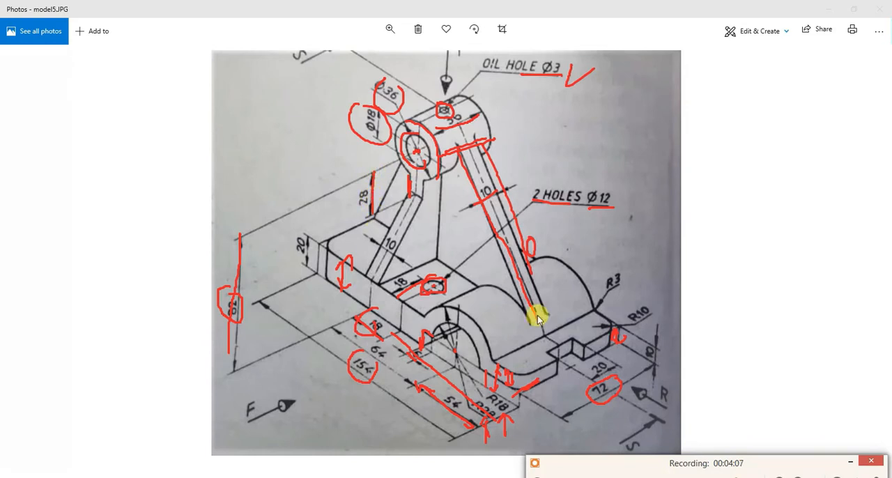
{"action": "mouse_move", "coordinate": [572, 338]}
{"action": "left_mouse_down"}
{"action": "mouse_move", "coordinate": [555, 356]}
{"action": "mouse_move", "coordinate": [571, 345]}
{"action": "mouse_move", "coordinate": [583, 344]}
{"action": "mouse_move", "coordinate": [584, 354]}
{"action": "left_mouse_up"}
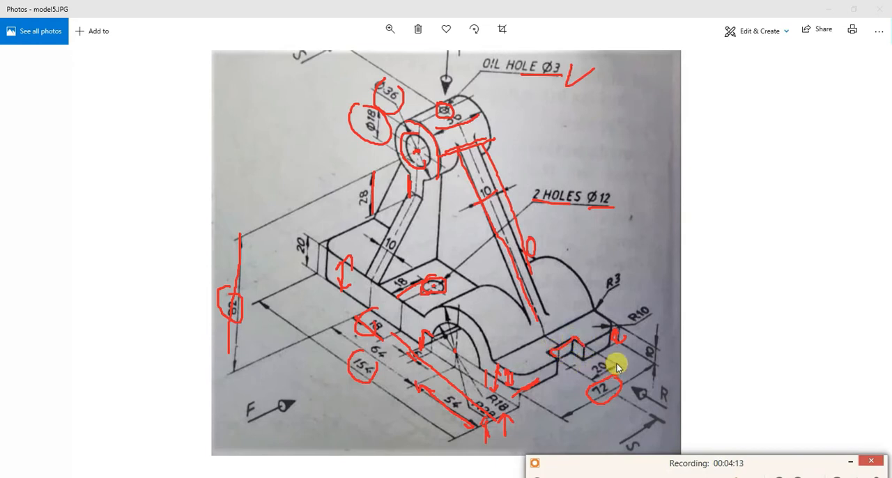
{"action": "left_click_drag", "start_coordinate": [556, 368], "coordinate": [572, 391]}
{"action": "mouse_move", "coordinate": [583, 356]}
{"action": "left_mouse_down"}
{"action": "mouse_move", "coordinate": [595, 367]}
{"action": "mouse_move", "coordinate": [571, 378]}
{"action": "mouse_move", "coordinate": [605, 364]}
{"action": "mouse_move", "coordinate": [598, 357]}
{"action": "mouse_move", "coordinate": [580, 378]}
{"action": "left_mouse_up"}
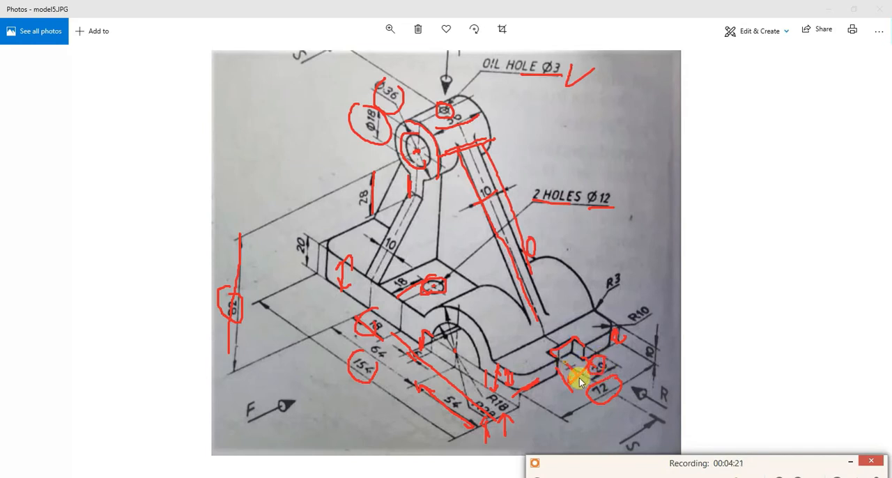
{"action": "mouse_move", "coordinate": [520, 269]}
{"action": "left_mouse_down"}
{"action": "mouse_move", "coordinate": [573, 367]}
{"action": "mouse_move", "coordinate": [593, 382]}
{"action": "mouse_move", "coordinate": [608, 368]}
{"action": "mouse_move", "coordinate": [563, 391]}
{"action": "left_mouse_up"}
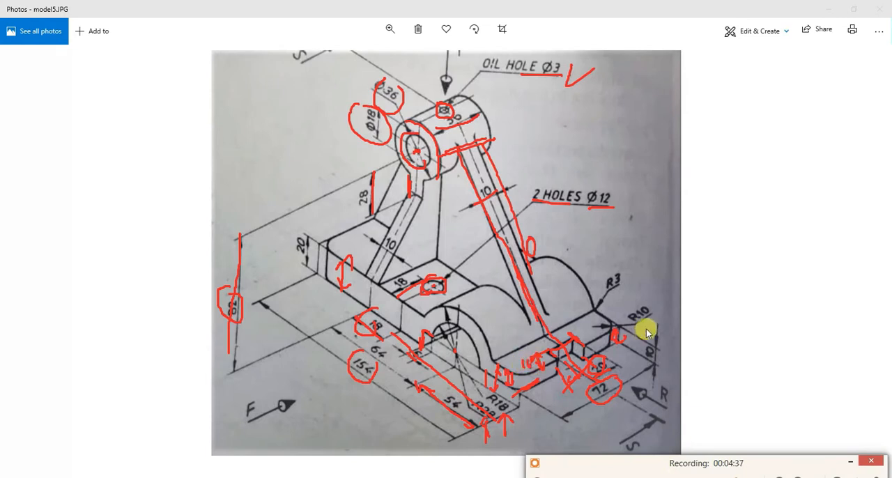
- Mark the R10 corner rounding and the R3 fillet where the arch meets the flange
{"action": "left_click_drag", "start_coordinate": [610, 316], "coordinate": [617, 332]}
{"action": "mouse_move", "coordinate": [652, 296]}
{"action": "left_mouse_down"}
{"action": "mouse_move", "coordinate": [629, 313]}
{"action": "mouse_move", "coordinate": [650, 295]}
{"action": "left_mouse_up"}
{"action": "mouse_move", "coordinate": [587, 312]}
{"action": "left_mouse_down"}
{"action": "mouse_move", "coordinate": [522, 344]}
{"action": "mouse_move", "coordinate": [627, 261]}
{"action": "mouse_move", "coordinate": [616, 271]}
{"action": "left_mouse_up"}
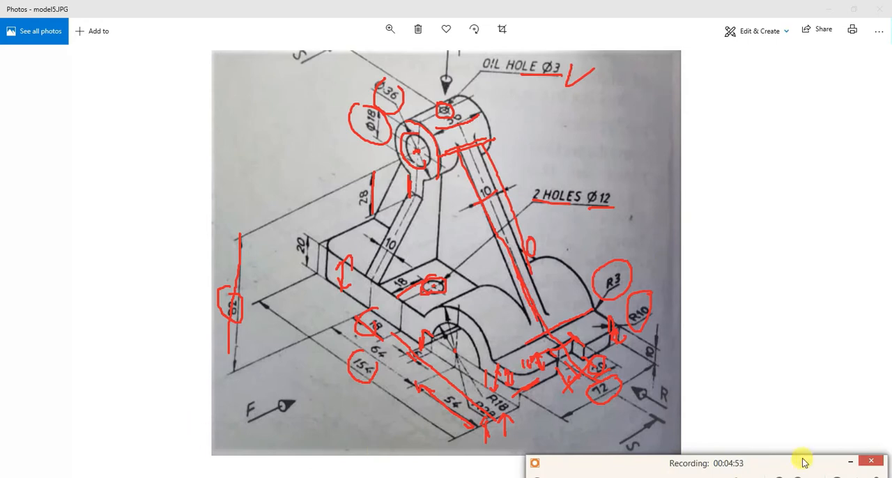
- Clear all red annotations from the drawing and leave drawing mode
{"action": "left_click_drag", "start_coordinate": [776, 464], "coordinate": [664, 422]}
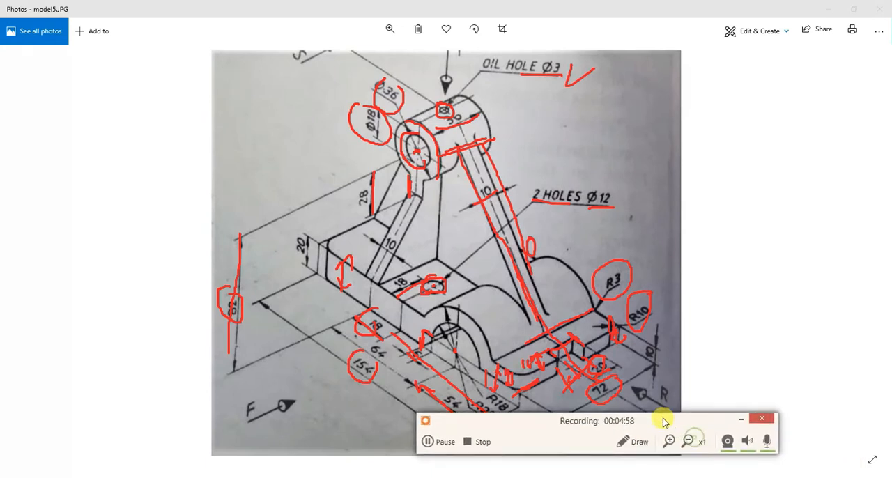
{"action": "left_click", "coordinate": [622, 441]}
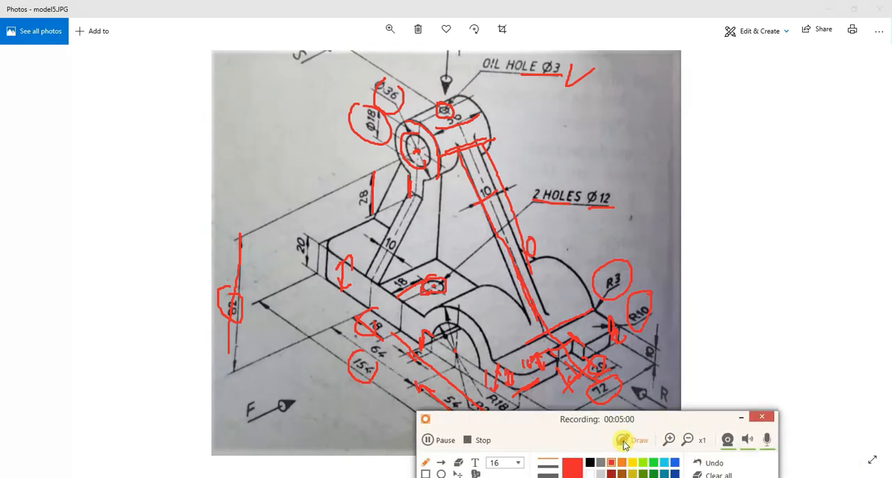
{"action": "left_click", "coordinate": [714, 475]}
{"action": "left_click_drag", "start_coordinate": [720, 412], "coordinate": [712, 451]}
{"action": "left_click", "coordinate": [735, 447]}
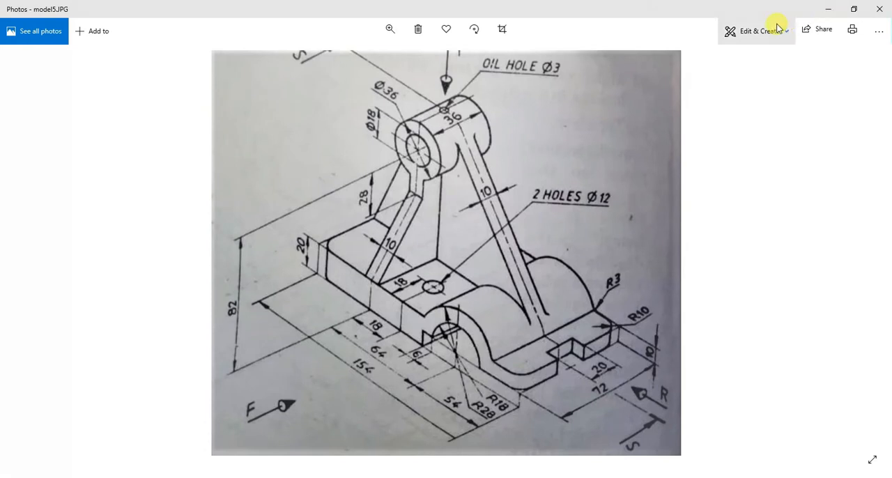
- Place the model5 drawing and the CATIA V5 window side by side, giving CATIA the larger share of the screen
{"action": "key", "text": "super+Right"}
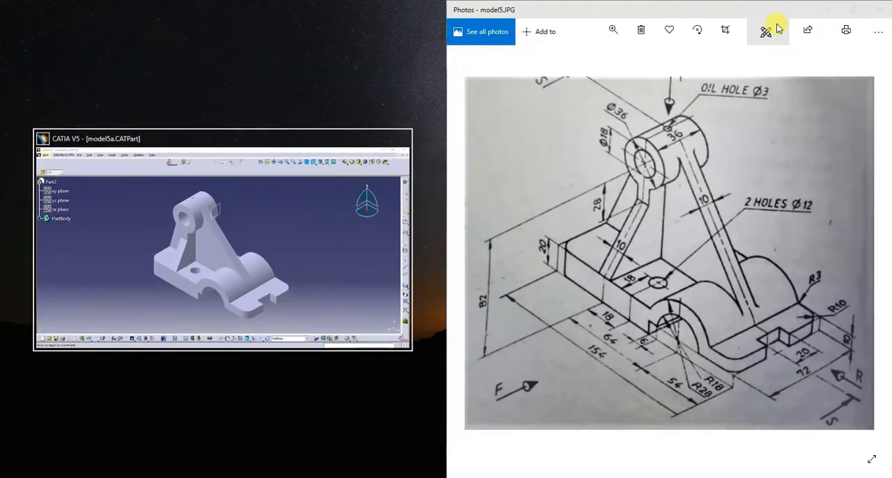
{"action": "left_click", "coordinate": [299, 245]}
{"action": "left_click_drag", "start_coordinate": [443, 241], "coordinate": [552, 243]}
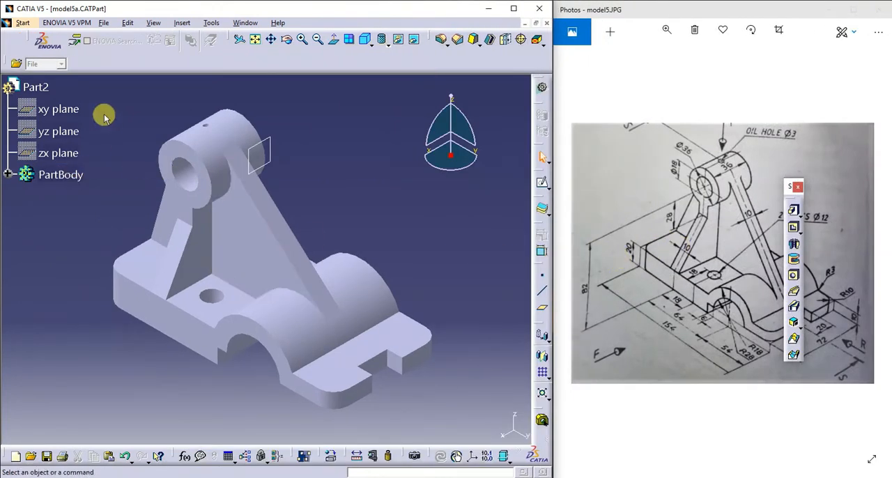
- Create a new Part Design part named "catia model 5"
{"action": "left_click", "coordinate": [23, 23]}
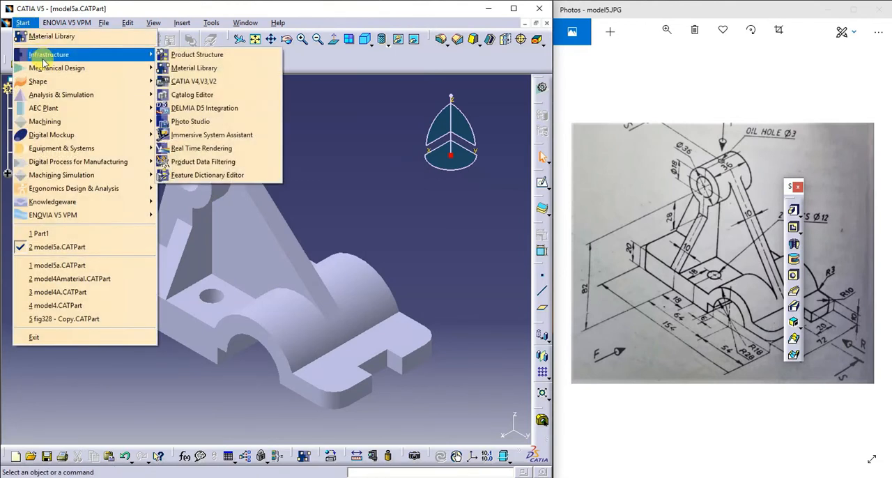
{"action": "mouse_move", "coordinate": [62, 72]}
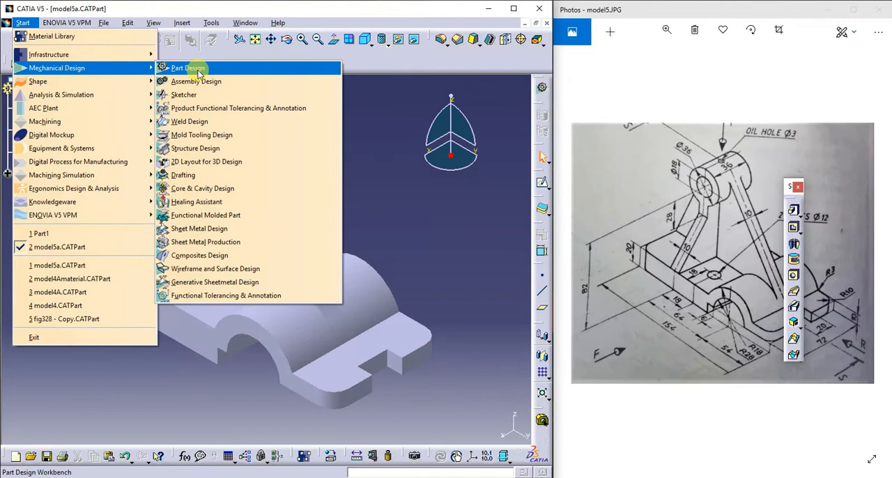
{"action": "left_click", "coordinate": [199, 71]}
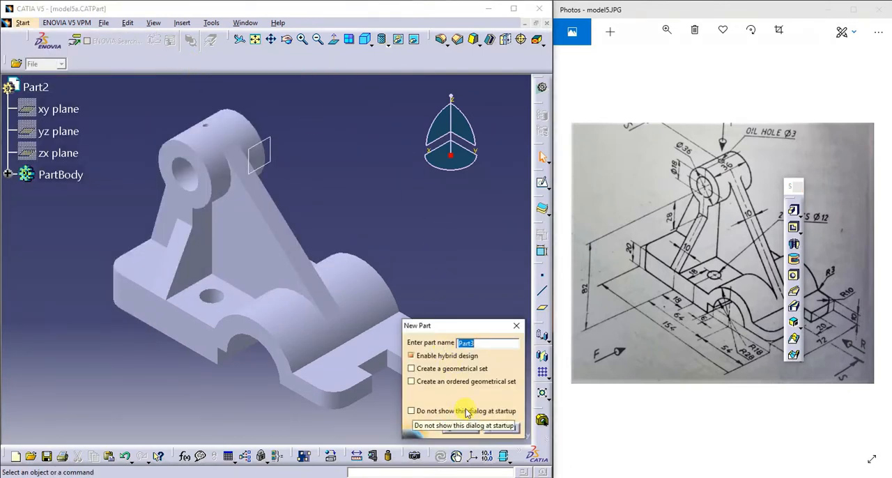
{"action": "type", "text": "model 5"}
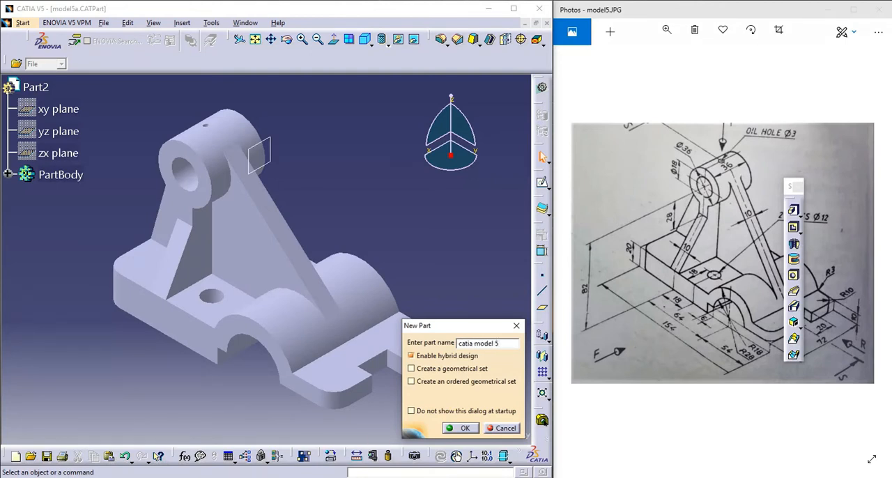
{"action": "left_click", "coordinate": [460, 428]}
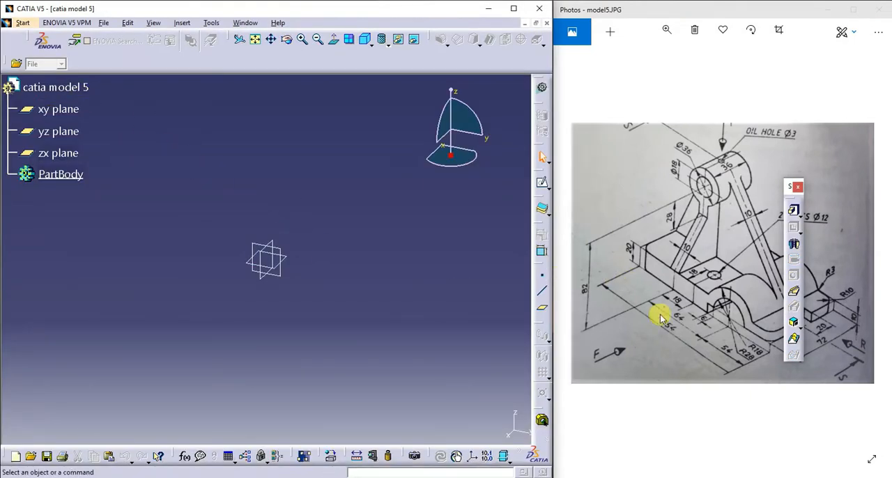
- Open a sketch on the yz plane and widen the CATIA window slightly
{"action": "left_click", "coordinate": [617, 356]}
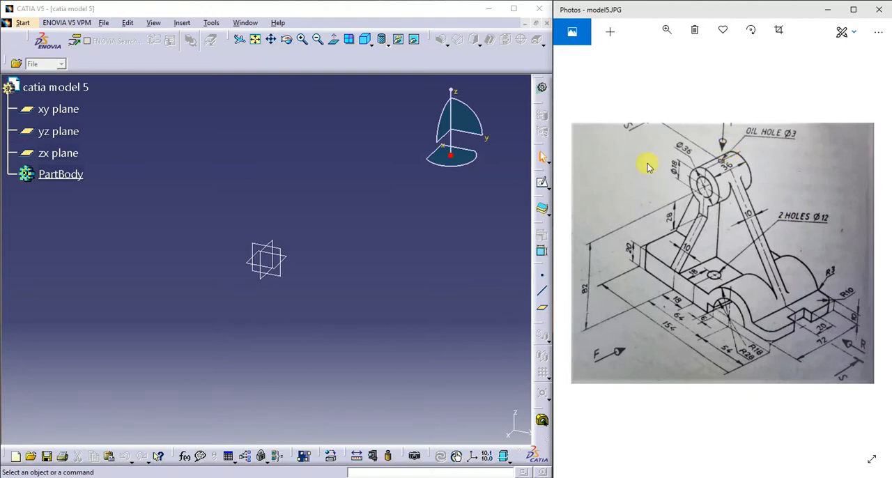
{"action": "left_click", "coordinate": [286, 254]}
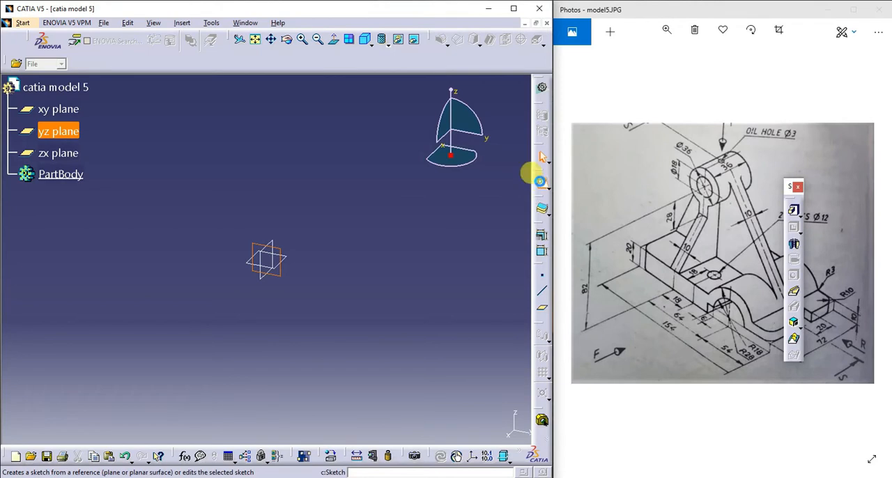
{"action": "left_click", "coordinate": [542, 184]}
{"action": "left_click_drag", "start_coordinate": [573, 214], "coordinate": [584, 214]}
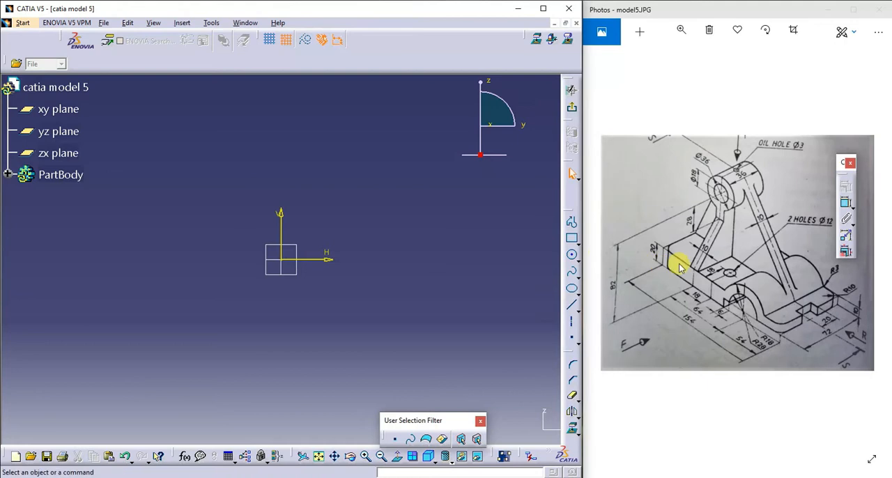
- Sketch a profile with a vertical line about 60 mm long centred on the origin and a horizontal line about 180 mm long from its upper end
{"action": "left_click", "coordinate": [571, 223]}
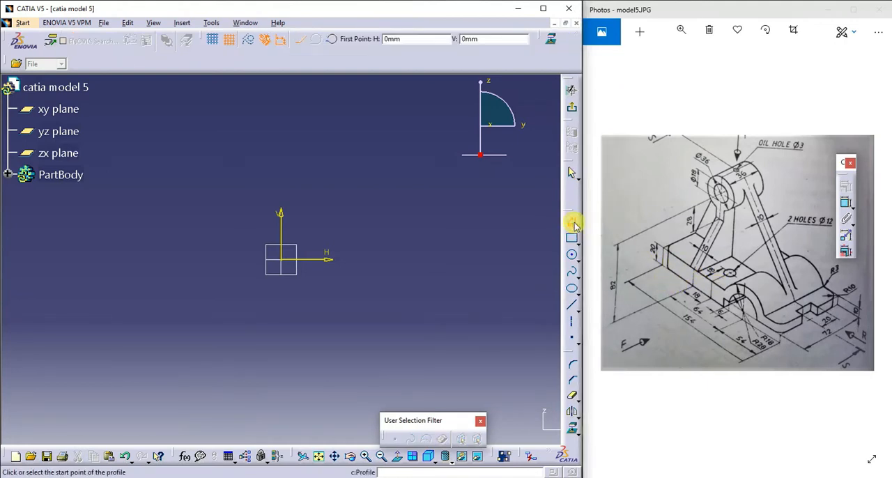
{"action": "left_click", "coordinate": [573, 223]}
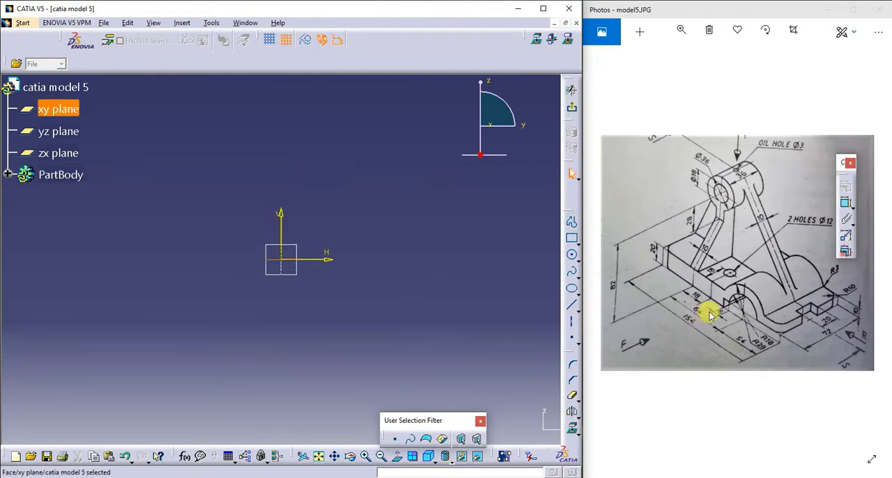
{"action": "left_click", "coordinate": [570, 221]}
{"action": "left_click", "coordinate": [570, 222]}
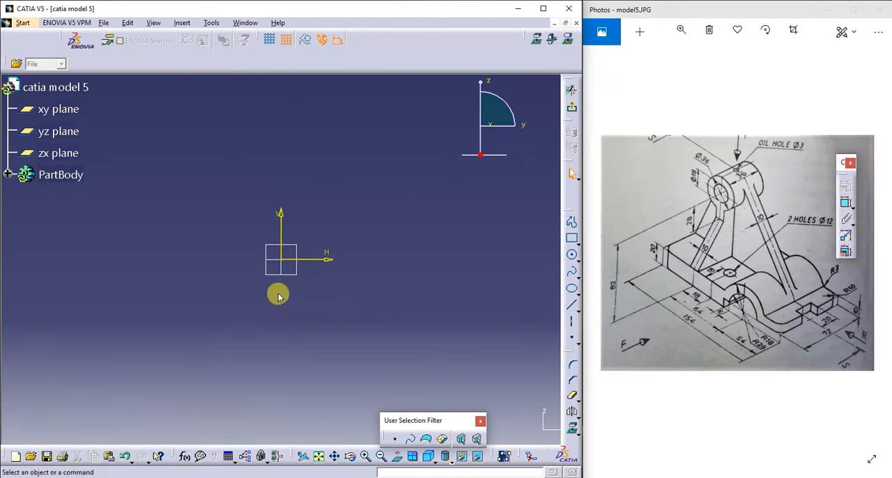
{"action": "left_click", "coordinate": [571, 223]}
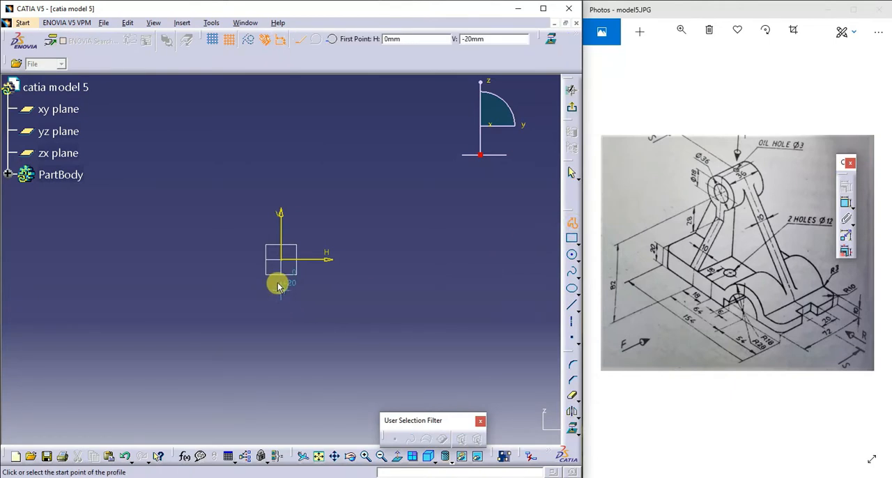
{"action": "left_click", "coordinate": [280, 304]}
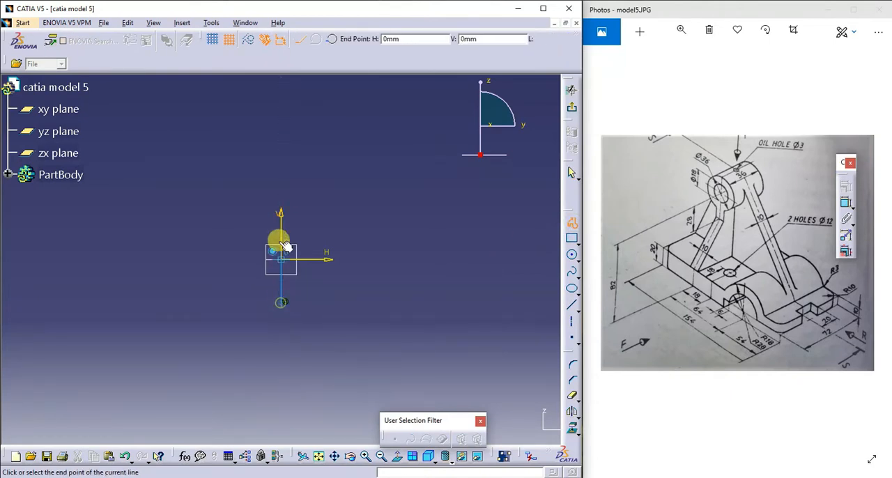
{"action": "left_click", "coordinate": [281, 216]}
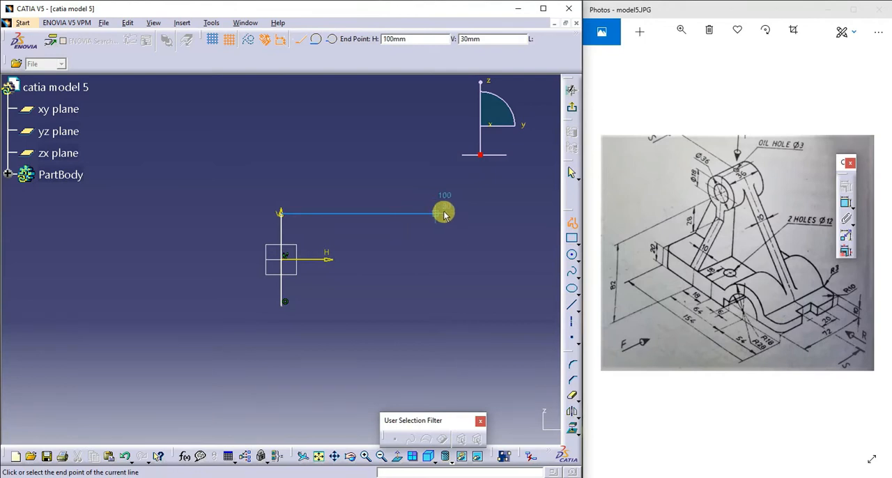
{"action": "left_click", "coordinate": [557, 215]}
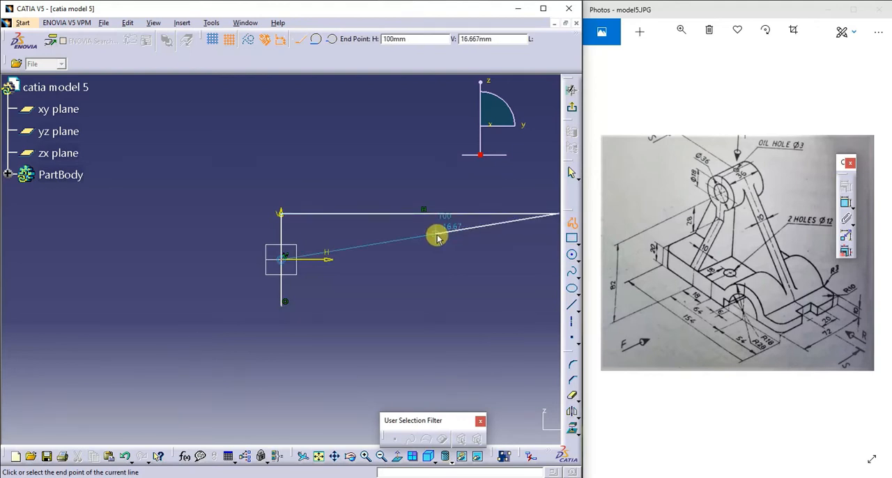
{"action": "key", "text": "Escape"}
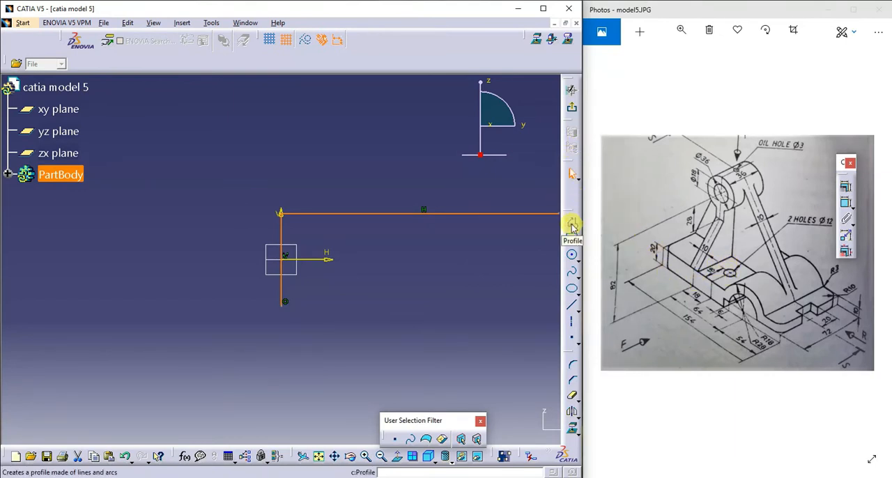
- Draw a horizontal profile line about 240 mm long from the lower end of the vertical line
{"action": "left_click", "coordinate": [386, 247]}
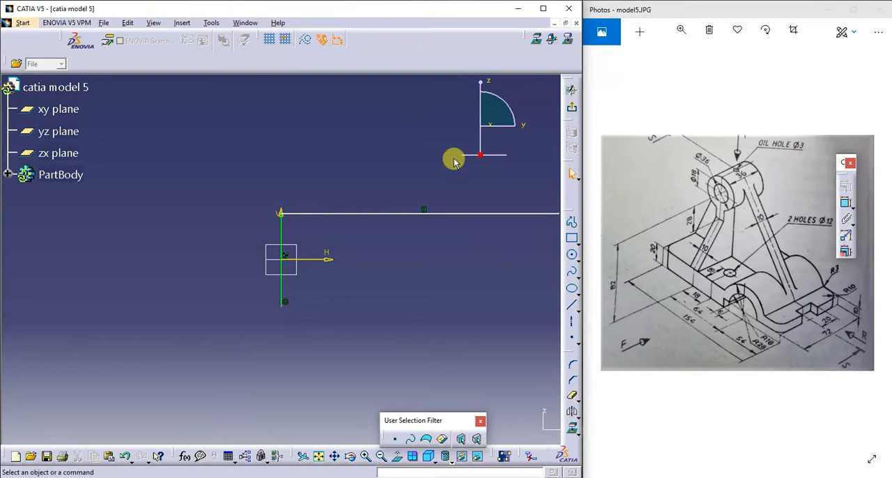
{"action": "left_click", "coordinate": [572, 228]}
{"action": "left_click", "coordinate": [571, 227]}
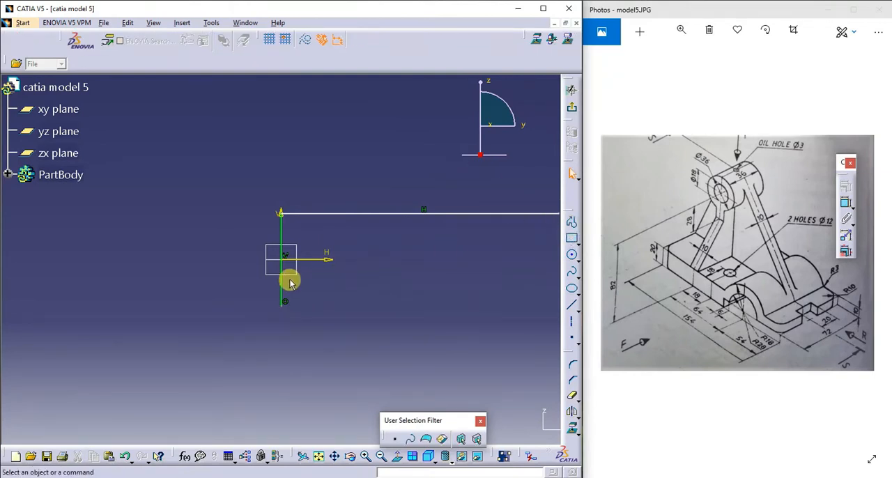
{"action": "left_click", "coordinate": [571, 221]}
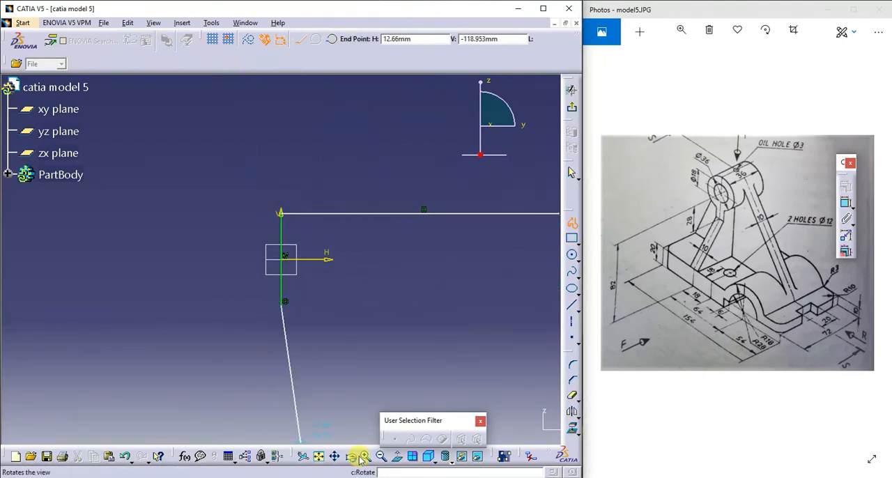
{"action": "left_click", "coordinate": [381, 457]}
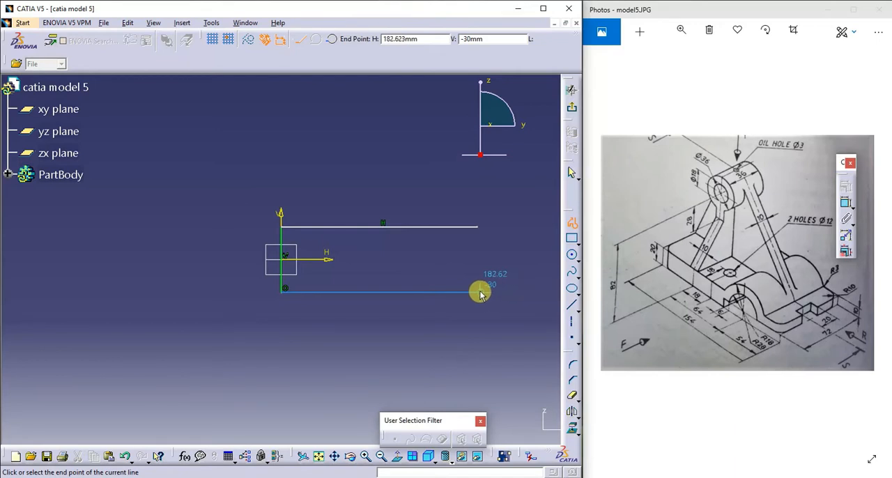
{"action": "left_click", "coordinate": [548, 291]}
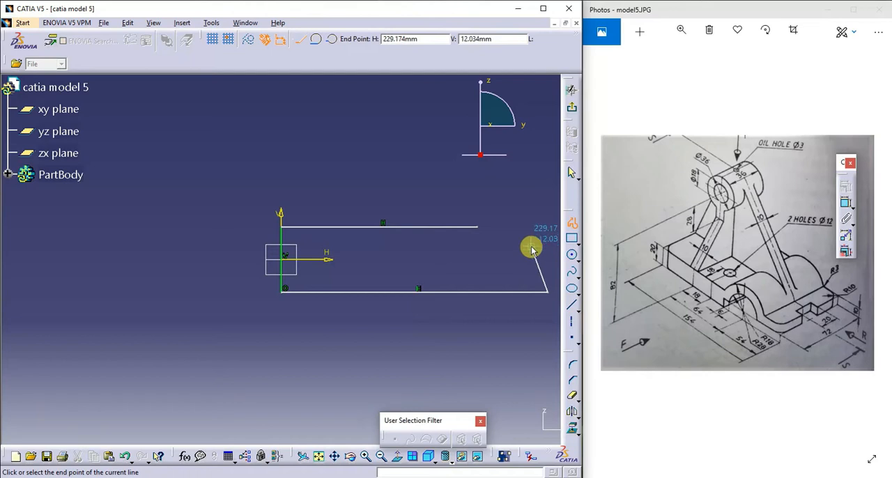
{"action": "key", "text": "Escape"}
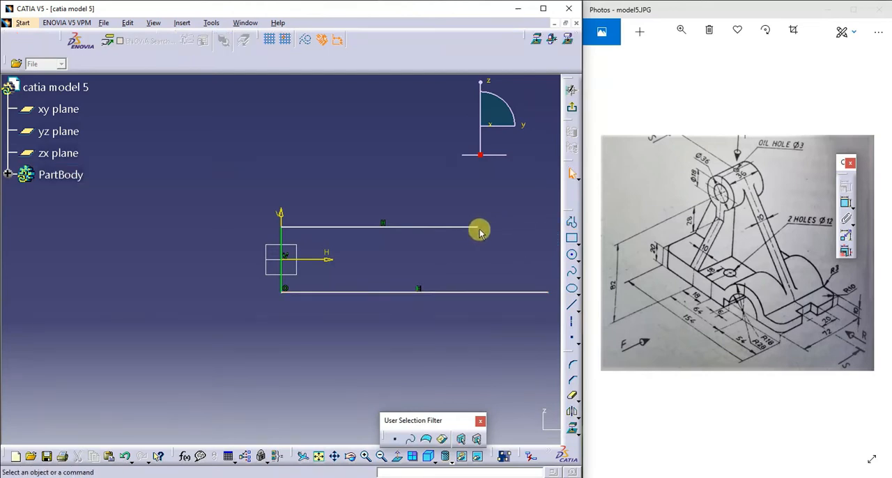
- Continue the upper horizontal line with a second segment about 60 mm long, ending level with the lower line's end
{"action": "left_click", "coordinate": [571, 222]}
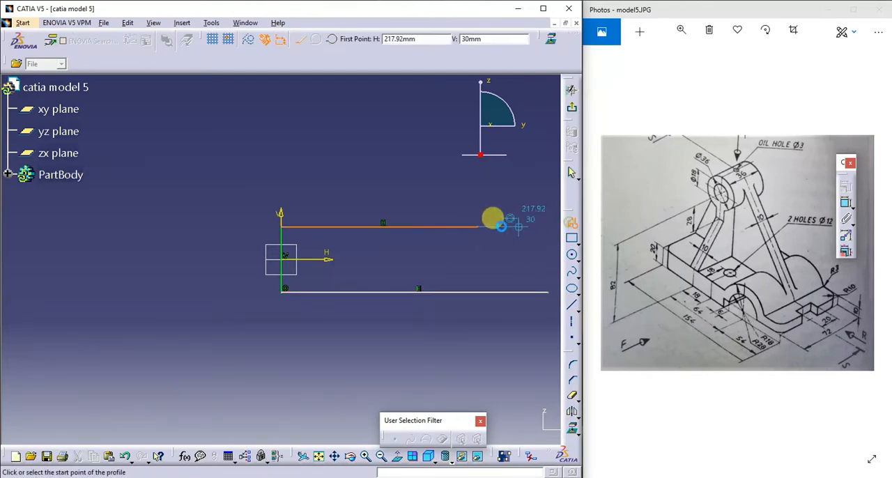
{"action": "left_click", "coordinate": [479, 228]}
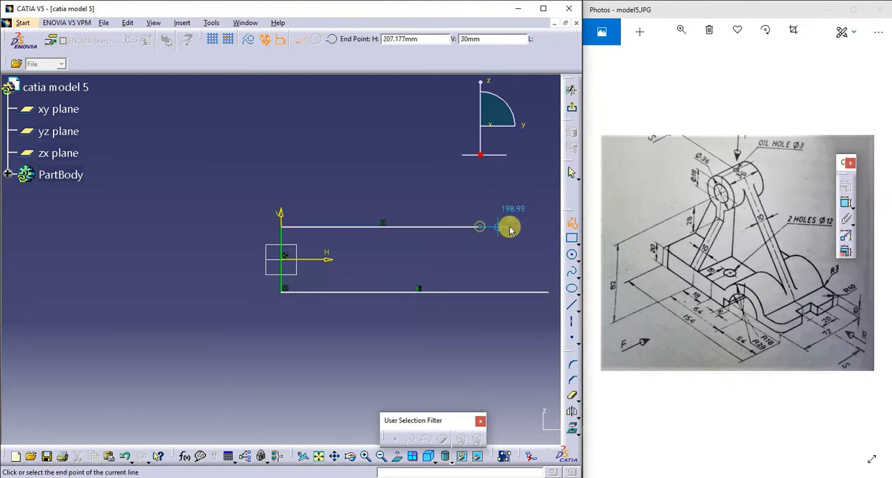
{"action": "left_click", "coordinate": [549, 231]}
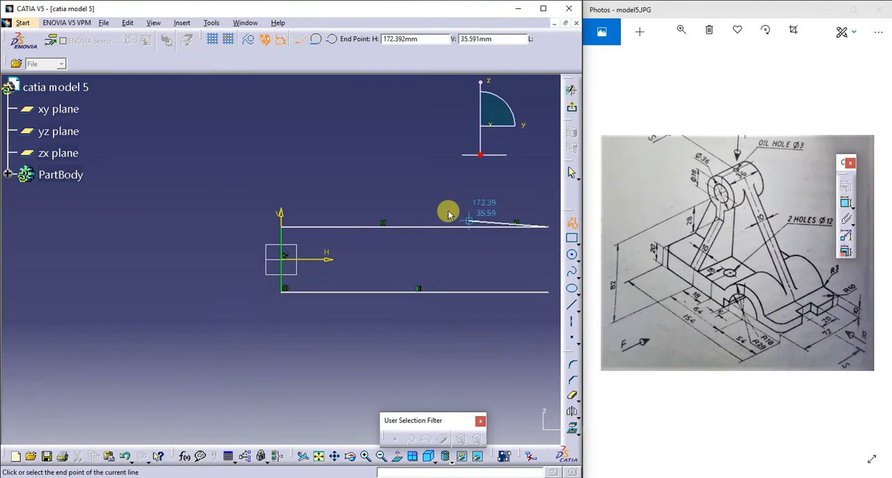
{"action": "right_click", "coordinate": [471, 192]}
{"action": "left_click", "coordinate": [494, 200]}
{"action": "key", "text": "Escape"}
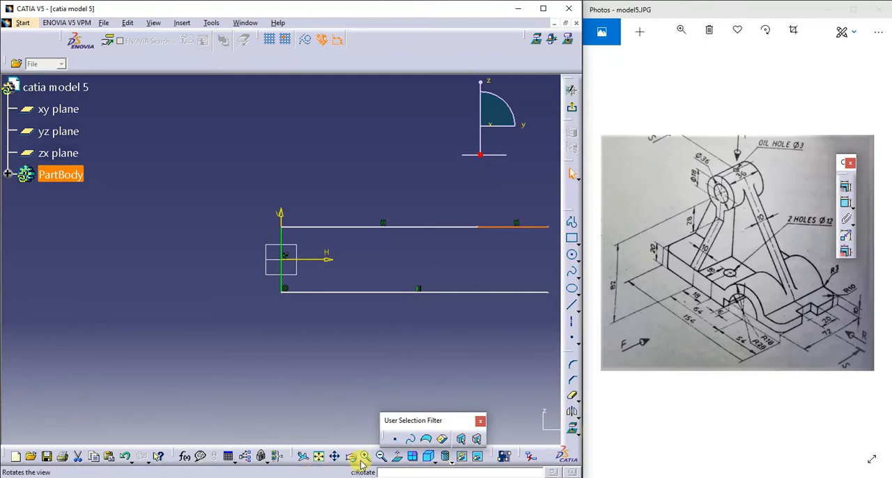
- Draw a circle of about 20 mm radius centred on the horizontal axis, about 300 mm from the origin, beyond the line ends
{"action": "left_click", "coordinate": [335, 455]}
{"action": "mouse_move", "coordinate": [373, 345]}
{"action": "left_mouse_down"}
{"action": "mouse_move", "coordinate": [181, 276]}
{"action": "mouse_move", "coordinate": [201, 316]}
{"action": "left_mouse_up"}
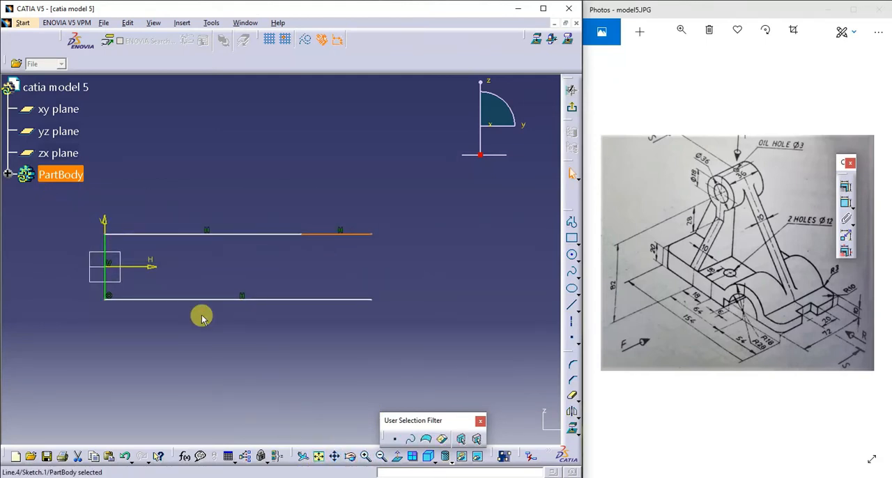
{"action": "left_click", "coordinate": [457, 257]}
{"action": "left_click", "coordinate": [571, 255]}
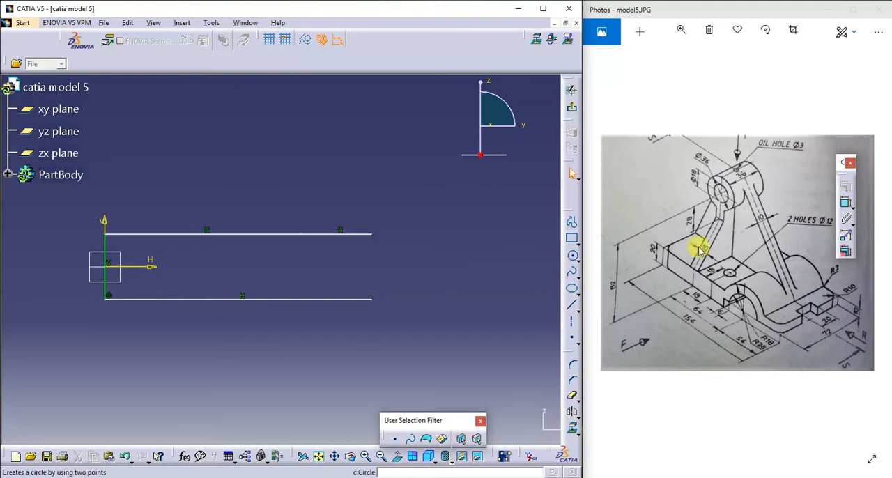
{"action": "left_click", "coordinate": [573, 257]}
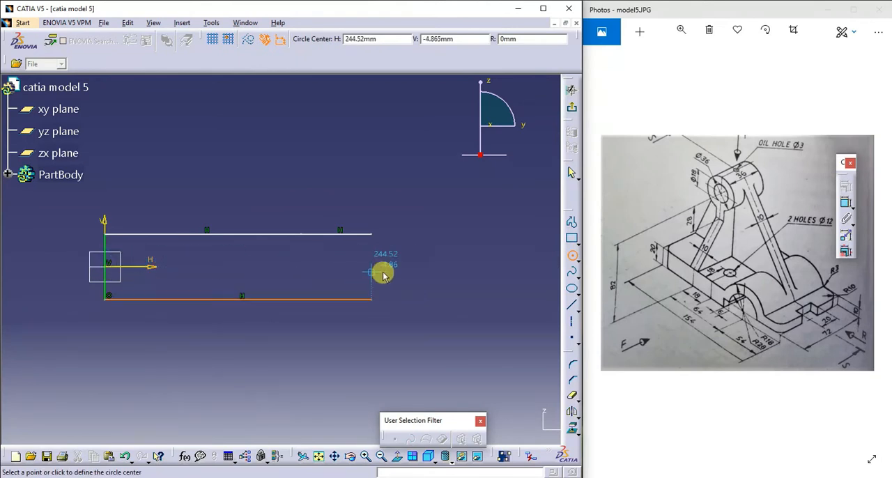
{"action": "left_click", "coordinate": [431, 267]}
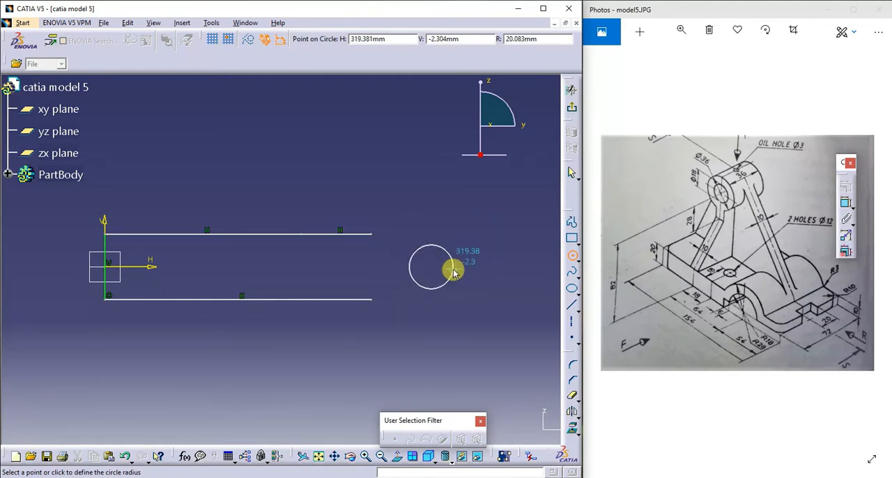
{"action": "left_click", "coordinate": [453, 272]}
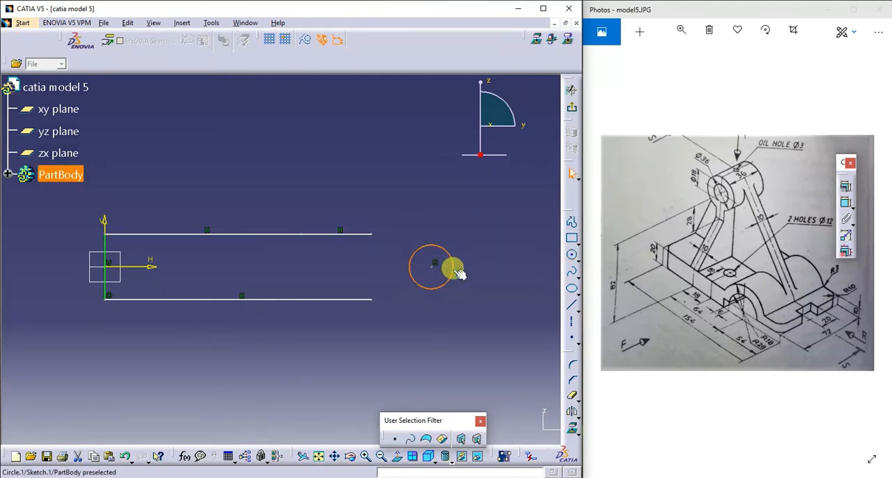
- Draw a circle of about 40 mm radius concentric with and around the existing circle
{"action": "left_click", "coordinate": [572, 256]}
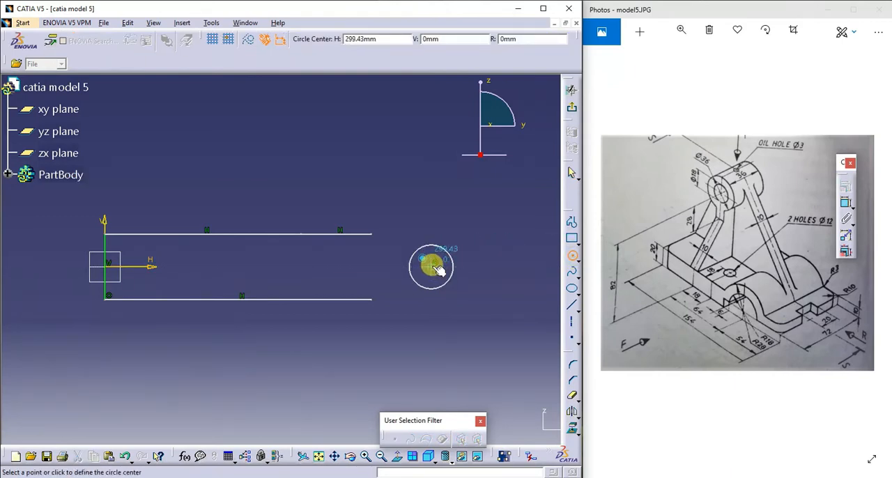
{"action": "left_click", "coordinate": [434, 262]}
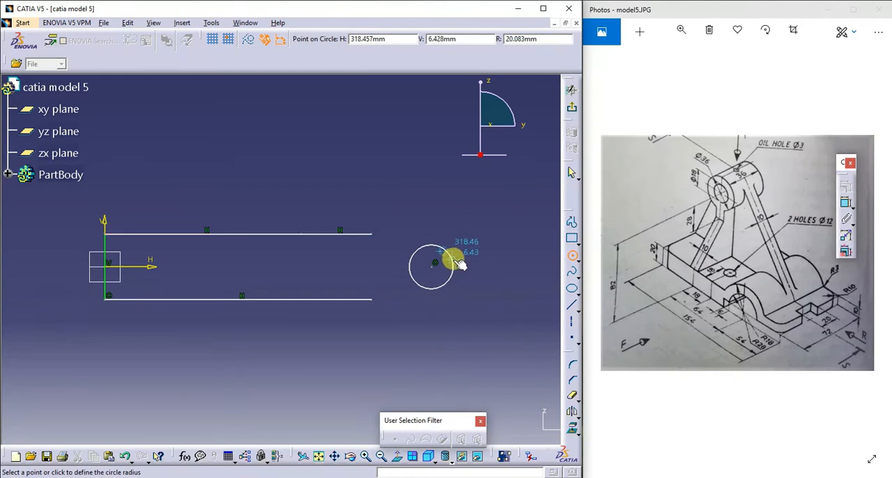
{"action": "left_click", "coordinate": [471, 250]}
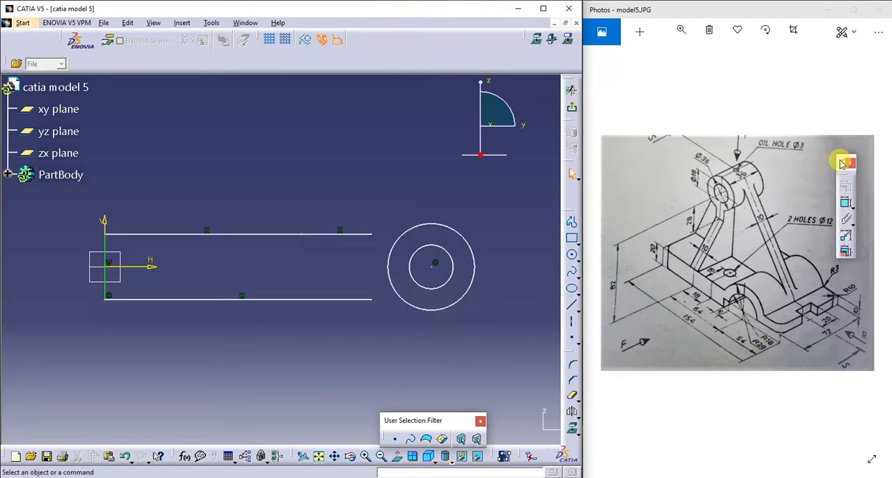
- Dimension the outer circle's radius and set it to 28 mm
{"action": "left_click_drag", "start_coordinate": [816, 160], "coordinate": [529, 98]}
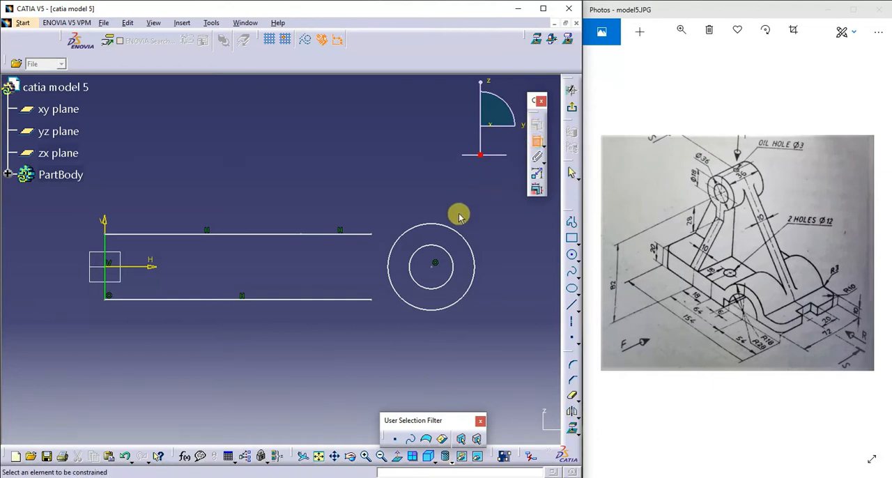
{"action": "left_click", "coordinate": [538, 144]}
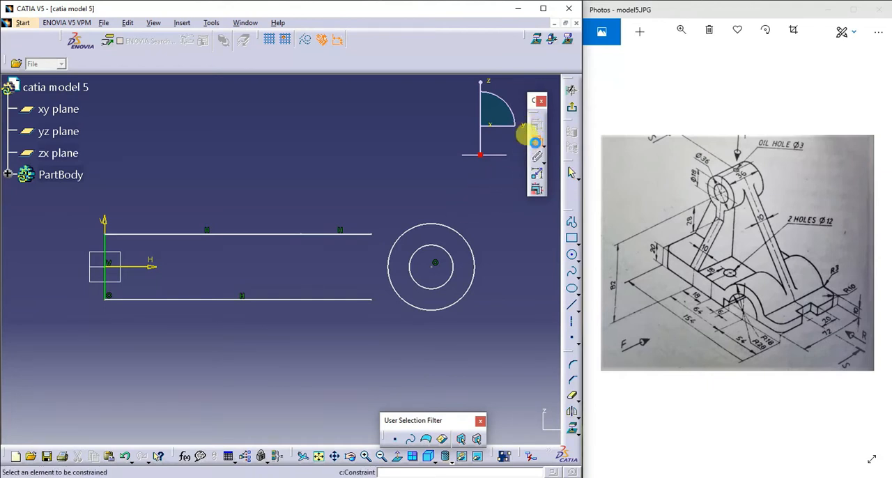
{"action": "left_click", "coordinate": [459, 234]}
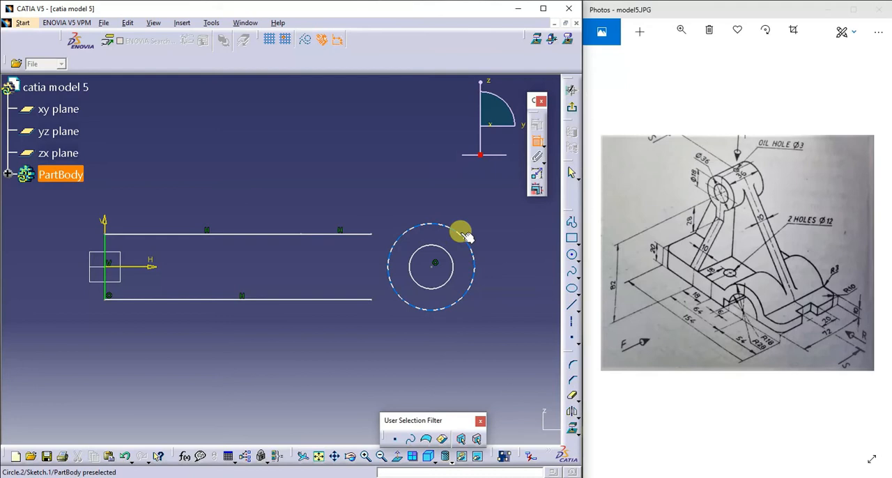
{"action": "left_click", "coordinate": [494, 212]}
{"action": "double_click", "coordinate": [491, 207]}
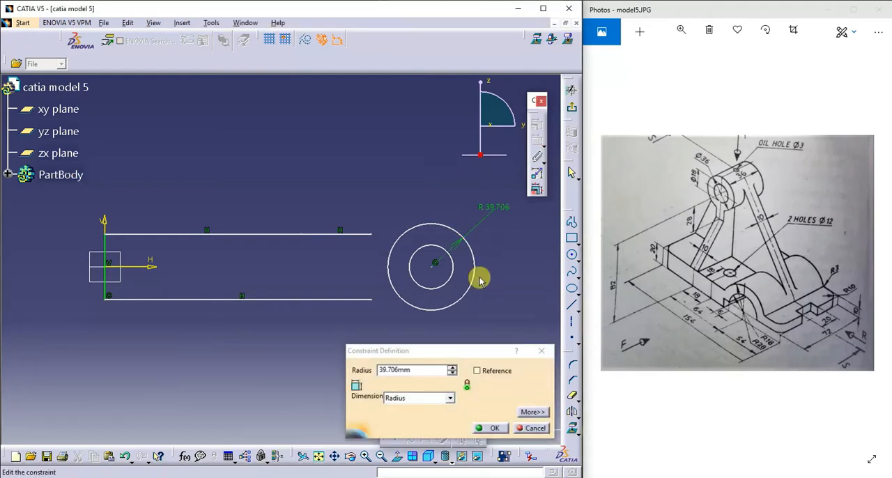
{"action": "double_click", "coordinate": [415, 369]}
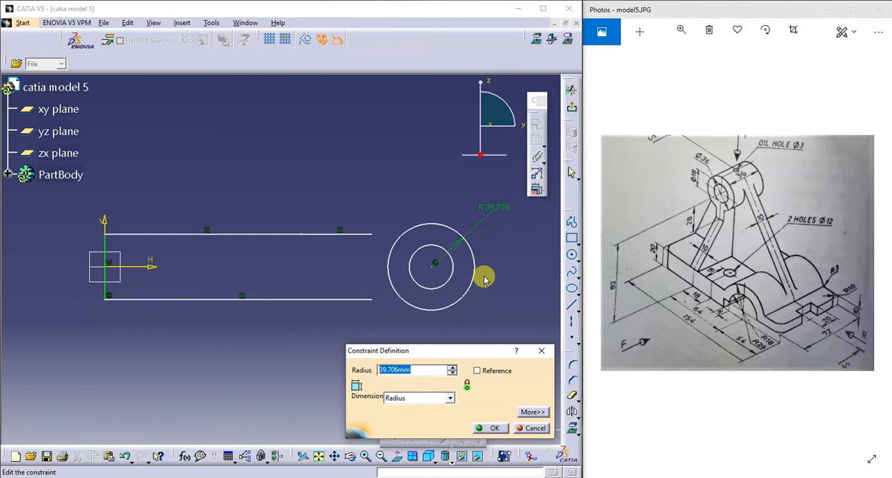
{"action": "type", "text": "28"}
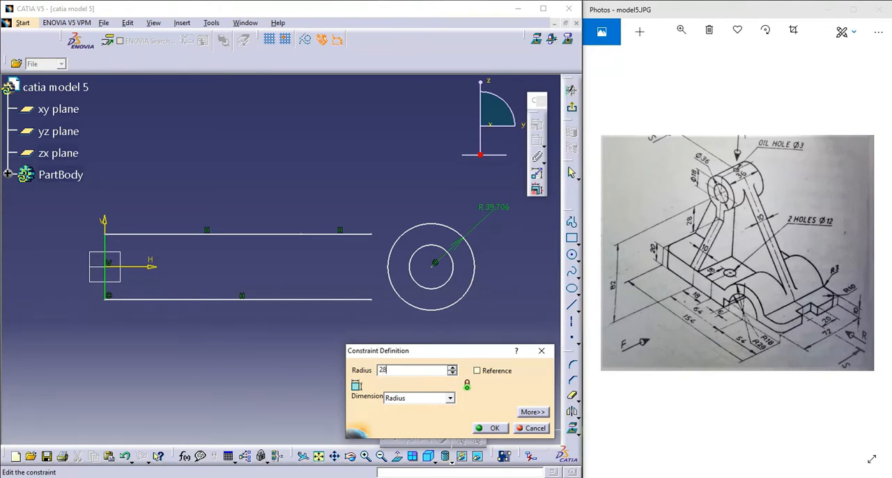
{"action": "key", "text": "Return"}
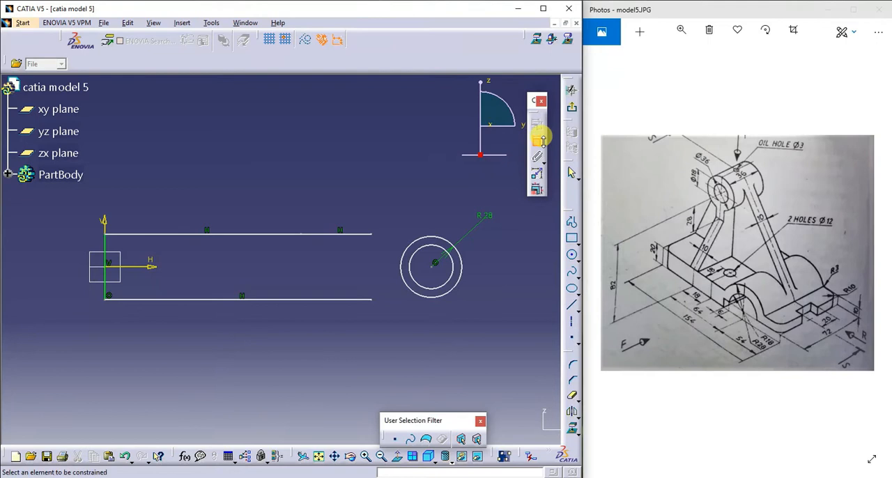
- Dimension the inner circle's radius and set it to 18 mm
{"action": "left_click", "coordinate": [537, 146]}
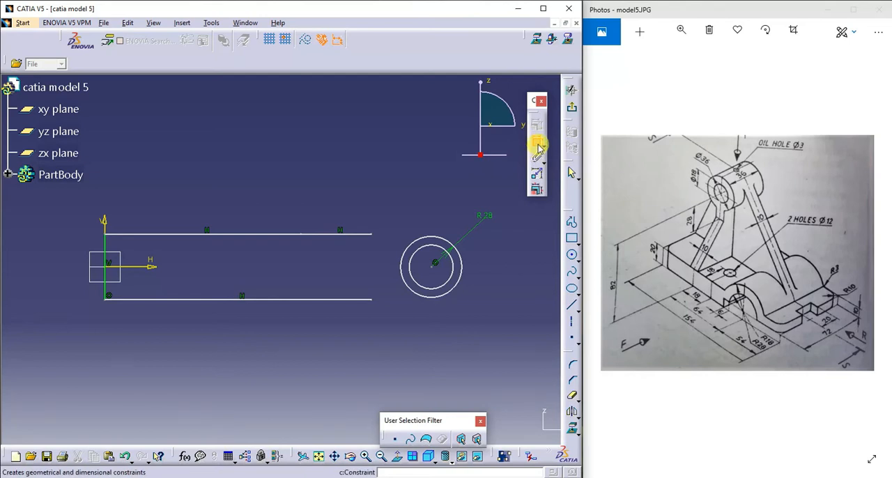
{"action": "left_click", "coordinate": [451, 270]}
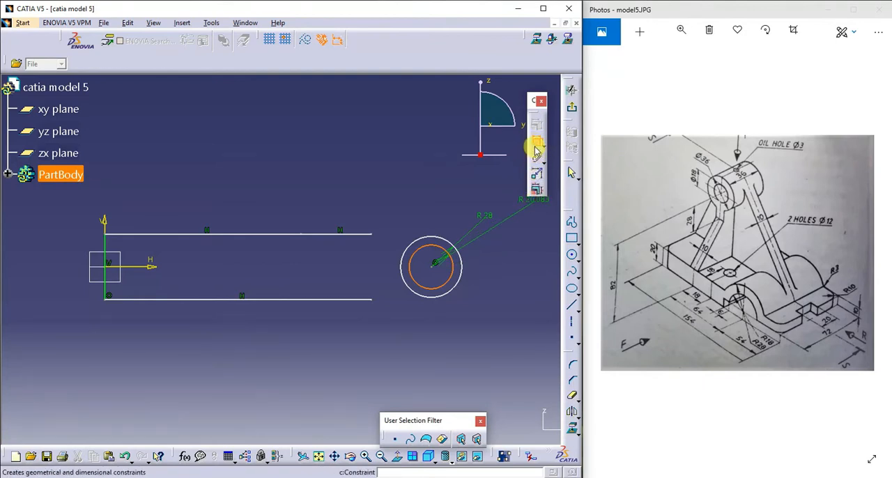
{"action": "left_click", "coordinate": [493, 274]}
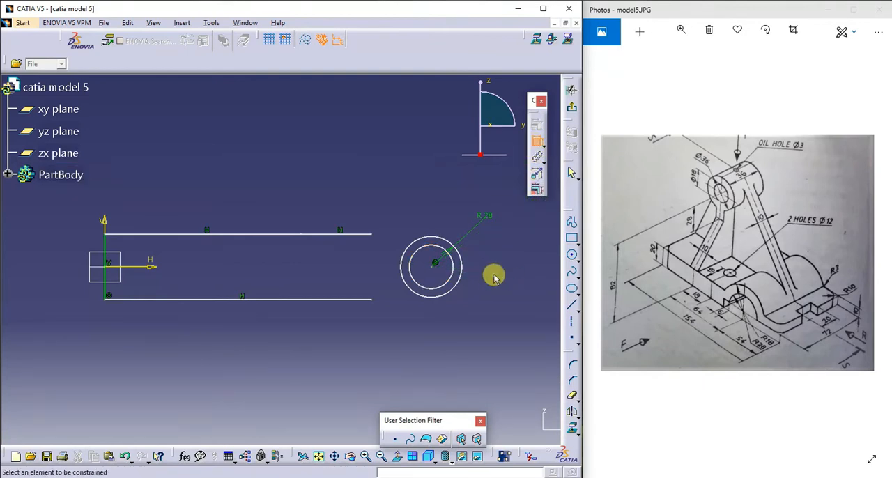
{"action": "left_click", "coordinate": [452, 278]}
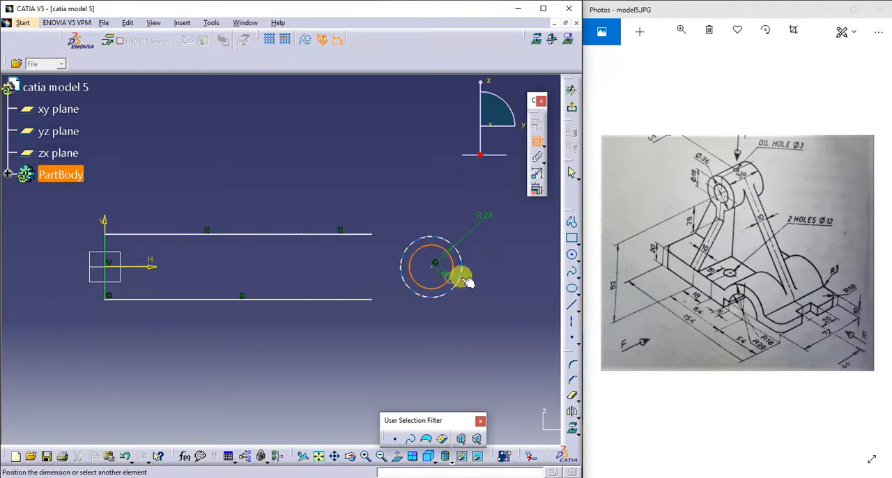
{"action": "left_click", "coordinate": [490, 279]}
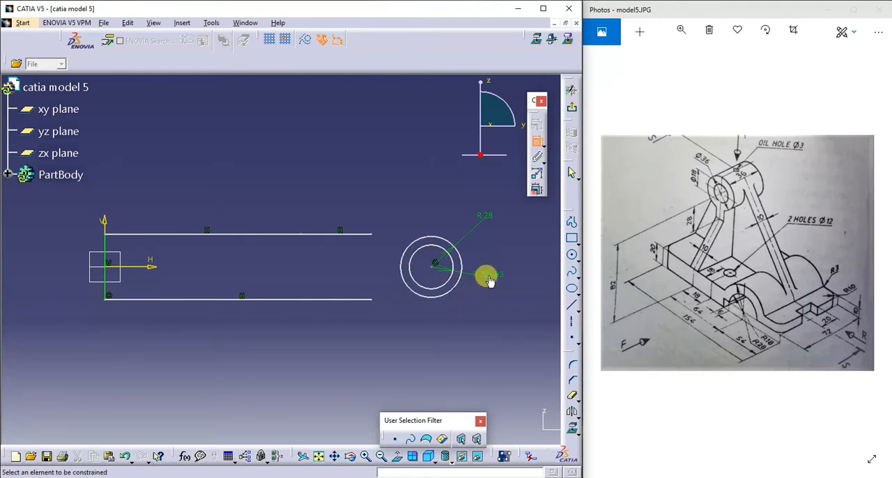
{"action": "double_click", "coordinate": [490, 279]}
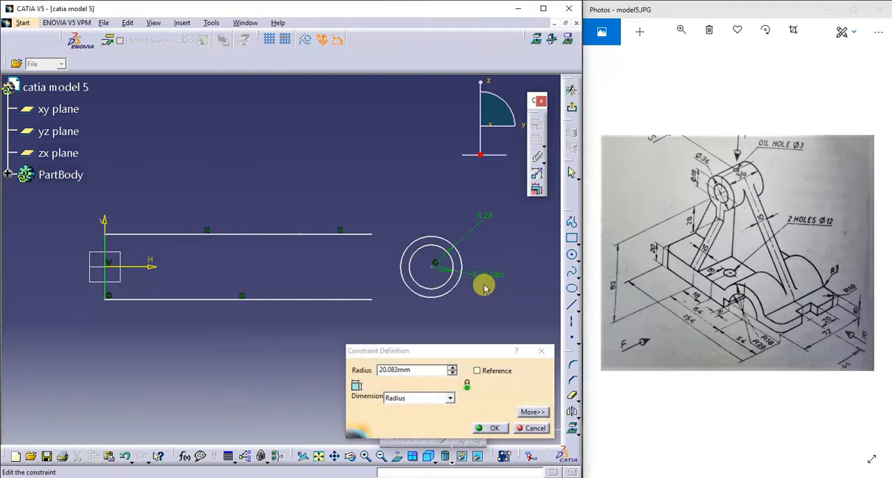
{"action": "double_click", "coordinate": [415, 370]}
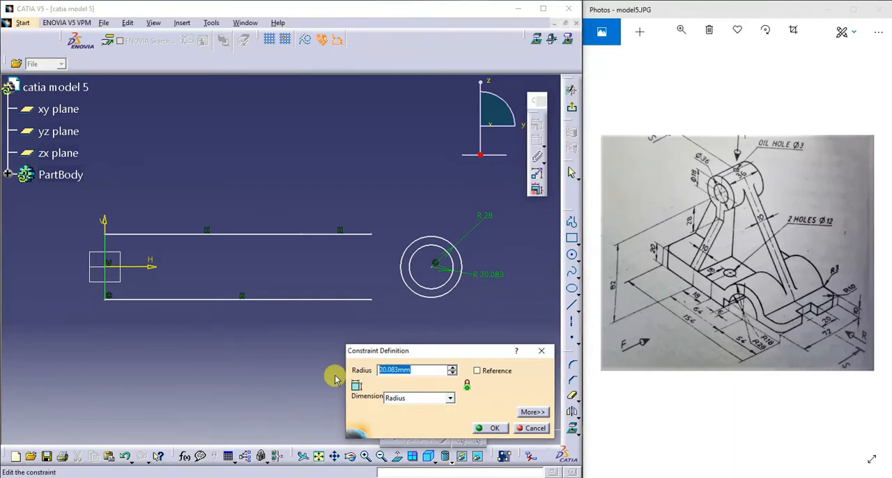
{"action": "type", "text": "18"}
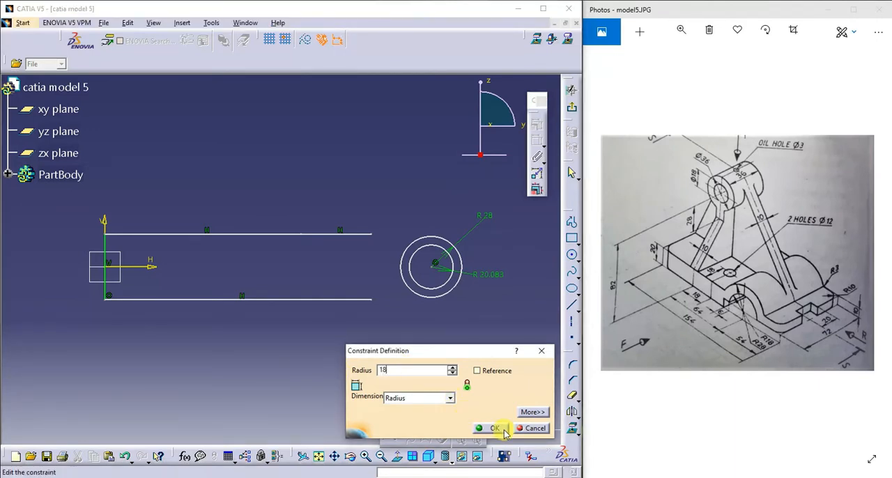
{"action": "left_click", "coordinate": [503, 429]}
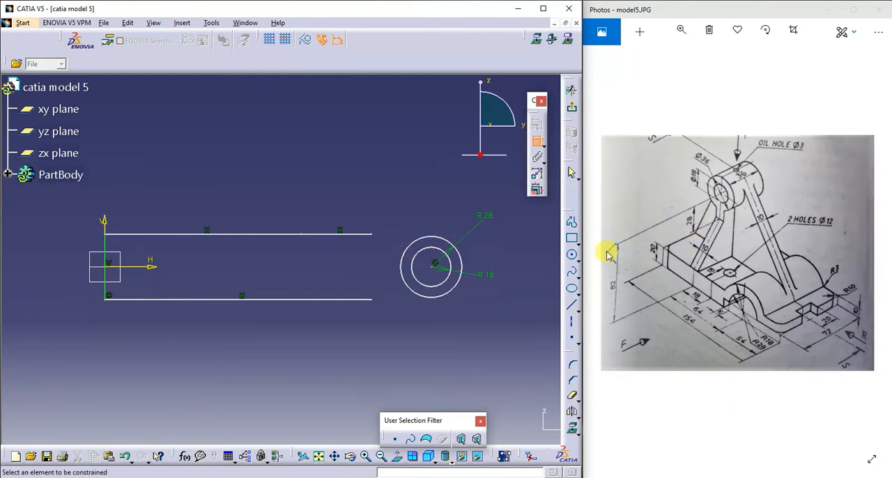
- Extend the upper and lower horizontal lines with profile segments past the circles, ending about 400 mm from the vertical axis
{"action": "left_click", "coordinate": [571, 222]}
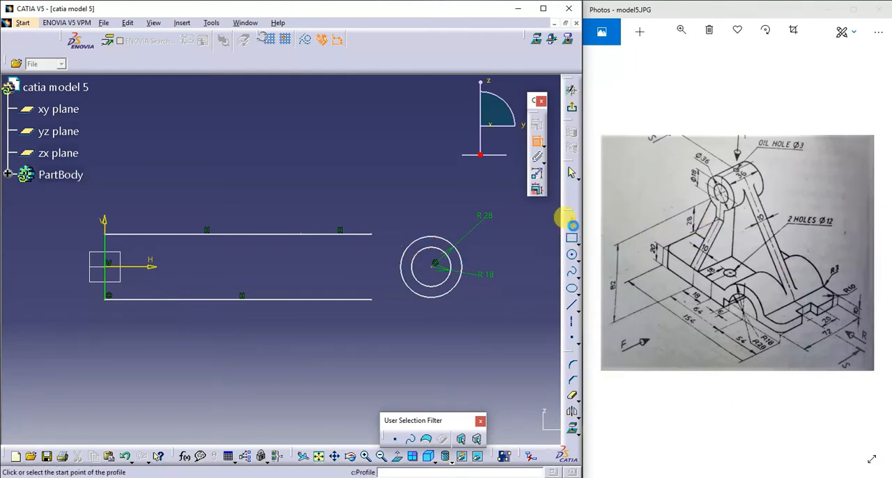
{"action": "left_click", "coordinate": [373, 234]}
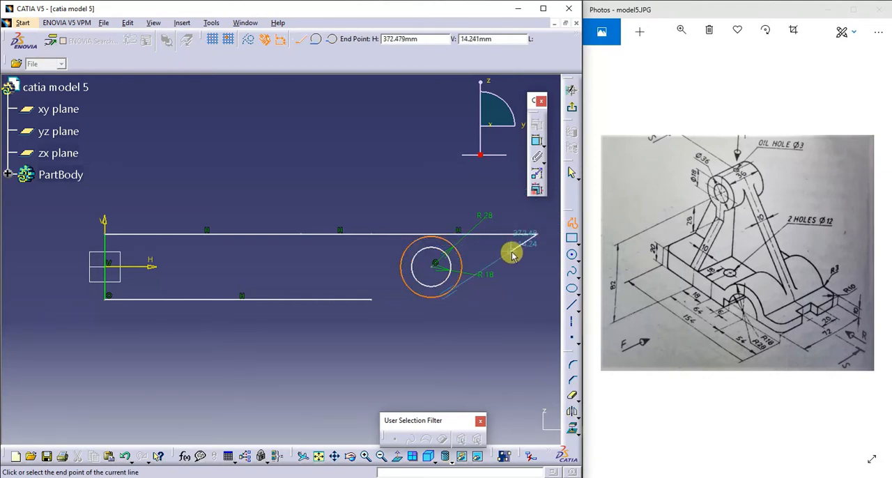
{"action": "key", "text": "Escape"}
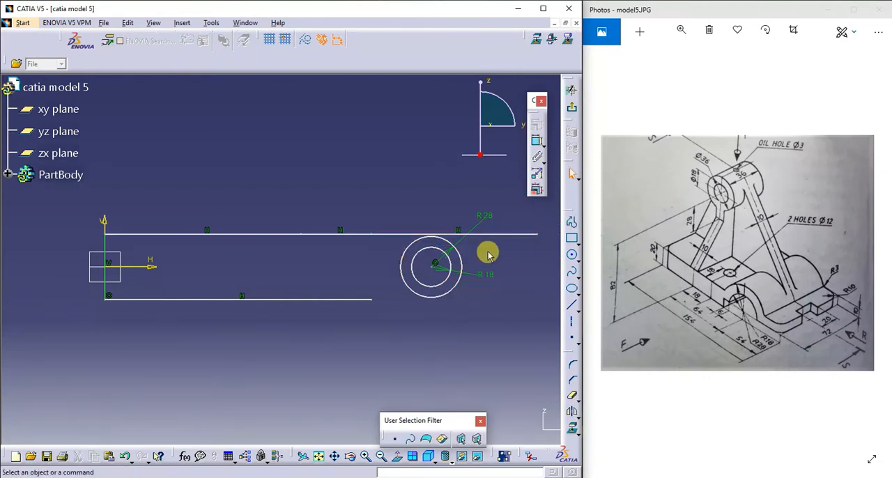
{"action": "left_click", "coordinate": [571, 223]}
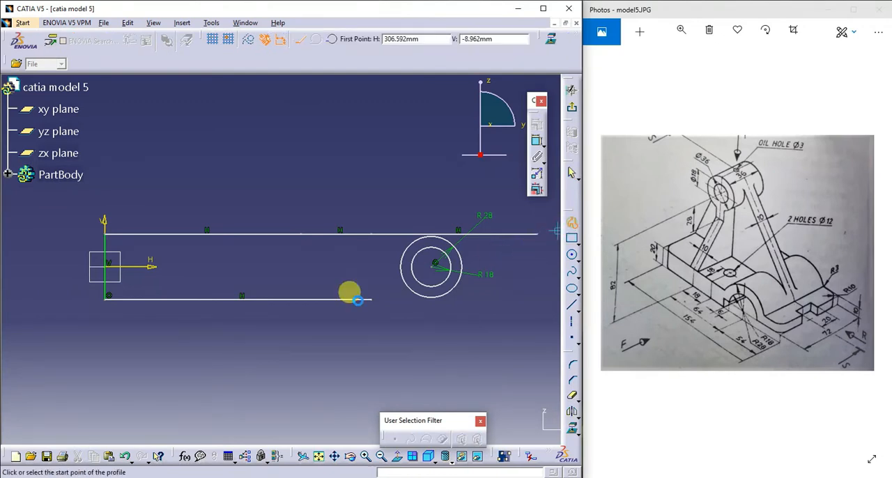
{"action": "left_click", "coordinate": [374, 297]}
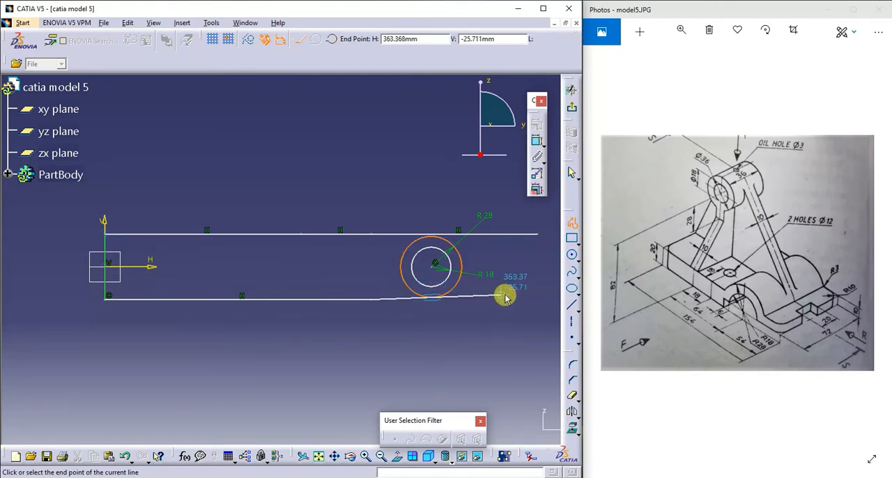
{"action": "double_click", "coordinate": [540, 299]}
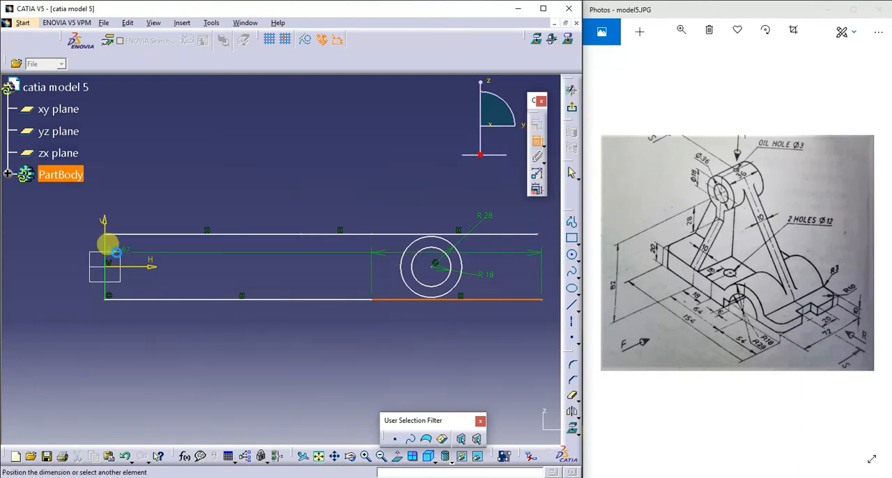
{"action": "key", "text": "Escape"}
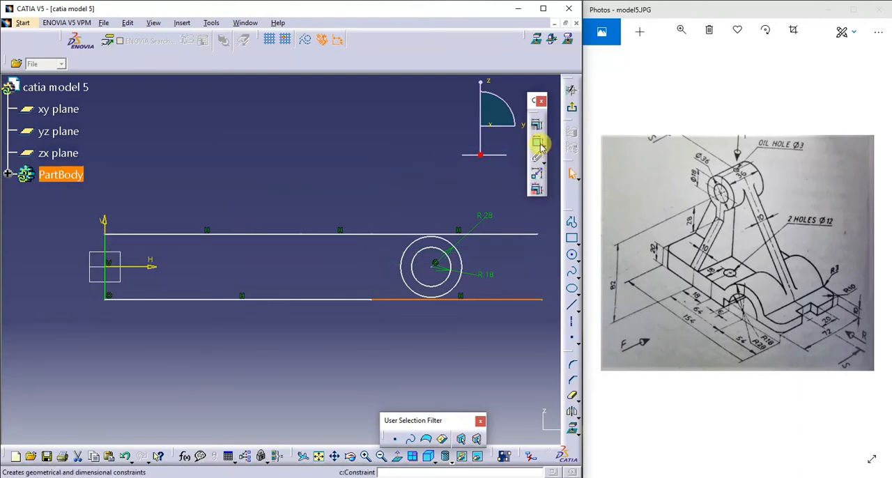
{"action": "left_click", "coordinate": [536, 140]}
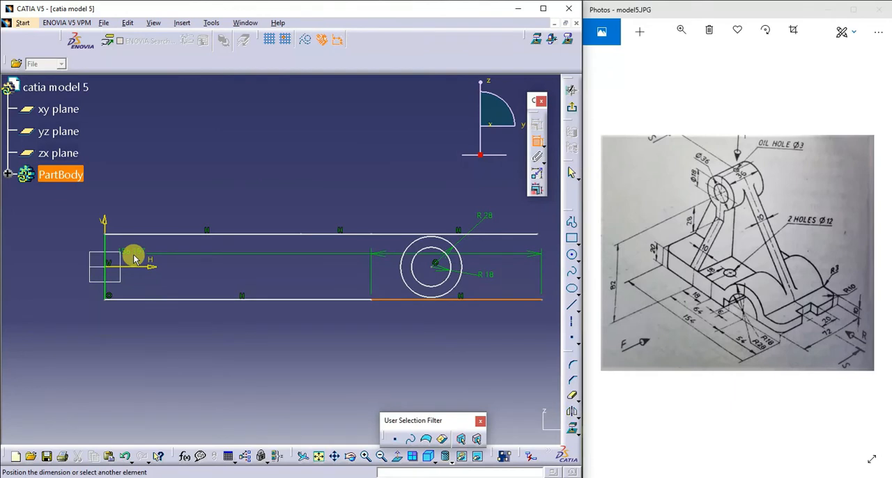
{"action": "key", "text": "Escape"}
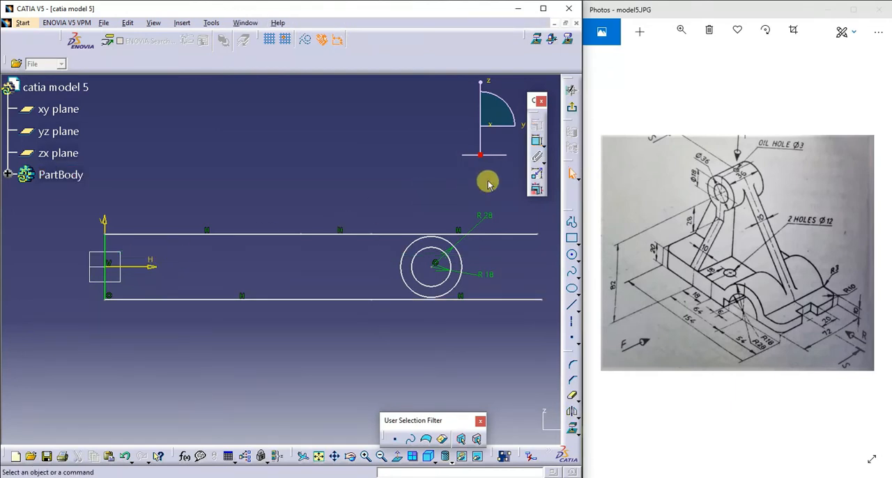
- Dimension the distance between the horizontal axis and the upper line and set it to 10 mm
{"action": "left_click", "coordinate": [536, 140]}
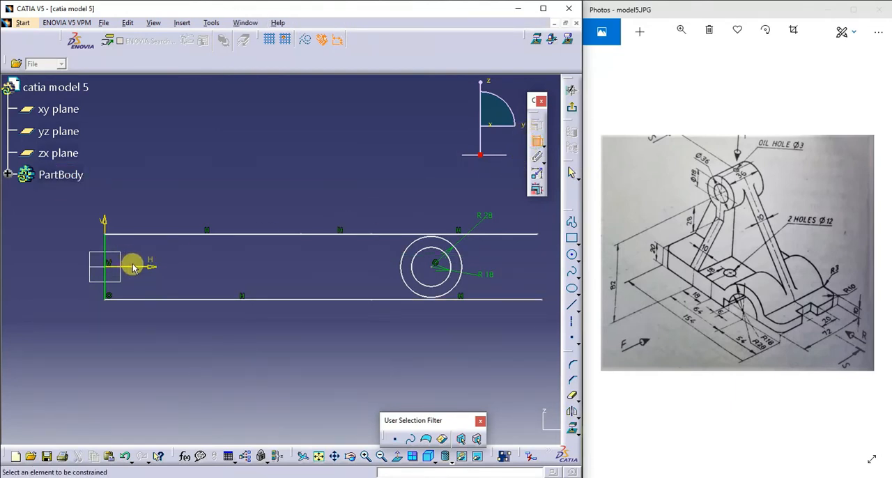
{"action": "left_click", "coordinate": [138, 268]}
{"action": "left_click", "coordinate": [155, 234]}
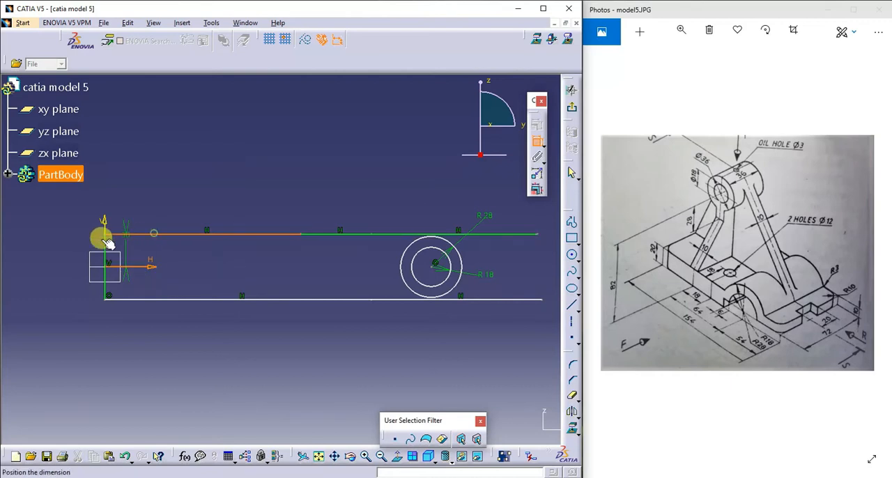
{"action": "left_click", "coordinate": [59, 247]}
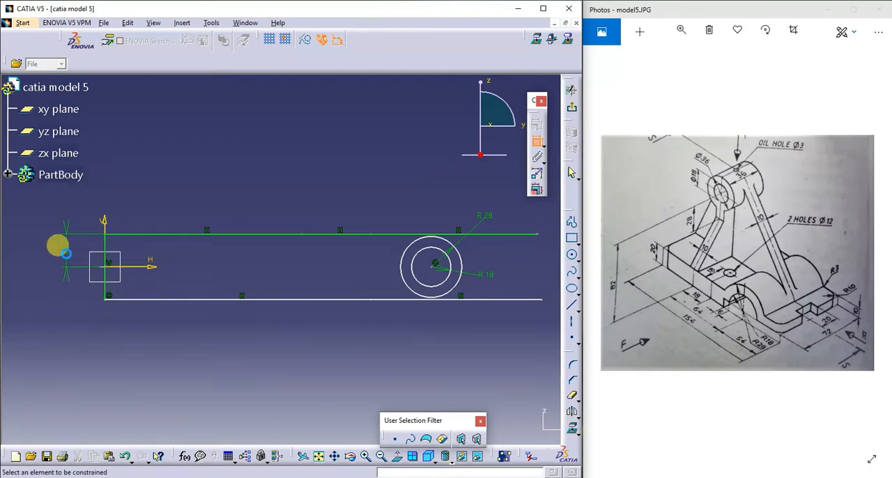
{"action": "double_click", "coordinate": [63, 251]}
{"action": "type", "text": "10mm"}
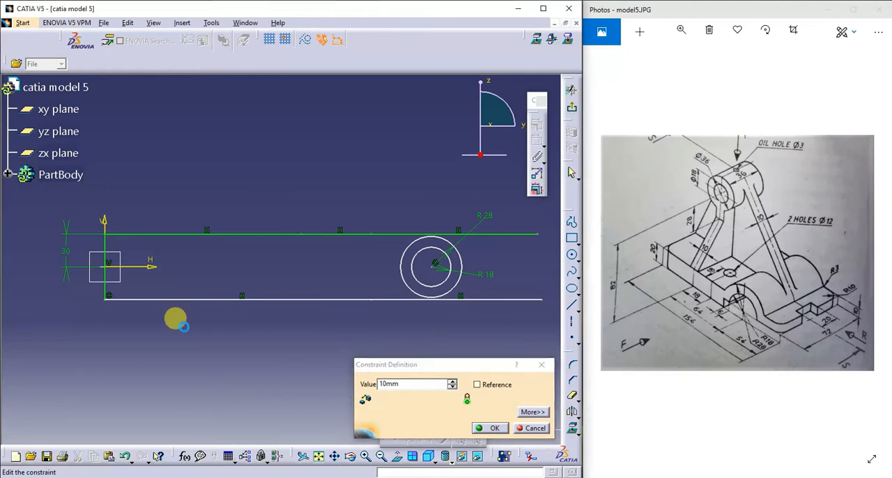
{"action": "key", "text": "Return"}
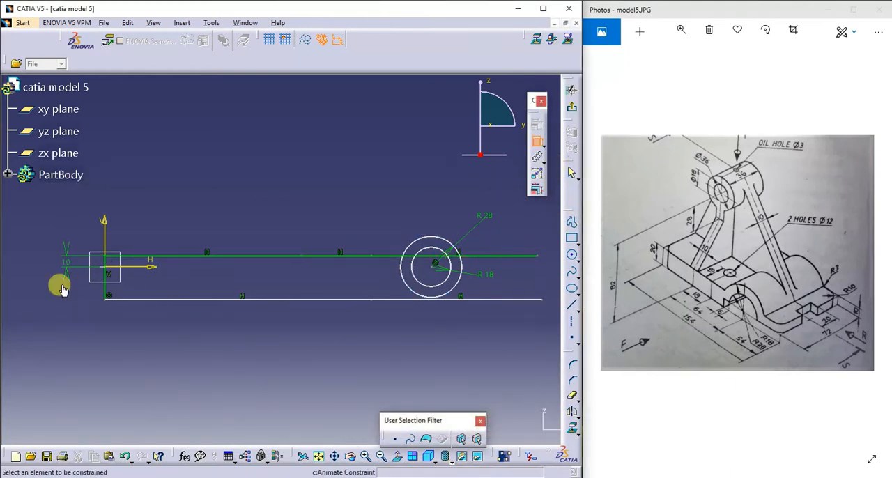
- Dimension the height of the vertical edge joining the upper and lower lines and set it to 20 mm
{"action": "left_click", "coordinate": [105, 287]}
{"action": "left_click", "coordinate": [35, 272]}
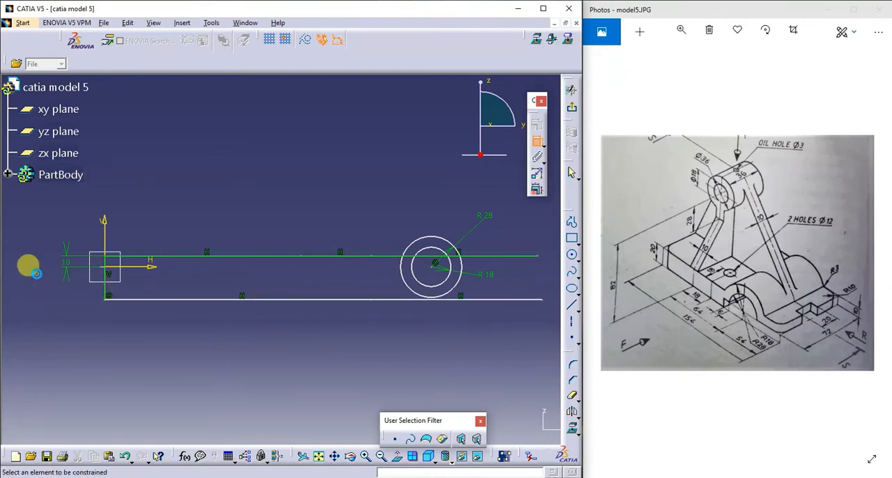
{"action": "left_click", "coordinate": [108, 287]}
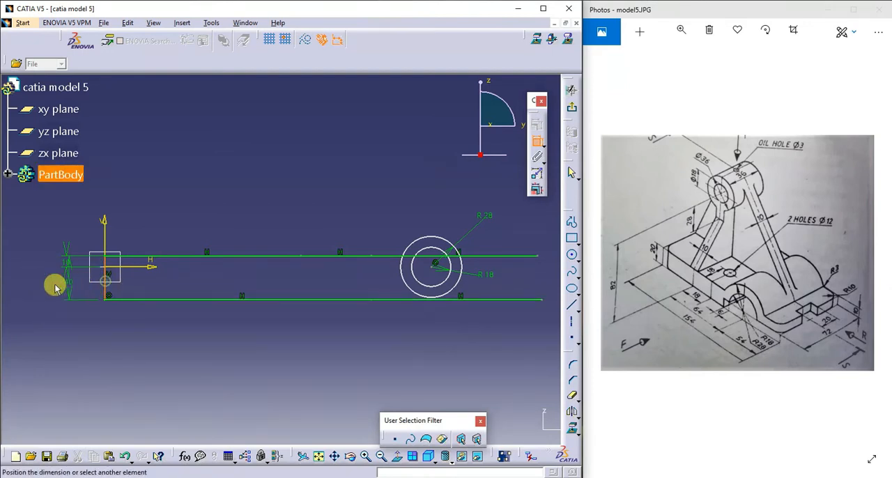
{"action": "left_click", "coordinate": [30, 276]}
{"action": "double_click", "coordinate": [26, 270]}
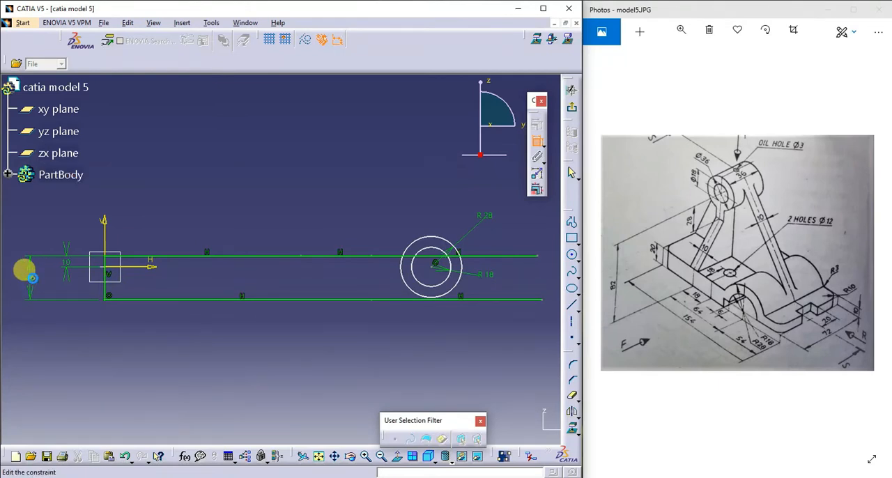
{"action": "type", "text": "20"}
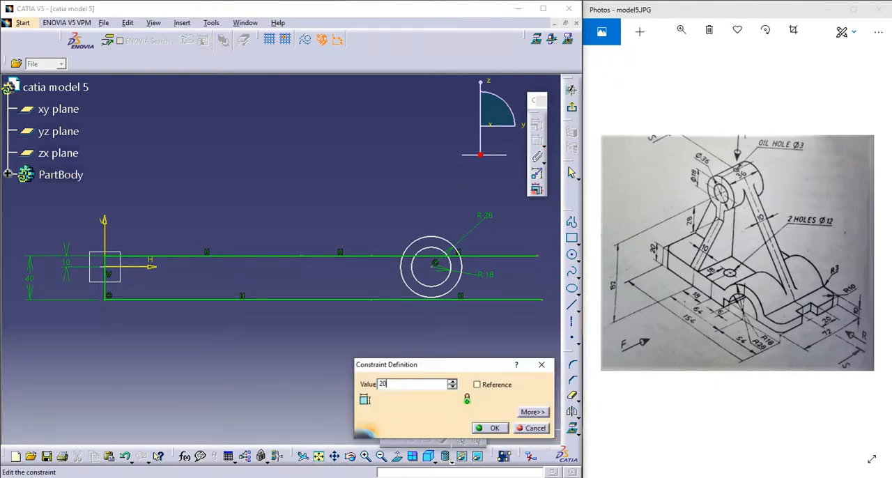
{"action": "key", "text": "Return"}
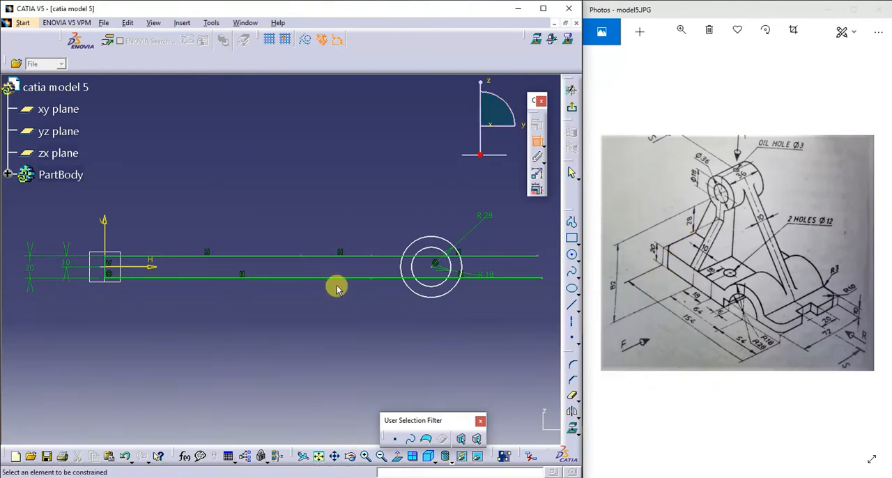
- Quick-trim the parts of the outer and inner circles that lie below the lower horizontal line
{"action": "left_click", "coordinate": [574, 399]}
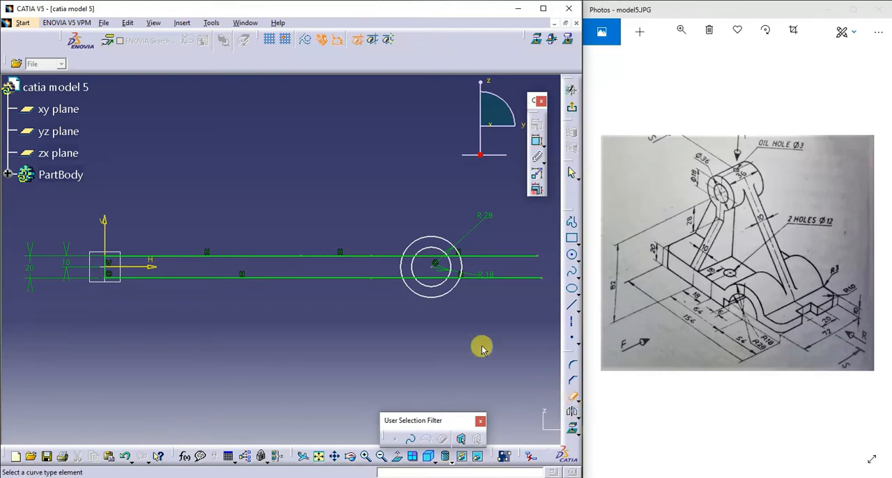
{"action": "left_click", "coordinate": [432, 298]}
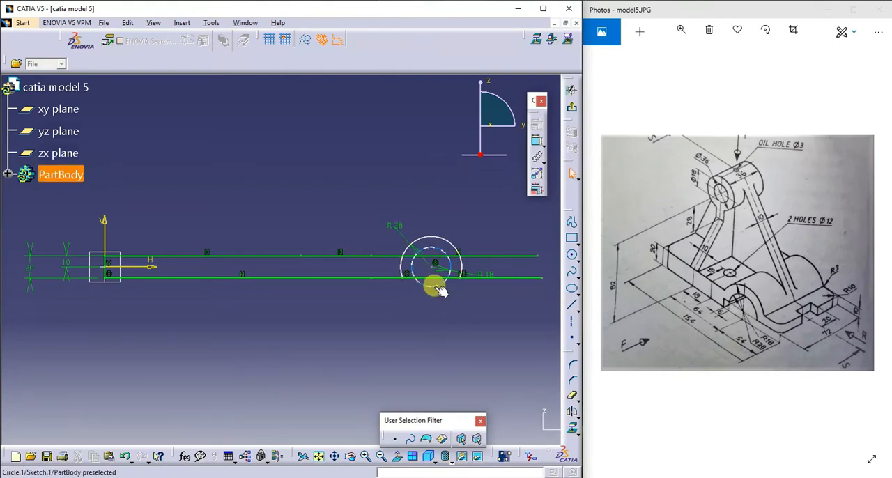
{"action": "left_click", "coordinate": [431, 284]}
{"action": "left_click", "coordinate": [572, 396]}
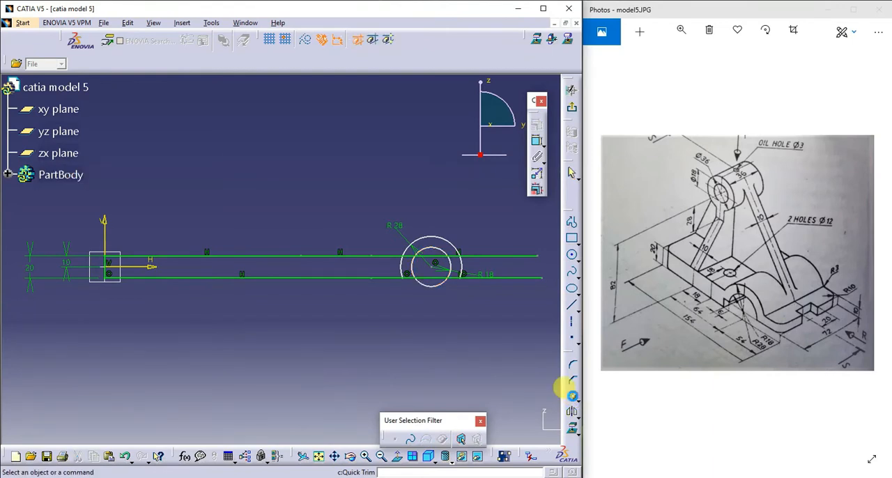
{"action": "left_click", "coordinate": [572, 397]}
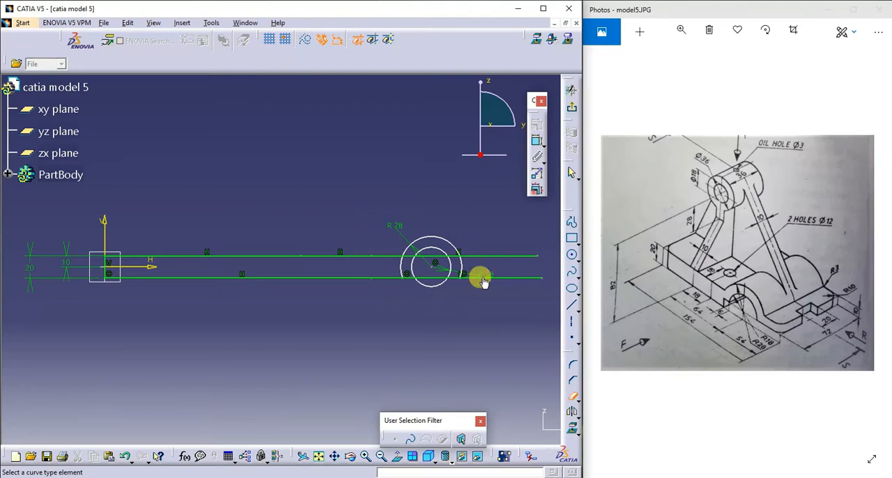
{"action": "left_click", "coordinate": [441, 286]}
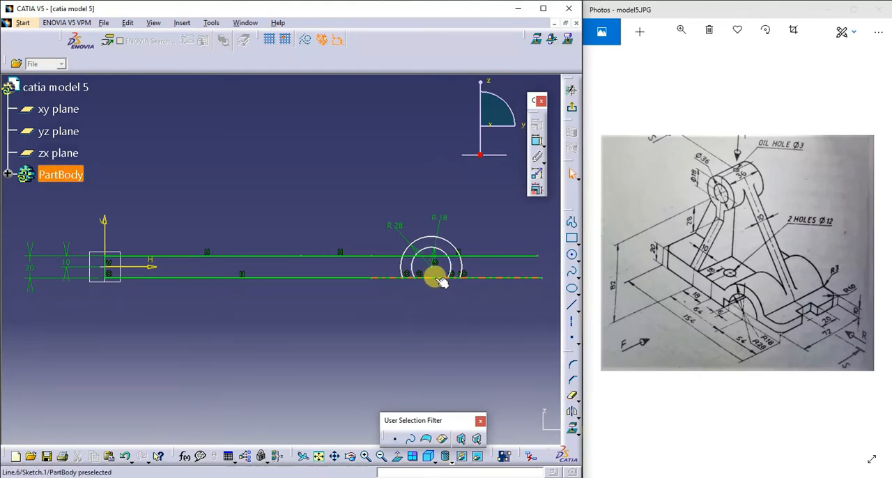
- Quick-trim the piece of the lower horizontal line that lies inside the inner arc
{"action": "left_click", "coordinate": [435, 278]}
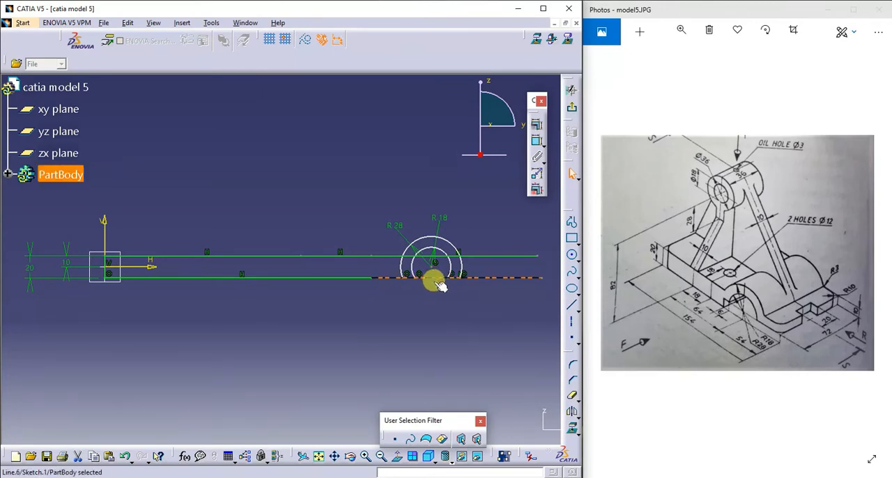
{"action": "left_click", "coordinate": [446, 308]}
{"action": "left_click", "coordinate": [573, 394]}
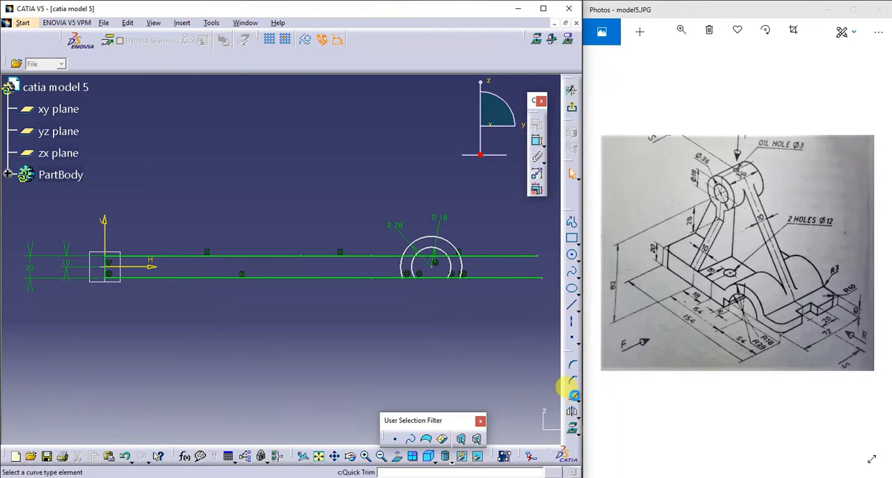
{"action": "left_click", "coordinate": [425, 276]}
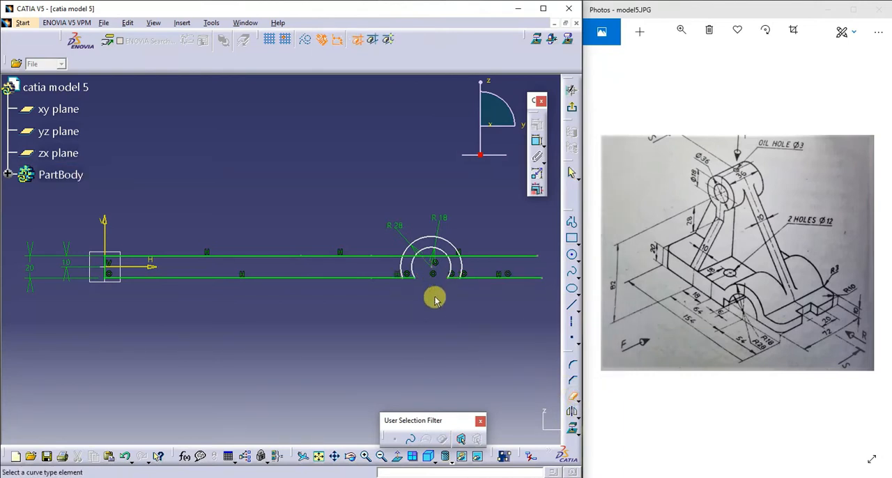
- Trim both ends of the outer arc below the upper line and remove the lower line piece just left of the inner arc
{"action": "left_click", "coordinate": [404, 274]}
{"action": "left_click", "coordinate": [463, 263]}
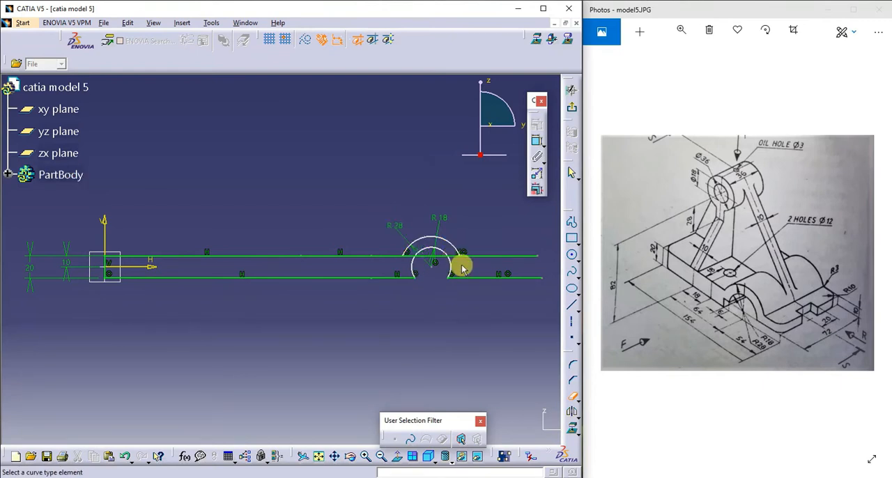
{"action": "left_click", "coordinate": [414, 276]}
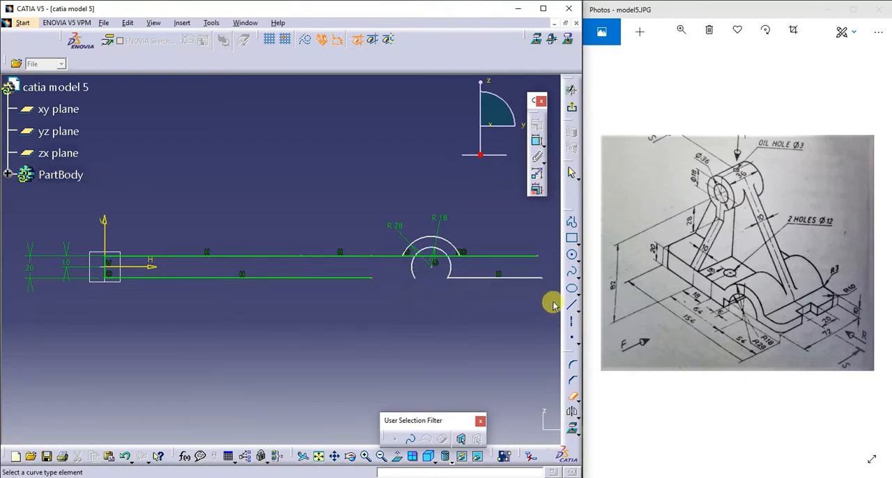
- Extend the shortened lower line horizontally with a line ending about 265 mm from the vertical axis, short of the arcs
{"action": "left_click", "coordinate": [571, 305]}
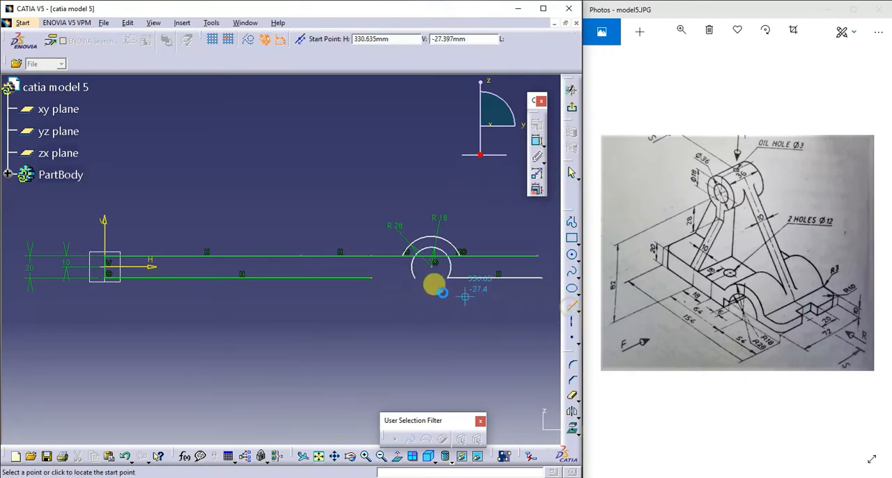
{"action": "left_click", "coordinate": [375, 278]}
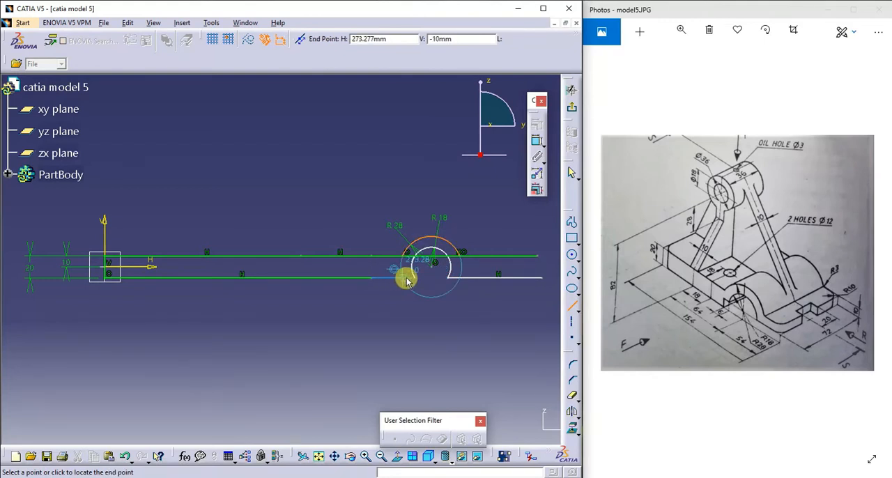
{"action": "left_click", "coordinate": [395, 279]}
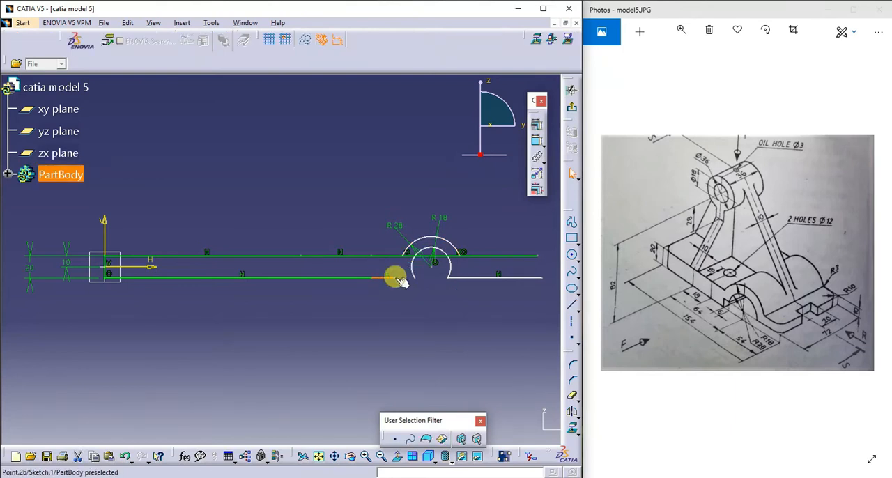
{"action": "left_click", "coordinate": [572, 221]}
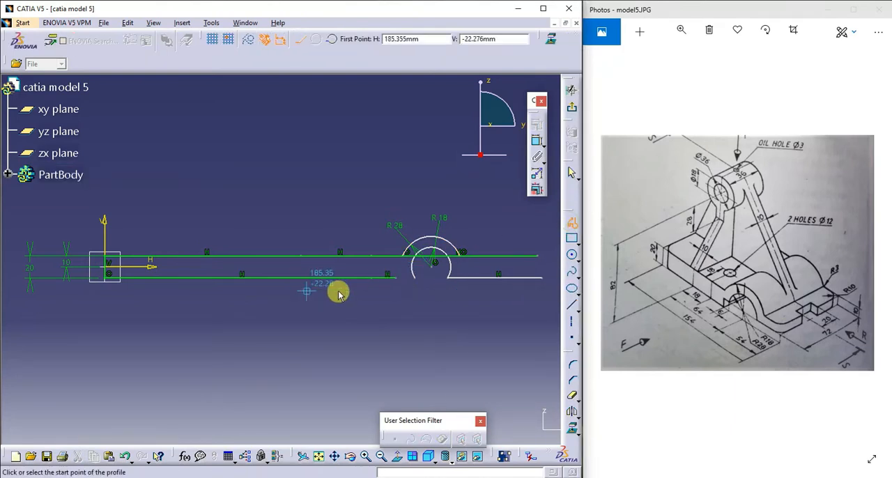
{"action": "left_click", "coordinate": [395, 278]}
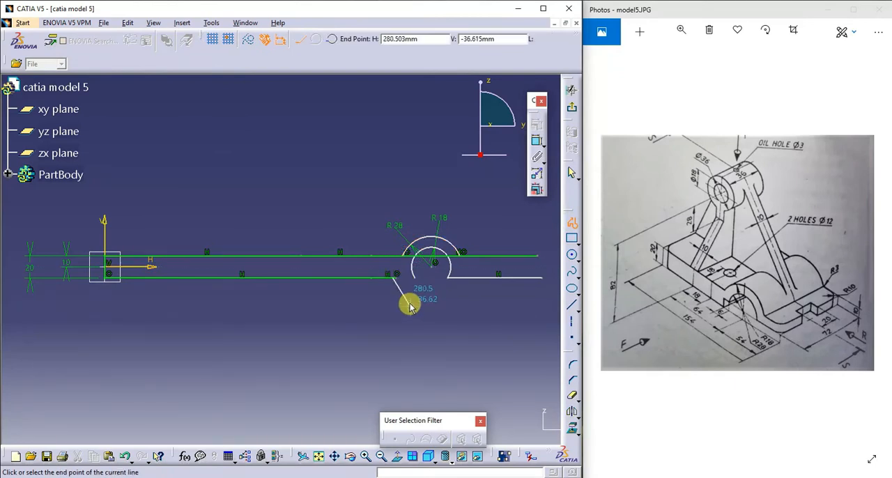
{"action": "key", "text": "Escape"}
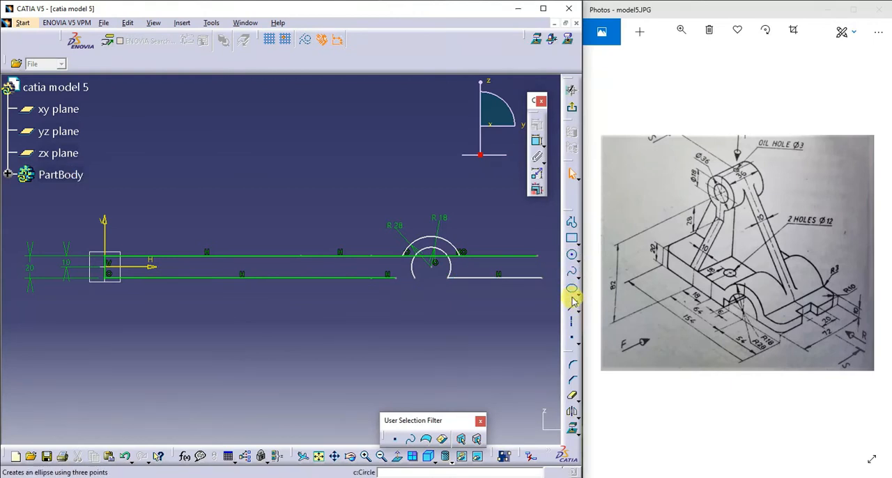
- Draw a profile from the lower line's end, vertically up to the horizontal axis and along it to below the upper line's far end
{"action": "left_click", "coordinate": [571, 221]}
{"action": "left_click", "coordinate": [398, 275]}
{"action": "left_click", "coordinate": [396, 268]}
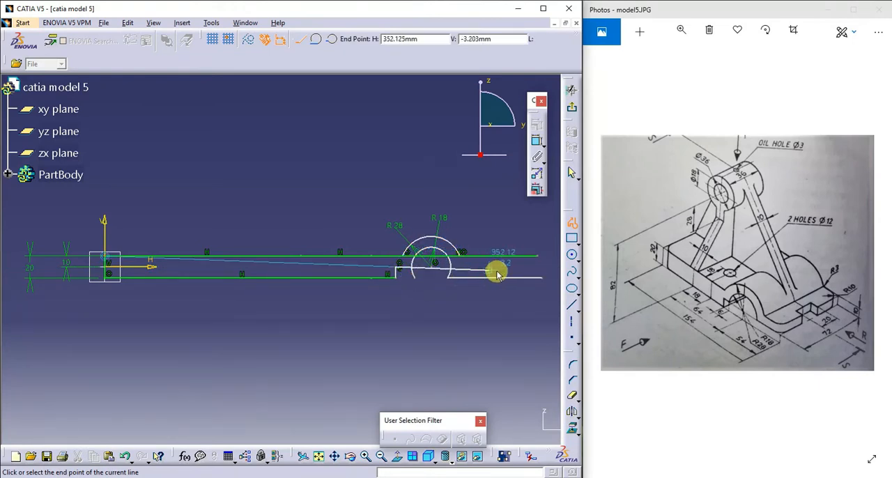
{"action": "left_click", "coordinate": [541, 270]}
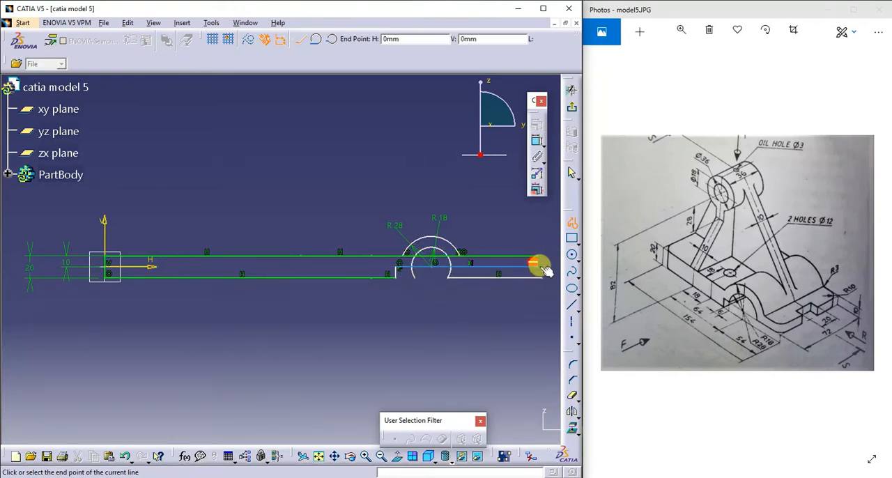
{"action": "key", "text": "Escape"}
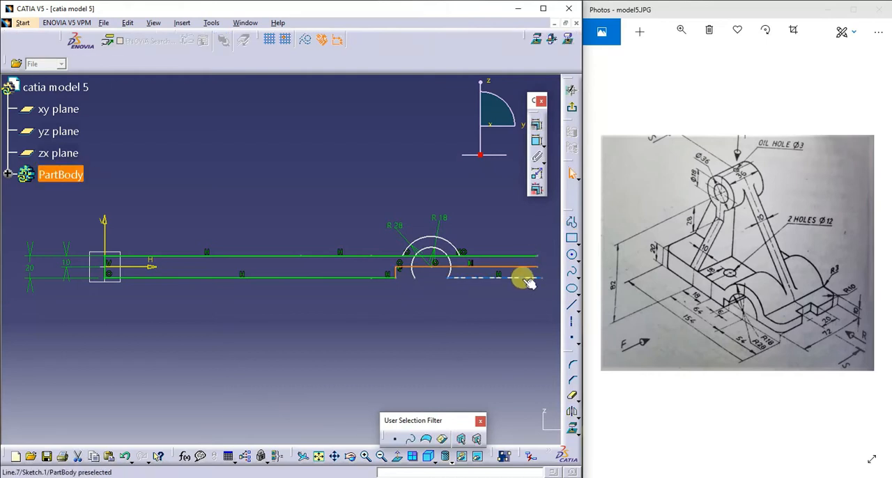
- Remove the leftover lower line beyond the arcs and trim the inner arc's left end below the middle line
{"action": "key", "text": "Escape"}
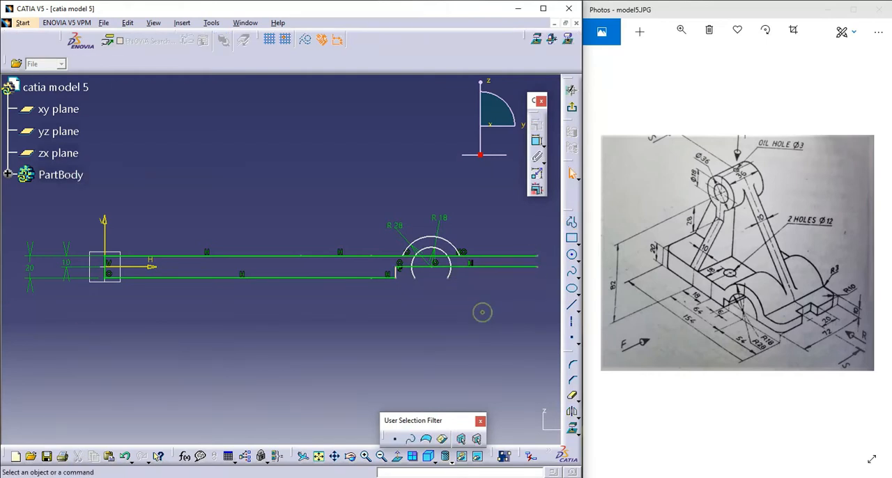
{"action": "left_click", "coordinate": [572, 397]}
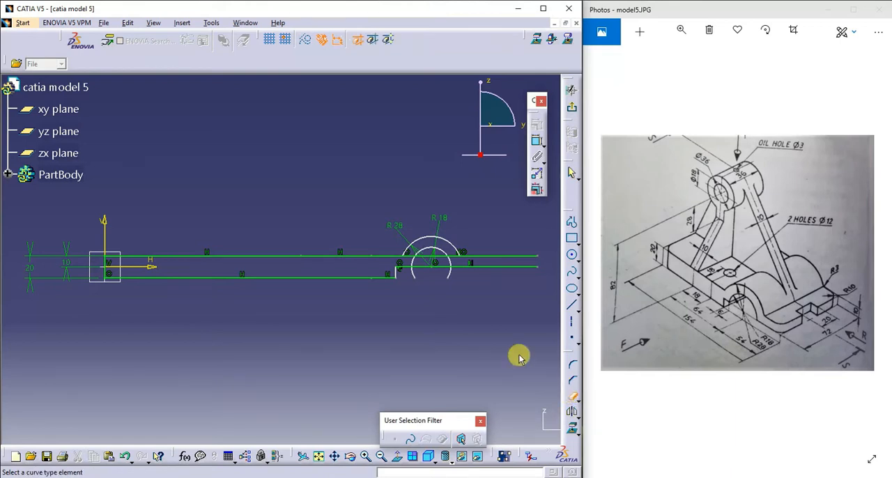
{"action": "left_click", "coordinate": [414, 275]}
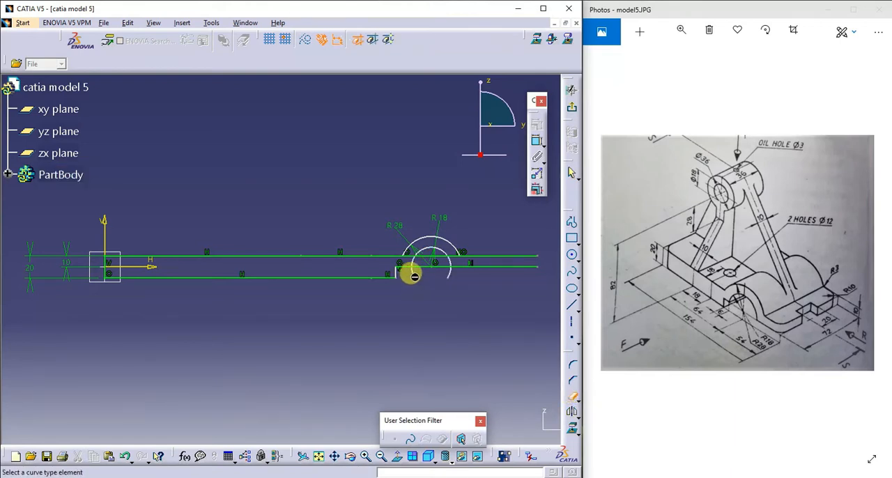
{"action": "left_click", "coordinate": [413, 273]}
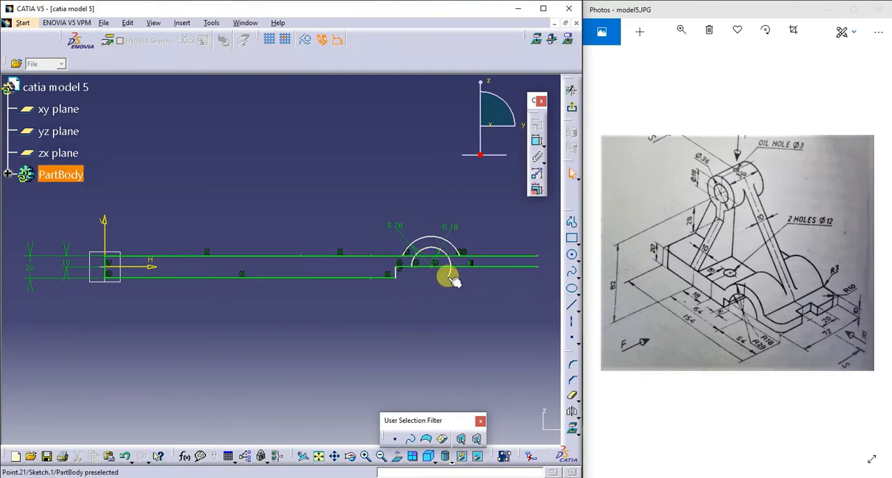
- Trim the inner arc's right end below the middle line and the pieces of the upper and middle lines inside the arcs
{"action": "left_click", "coordinate": [568, 395]}
{"action": "left_click", "coordinate": [450, 272]}
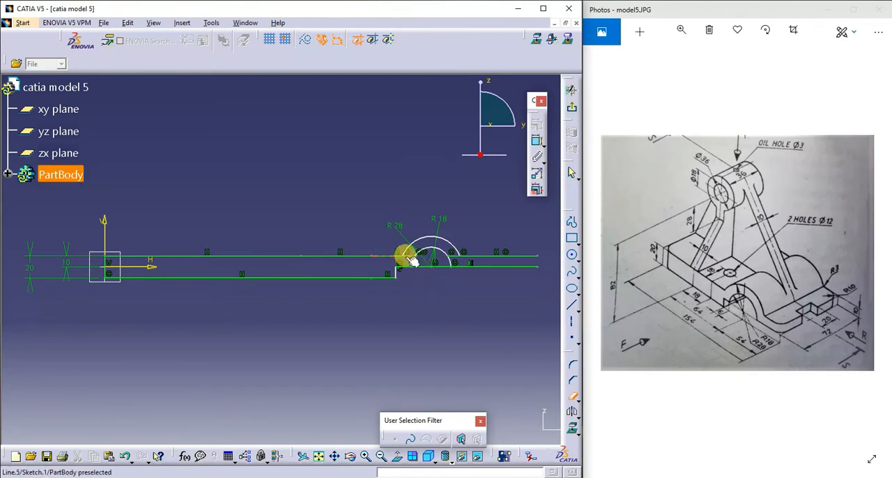
{"action": "left_click", "coordinate": [453, 255]}
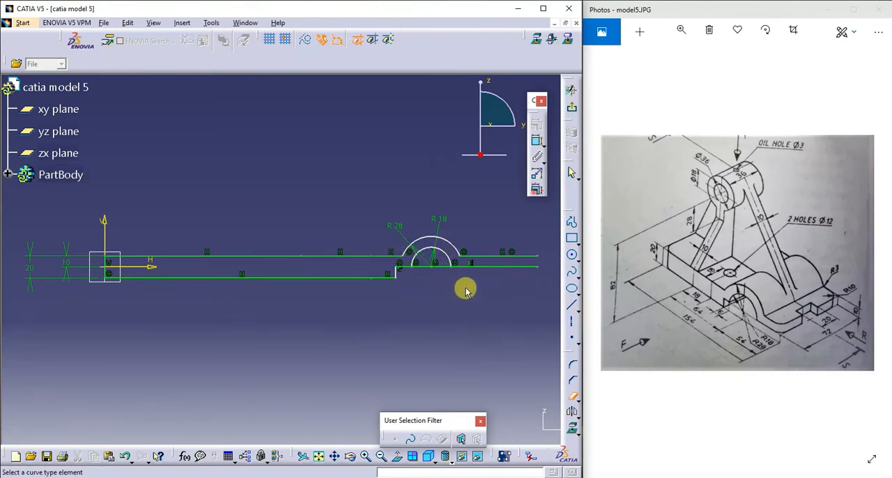
{"action": "left_click", "coordinate": [424, 267]}
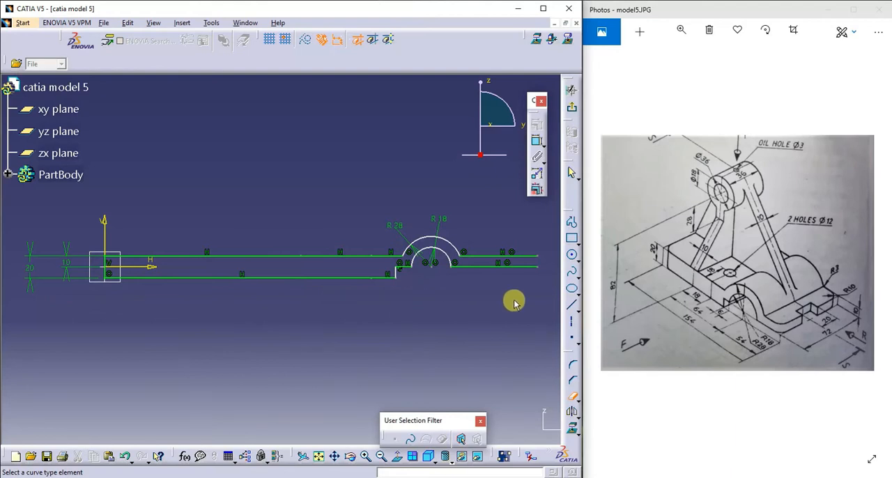
- Close the profile with a vertical line joining the far right ends of the upper and middle lines
{"action": "left_click", "coordinate": [570, 304]}
{"action": "left_click", "coordinate": [537, 256]}
{"action": "left_click", "coordinate": [538, 267]}
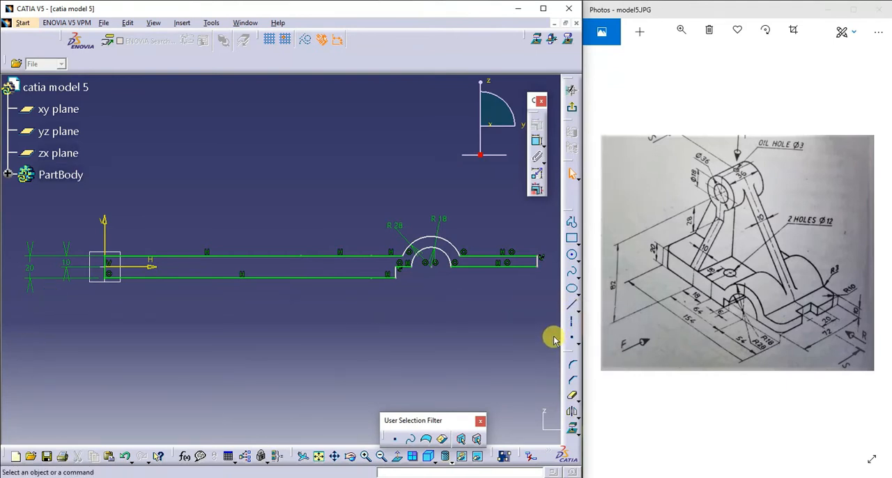
{"action": "left_click", "coordinate": [536, 143]}
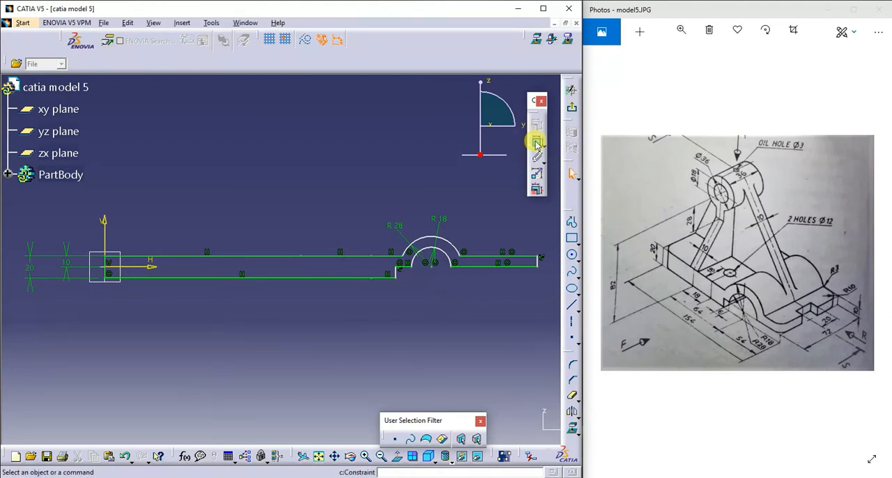
{"action": "left_click", "coordinate": [395, 272]}
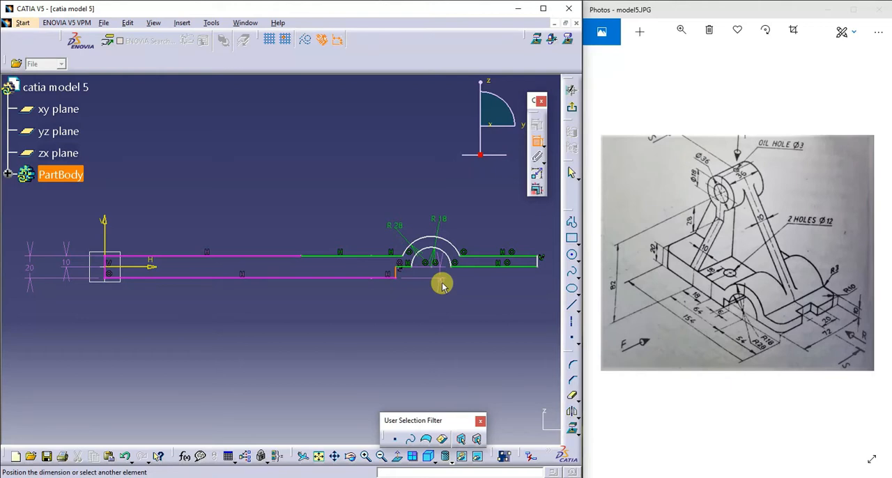
{"action": "key", "text": "Escape"}
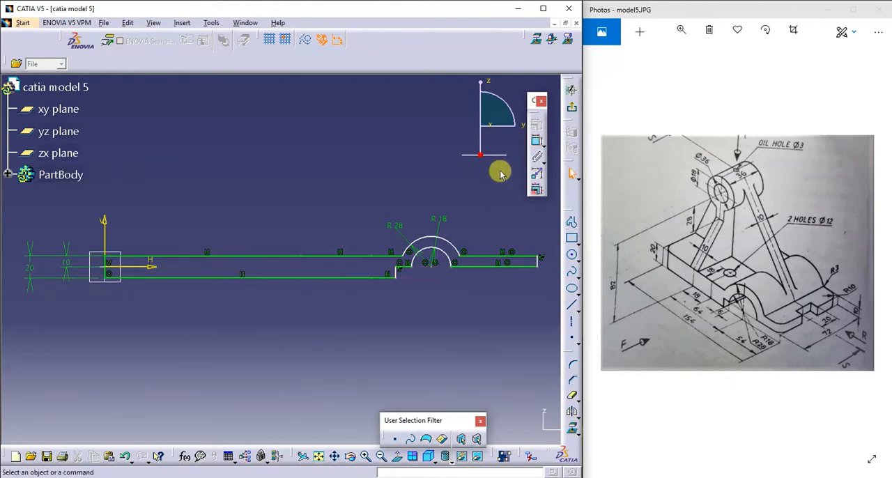
- Dimension the short middle line between the step's vertical edge and the inner arc as 6 mm
{"action": "left_click", "coordinate": [536, 143]}
{"action": "left_click", "coordinate": [403, 268]}
{"action": "left_click", "coordinate": [404, 318]}
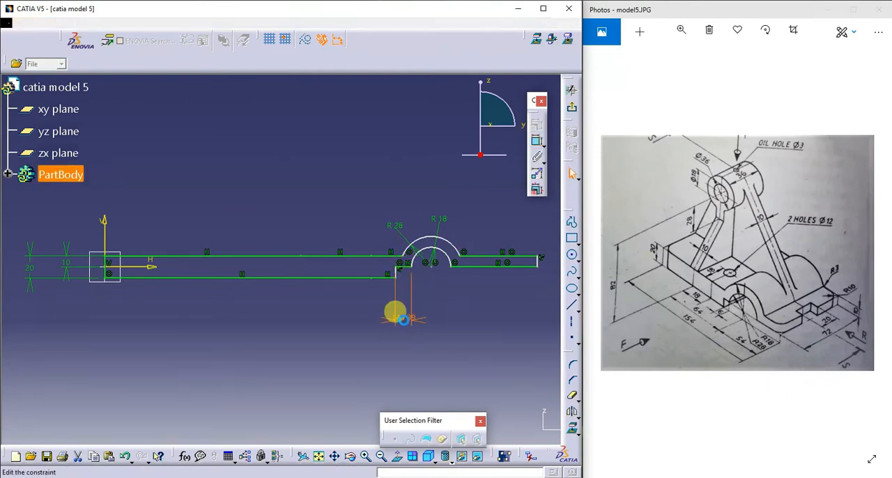
{"action": "double_click", "coordinate": [395, 314]}
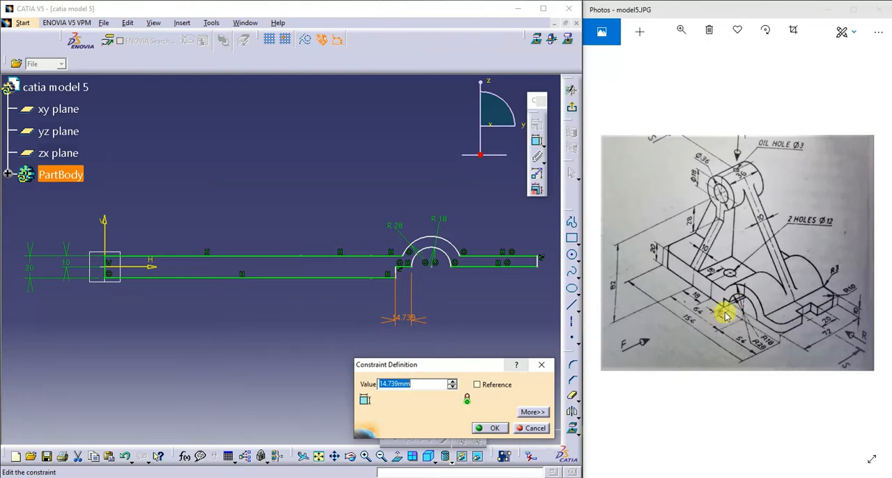
{"action": "type", "text": "6"}
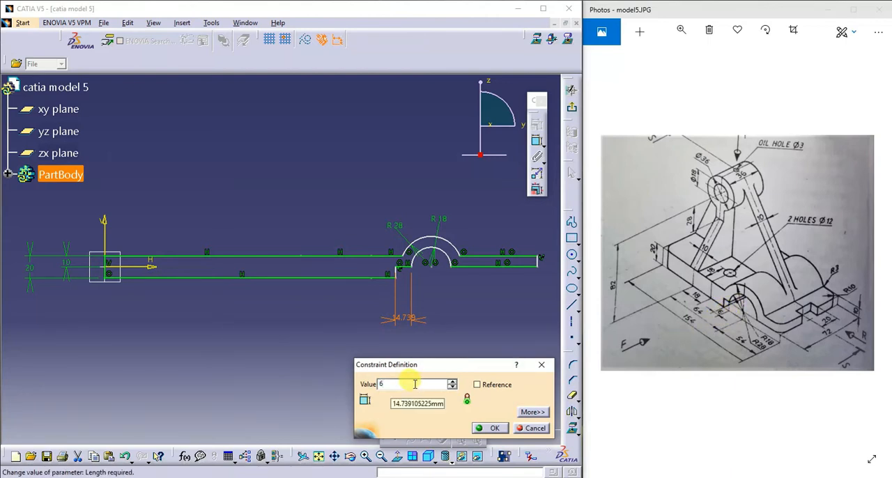
{"action": "key", "text": "Return"}
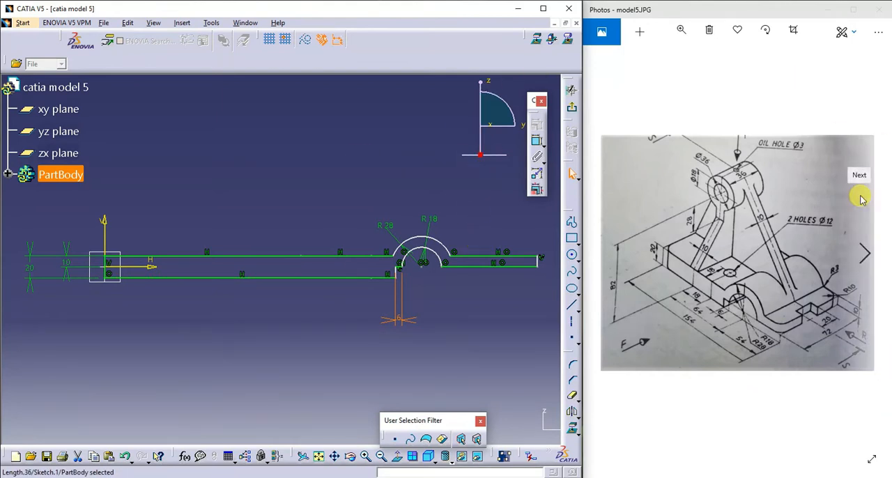
{"action": "left_click", "coordinate": [541, 264]}
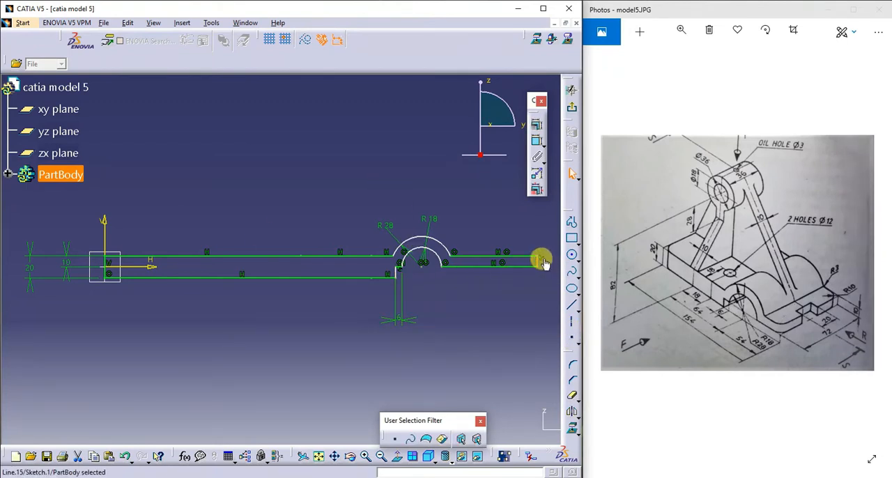
{"action": "left_click", "coordinate": [537, 140]}
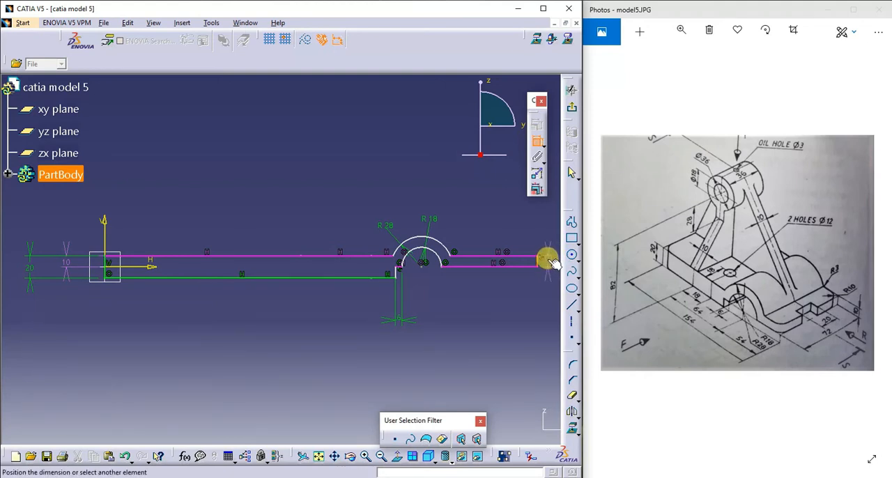
{"action": "key", "text": "Escape"}
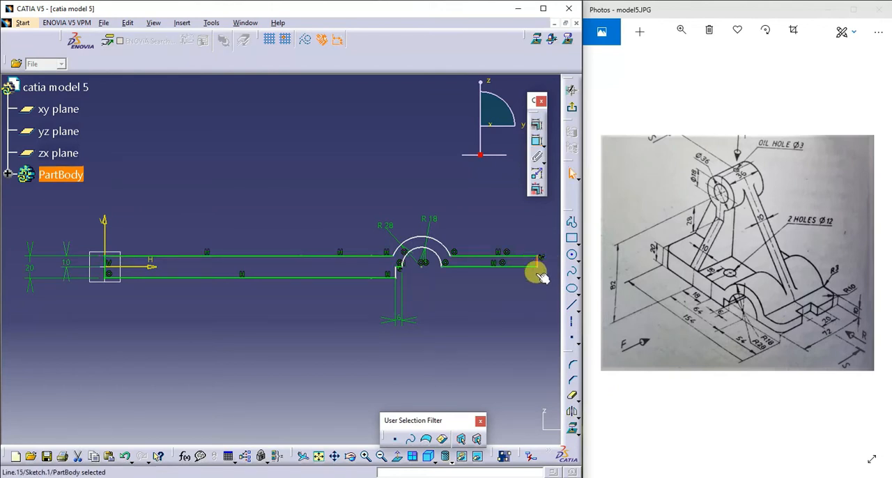
{"action": "left_click", "coordinate": [493, 317]}
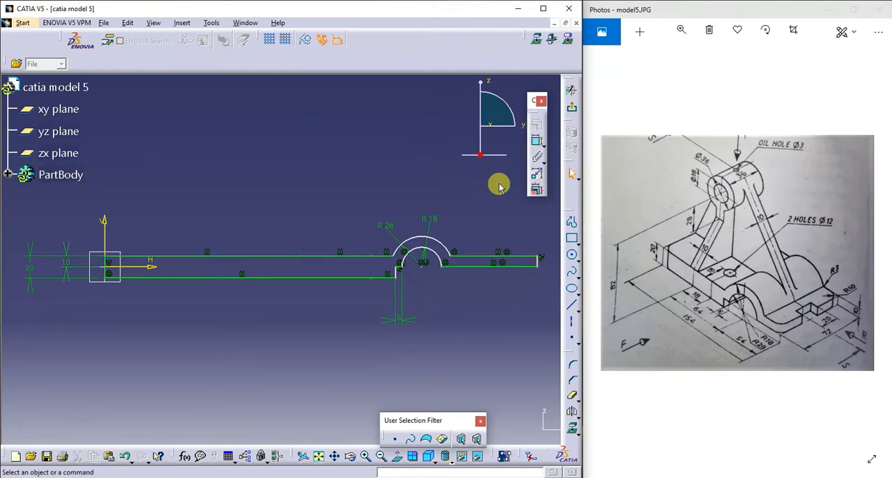
{"action": "left_click", "coordinate": [537, 146]}
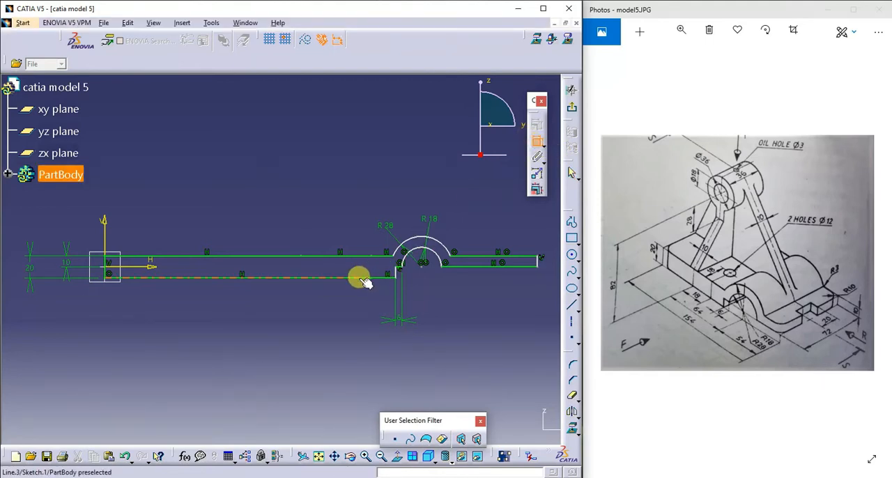
{"action": "left_click", "coordinate": [427, 238]}
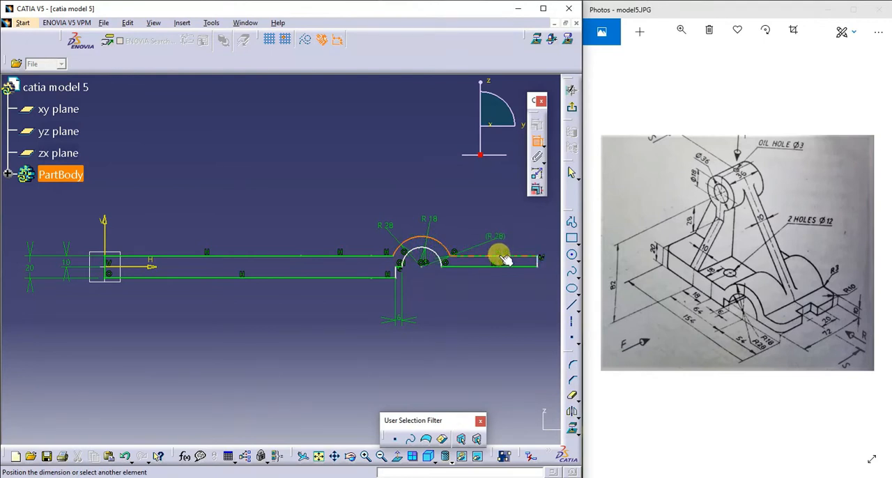
{"action": "key", "text": "Escape"}
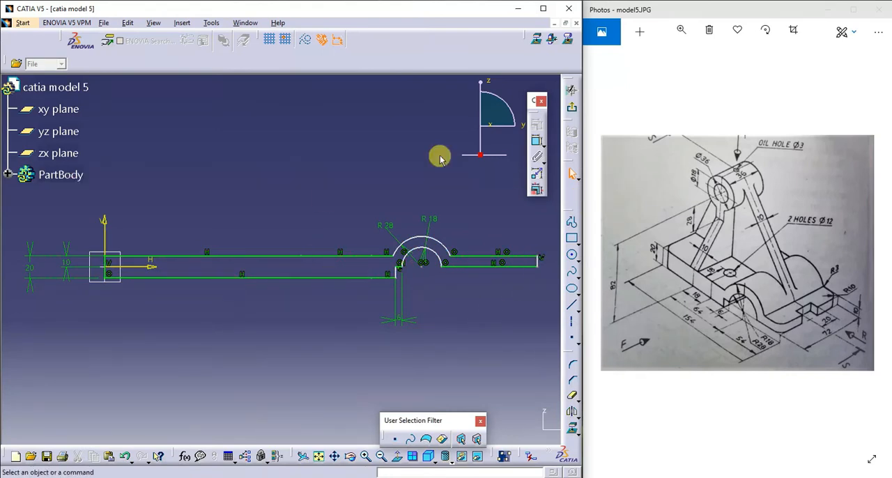
- Try to set the distance between the profile's left and right end lines to 154 mm, and remove that dimension
{"action": "left_click", "coordinate": [535, 142]}
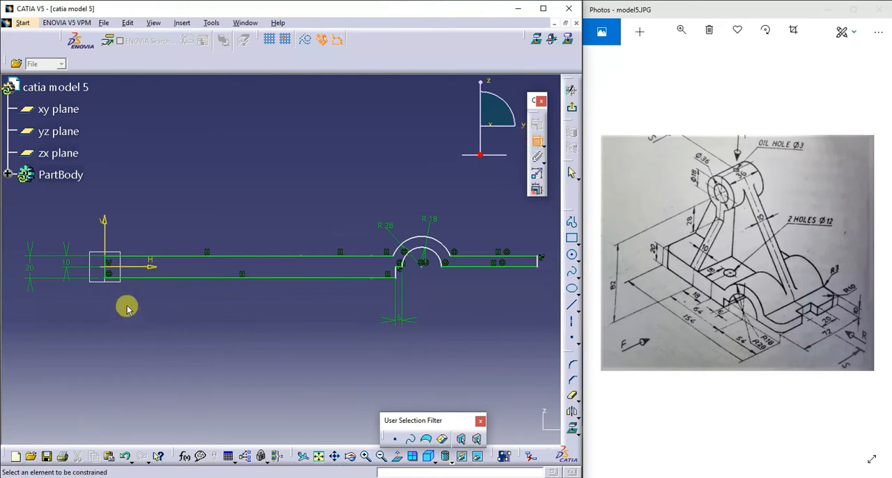
{"action": "left_click", "coordinate": [105, 264]}
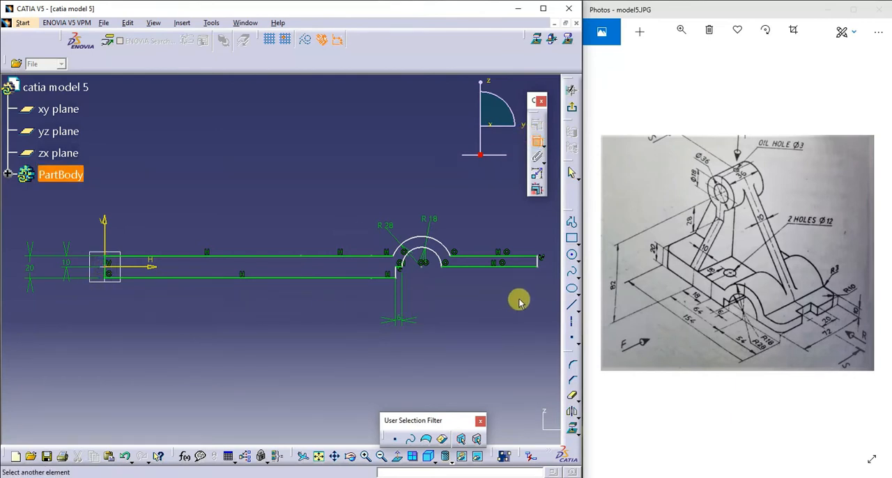
{"action": "left_click", "coordinate": [538, 259]}
{"action": "left_click", "coordinate": [334, 363]}
{"action": "double_click", "coordinate": [336, 363]}
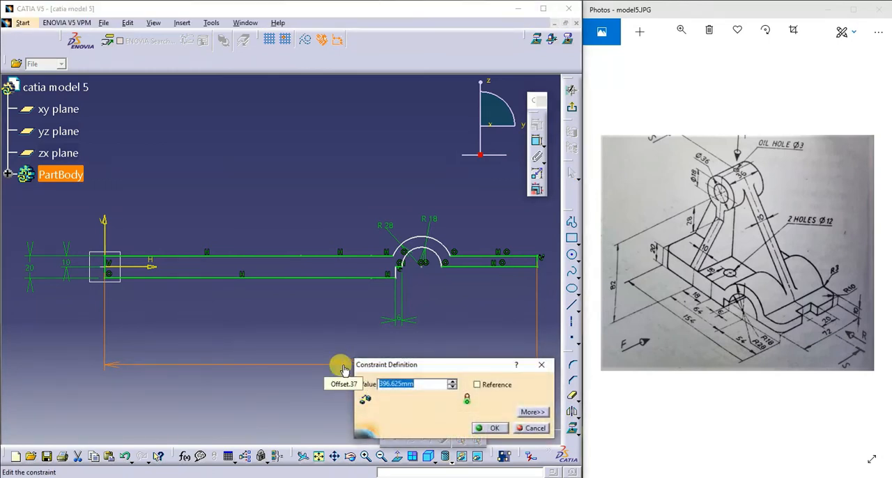
{"action": "type", "text": "154"}
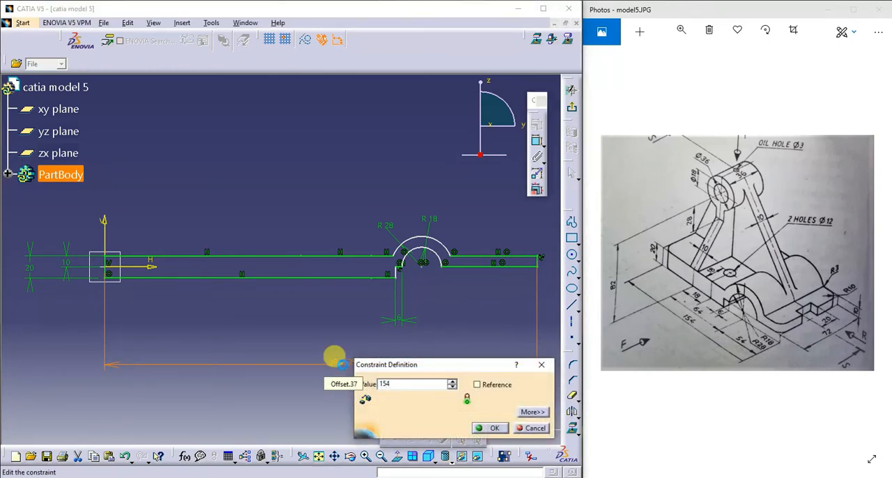
{"action": "key", "text": "Return"}
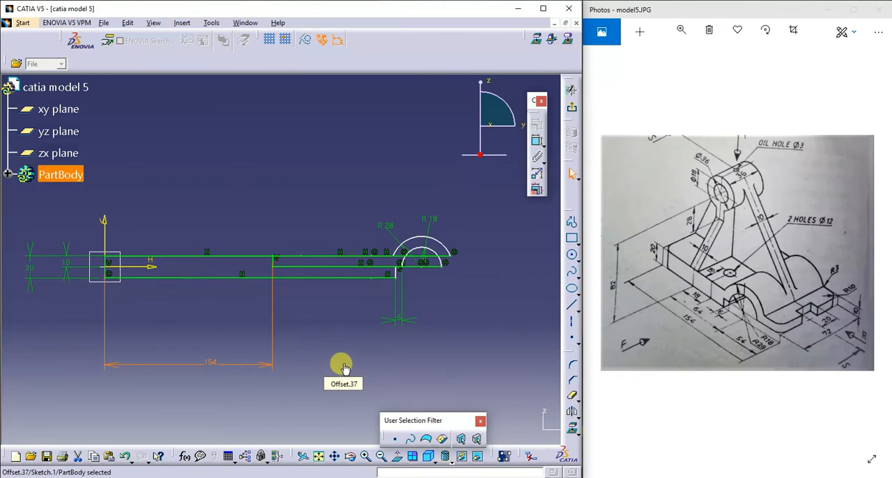
{"action": "key", "text": "ctrl+z"}
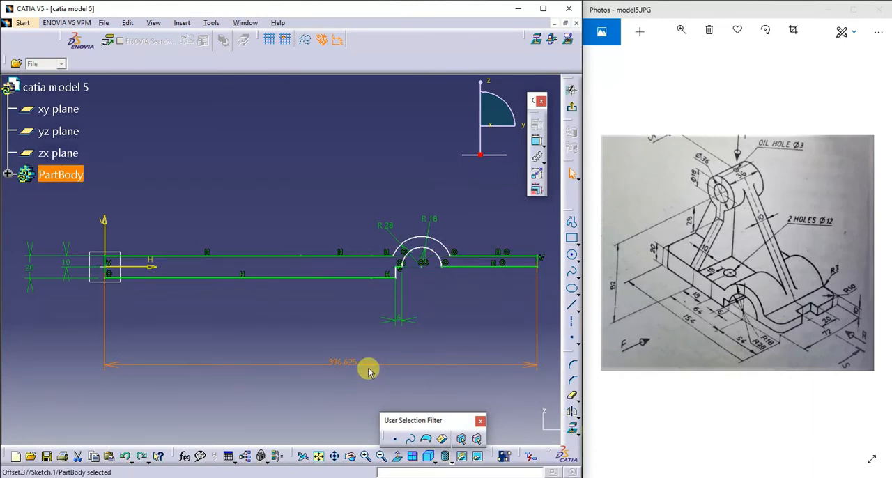
{"action": "key", "text": "Delete"}
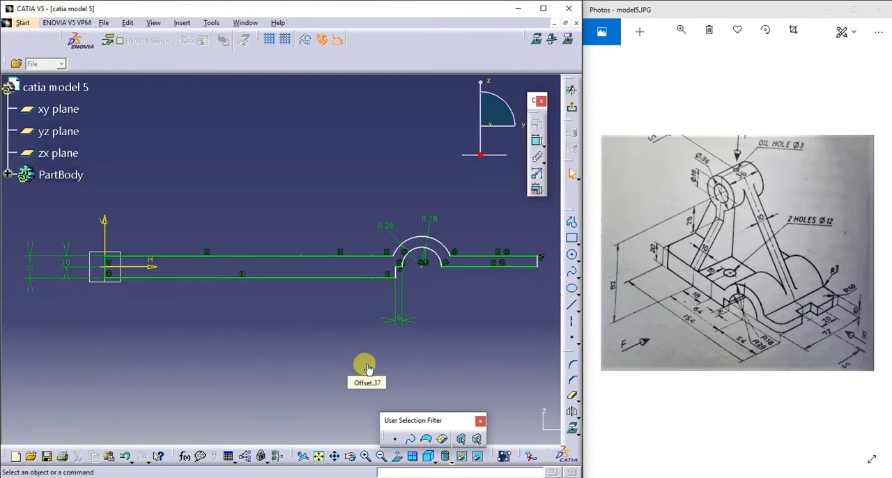
- Dimension the horizontal distance from the arcs' centre to the profile's right end line as 54 mm
{"action": "left_click", "coordinate": [536, 145]}
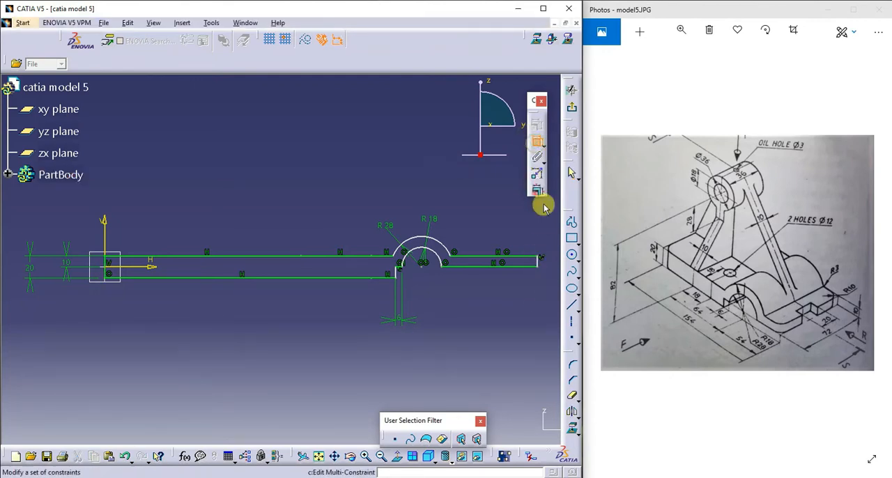
{"action": "left_click", "coordinate": [537, 260]}
{"action": "left_click", "coordinate": [432, 267]}
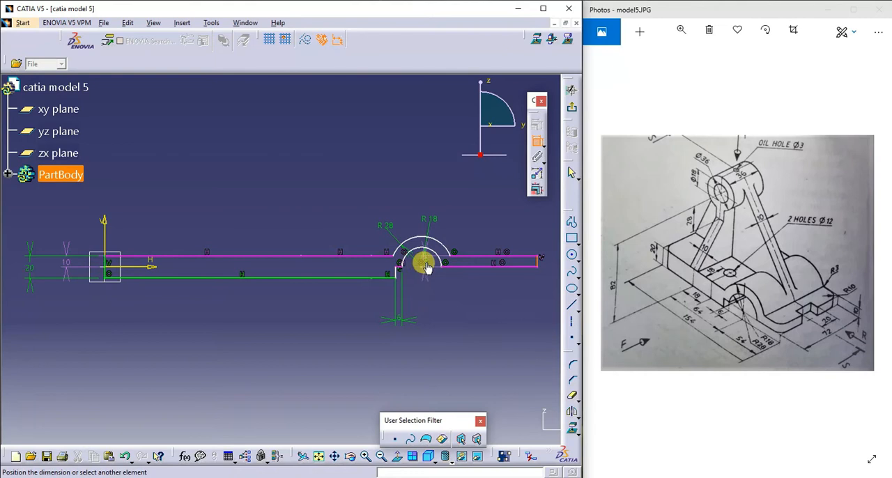
{"action": "left_click", "coordinate": [421, 267]}
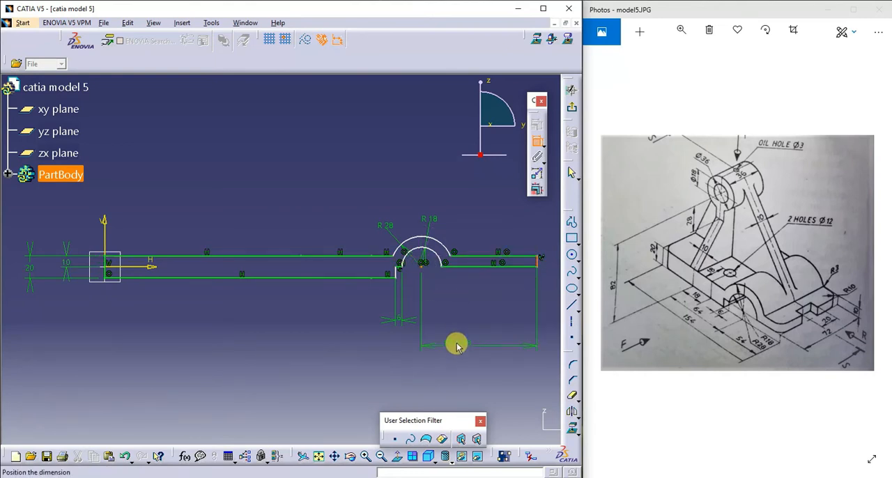
{"action": "double_click", "coordinate": [446, 329]}
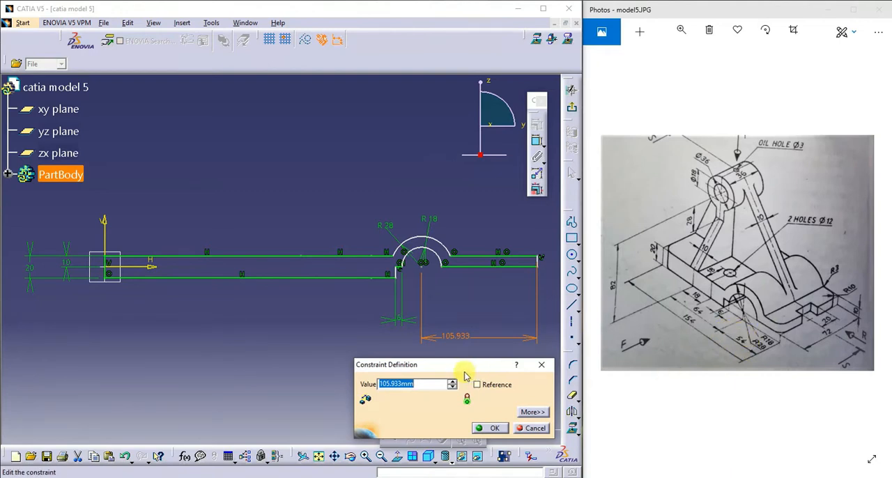
{"action": "key", "text": "Return"}
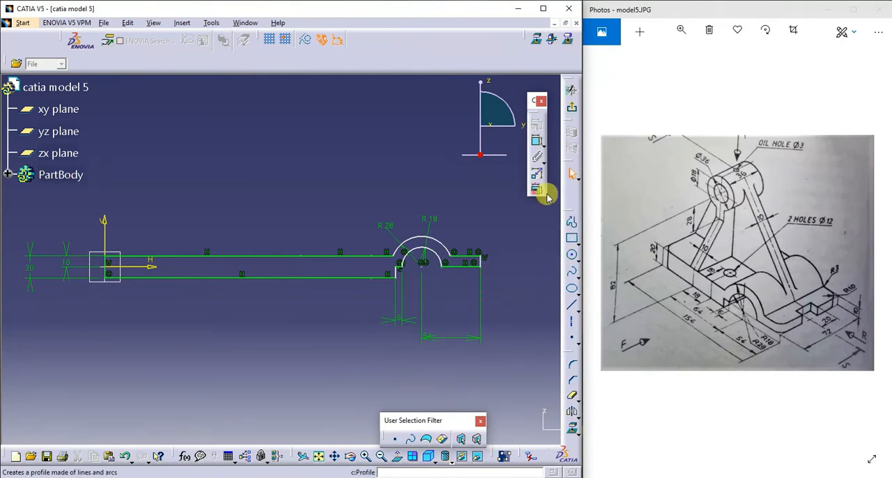
{"action": "left_click", "coordinate": [536, 144]}
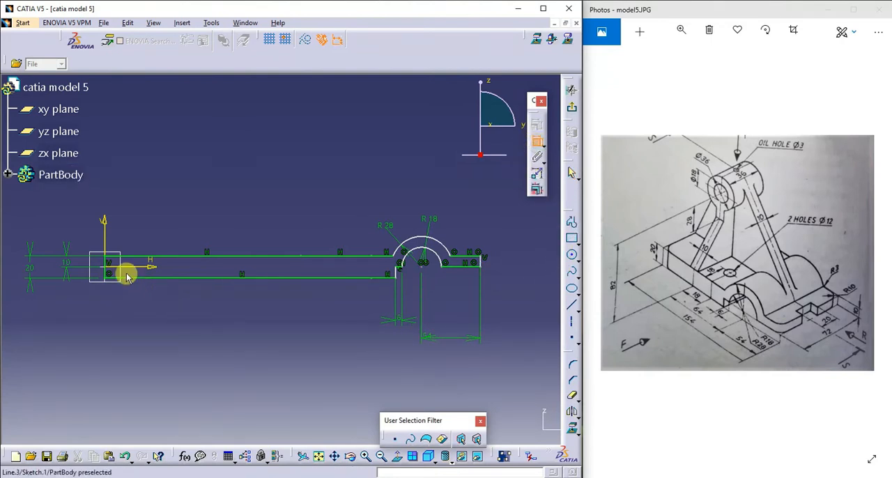
{"action": "left_click", "coordinate": [105, 269]}
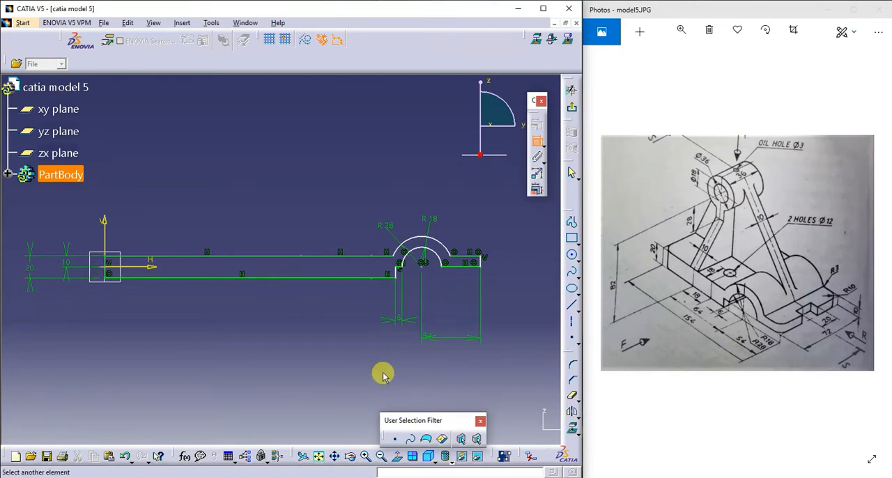
{"action": "left_click", "coordinate": [108, 261]}
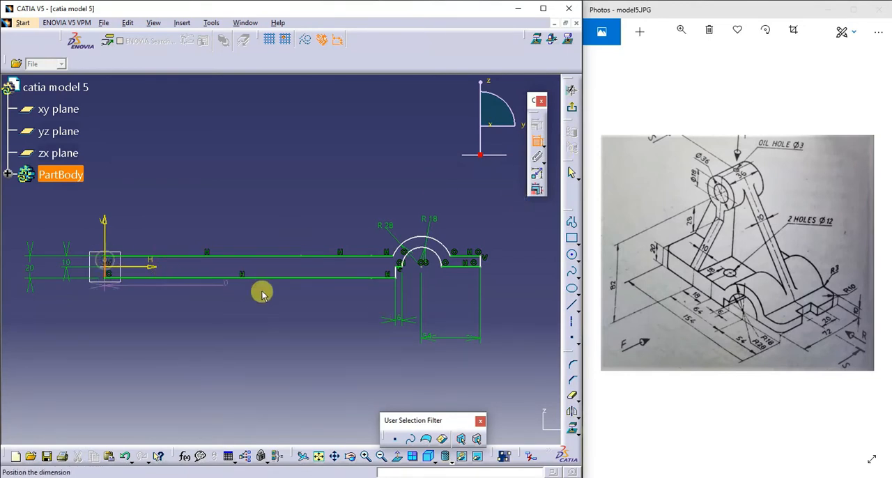
{"action": "left_click", "coordinate": [473, 257]}
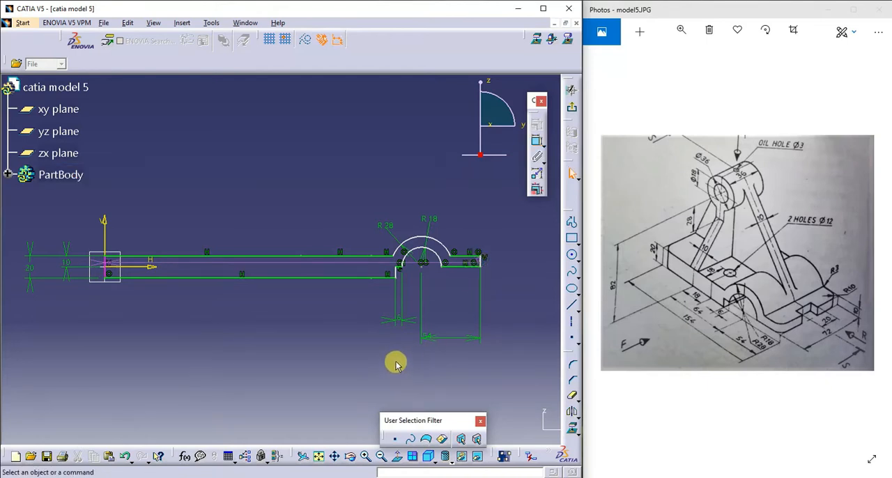
- Retry the 154 mm overall length from the right end line to the left vertical line, and undo it
{"action": "left_click", "coordinate": [536, 140]}
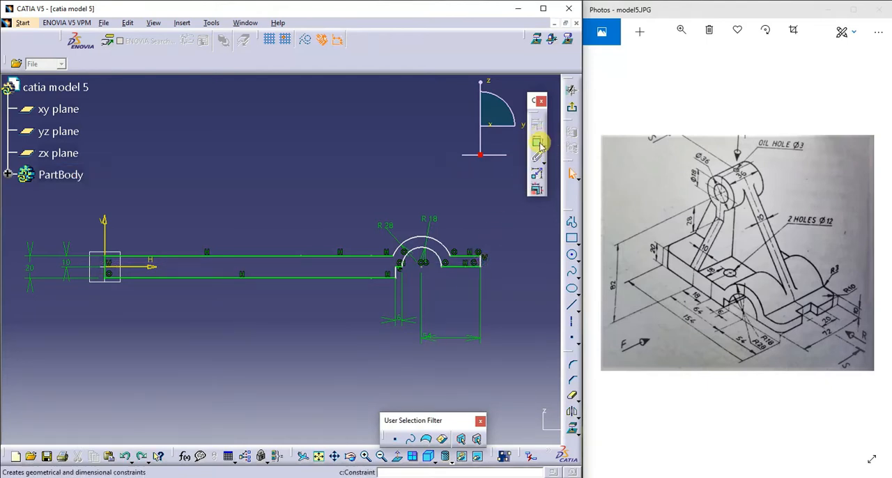
{"action": "left_click", "coordinate": [479, 261]}
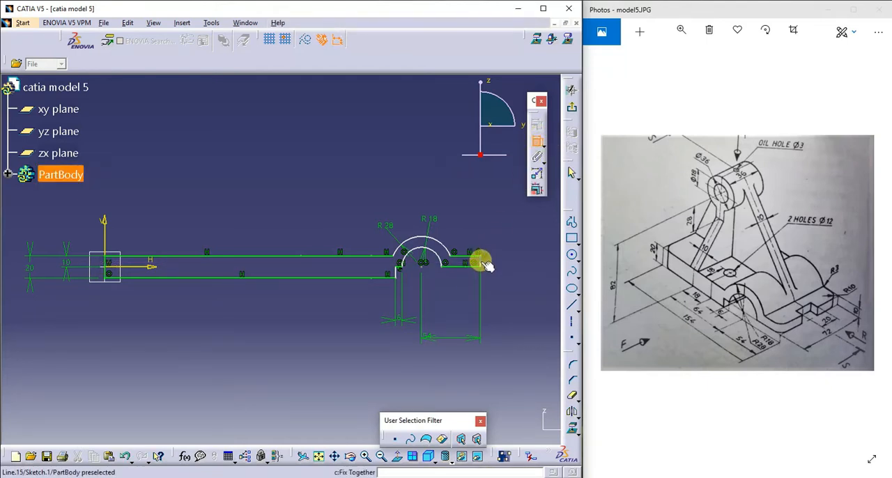
{"action": "left_click", "coordinate": [109, 273]}
{"action": "left_click", "coordinate": [319, 387]}
{"action": "double_click", "coordinate": [320, 385]}
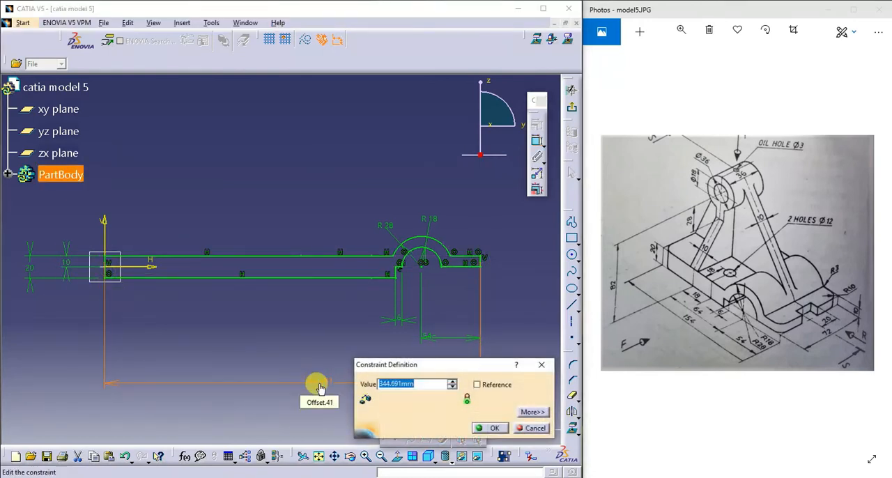
{"action": "type", "text": "154mm"}
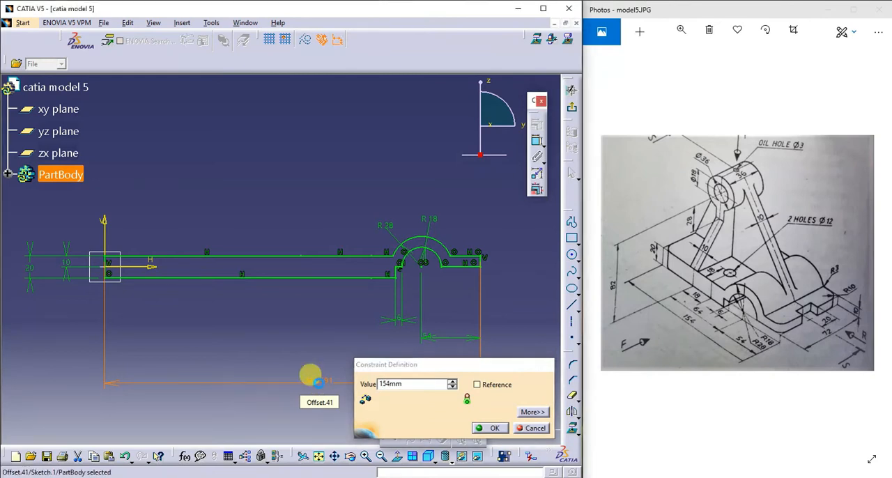
{"action": "key", "text": "Return"}
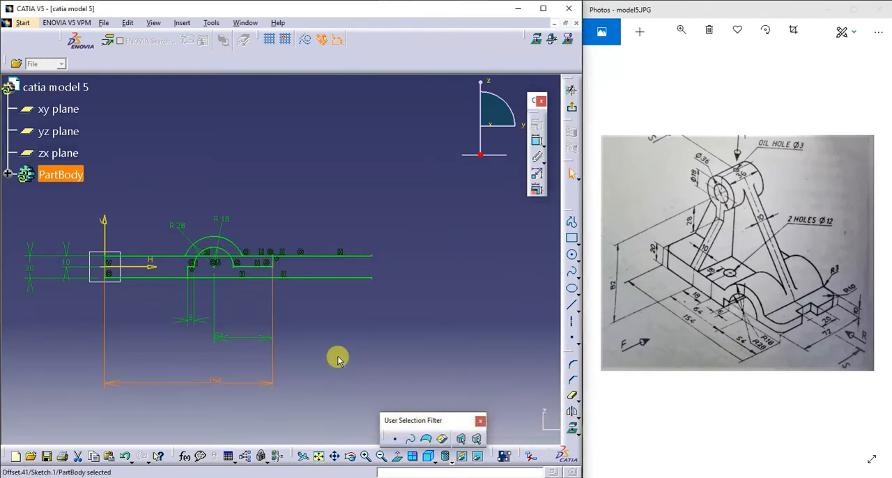
{"action": "key", "text": "ctrl+z"}
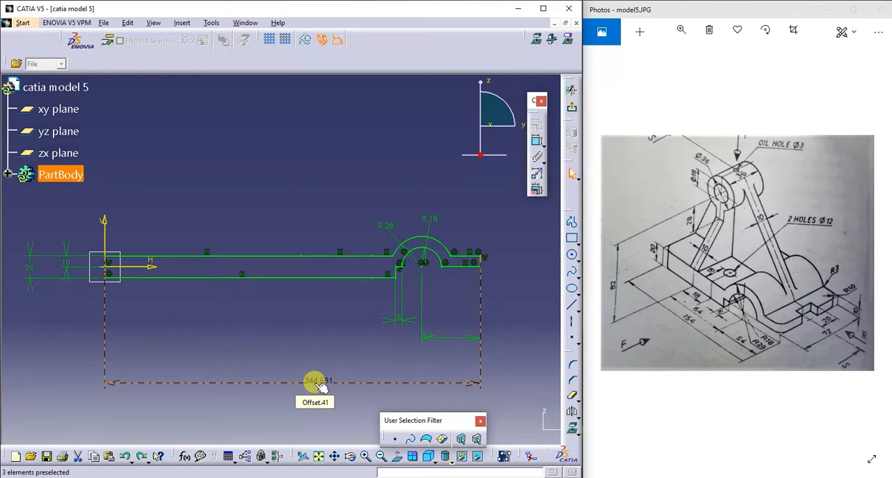
{"action": "left_click", "coordinate": [320, 313]}
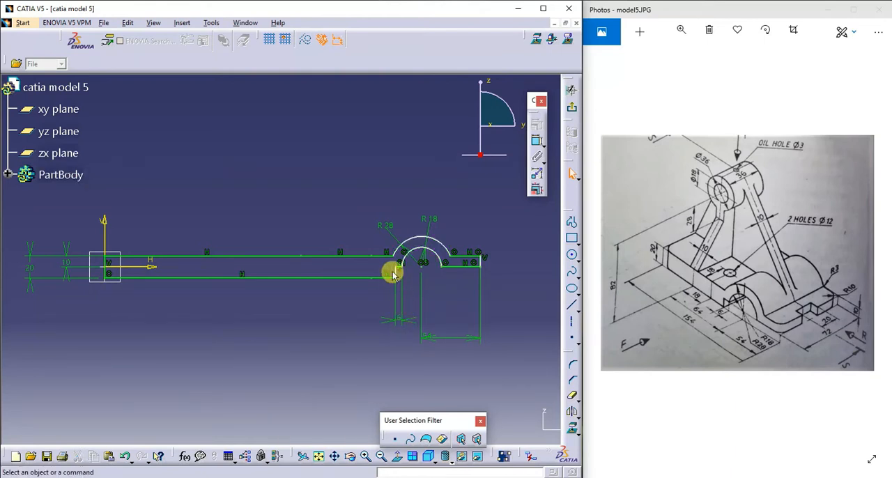
- Move the stepped, arched end of the profile farther right along the base, away from the vertical axis
{"action": "mouse_move", "coordinate": [407, 269]}
{"action": "left_mouse_down"}
{"action": "mouse_move", "coordinate": [318, 269]}
{"action": "mouse_move", "coordinate": [425, 276]}
{"action": "mouse_move", "coordinate": [363, 263]}
{"action": "mouse_move", "coordinate": [451, 262]}
{"action": "mouse_move", "coordinate": [441, 266]}
{"action": "left_mouse_up"}
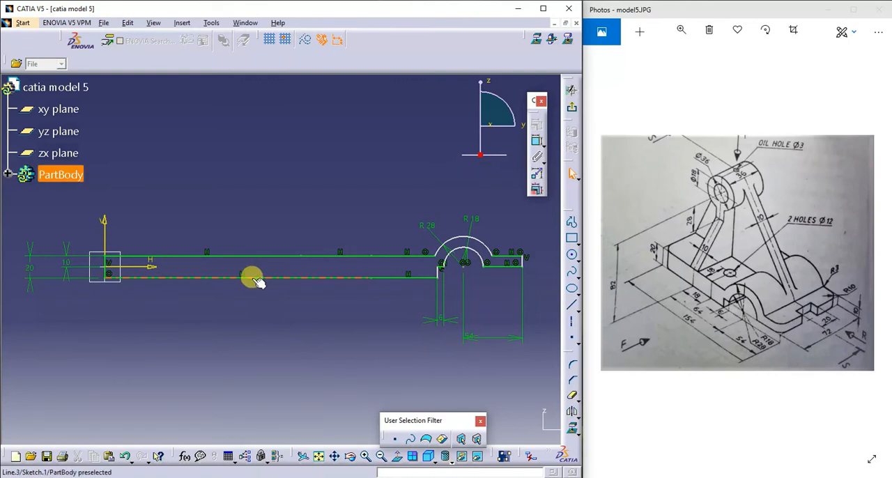
- Delete the collinear line segments that form the bottom edge of the base profile
{"action": "left_click", "coordinate": [305, 278]}
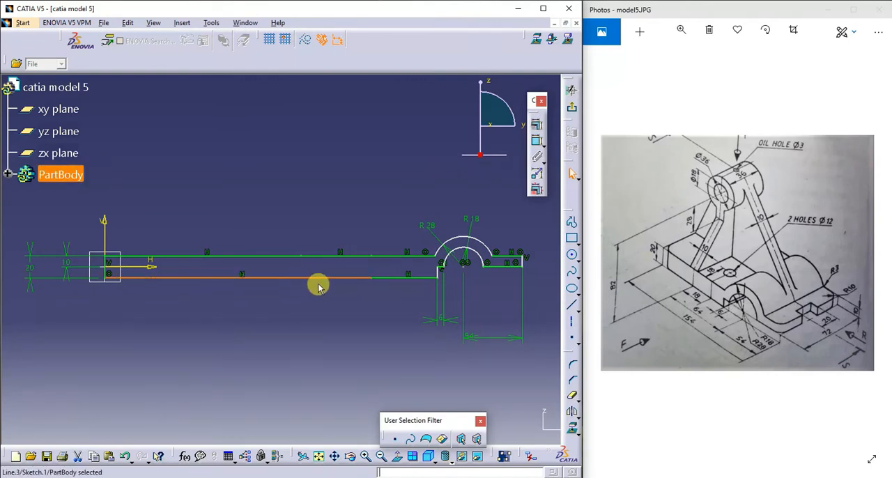
{"action": "left_click", "coordinate": [356, 267]}
{"action": "left_click", "coordinate": [363, 276]}
{"action": "key", "text": "Delete"}
{"action": "left_click", "coordinate": [390, 279]}
{"action": "key", "text": "Delete"}
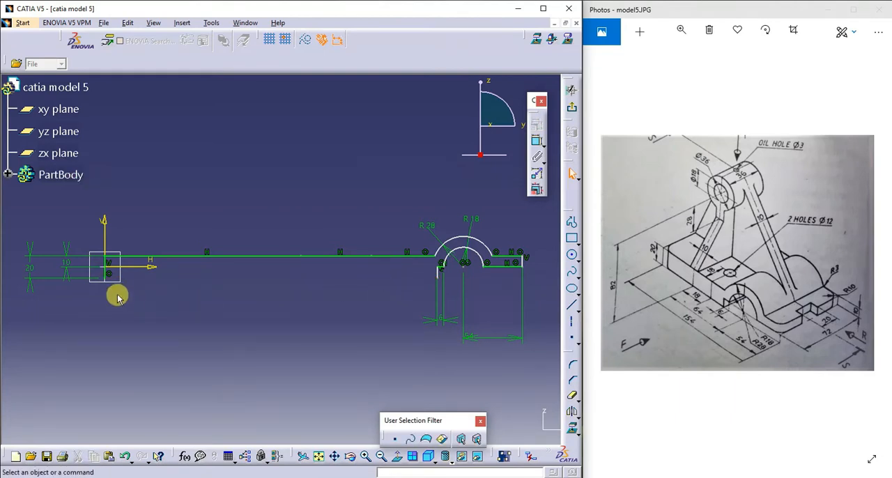
- Draw a single horizontal bottom line from the lower end of the vertical line on the axis to the foot of the step's vertical line
{"action": "left_click", "coordinate": [571, 305]}
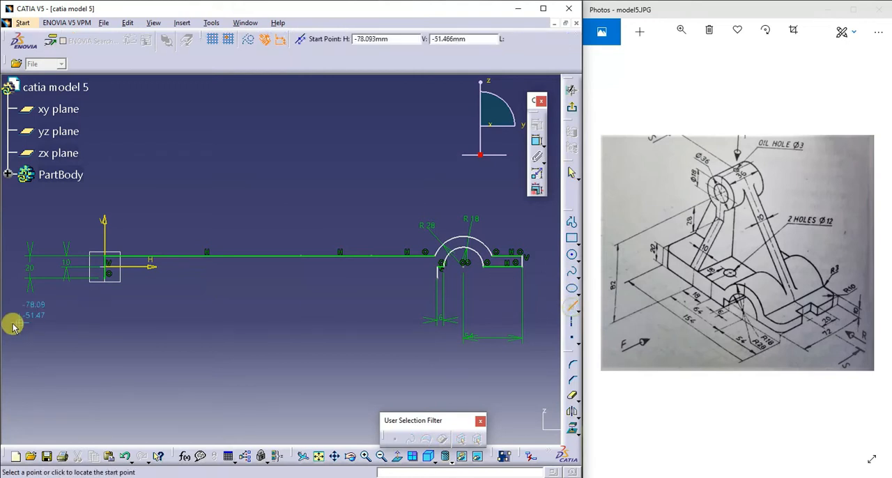
{"action": "left_click", "coordinate": [106, 276]}
{"action": "left_click", "coordinate": [437, 277]}
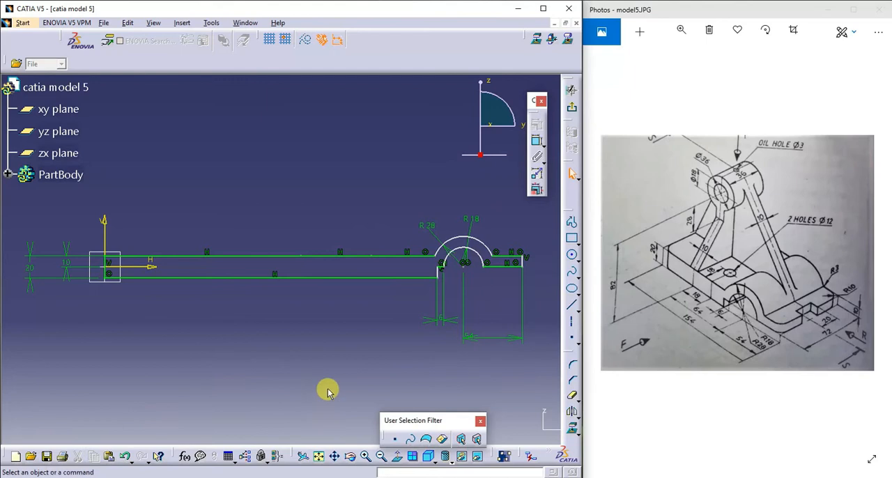
- Try to dimension the overall length between the profile's two vertical end lines as 154 mm, and undo the value
{"action": "left_click", "coordinate": [538, 143]}
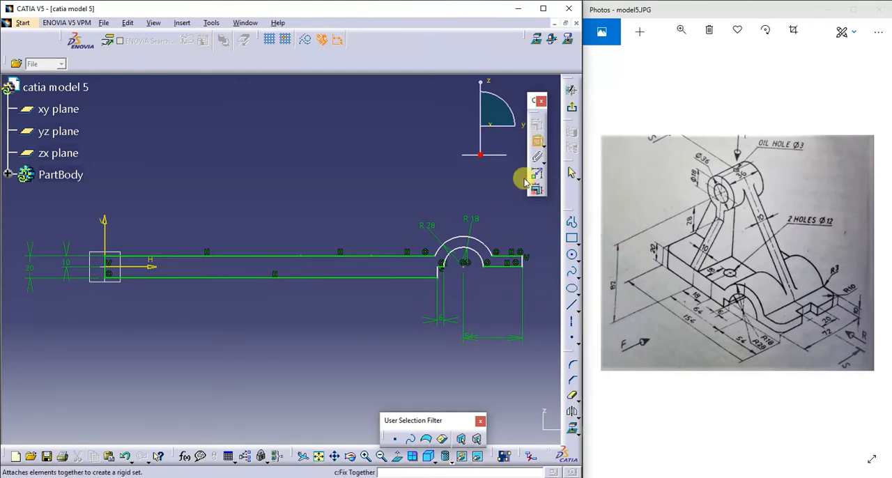
{"action": "left_click", "coordinate": [110, 263]}
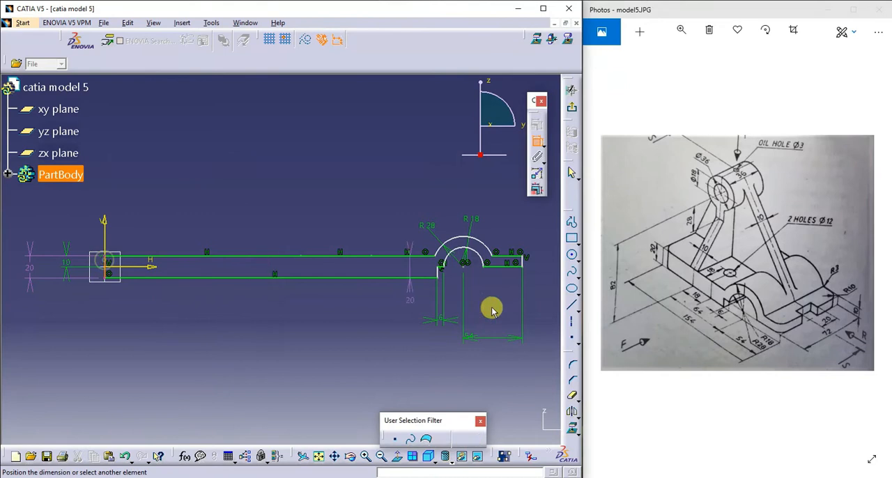
{"action": "left_click", "coordinate": [524, 264]}
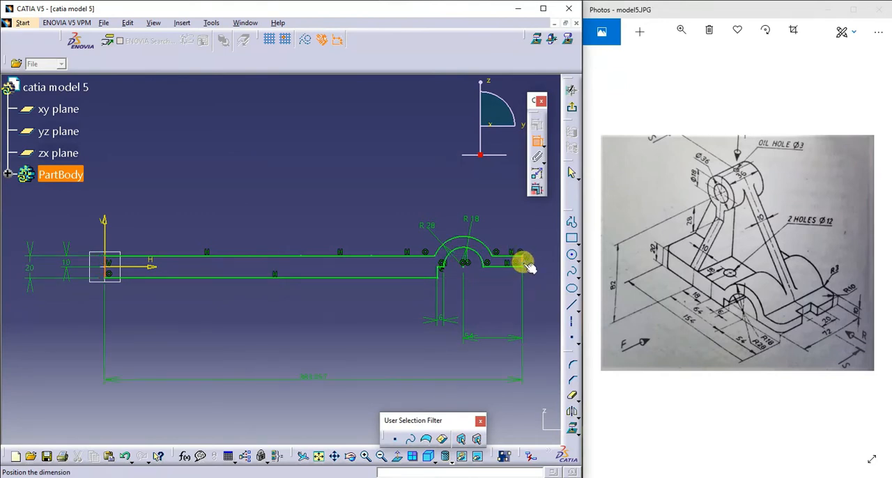
{"action": "left_click", "coordinate": [348, 356]}
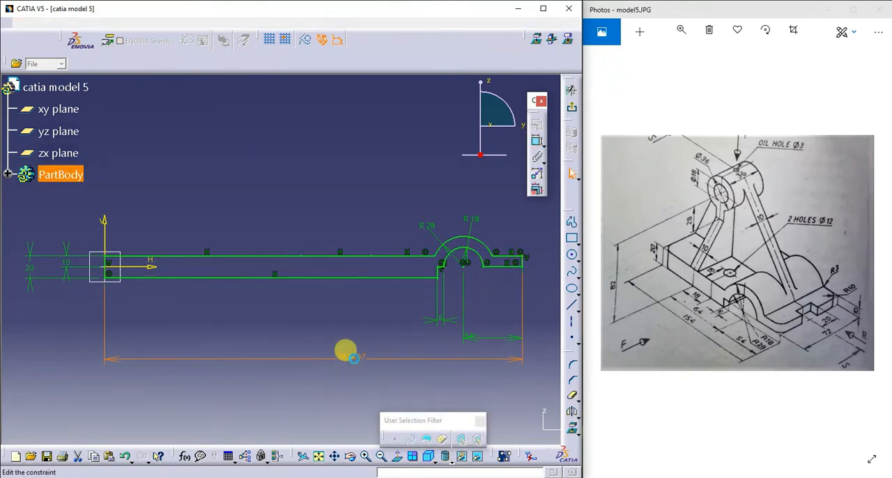
{"action": "double_click", "coordinate": [348, 357]}
{"action": "type", "text": "1"}
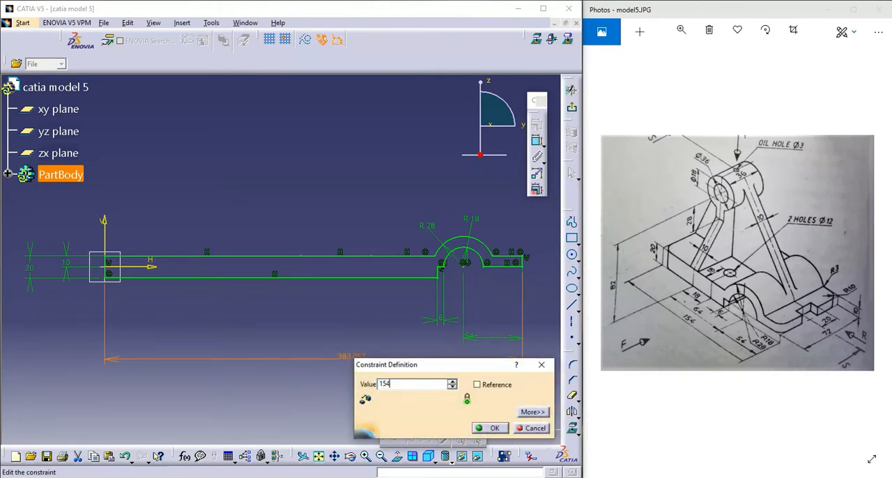
{"action": "type", "text": "54"}
{"action": "key", "text": "Return"}
{"action": "key", "text": "ctrl+z"}
{"action": "left_click", "coordinate": [664, 466]}
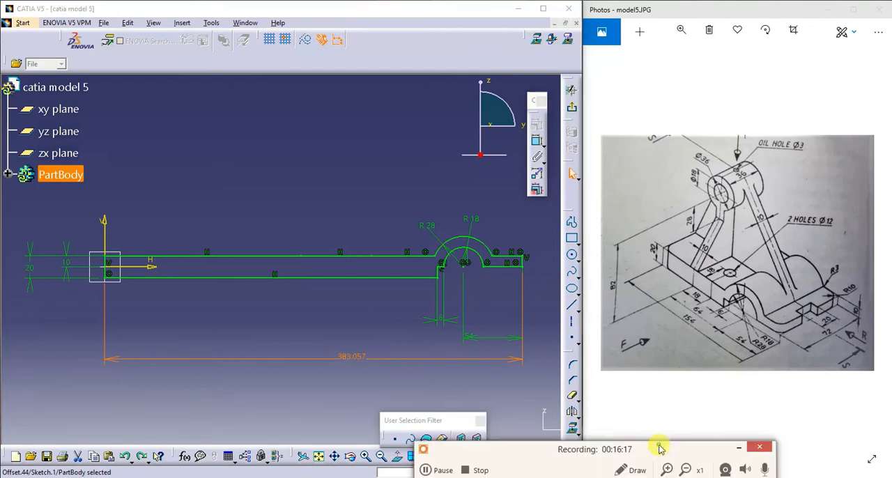
{"action": "left_click", "coordinate": [436, 471]}
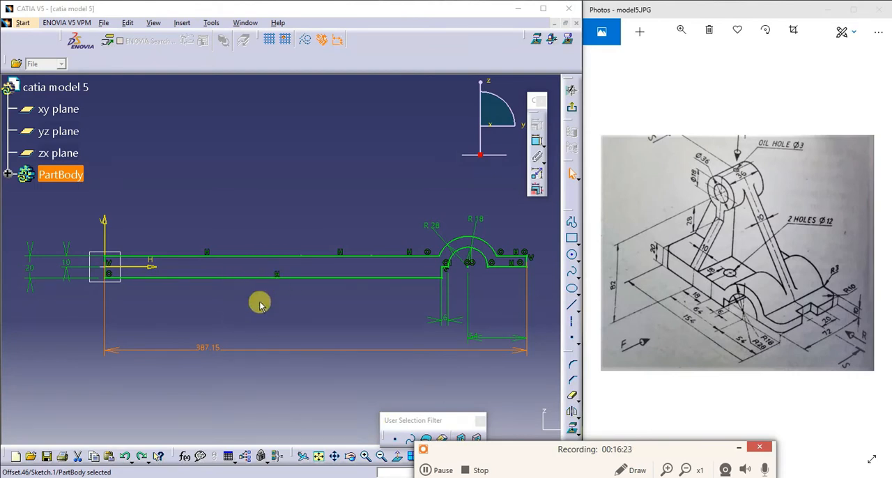
- Try an overall length of 153 mm for the base profile, and undo it
{"action": "double_click", "coordinate": [213, 348]}
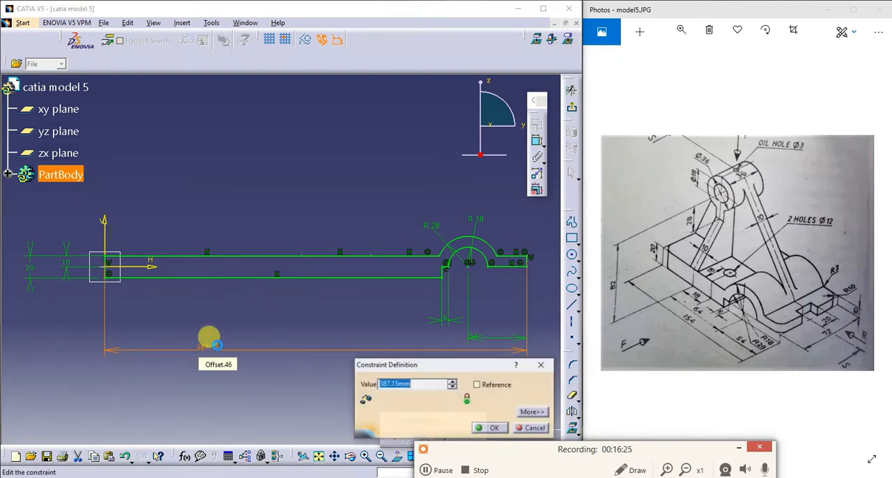
{"action": "type", "text": "15"}
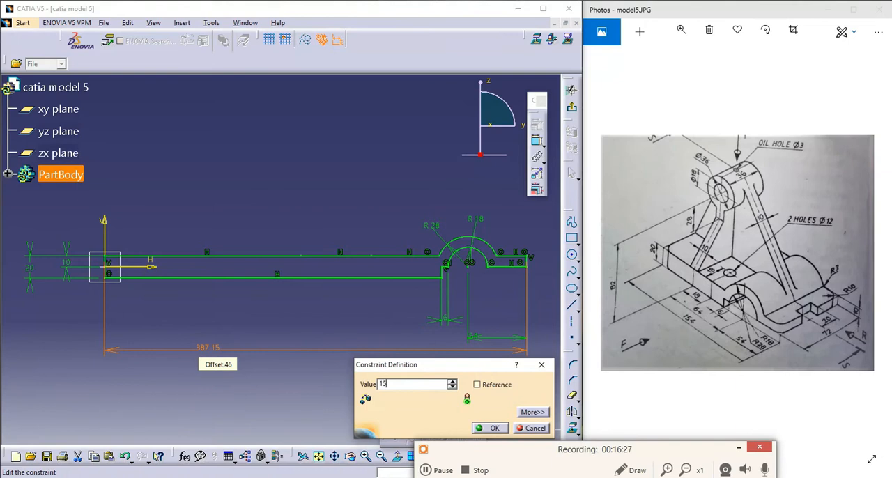
{"action": "type", "text": "3"}
{"action": "key", "text": "Return"}
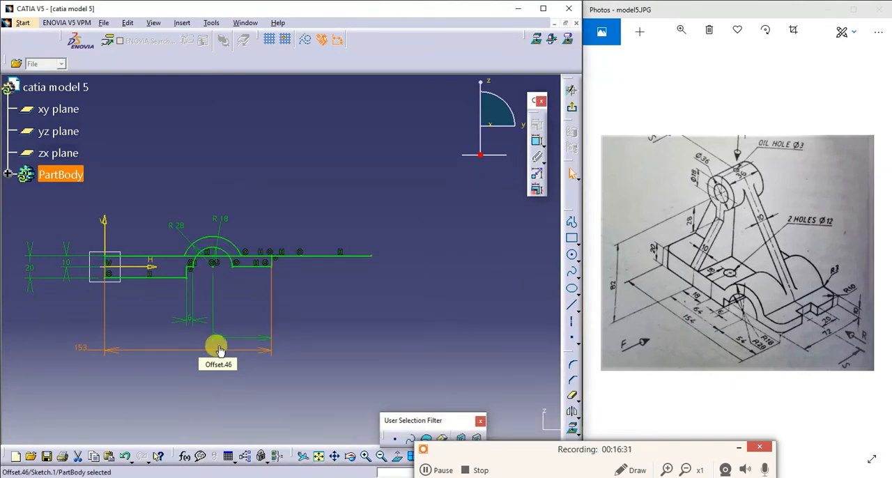
{"action": "left_click", "coordinate": [315, 261]}
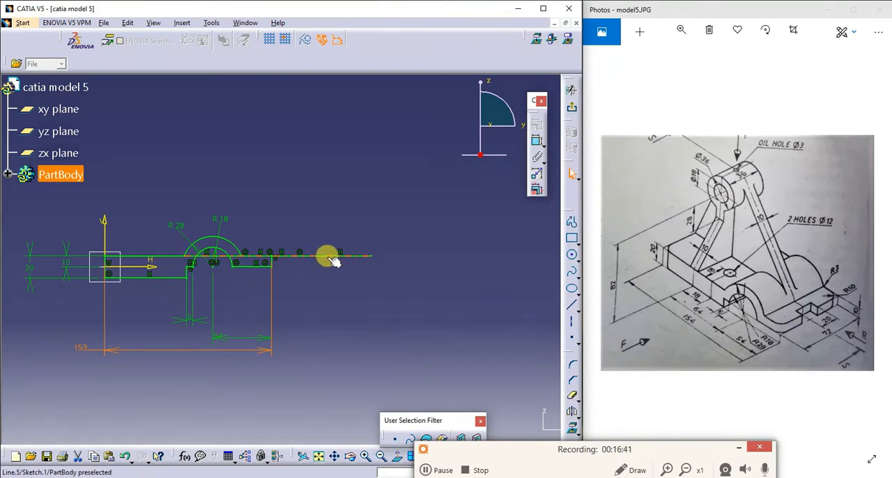
{"action": "key", "text": "ctrl+z"}
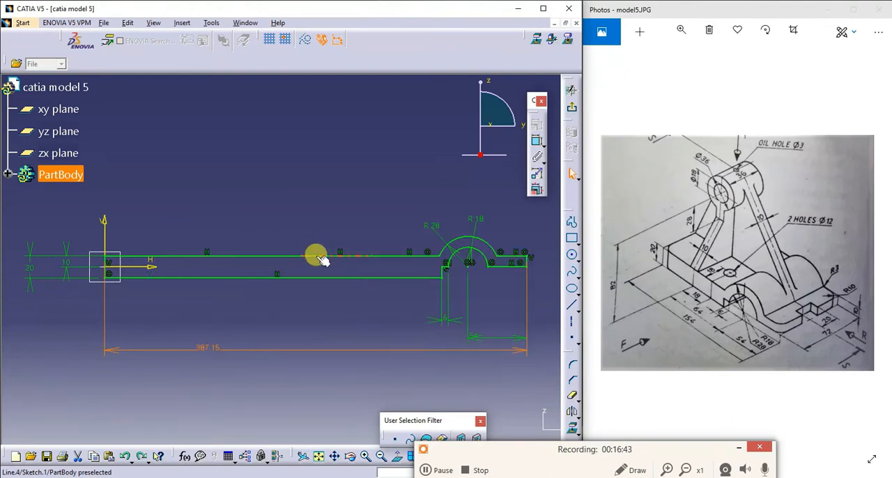
- Delete the separate line segments that form the top edge of the base profile
{"action": "key", "text": "Delete"}
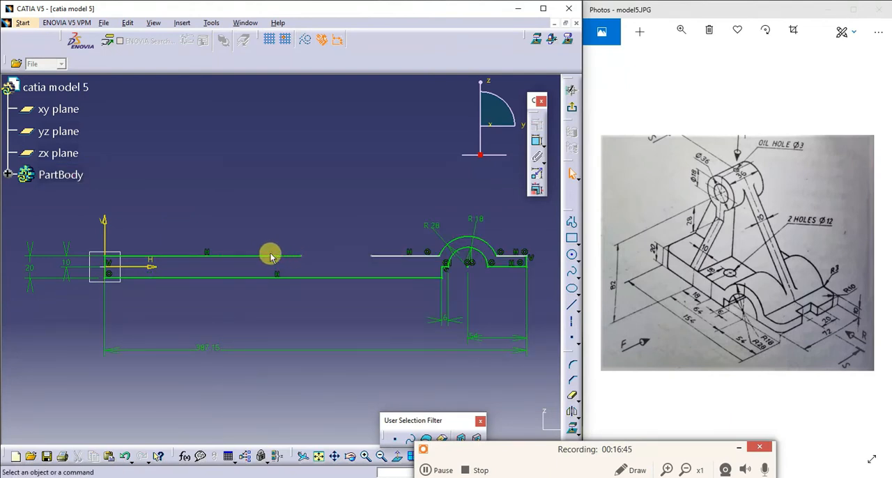
{"action": "left_click", "coordinate": [270, 257]}
{"action": "key", "text": "Delete"}
{"action": "left_click", "coordinate": [390, 255]}
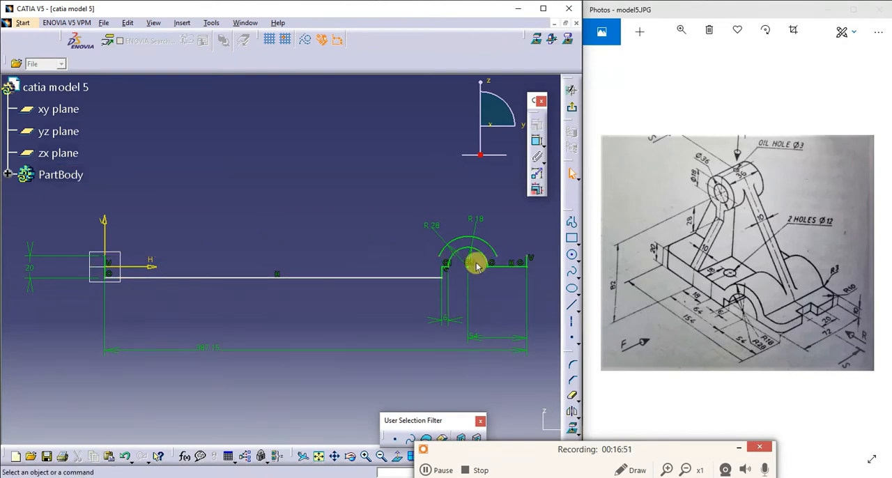
- Draw one horizontal top line about 387 mm long between the upper ends of the profile's two vertical end lines
{"action": "left_click", "coordinate": [572, 224]}
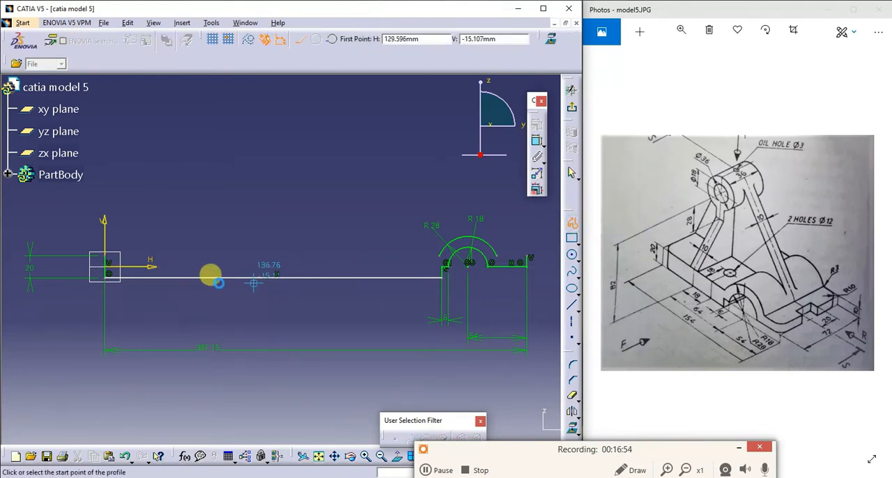
{"action": "left_click", "coordinate": [110, 259]}
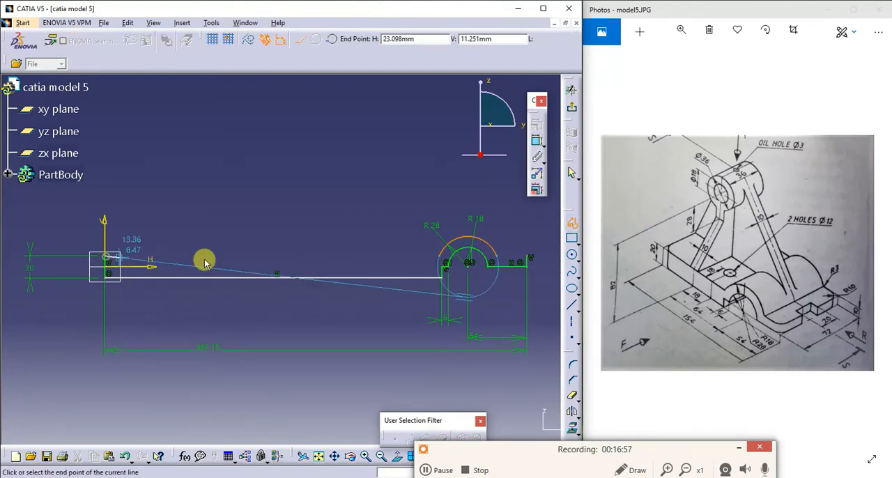
{"action": "left_click", "coordinate": [531, 256]}
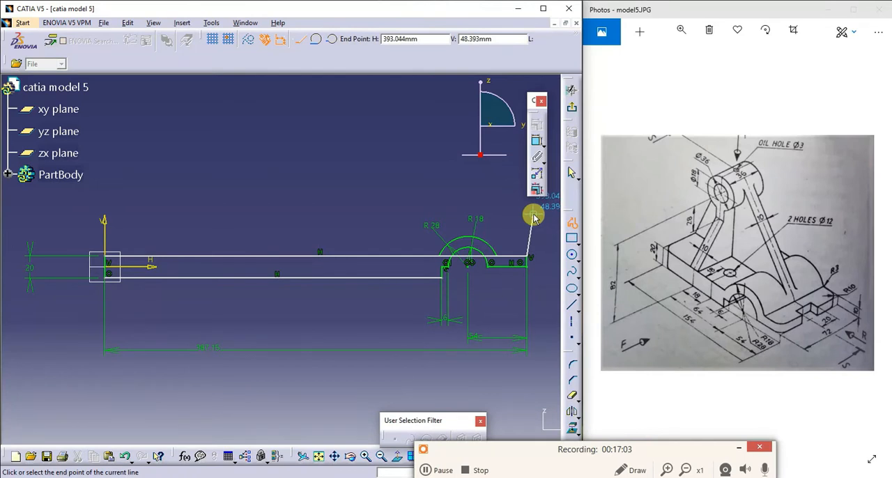
{"action": "key", "text": "Escape"}
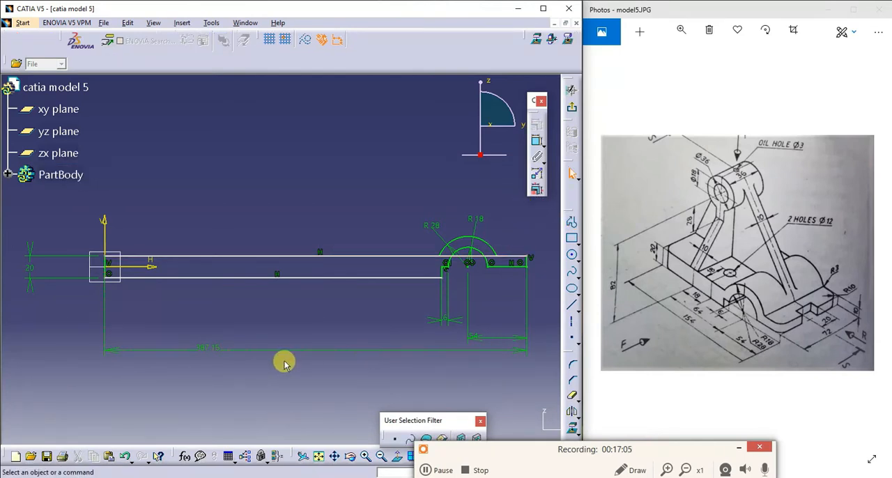
{"action": "double_click", "coordinate": [205, 349]}
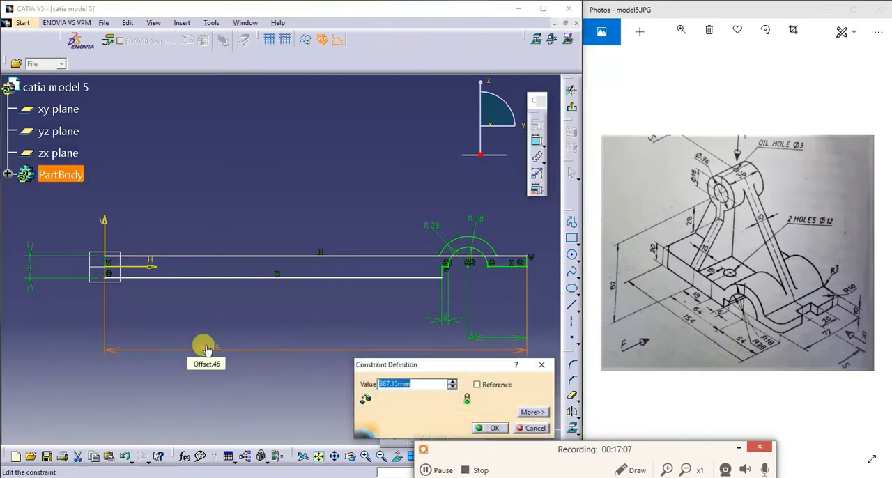
{"action": "left_click", "coordinate": [534, 427]}
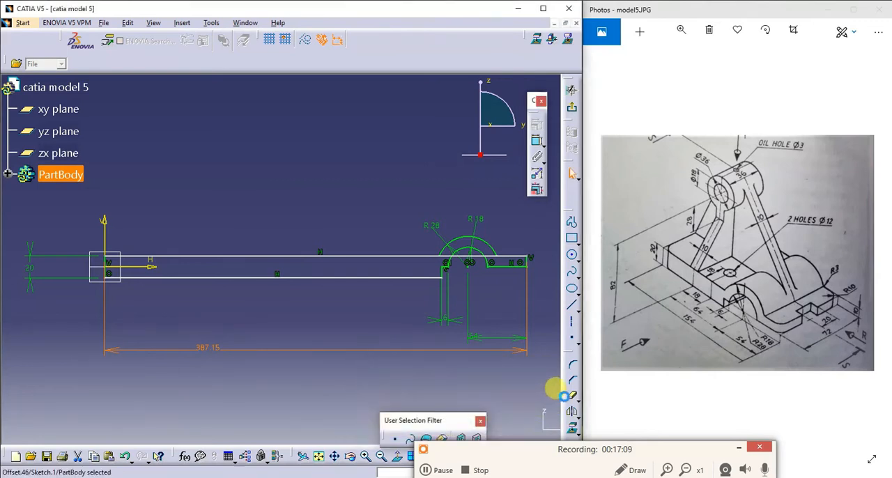
- Quick Trim the portions of the new top line that run inside the concentric arcs
{"action": "left_click", "coordinate": [572, 395]}
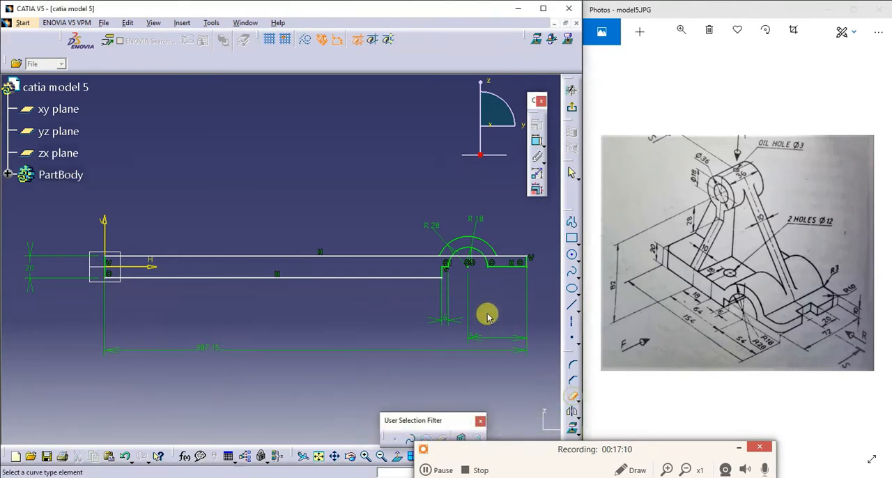
{"action": "left_click", "coordinate": [448, 257]}
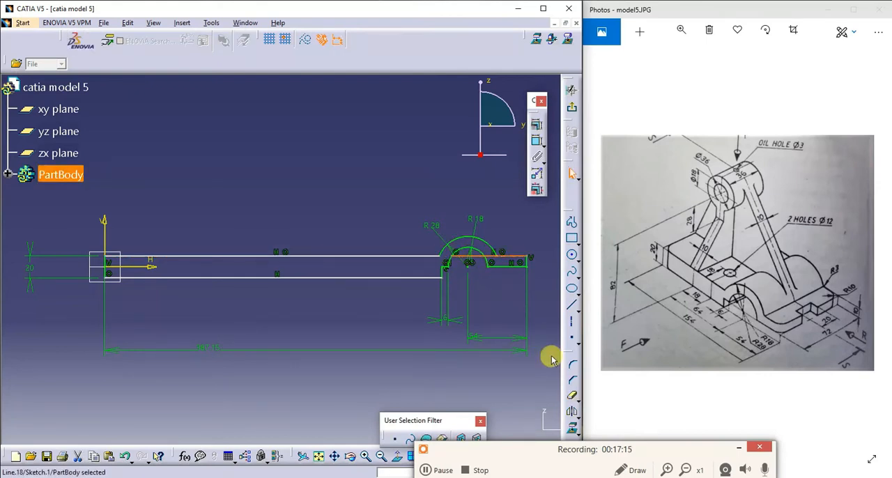
{"action": "left_click", "coordinate": [572, 395]}
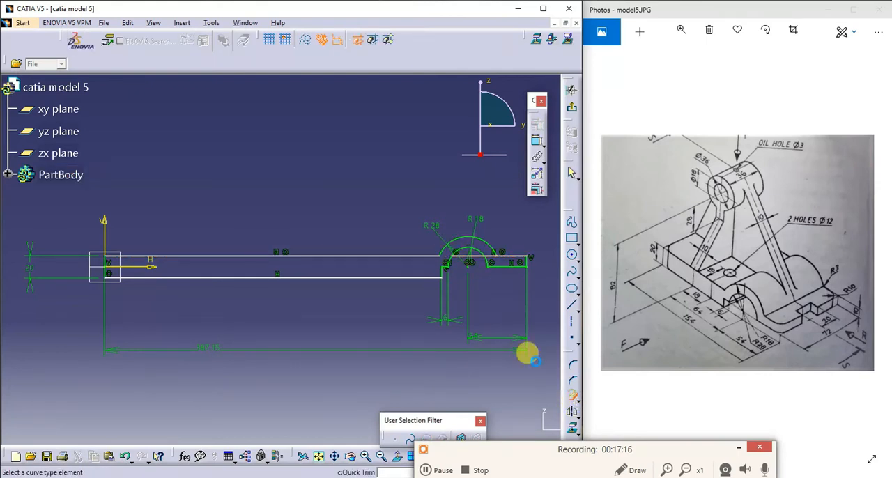
{"action": "left_click", "coordinate": [477, 256]}
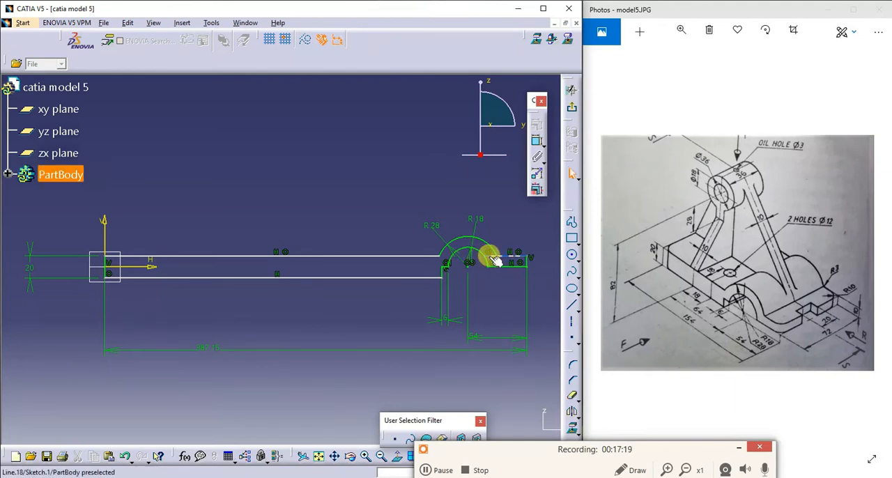
{"action": "left_click", "coordinate": [572, 395]}
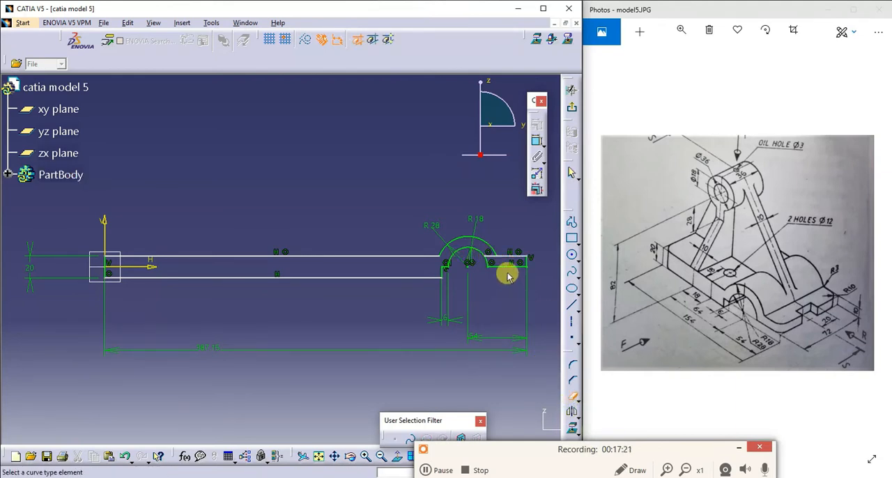
{"action": "left_click", "coordinate": [483, 255]}
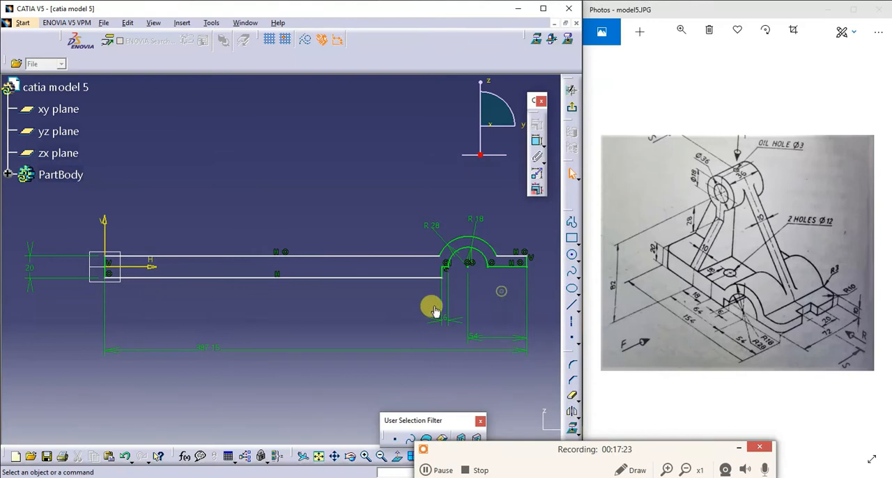
- Set the overall length dimension of the base profile to 153 mm
{"action": "double_click", "coordinate": [206, 343]}
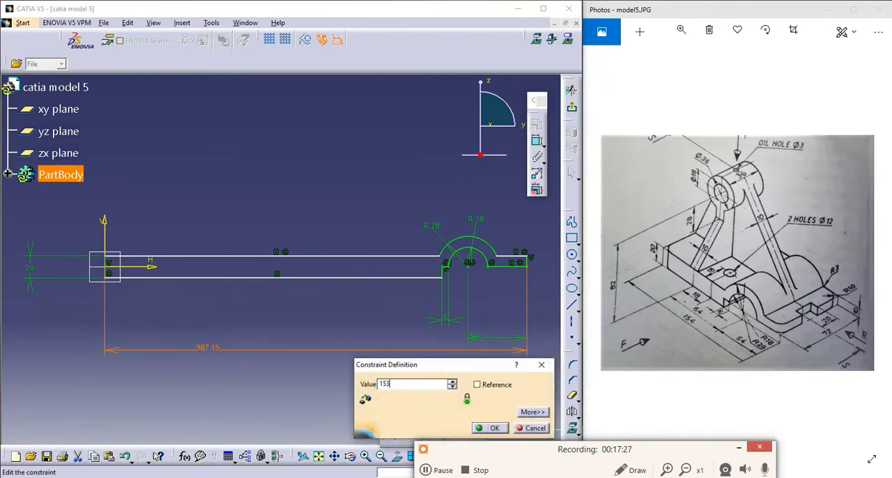
{"action": "key", "text": "Return"}
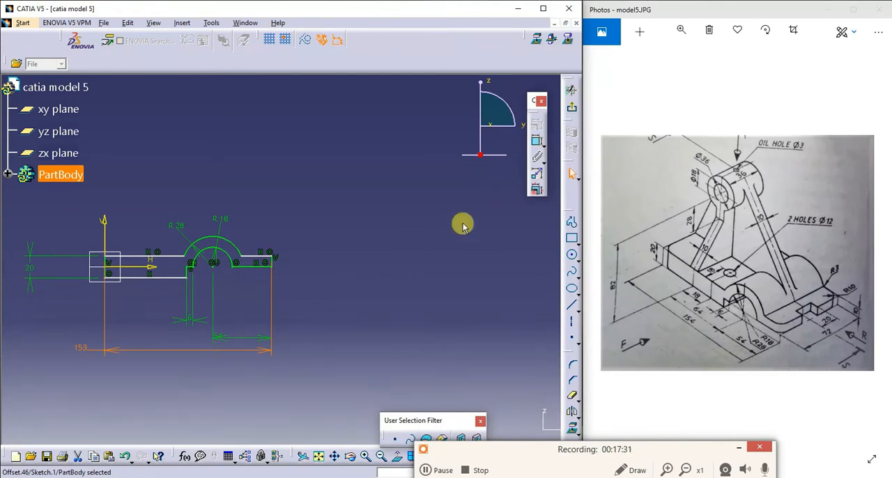
{"action": "left_click", "coordinate": [455, 265]}
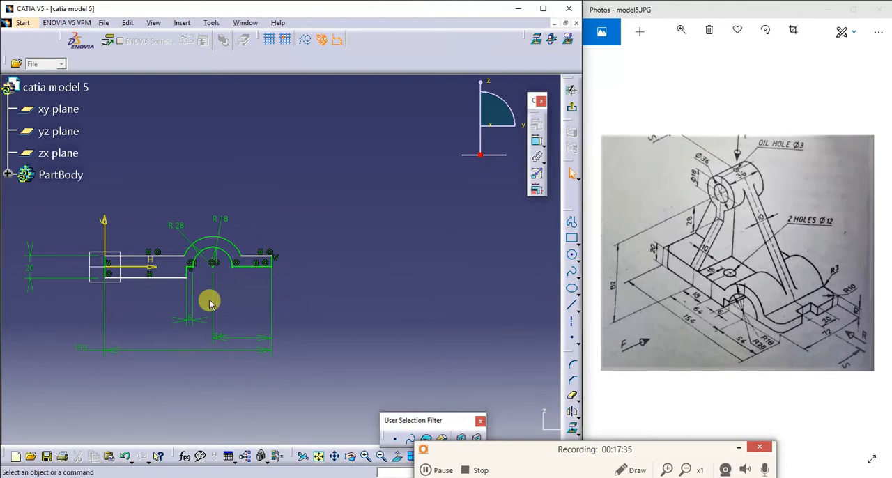
- Dimension the base profile's overall height from the bottom edge to the top of the outer arc
{"action": "left_click", "coordinate": [537, 141]}
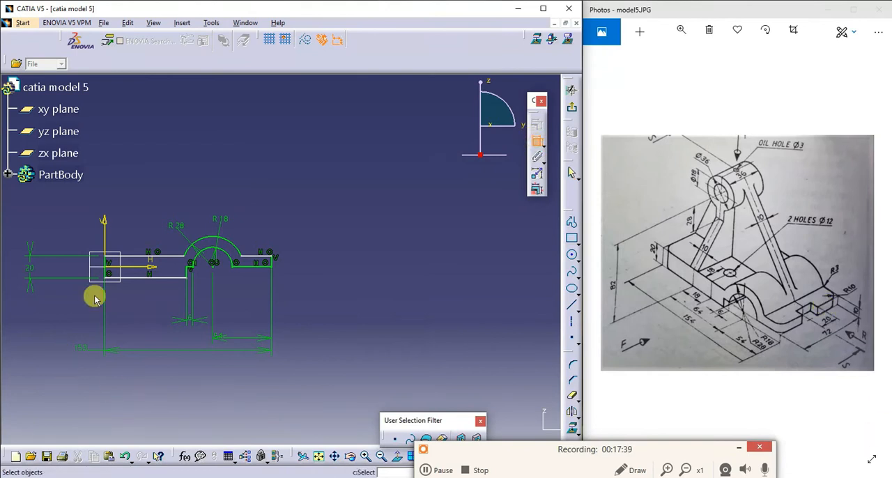
{"action": "left_click", "coordinate": [146, 280]}
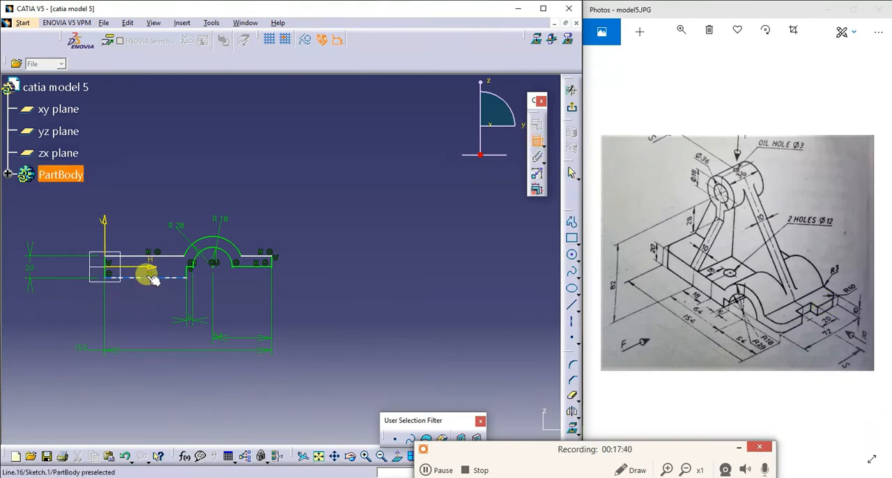
{"action": "left_click", "coordinate": [212, 244]}
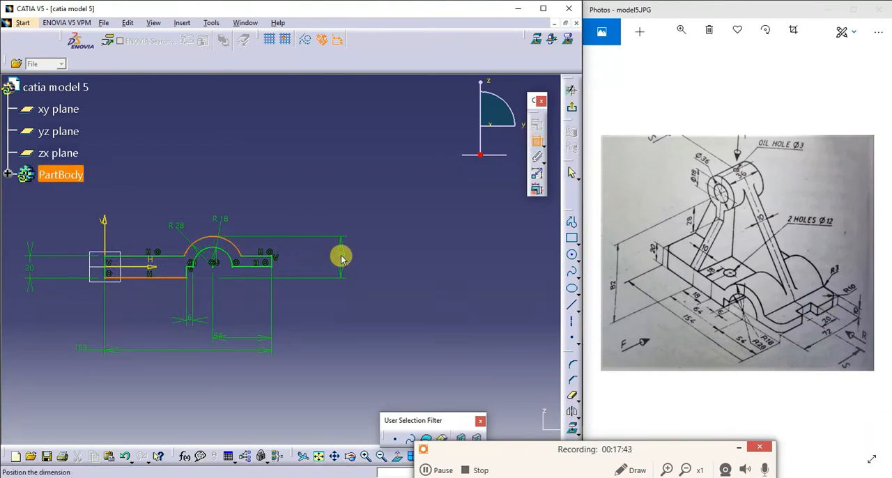
{"action": "left_click", "coordinate": [342, 258]}
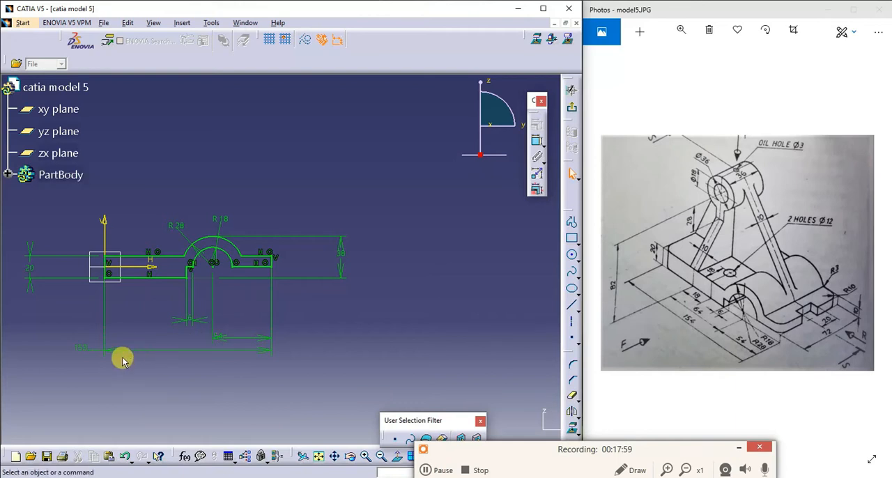
- Set the overall length dimension of the base profile to 154 mm
{"action": "double_click", "coordinate": [84, 350]}
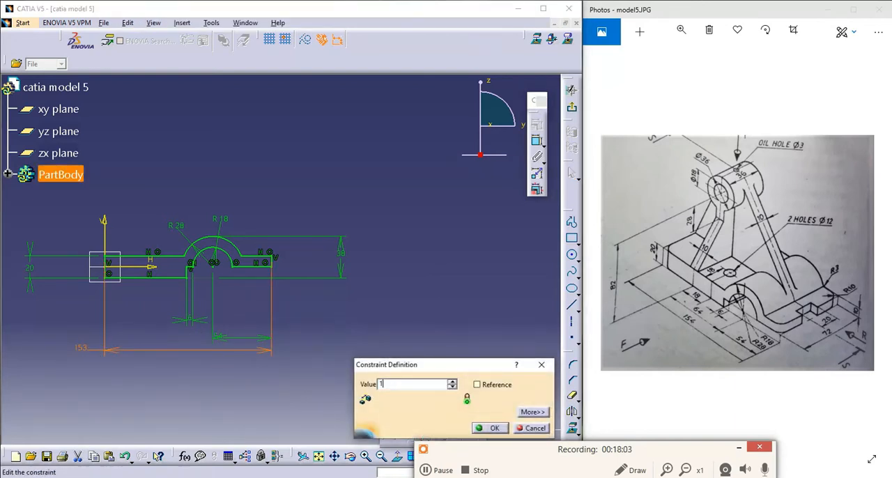
{"action": "type", "text": "154mm"}
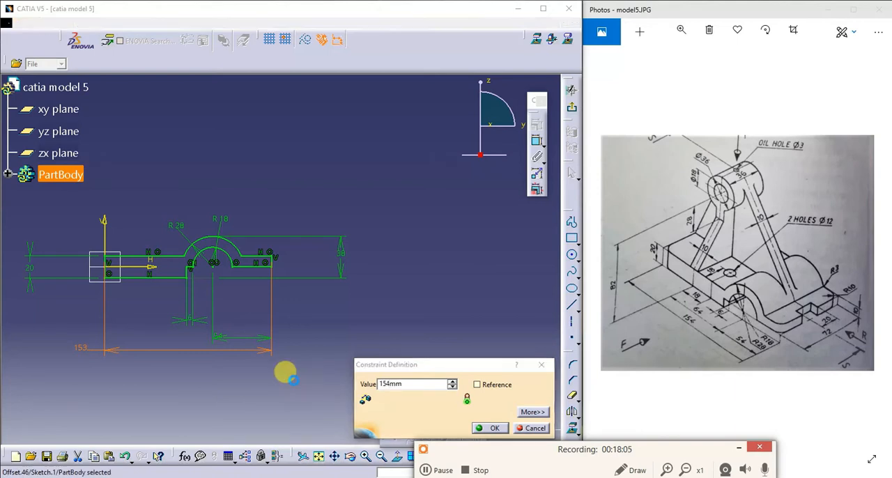
{"action": "key", "text": "Return"}
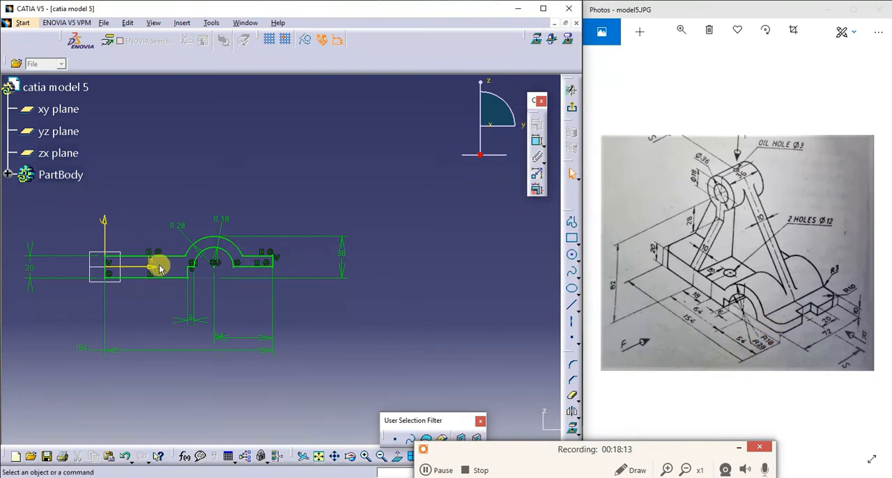
{"action": "left_click", "coordinate": [198, 323]}
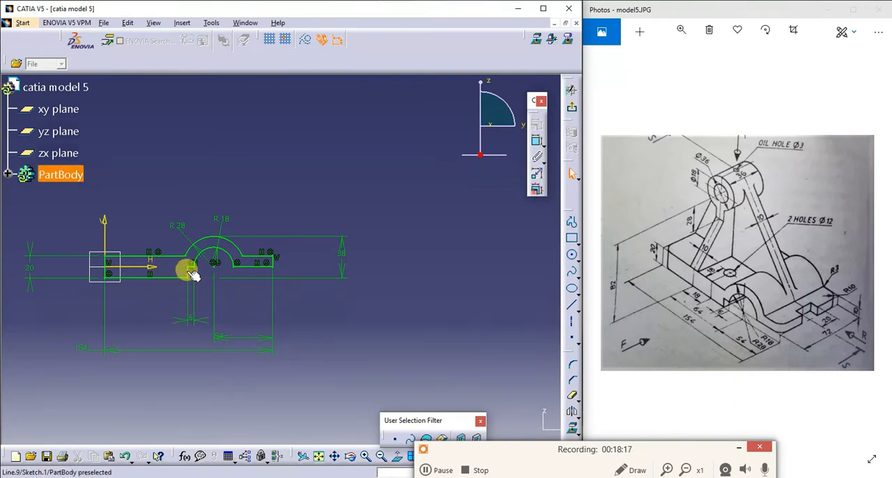
{"action": "left_click", "coordinate": [538, 141]}
{"action": "left_click", "coordinate": [195, 272]}
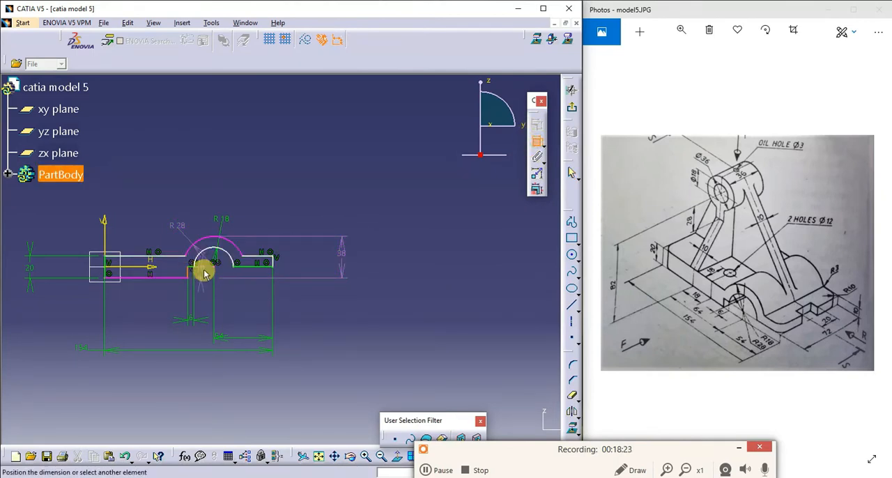
{"action": "key", "text": "Escape"}
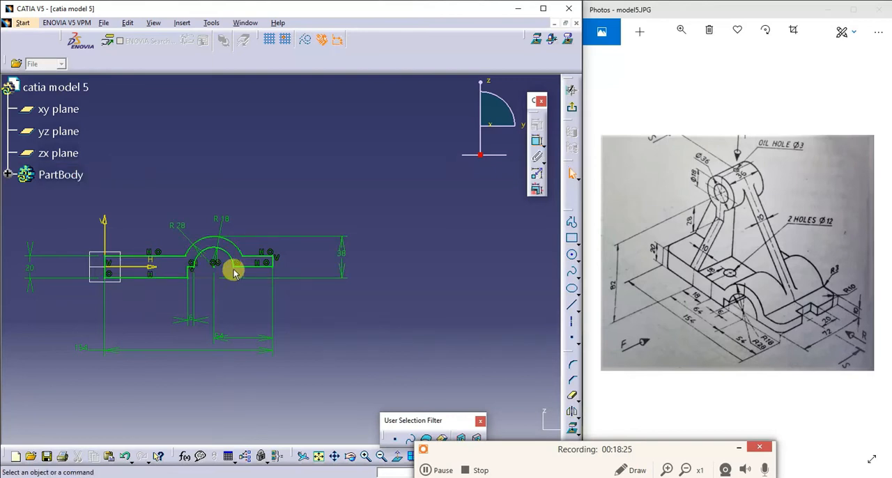
{"action": "left_click", "coordinate": [537, 143]}
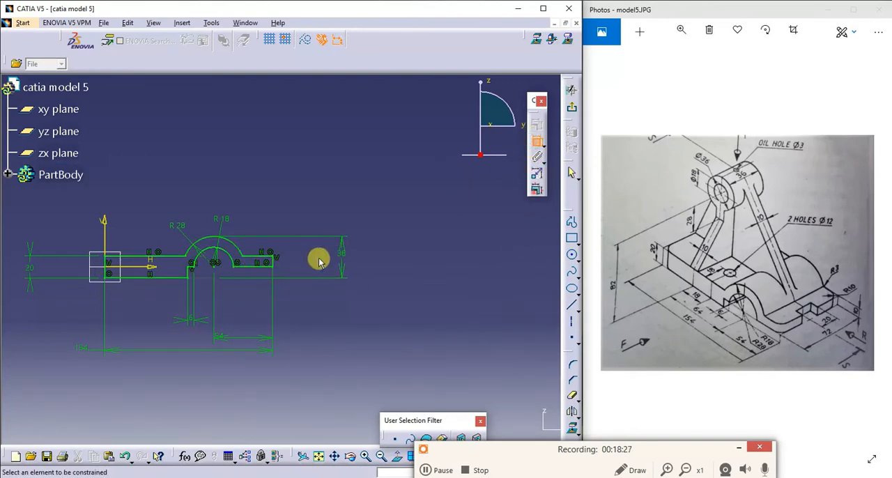
{"action": "left_click", "coordinate": [272, 259]}
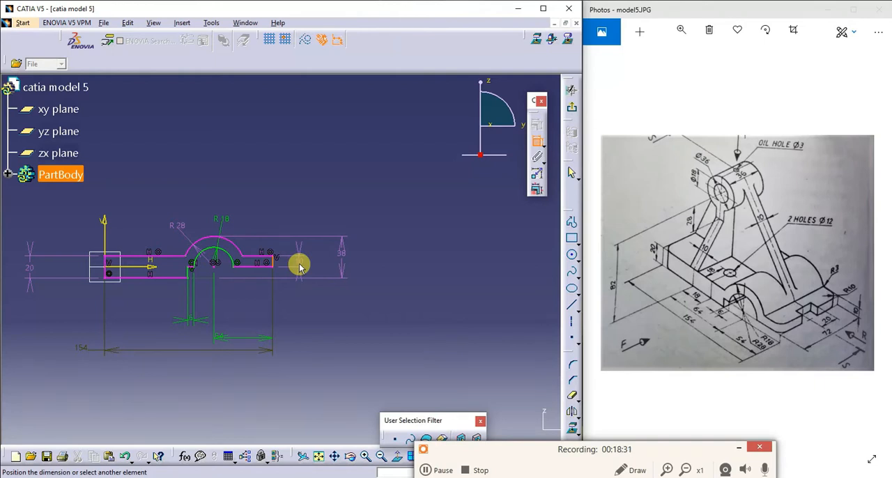
{"action": "left_click", "coordinate": [299, 266]}
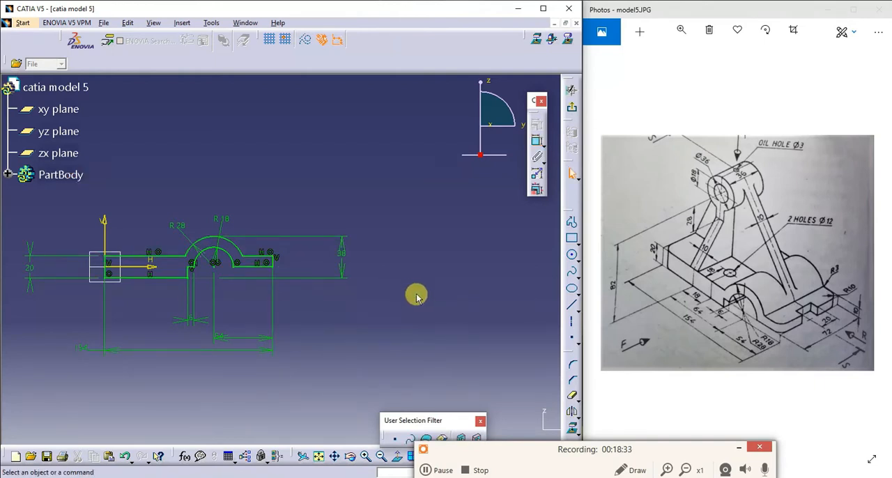
- Finish the constrained base profile sketch and return to the 3D part with the whole profile in view
{"action": "left_click", "coordinate": [363, 454]}
{"action": "left_click", "coordinate": [364, 455]}
{"action": "left_click", "coordinate": [364, 455]}
{"action": "left_click", "coordinate": [364, 455]}
{"action": "left_click", "coordinate": [337, 456]}
{"action": "mouse_move", "coordinate": [55, 276]}
{"action": "left_mouse_down"}
{"action": "mouse_move", "coordinate": [398, 328]}
{"action": "mouse_move", "coordinate": [454, 298]}
{"action": "mouse_move", "coordinate": [309, 279]}
{"action": "left_mouse_up"}
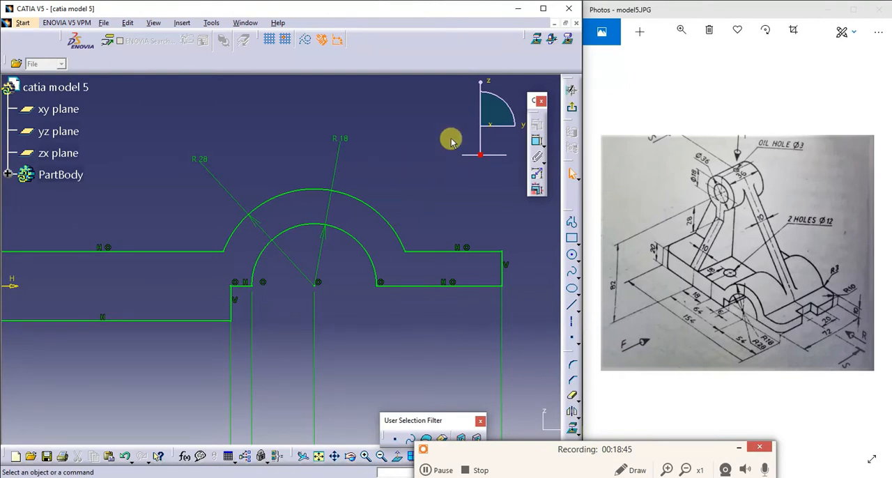
{"action": "left_click", "coordinate": [572, 109]}
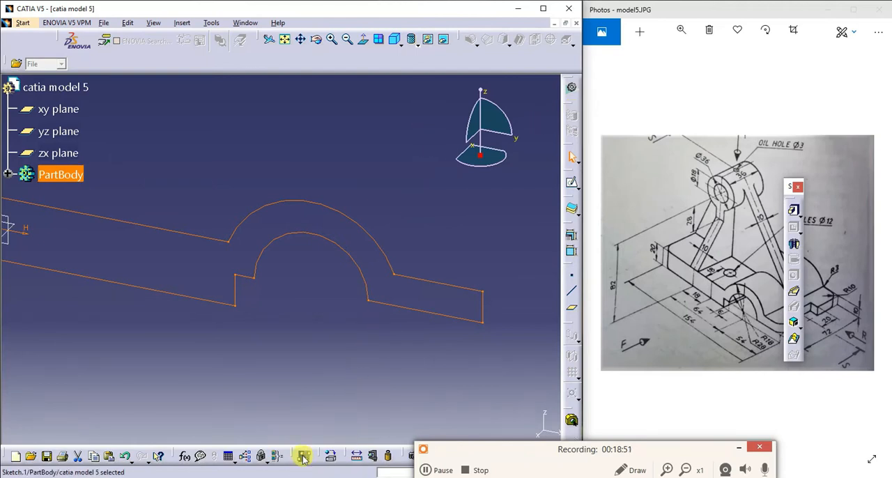
{"action": "left_click", "coordinate": [285, 39]}
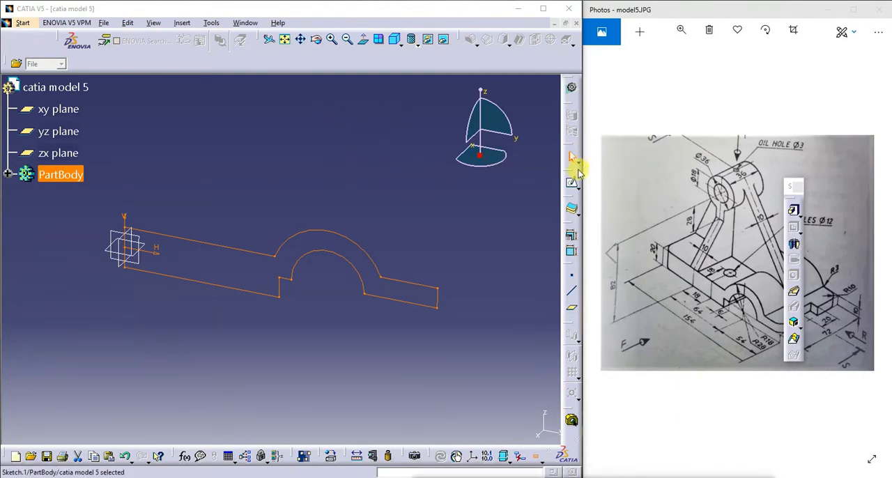
- Start a Pad on the base's side profile sketch
{"action": "mouse_move", "coordinate": [790, 186]}
{"action": "left_mouse_down"}
{"action": "mouse_move", "coordinate": [461, 152]}
{"action": "mouse_move", "coordinate": [517, 179]}
{"action": "left_mouse_up"}
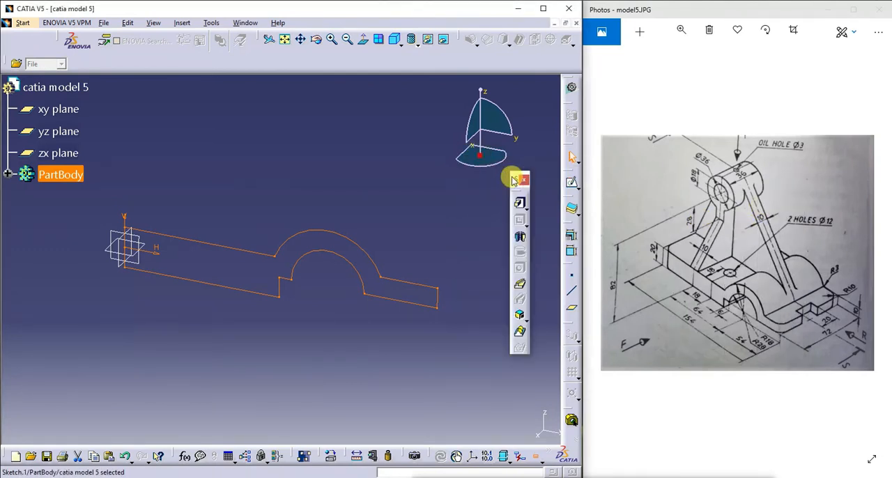
{"action": "left_click", "coordinate": [218, 280]}
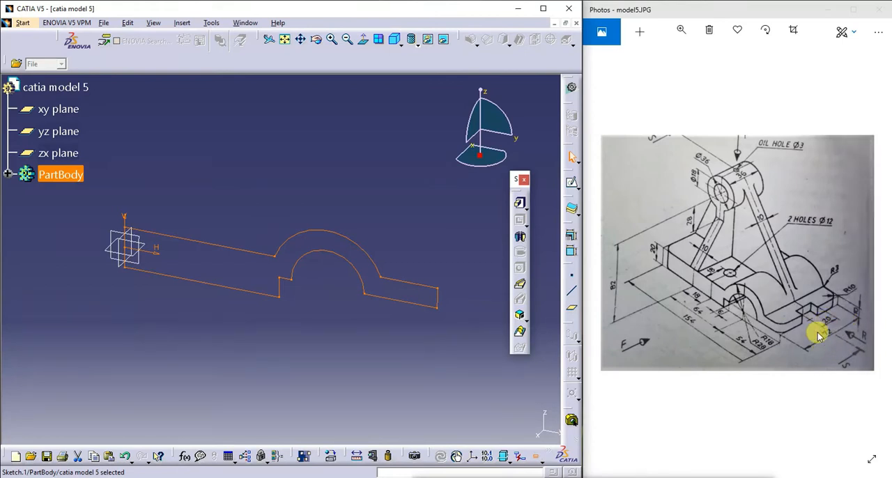
{"action": "left_click", "coordinate": [520, 203]}
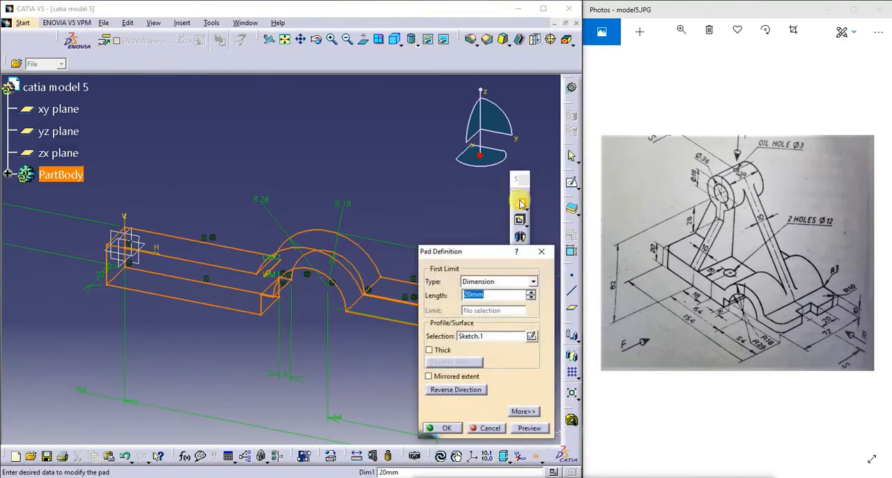
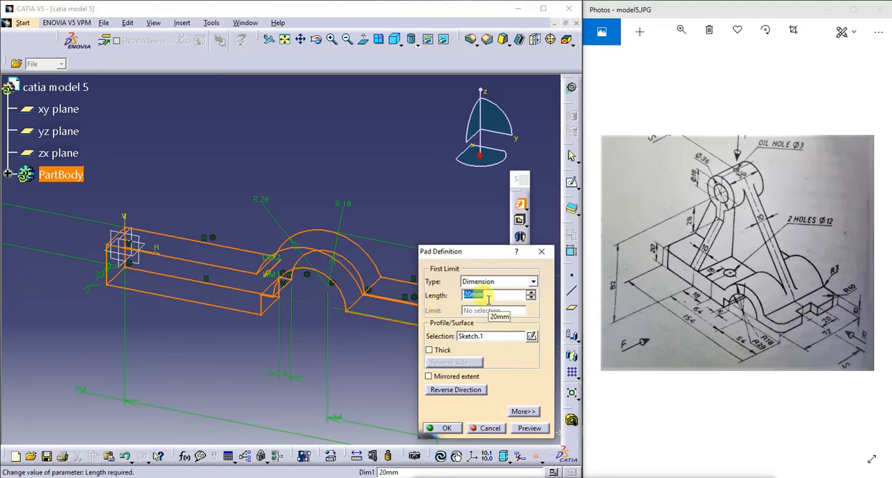
- Extrude the base's side profile 31 mm with mirrored extent, previewing and accepting the pad
{"action": "left_click", "coordinate": [436, 378]}
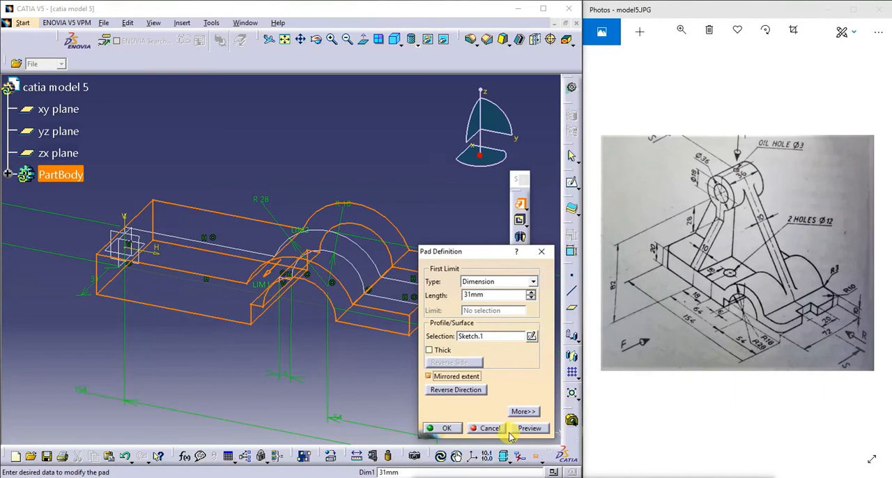
{"action": "left_click", "coordinate": [531, 428]}
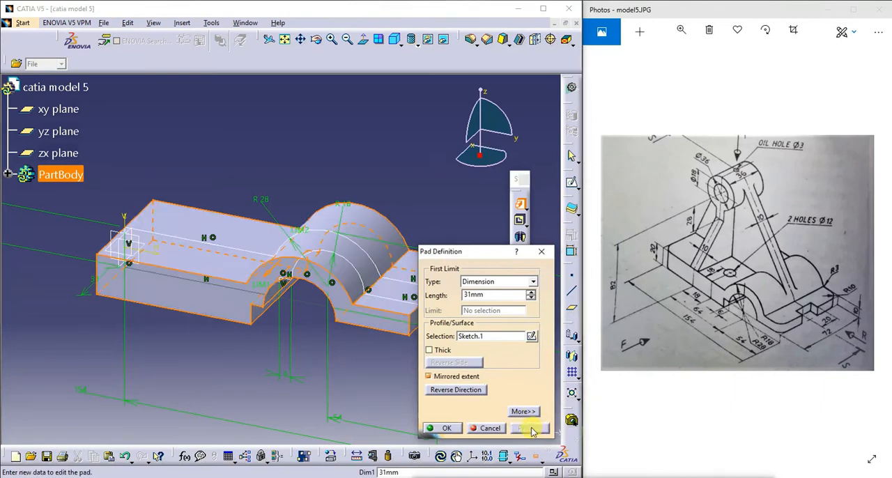
{"action": "left_click", "coordinate": [439, 431]}
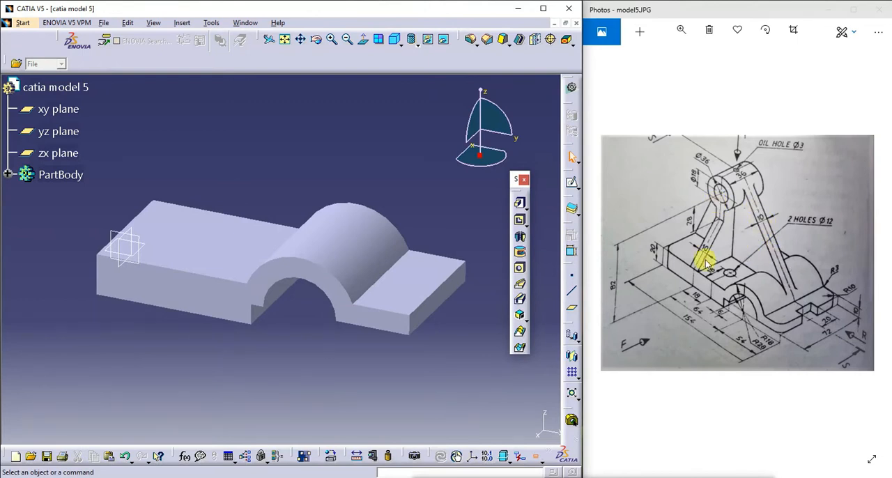
- Start a sketch on the yz plane and draw a circle about 26 mm in diameter above the base's thick end
{"action": "left_click", "coordinate": [143, 240]}
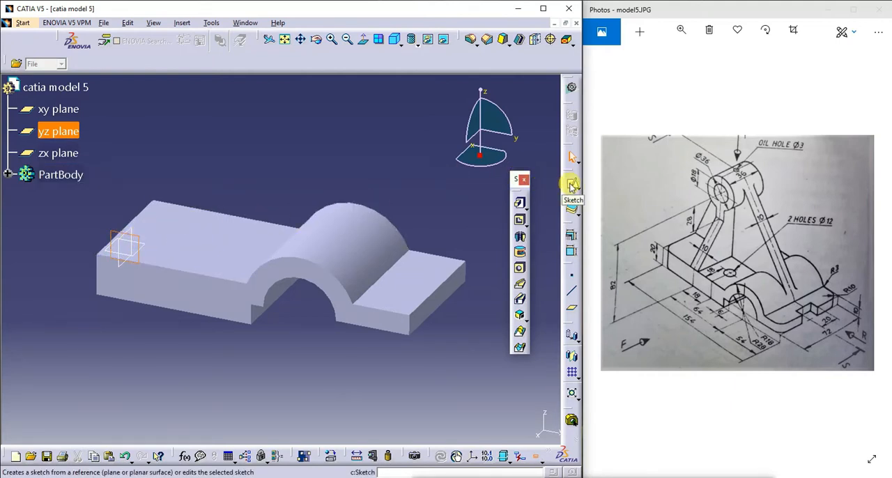
{"action": "left_click", "coordinate": [570, 184]}
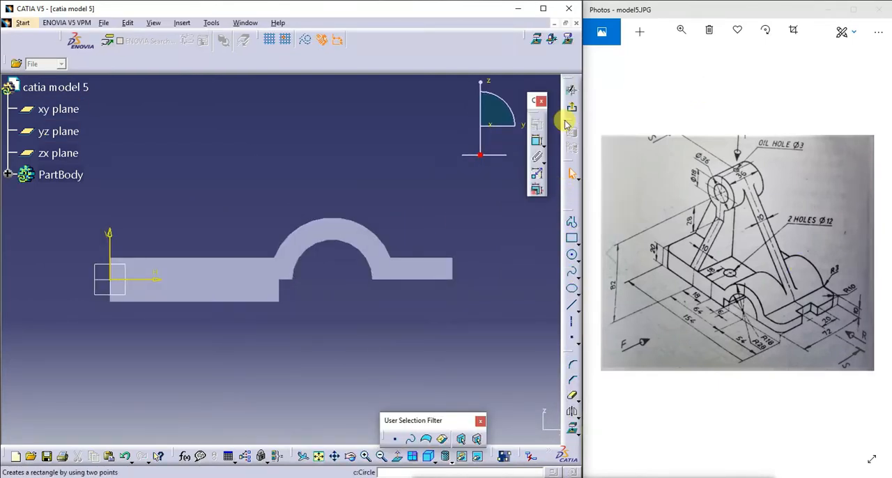
{"action": "left_click", "coordinate": [571, 223]}
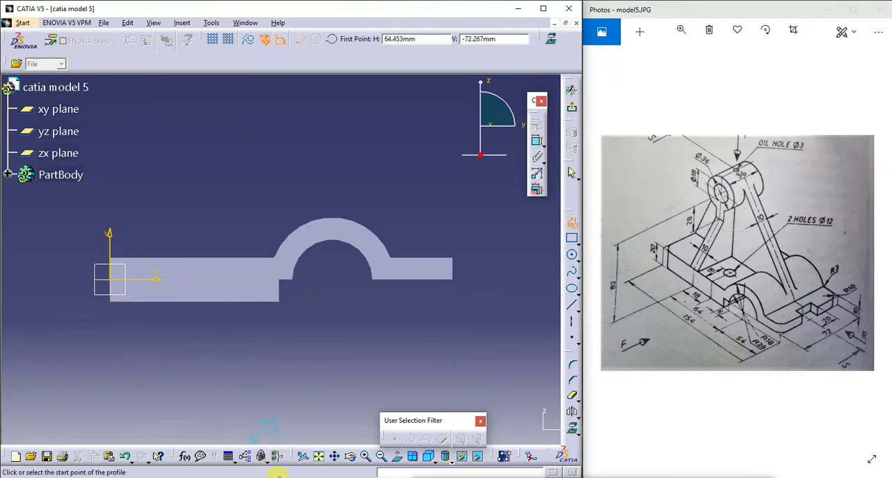
{"action": "left_click", "coordinate": [365, 457]}
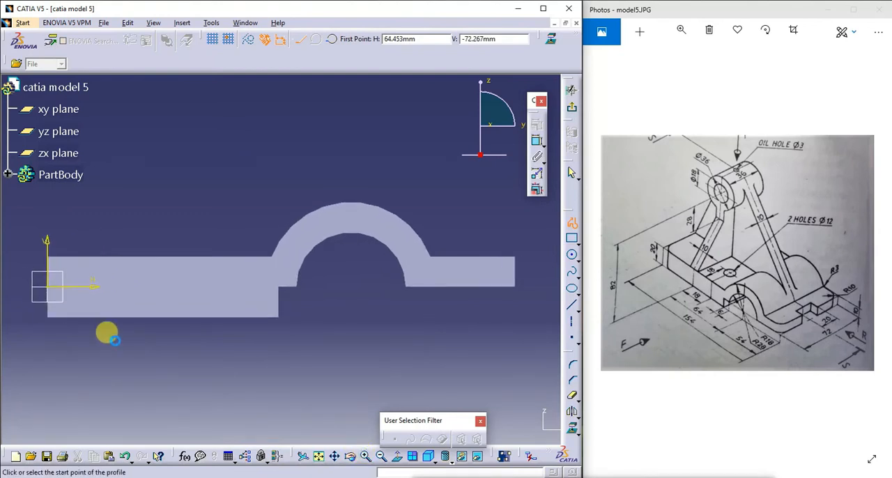
{"action": "mouse_move", "coordinate": [141, 326]}
{"action": "left_mouse_down"}
{"action": "mouse_move", "coordinate": [174, 348]}
{"action": "mouse_move", "coordinate": [277, 363]}
{"action": "left_mouse_up"}
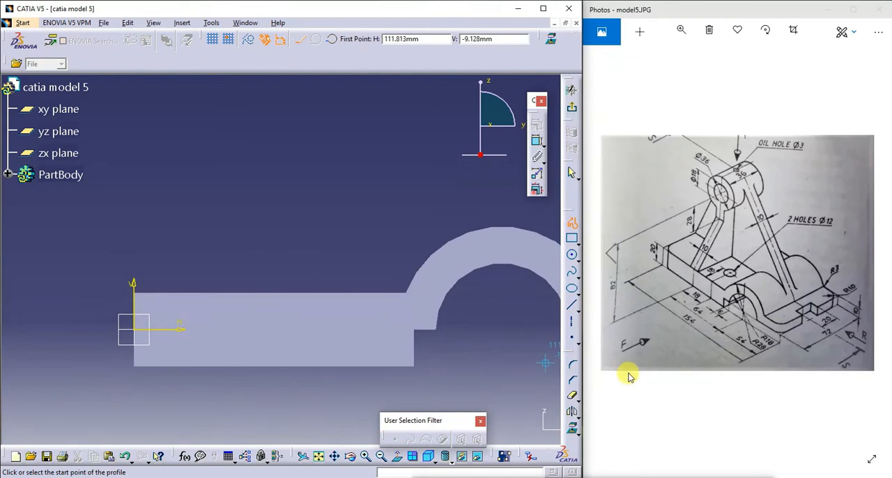
{"action": "left_click", "coordinate": [571, 305]}
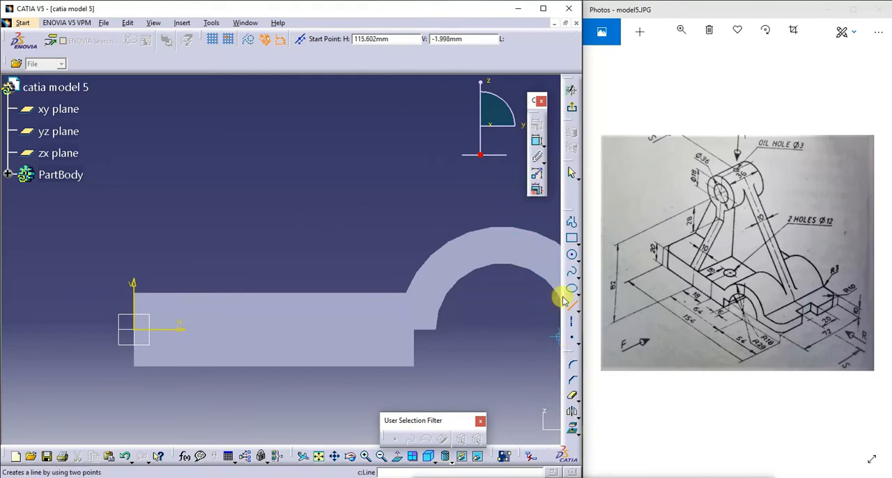
{"action": "left_click", "coordinate": [571, 255]}
{"action": "left_click", "coordinate": [283, 131]}
{"action": "left_click", "coordinate": [332, 143]}
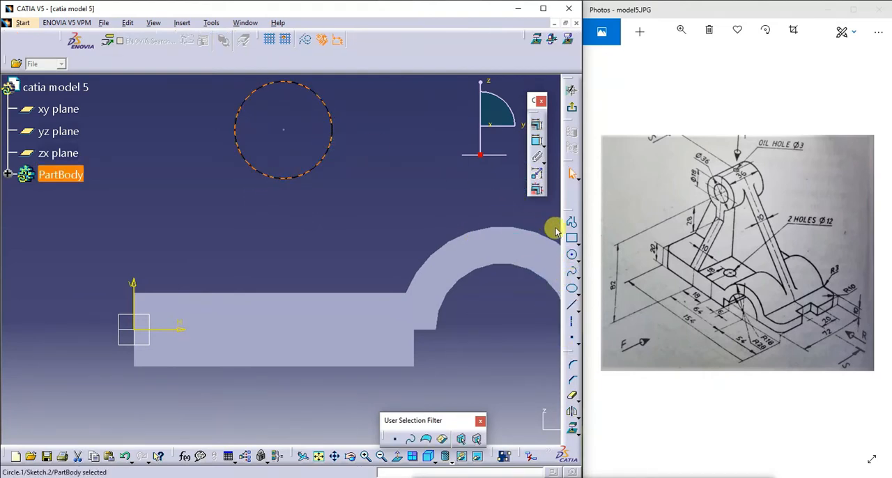
- Draw a concentric inner circle about 16 mm in diameter inside the circle above the base
{"action": "left_click", "coordinate": [571, 255]}
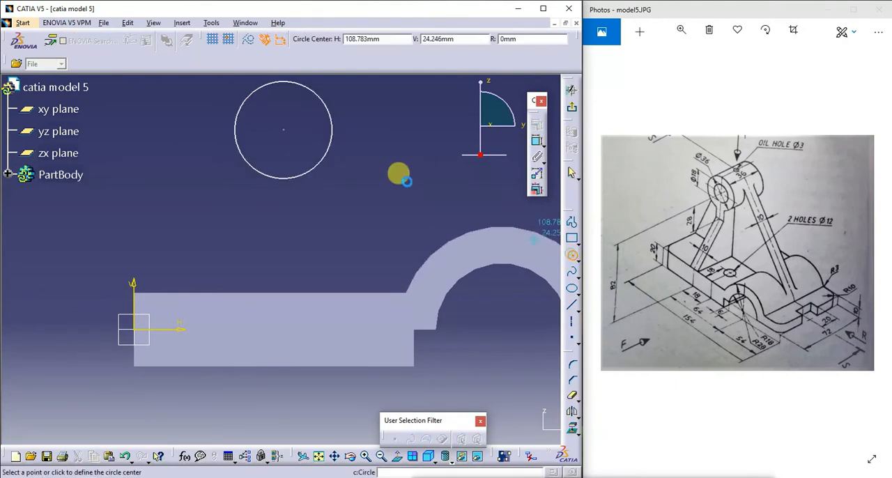
{"action": "left_click", "coordinate": [286, 132]}
{"action": "left_click", "coordinate": [312, 132]}
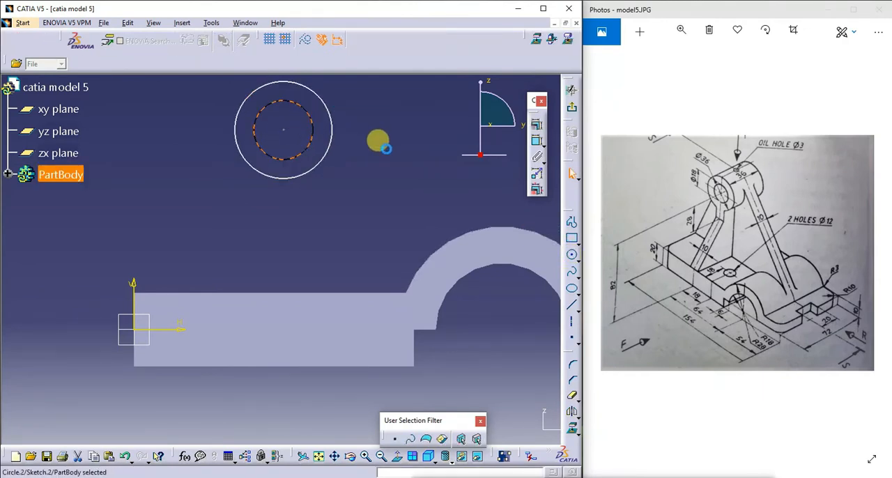
{"action": "left_click", "coordinate": [377, 143]}
- Dimension the inner circle as a diameter and set it to 18 mm
{"action": "left_click", "coordinate": [535, 141]}
{"action": "left_click", "coordinate": [313, 132]}
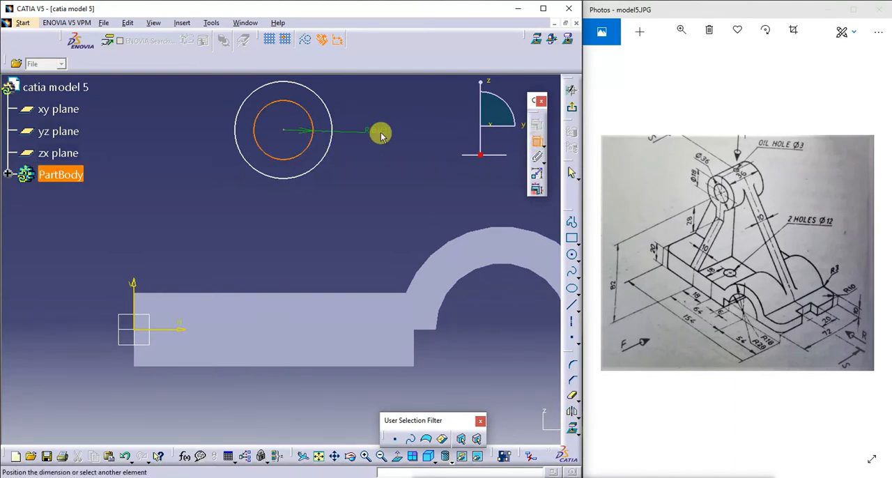
{"action": "left_click", "coordinate": [381, 134]}
{"action": "double_click", "coordinate": [382, 136]}
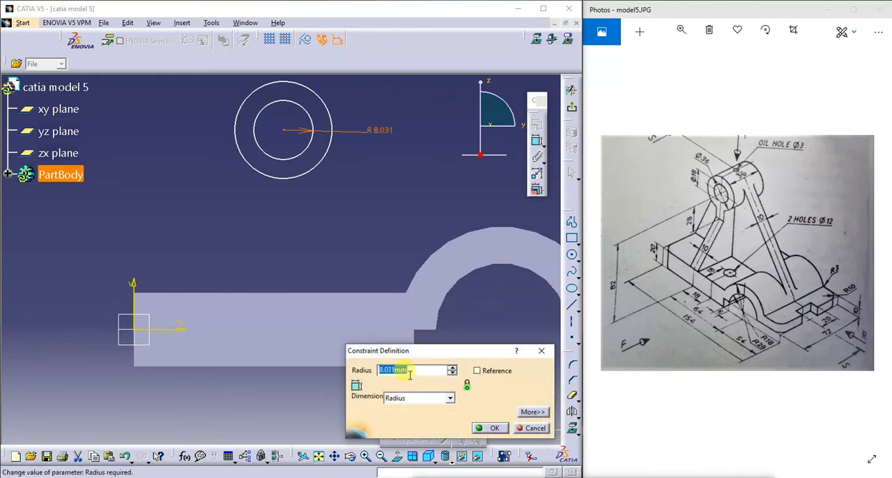
{"action": "left_click", "coordinate": [450, 398]}
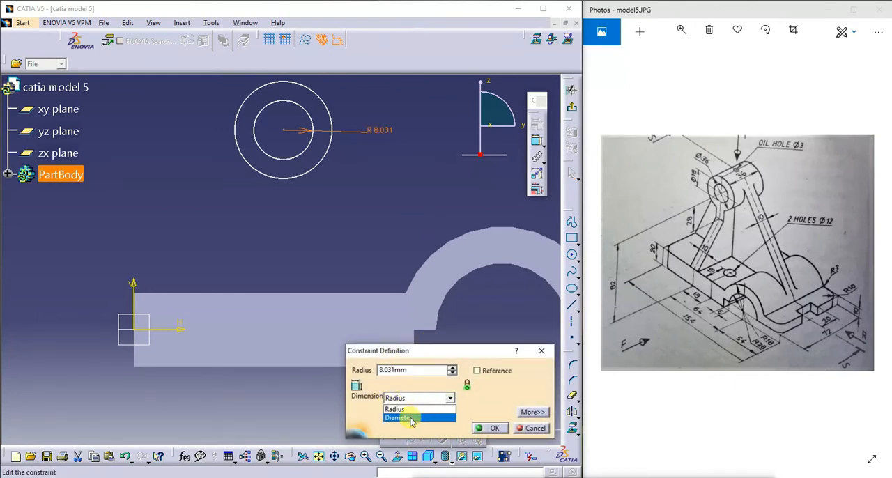
{"action": "left_click", "coordinate": [402, 418]}
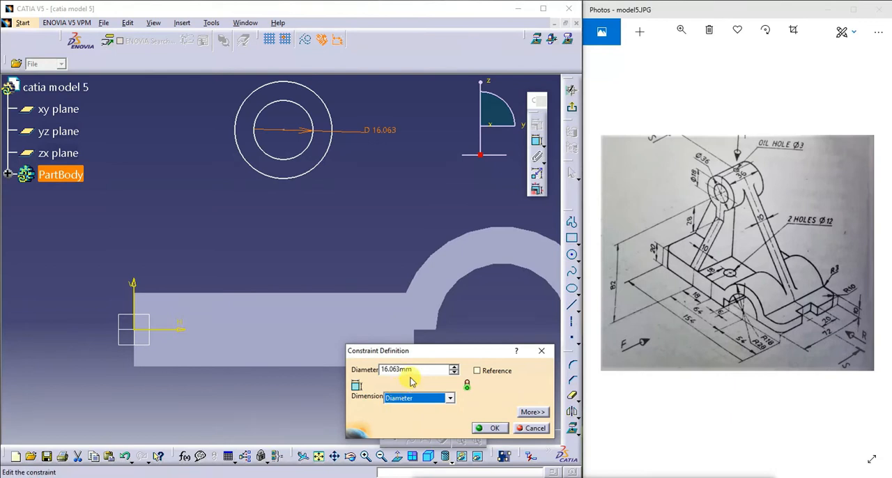
{"action": "left_click", "coordinate": [373, 368]}
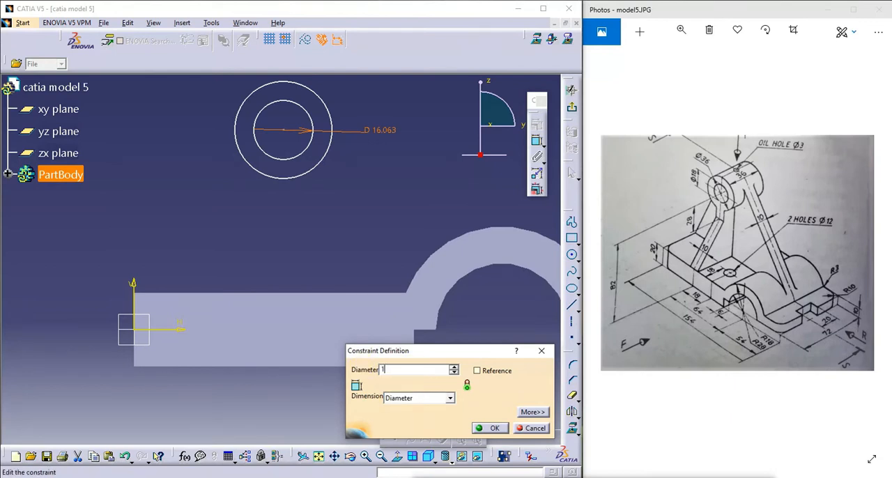
{"action": "key", "text": "Return"}
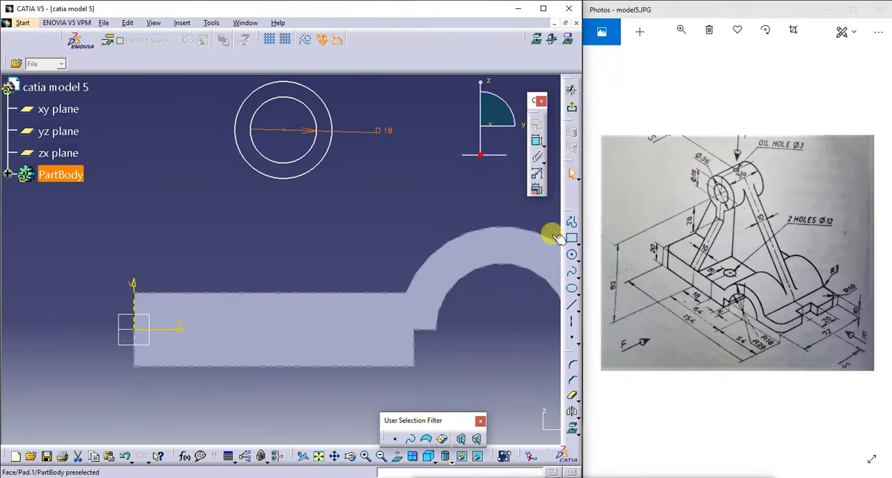
- Dimension the outer circle's diameter and set it to 36 mm
{"action": "left_click", "coordinate": [537, 142]}
{"action": "left_click", "coordinate": [324, 157]}
{"action": "left_click", "coordinate": [325, 194]}
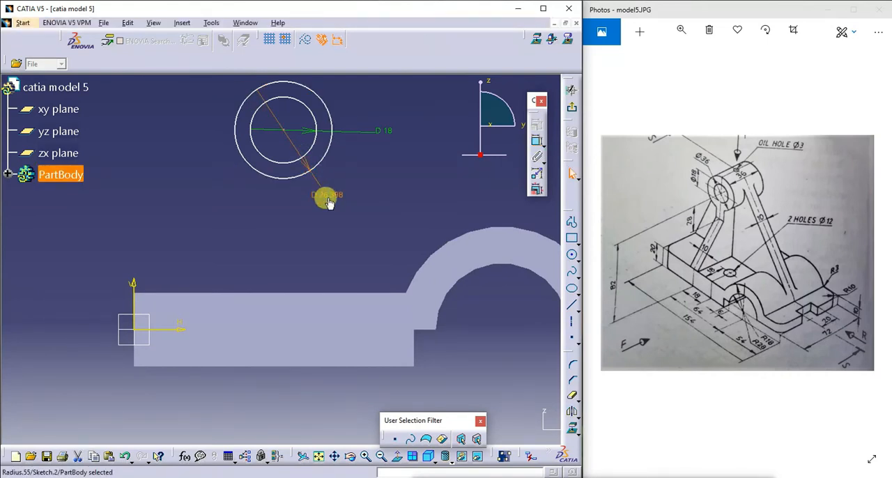
{"action": "double_click", "coordinate": [333, 195]}
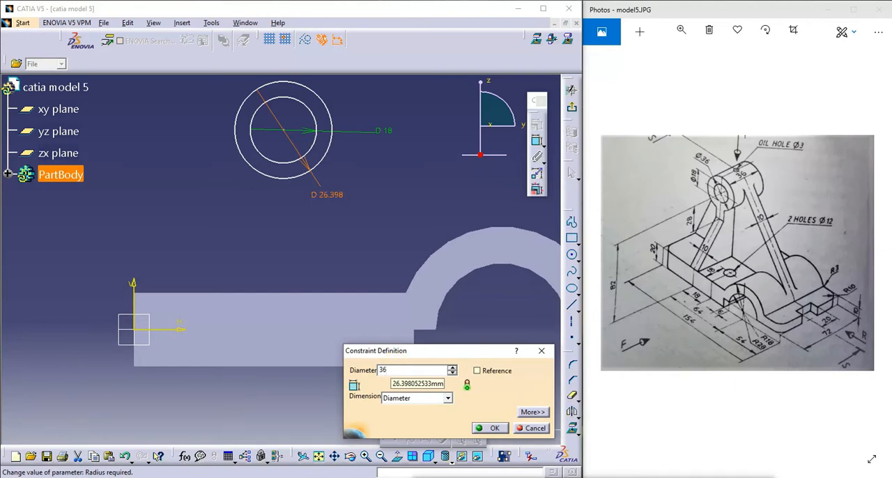
{"action": "key", "text": "Return"}
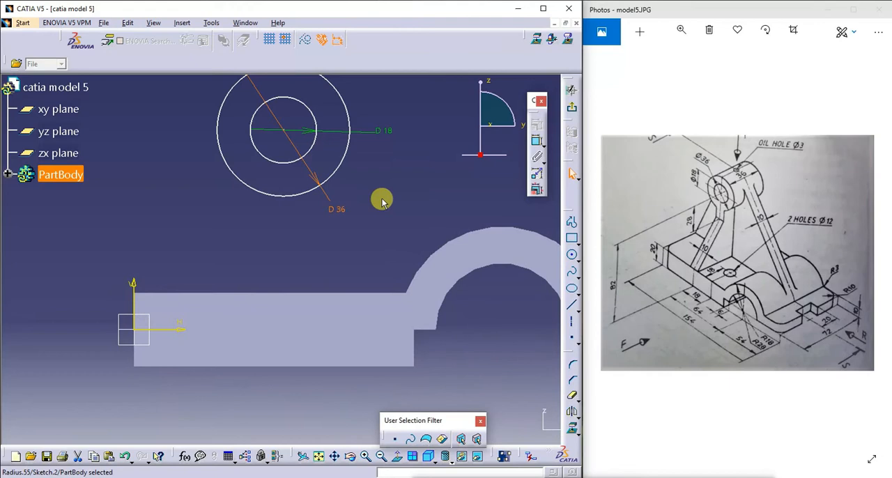
- Sketch a slanted profile line from the base's upper corner on the vertical axis up to beside the outer circle's upper edge
{"action": "left_click", "coordinate": [318, 456]}
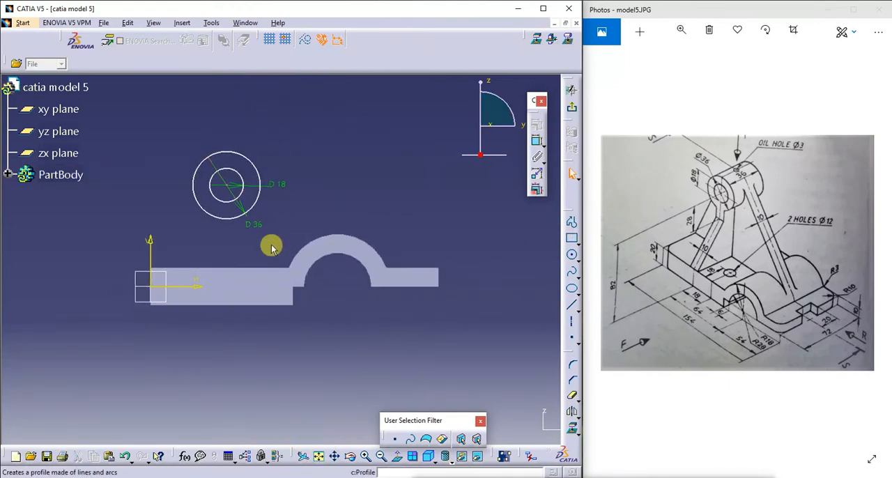
{"action": "left_click", "coordinate": [569, 221]}
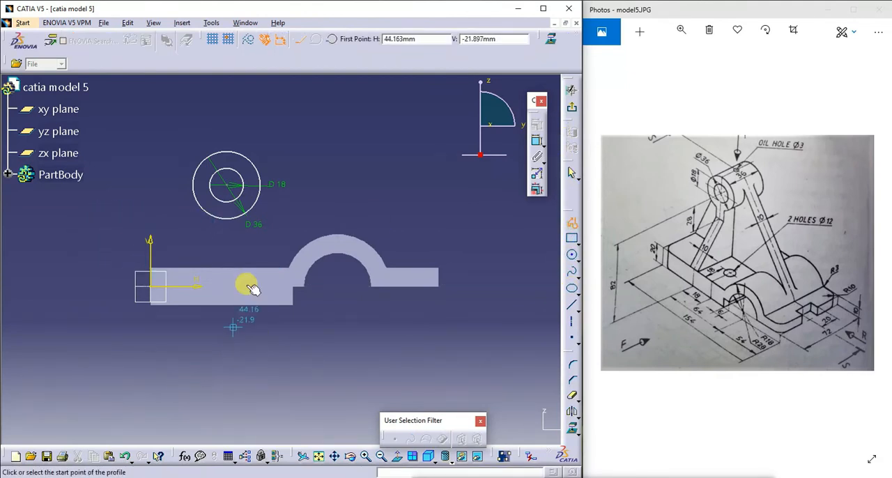
{"action": "left_click", "coordinate": [366, 456]}
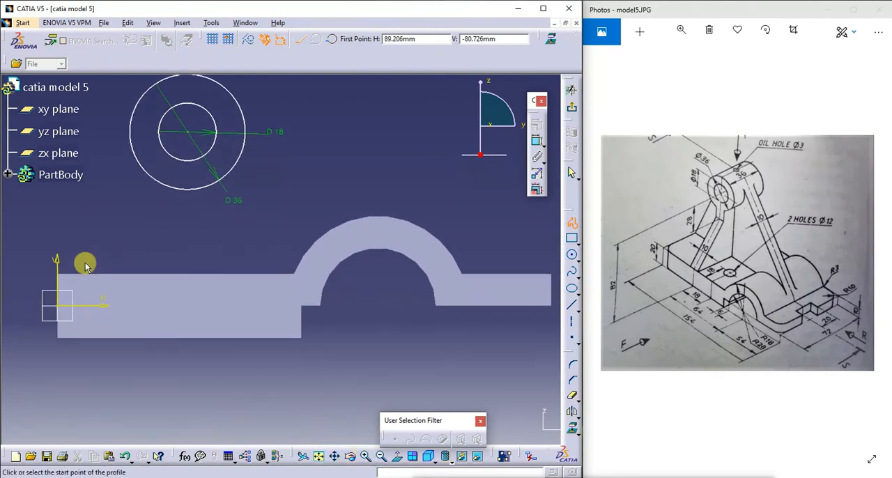
{"action": "left_click", "coordinate": [365, 456]}
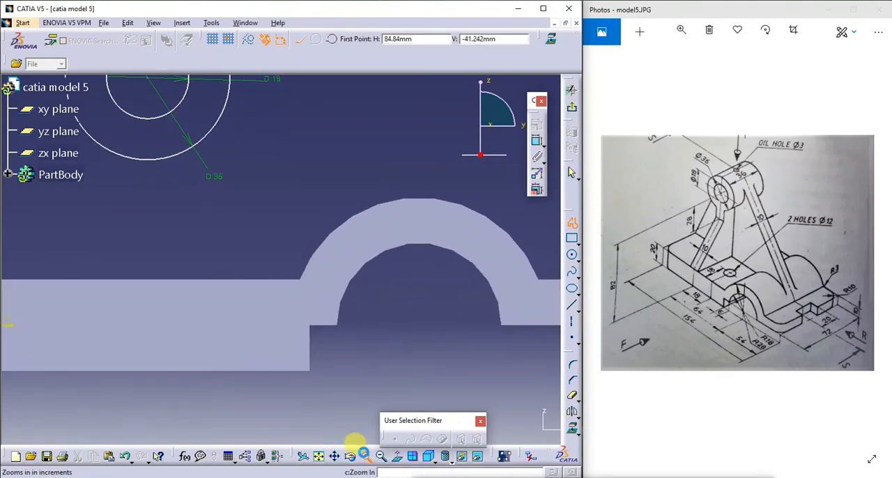
{"action": "left_click", "coordinate": [339, 460]}
{"action": "left_click_drag", "start_coordinate": [196, 366], "coordinate": [450, 403]}
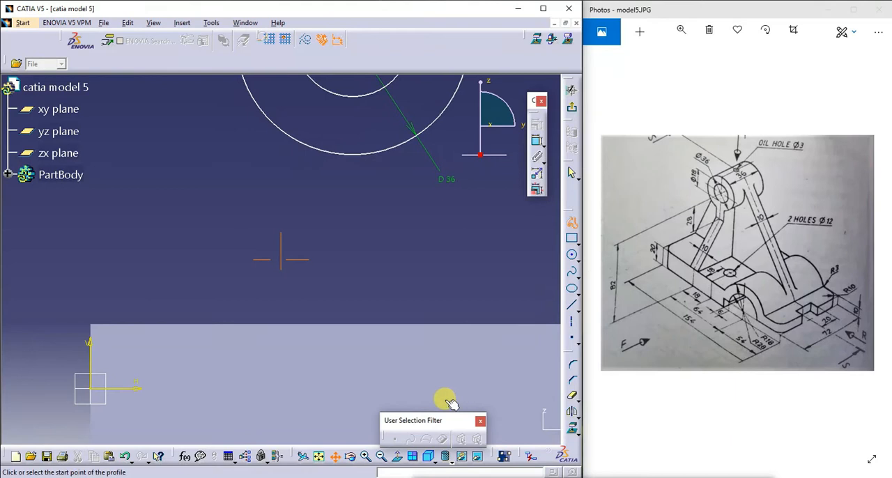
{"action": "left_click", "coordinate": [90, 321]}
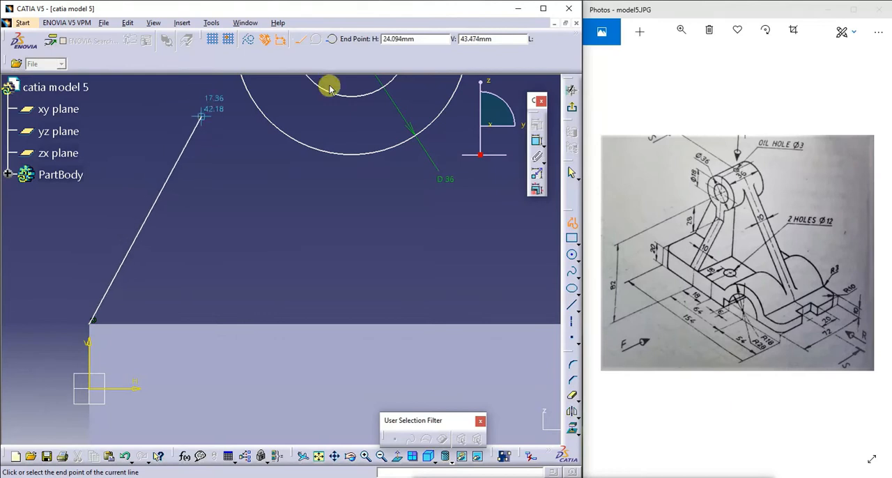
{"action": "left_click", "coordinate": [542, 8]}
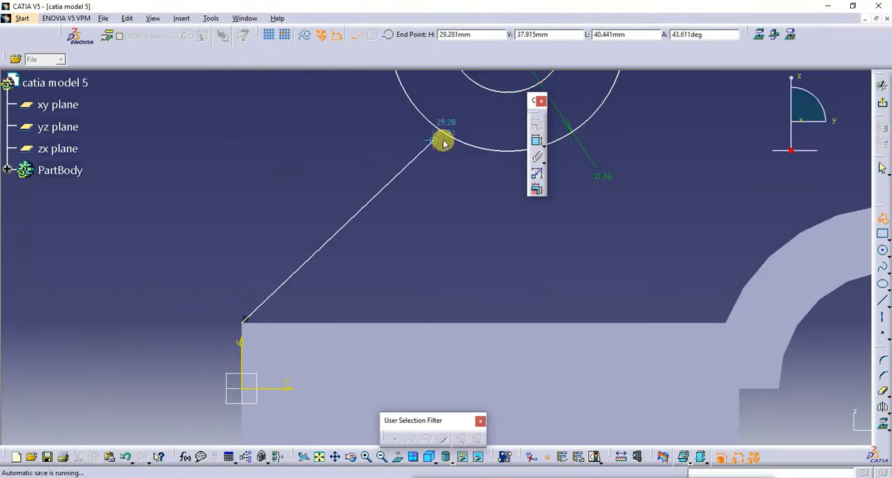
{"action": "left_click", "coordinate": [381, 457]}
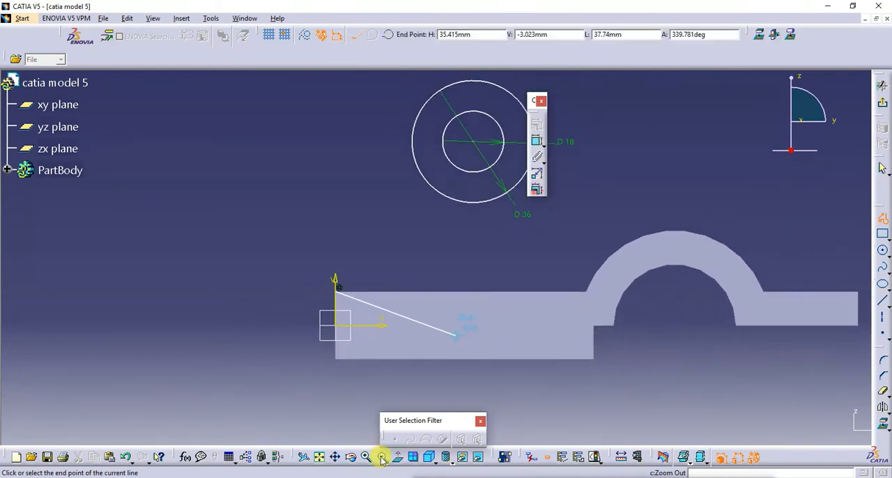
{"action": "mouse_move", "coordinate": [733, 118]}
{"action": "left_mouse_down"}
{"action": "mouse_move", "coordinate": [844, 131]}
{"action": "mouse_move", "coordinate": [838, 140]}
{"action": "left_mouse_up"}
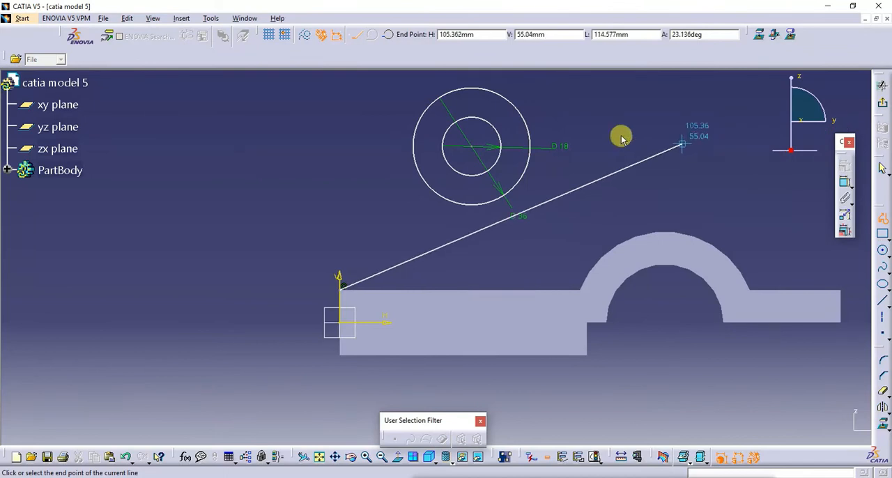
{"action": "left_click", "coordinate": [418, 89]}
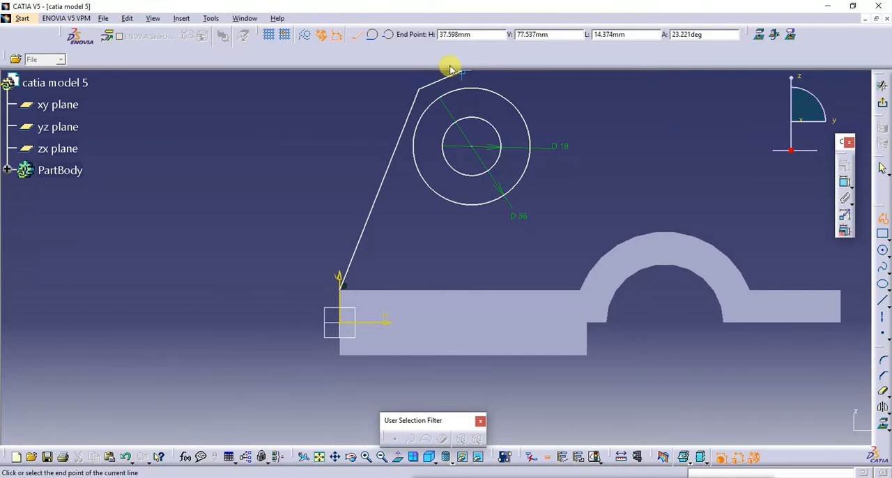
{"action": "key", "text": "Escape"}
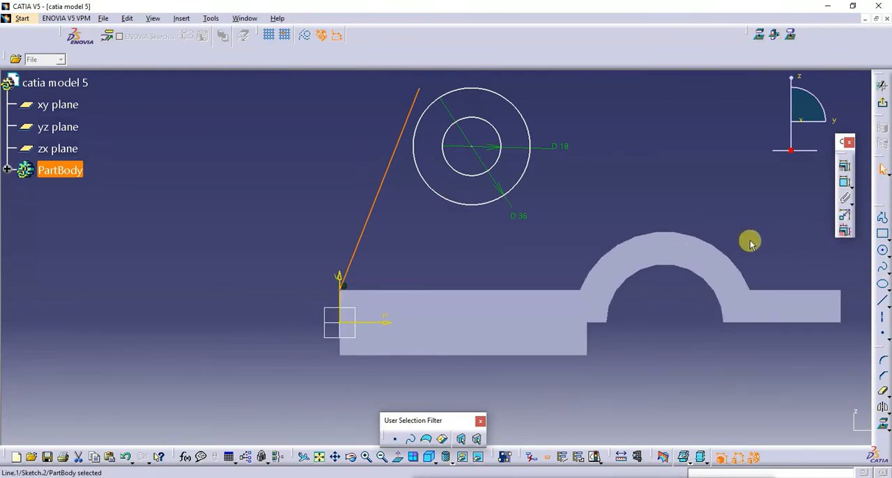
- Try to project the slanted line onto the sketch plane with Project 3D Elements
{"action": "left_click", "coordinate": [883, 427]}
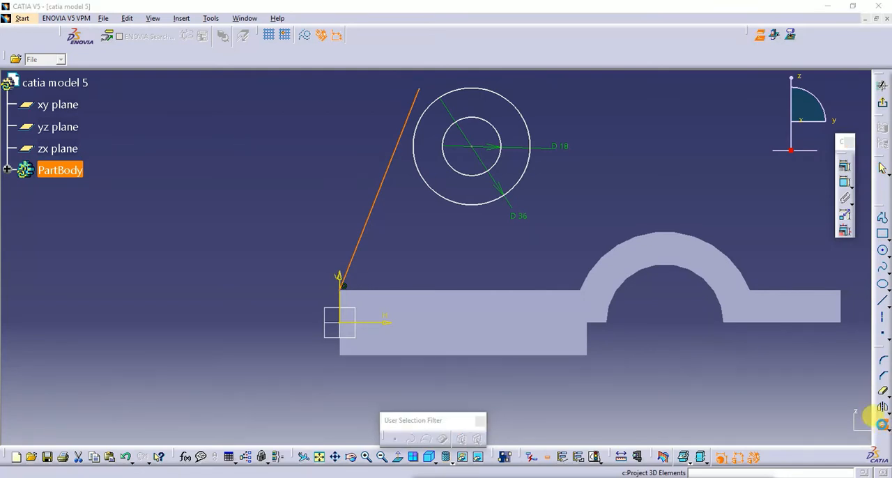
{"action": "left_click", "coordinate": [503, 269]}
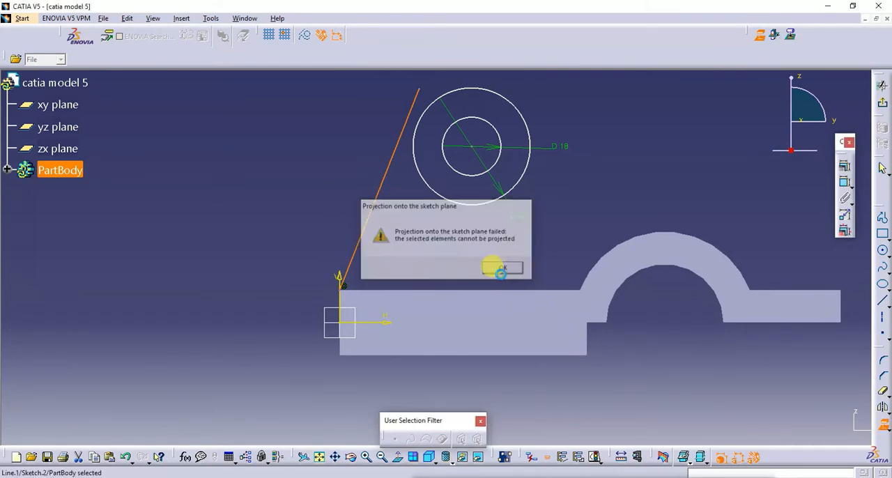
{"action": "left_click", "coordinate": [726, 376]}
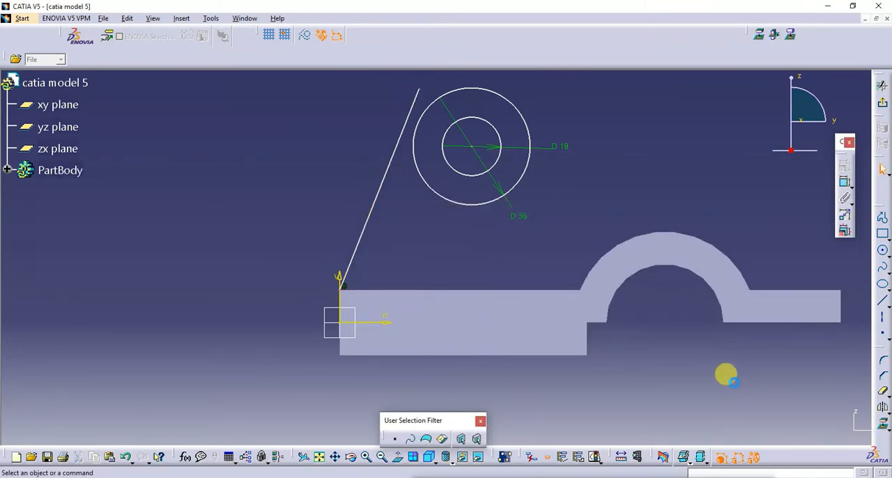
- Project the base's upper edge and the half-ring's outer arc onto the sketch plane with Project 3D Elements
{"action": "left_click", "coordinate": [881, 422]}
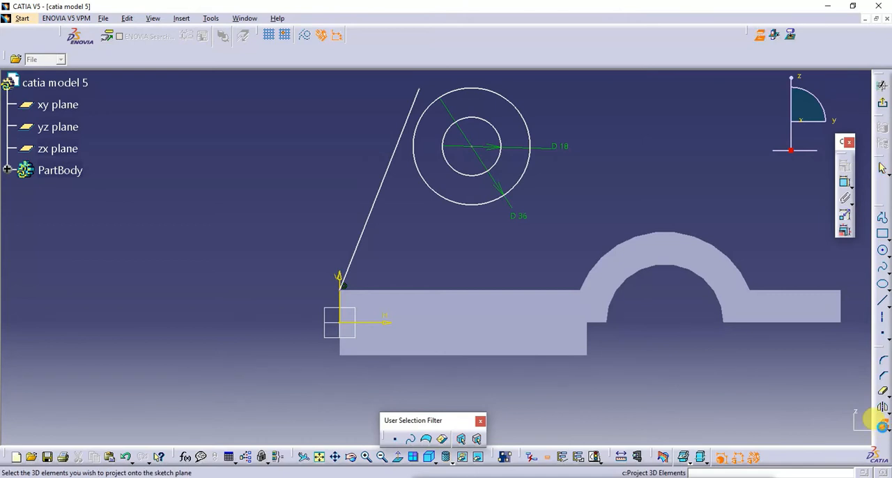
{"action": "left_click", "coordinate": [506, 293]}
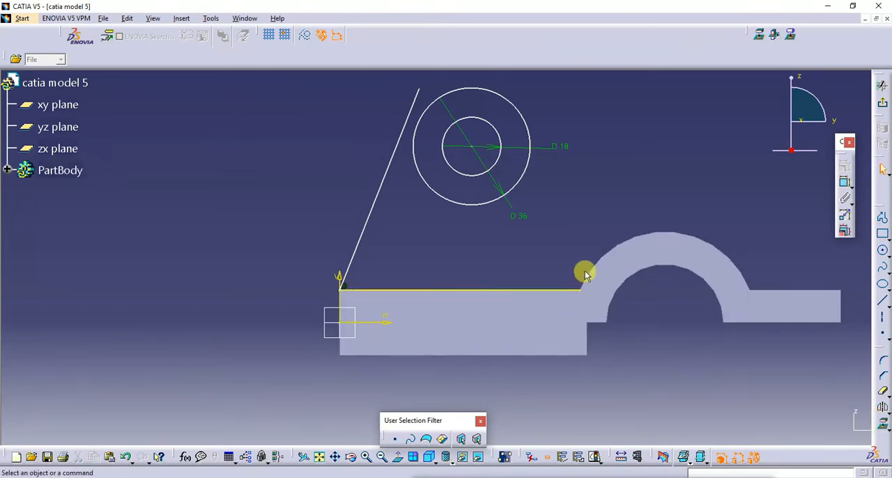
{"action": "left_click", "coordinate": [880, 420]}
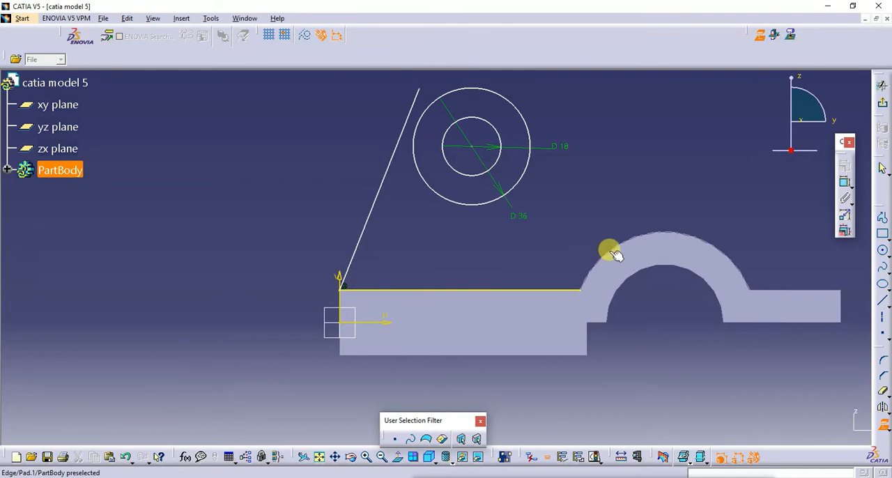
{"action": "left_click", "coordinate": [616, 248]}
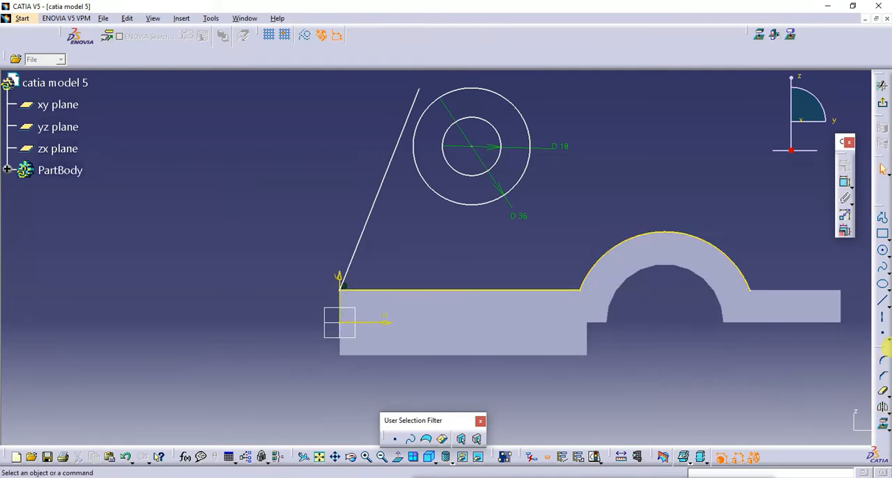
- Sketch a slanted profile line from above the outer circle's far side down to just beyond the half-ring's outer arc
{"action": "left_click", "coordinate": [883, 219]}
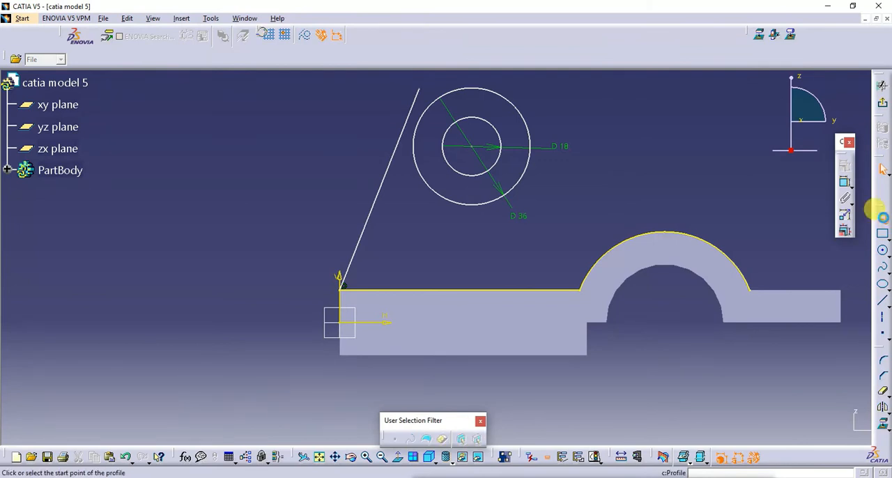
{"action": "left_click", "coordinate": [523, 83]}
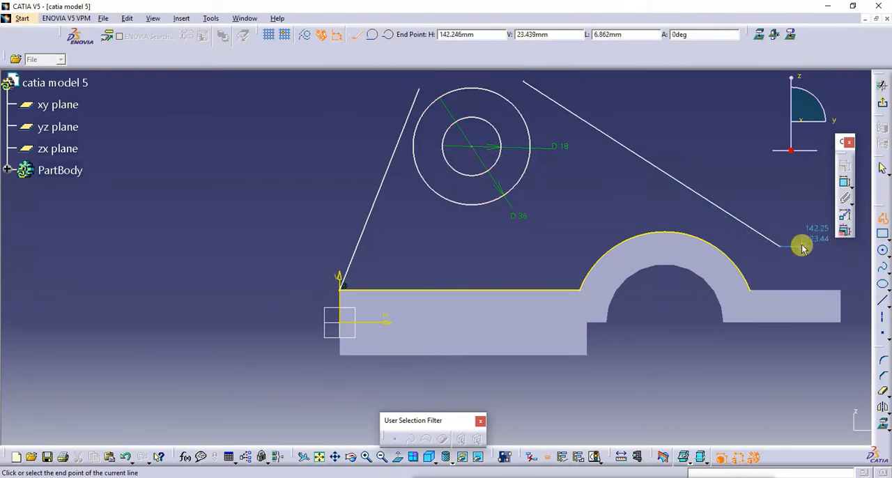
{"action": "left_click", "coordinate": [780, 245]}
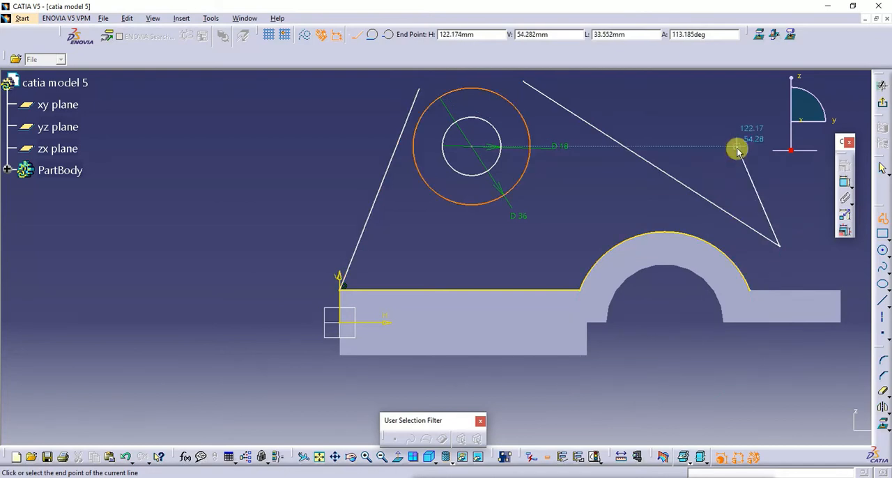
{"action": "key", "text": "Escape"}
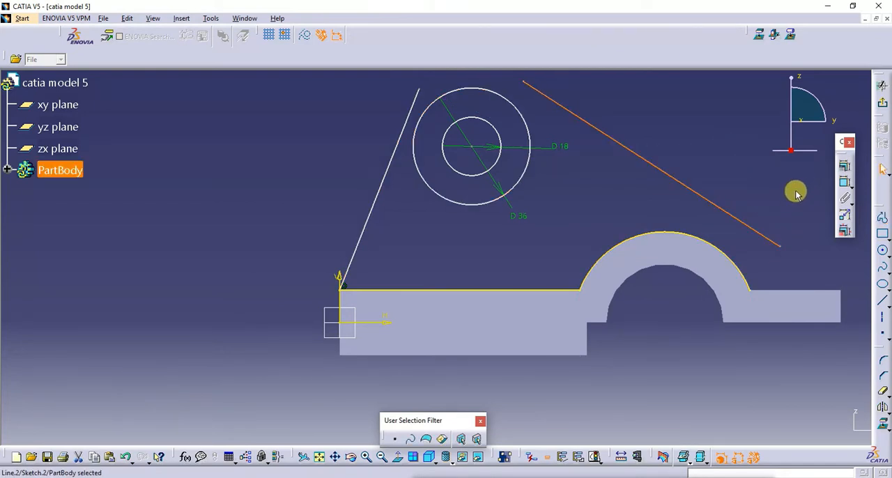
{"action": "left_click", "coordinate": [844, 167]}
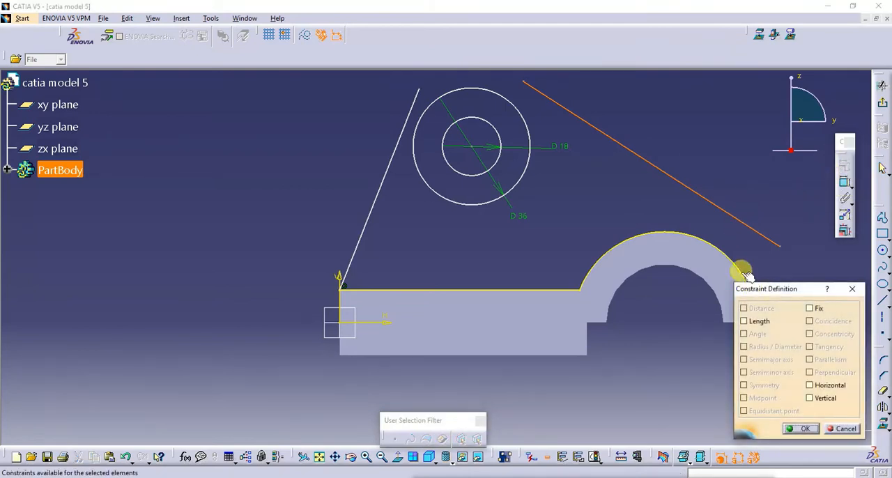
{"action": "left_click", "coordinate": [749, 230]}
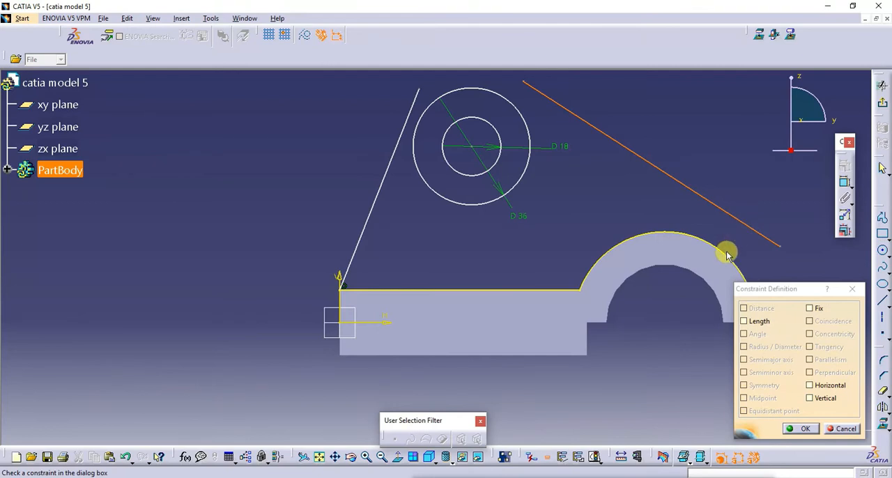
{"action": "left_click", "coordinate": [851, 289]}
{"action": "left_click", "coordinate": [790, 271]}
- Constrain the new slanted line tangent to the half-ring's projected outer arc
{"action": "left_click", "coordinate": [757, 233]}
{"action": "left_click", "coordinate": [737, 261], "text": "ctrl"}
{"action": "left_click", "coordinate": [845, 165]}
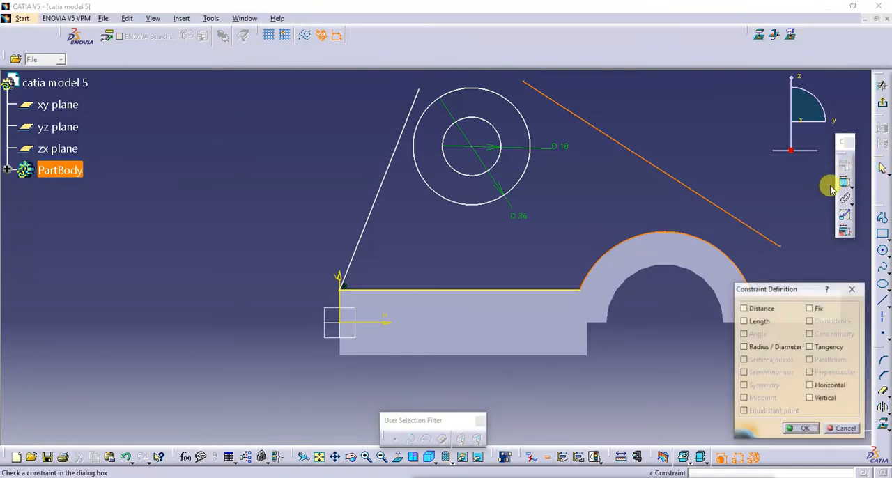
{"action": "left_click", "coordinate": [809, 347]}
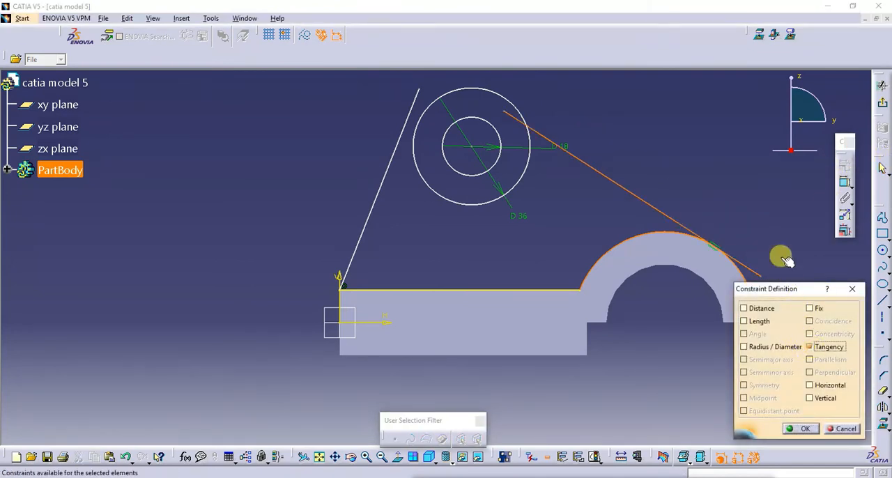
{"action": "left_click", "coordinate": [798, 428]}
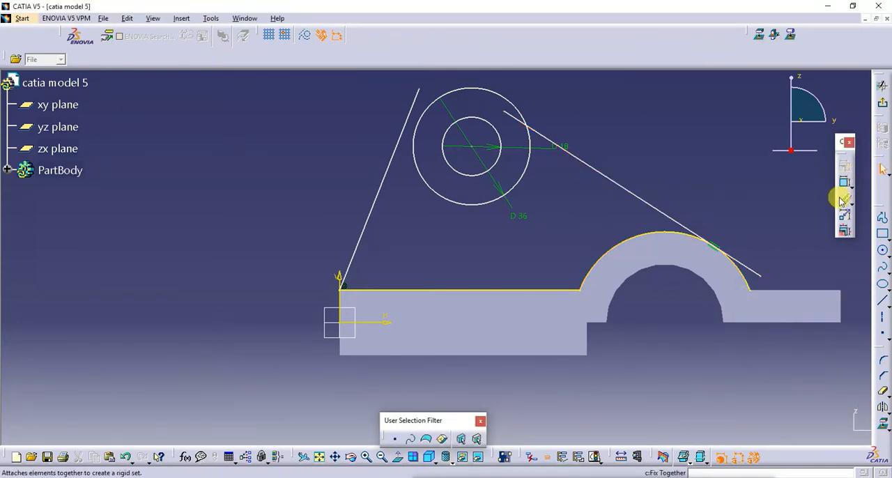
- Constrain the line that touches the half-ring tangent to the 36 mm circle as well
{"action": "left_click", "coordinate": [612, 185]}
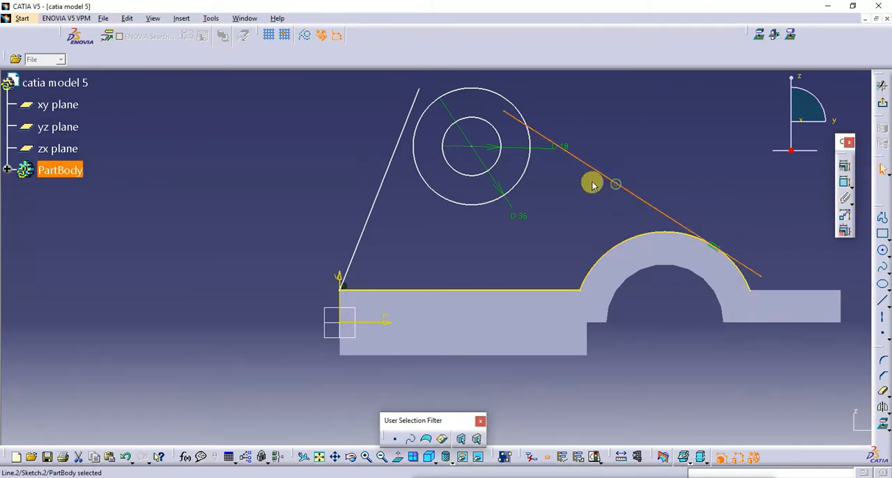
{"action": "left_click", "coordinate": [528, 169], "text": "ctrl"}
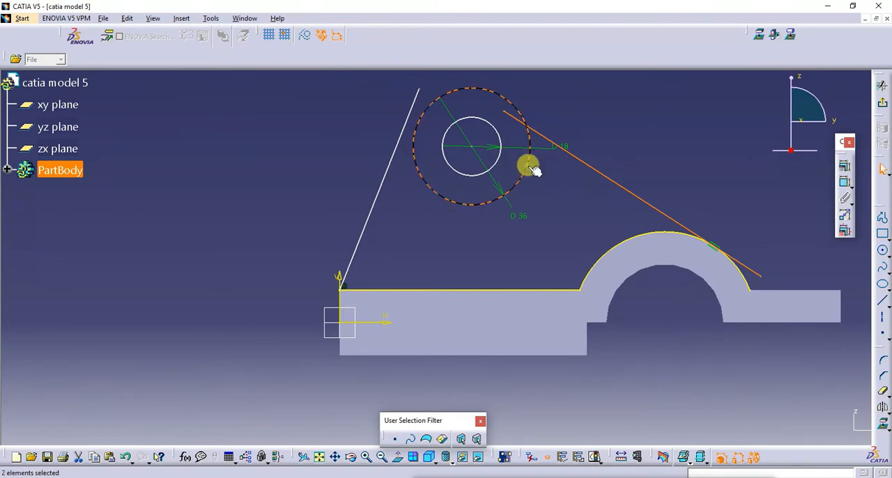
{"action": "left_click", "coordinate": [844, 167]}
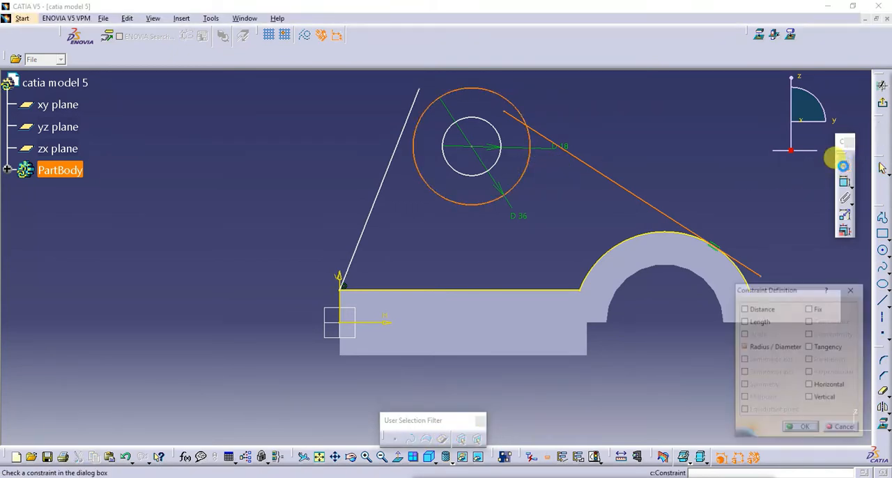
{"action": "left_click", "coordinate": [820, 347]}
{"action": "left_click", "coordinate": [805, 428]}
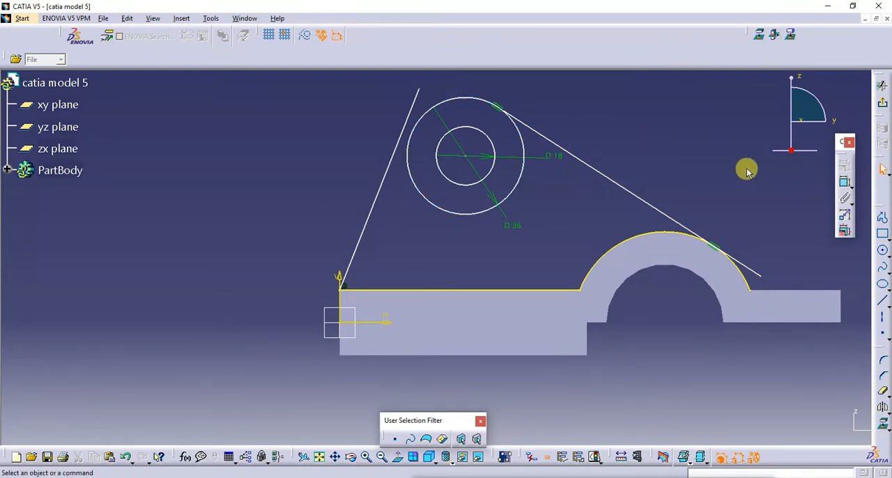
- Try a tangency between the 36 mm circle and the slanted line rising from the base corner, and revert it
{"action": "left_click", "coordinate": [379, 183]}
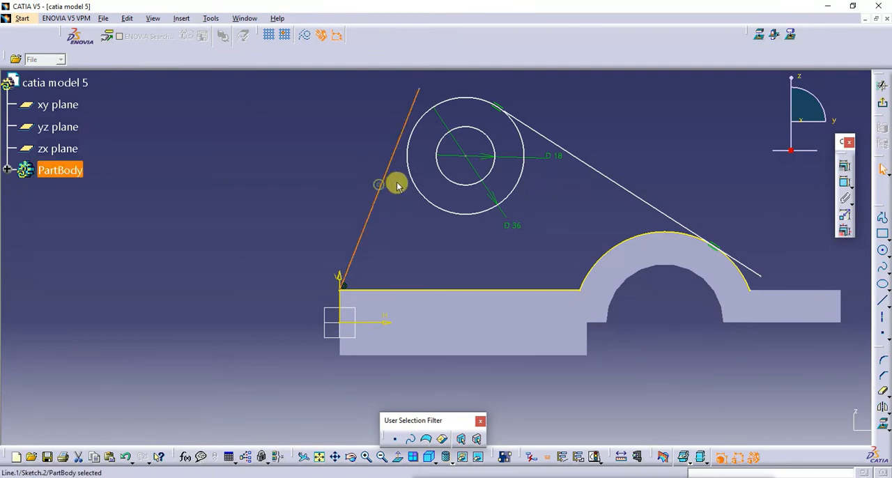
{"action": "left_click", "coordinate": [416, 183], "text": "ctrl"}
{"action": "left_click", "coordinate": [845, 165]}
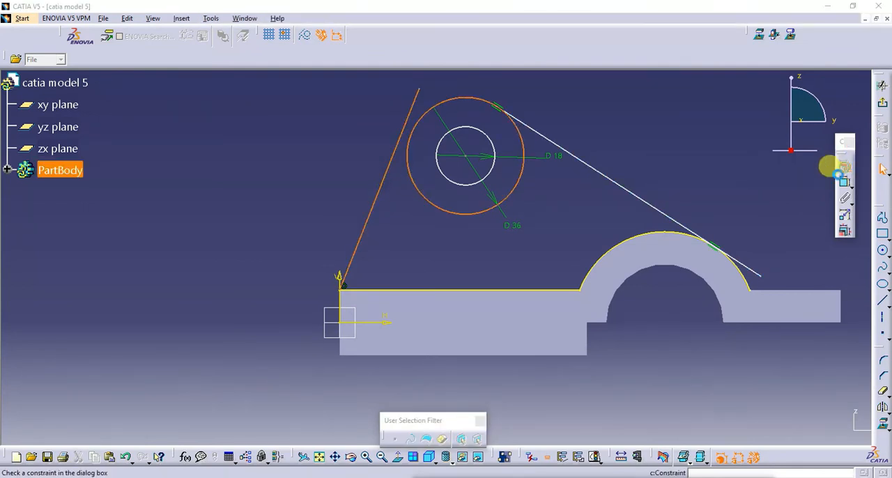
{"action": "left_click", "coordinate": [823, 349]}
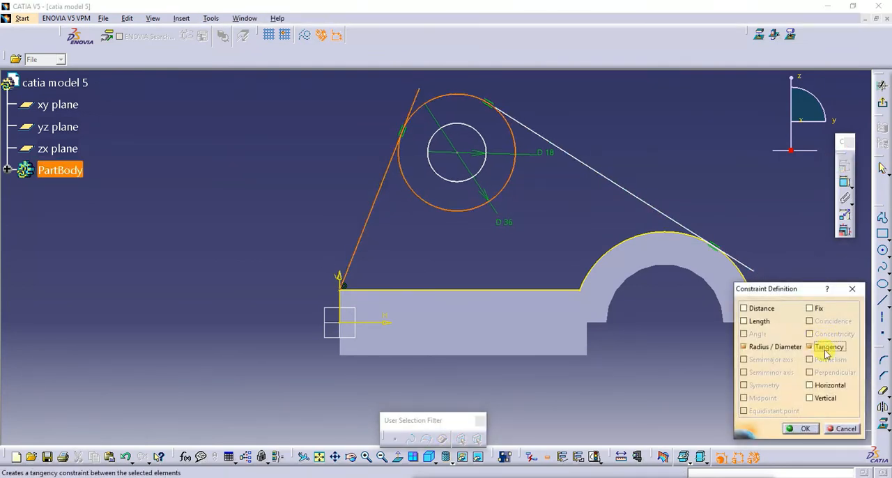
{"action": "left_click", "coordinate": [691, 182]}
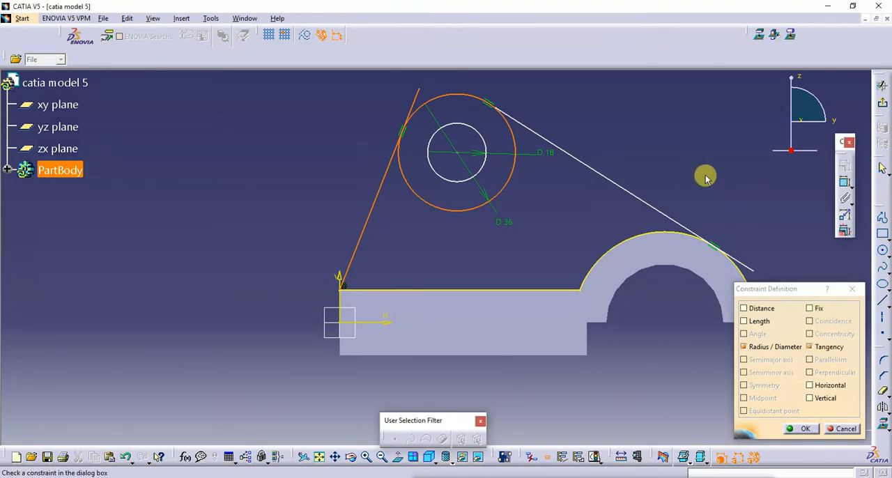
{"action": "left_click", "coordinate": [806, 429]}
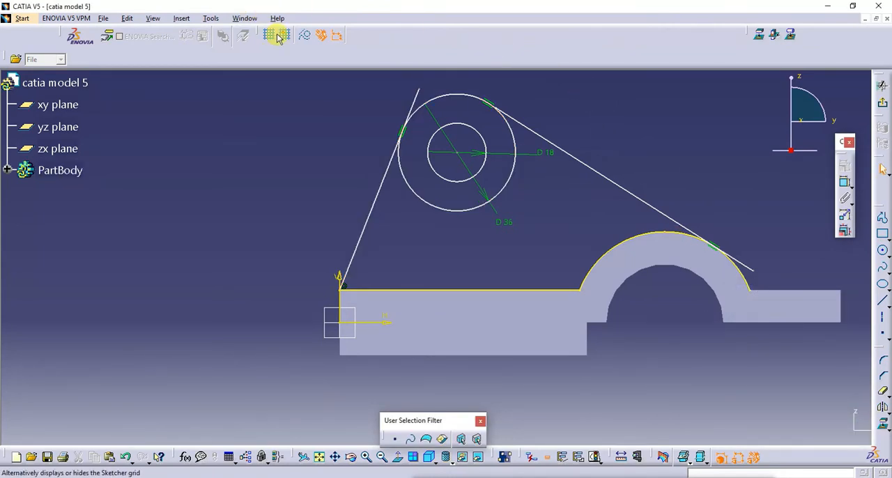
{"action": "left_click_drag", "start_coordinate": [504, 143], "coordinate": [513, 147]}
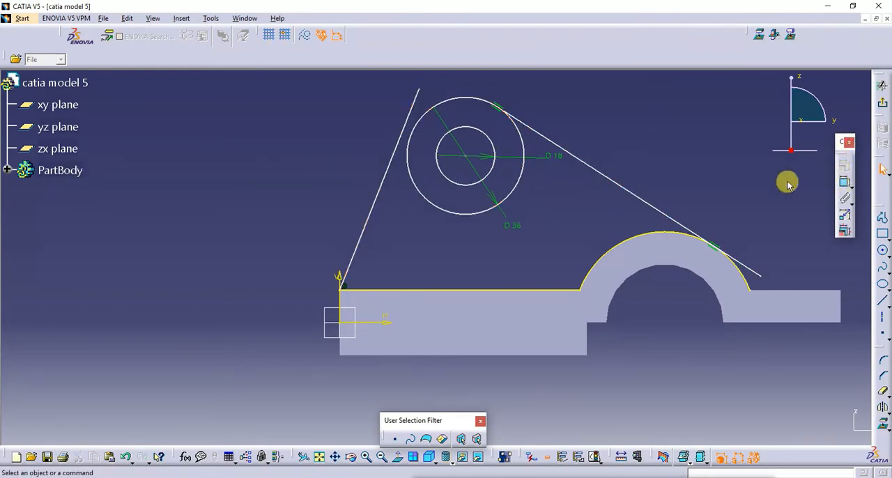
{"action": "left_click", "coordinate": [389, 169]}
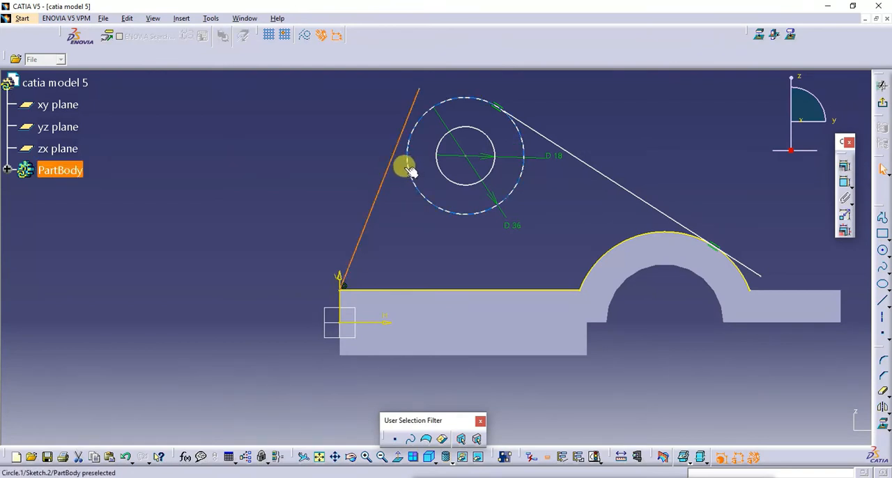
{"action": "left_click", "coordinate": [409, 162]}
{"action": "left_click", "coordinate": [839, 167]}
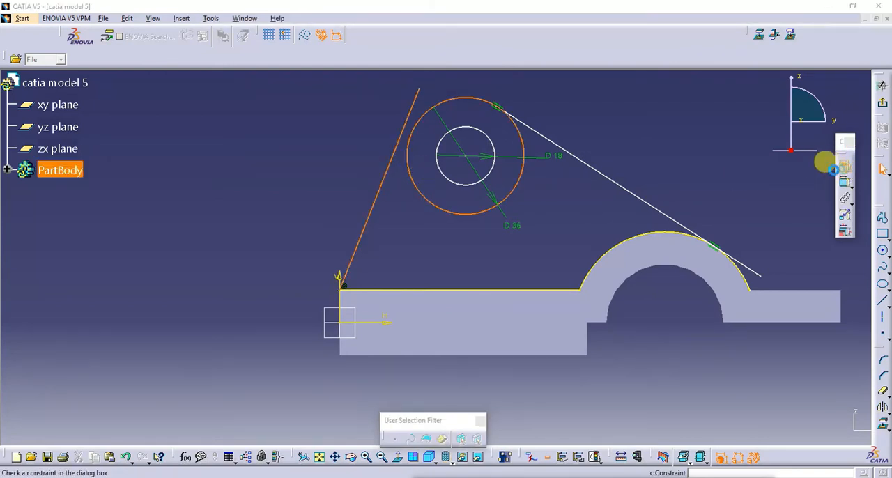
{"action": "left_click", "coordinate": [811, 347]}
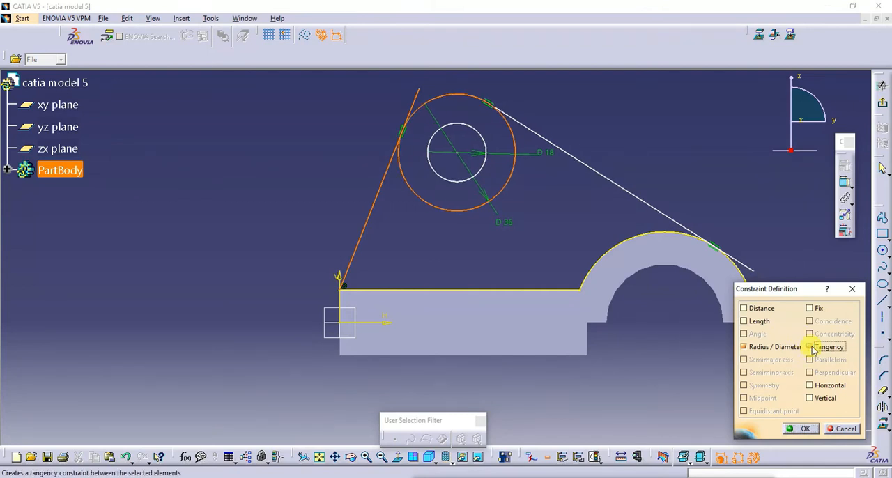
{"action": "left_click", "coordinate": [844, 429]}
{"action": "left_click", "coordinate": [702, 385]}
- Constrain the slanted line rising from the base corner tangent to the 36 mm circle
{"action": "left_click", "coordinate": [404, 166]}
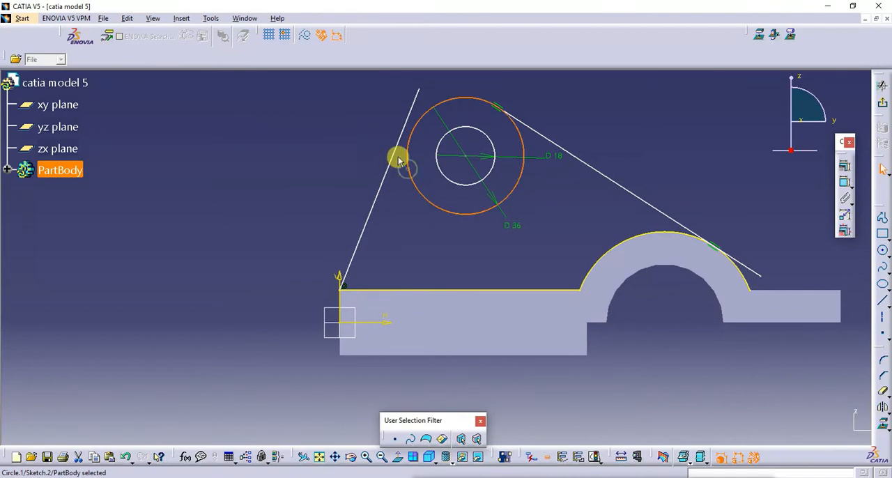
{"action": "left_click", "coordinate": [394, 153], "text": "ctrl"}
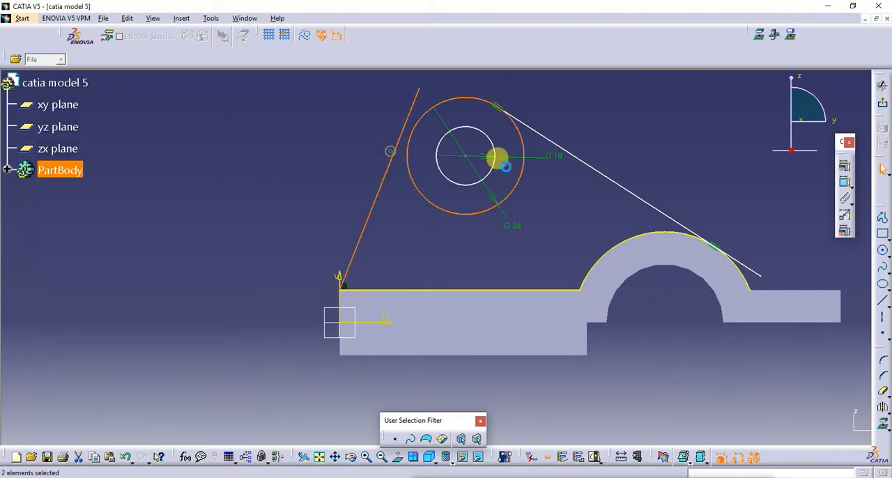
{"action": "left_click", "coordinate": [843, 167]}
{"action": "left_click", "coordinate": [809, 346]}
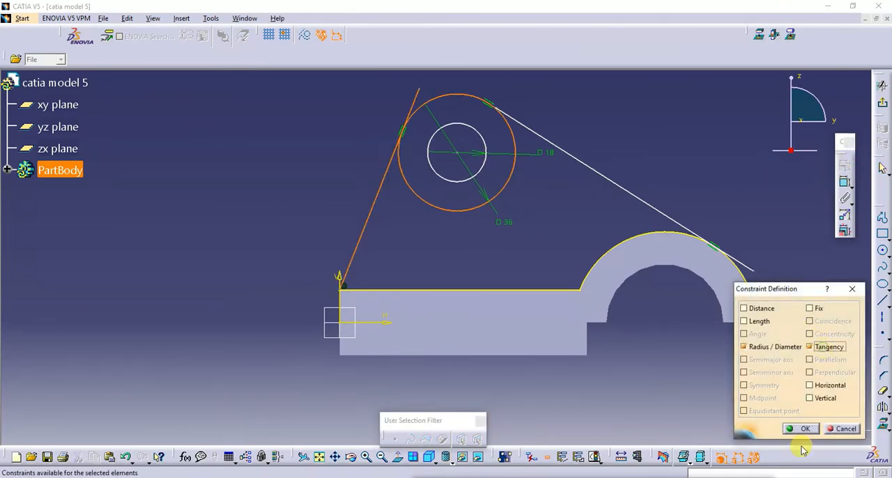
{"action": "left_click", "coordinate": [800, 429]}
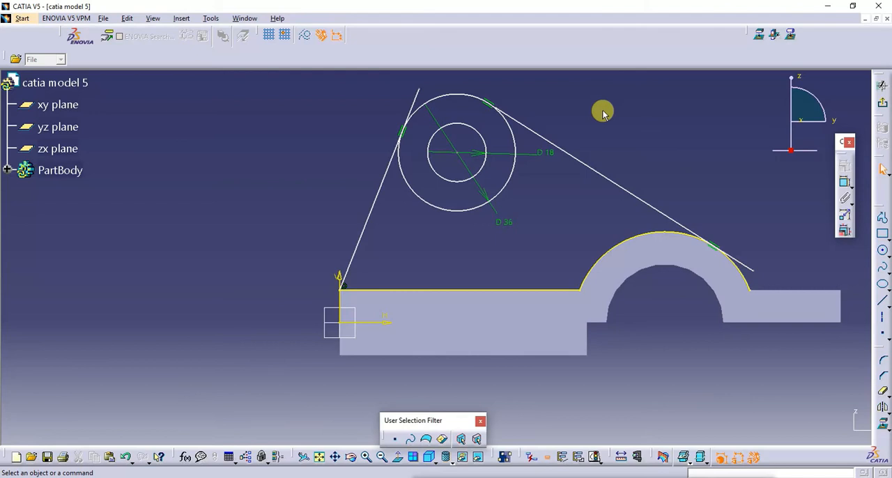
- Shift the tangent circle slightly and quick-trim the base-corner line's overhang above its tangent point
{"action": "mouse_move", "coordinate": [524, 127]}
{"action": "left_mouse_down"}
{"action": "mouse_move", "coordinate": [485, 92]}
{"action": "mouse_move", "coordinate": [511, 113]}
{"action": "mouse_move", "coordinate": [451, 82]}
{"action": "mouse_move", "coordinate": [511, 130]}
{"action": "mouse_move", "coordinate": [466, 96]}
{"action": "mouse_move", "coordinate": [507, 122]}
{"action": "left_mouse_up"}
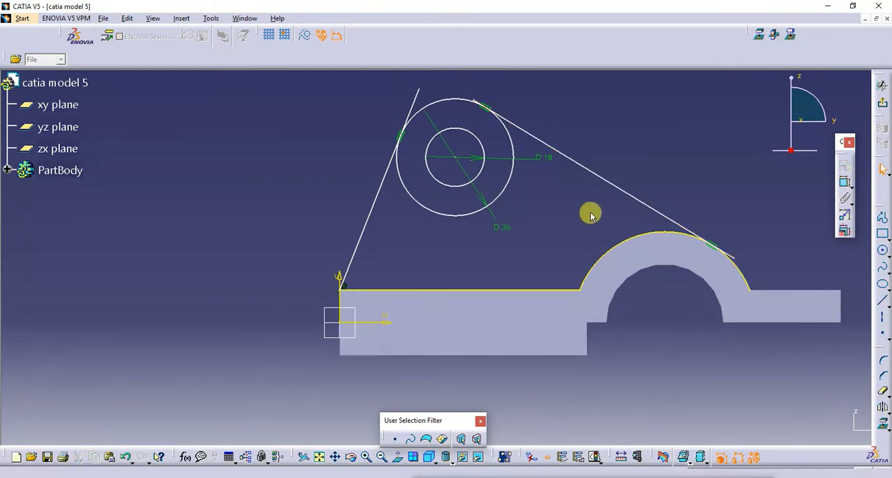
{"action": "left_click", "coordinate": [885, 392]}
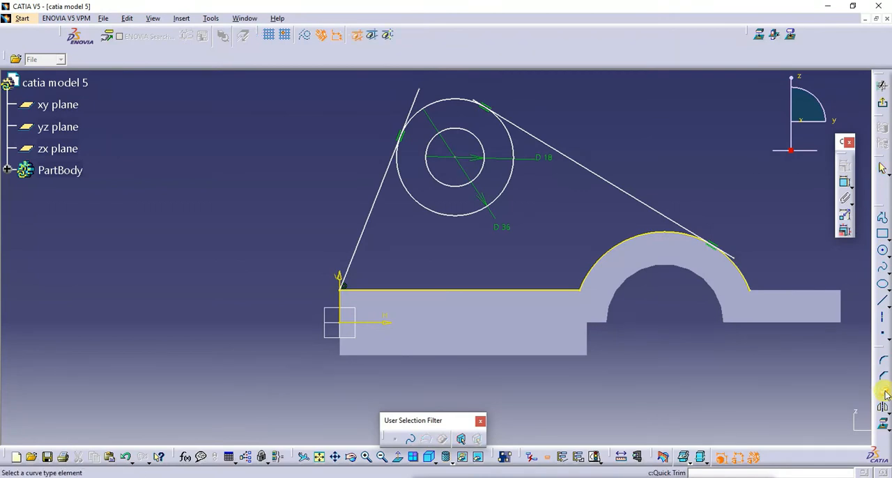
{"action": "left_click", "coordinate": [418, 94]}
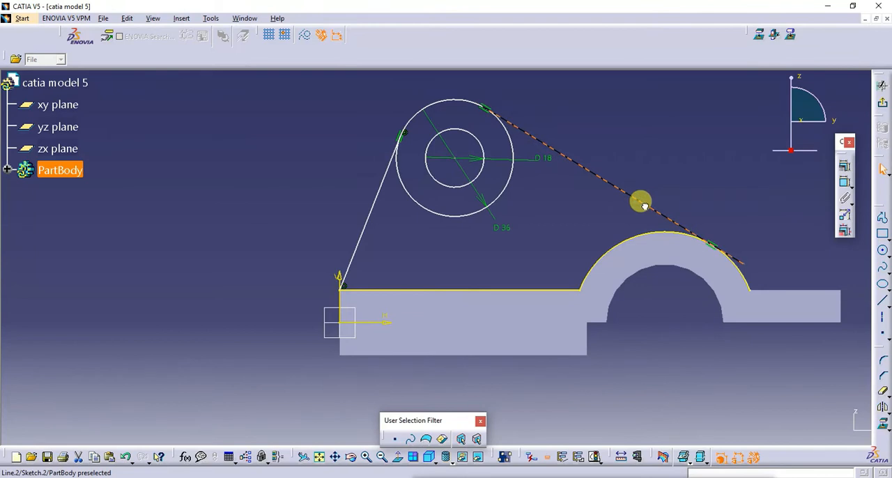
- Shift the tangent line slightly and quick-trim its lower overhang beyond the tangent point on the half-ring
{"action": "left_click_drag", "start_coordinate": [653, 211], "coordinate": [633, 195]}
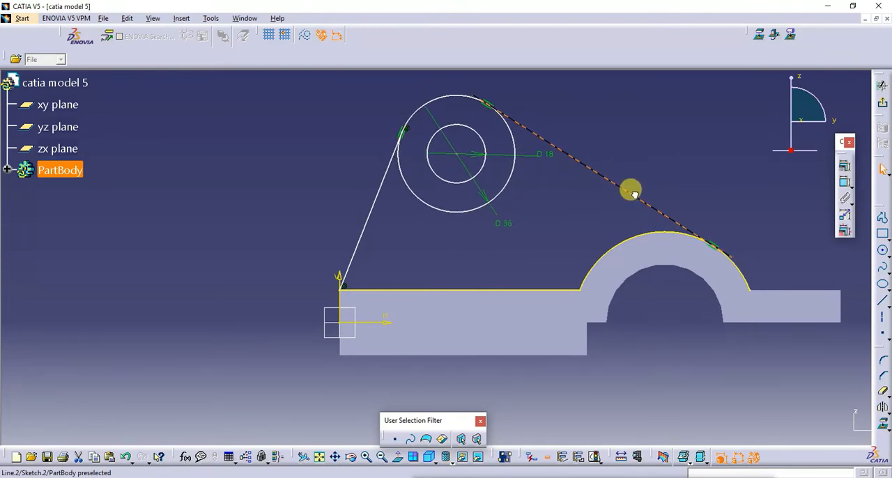
{"action": "left_click", "coordinate": [367, 456]}
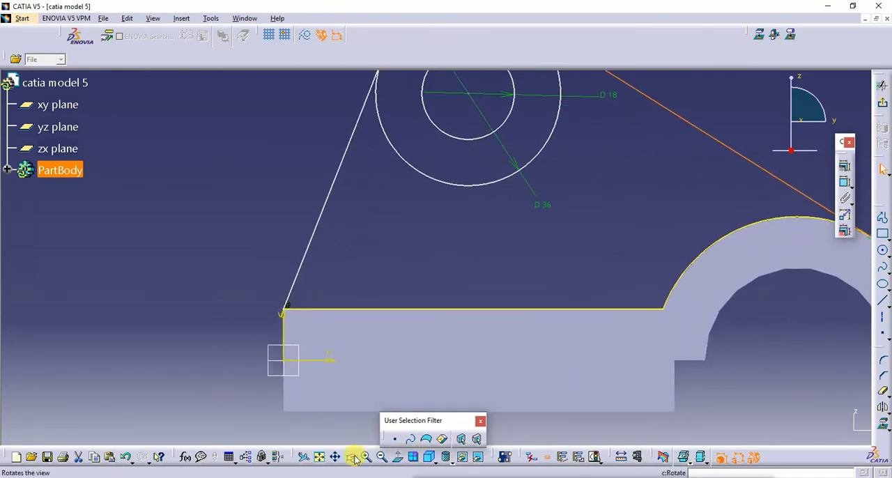
{"action": "left_click", "coordinate": [340, 457]}
{"action": "left_click_drag", "start_coordinate": [645, 223], "coordinate": [284, 285]}
{"action": "left_click", "coordinate": [879, 390]}
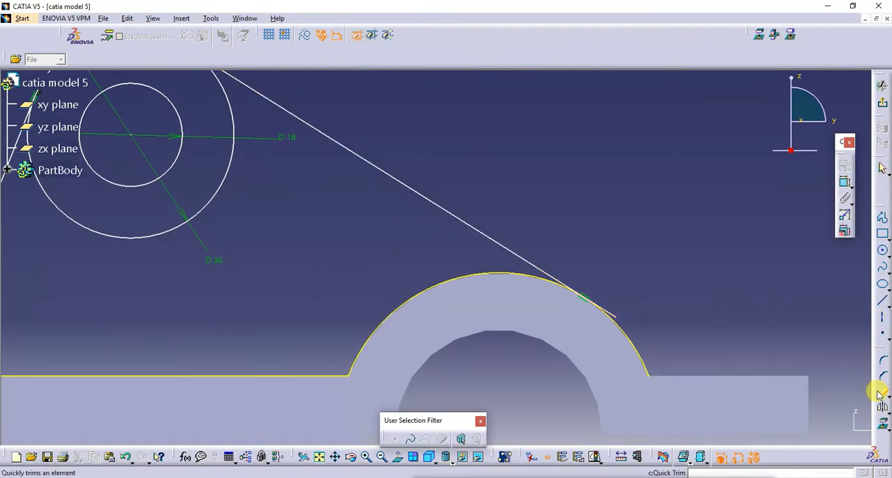
{"action": "left_click", "coordinate": [608, 313]}
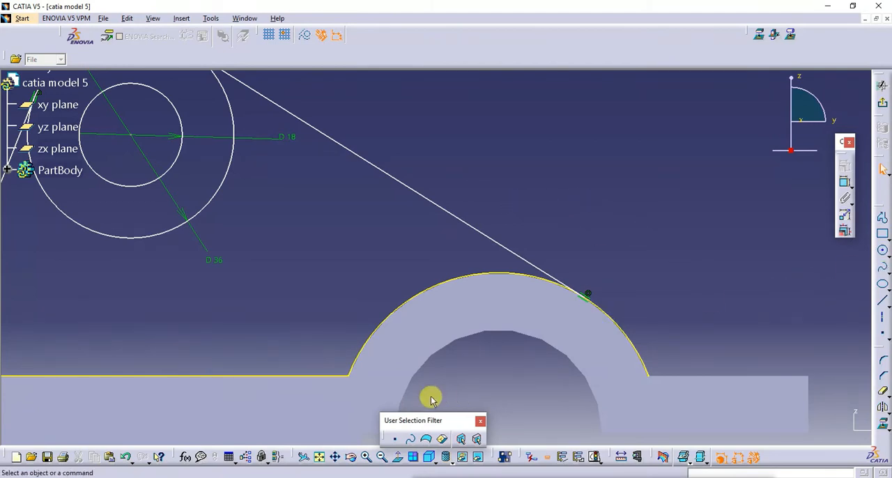
- Quick-trim the same line's upper overhang beyond its tangent point on the 36 mm circle
{"action": "mouse_move", "coordinate": [308, 312]}
{"action": "middle_mouse_down"}
{"action": "mouse_move", "coordinate": [394, 339]}
{"action": "mouse_move", "coordinate": [504, 394]}
{"action": "middle_mouse_up"}
{"action": "left_click", "coordinate": [881, 387]}
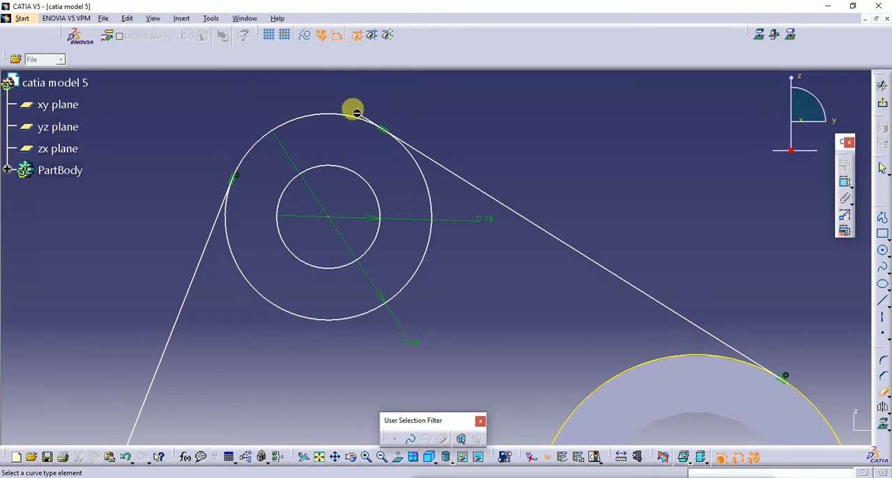
{"action": "left_click", "coordinate": [356, 112]}
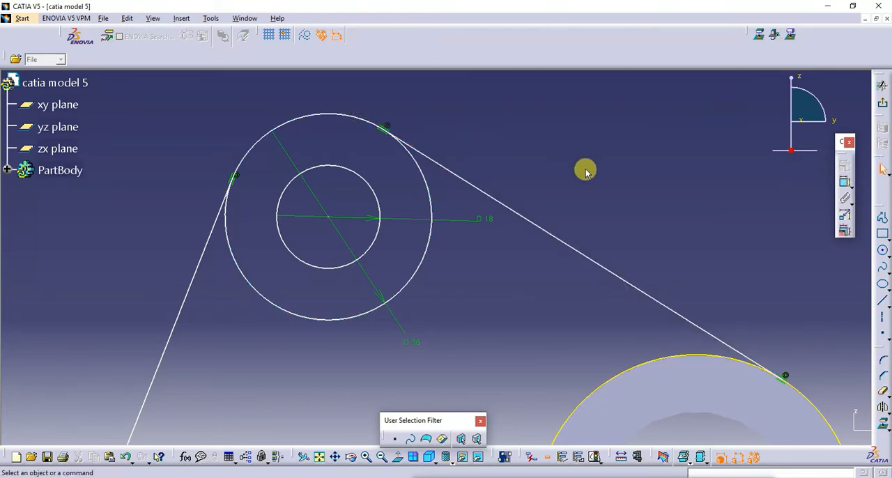
- Quick-trim the lower portion of the 36 mm circle between the two tangent lines, leaving only the upper arc
{"action": "left_click", "coordinate": [881, 391]}
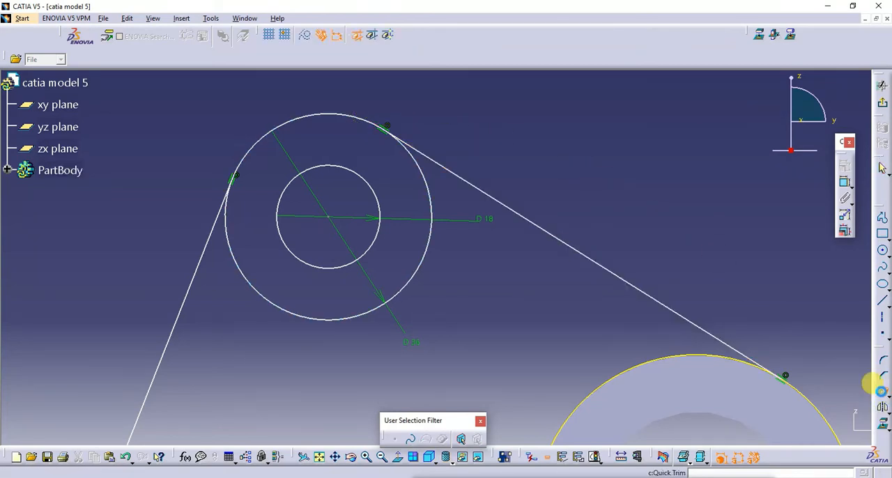
{"action": "left_click", "coordinate": [881, 391]}
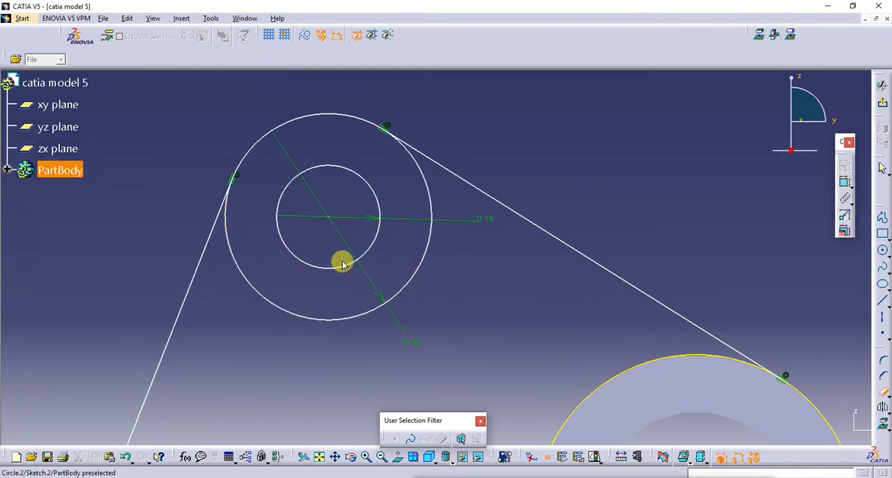
{"action": "left_click", "coordinate": [324, 319]}
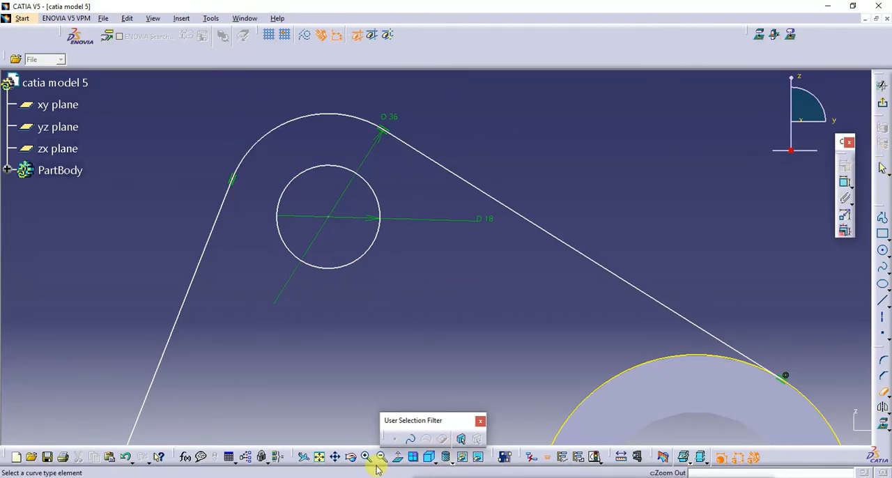
{"action": "left_click", "coordinate": [319, 457]}
{"action": "left_click", "coordinate": [417, 279]}
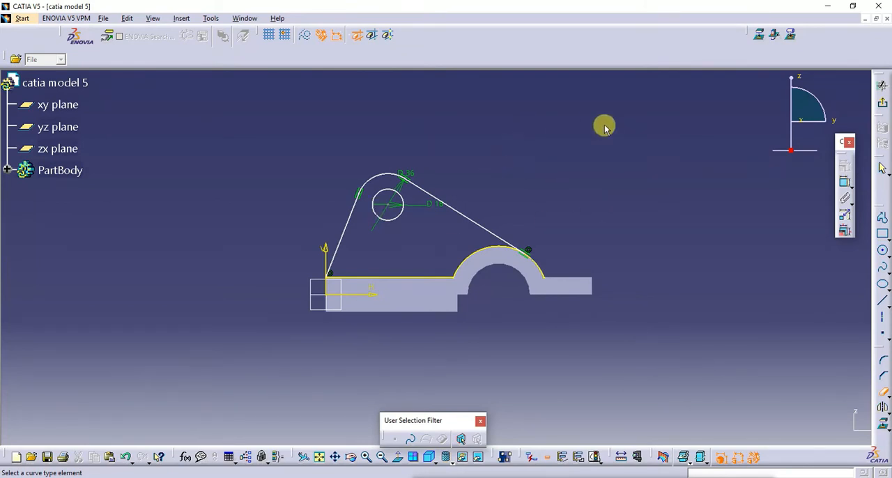
- Start a constraint, arrange the CATIA window beside the model5.JPG drawing, and bring the floating constraint tools clear of the drawing
{"action": "left_click", "coordinate": [844, 181]}
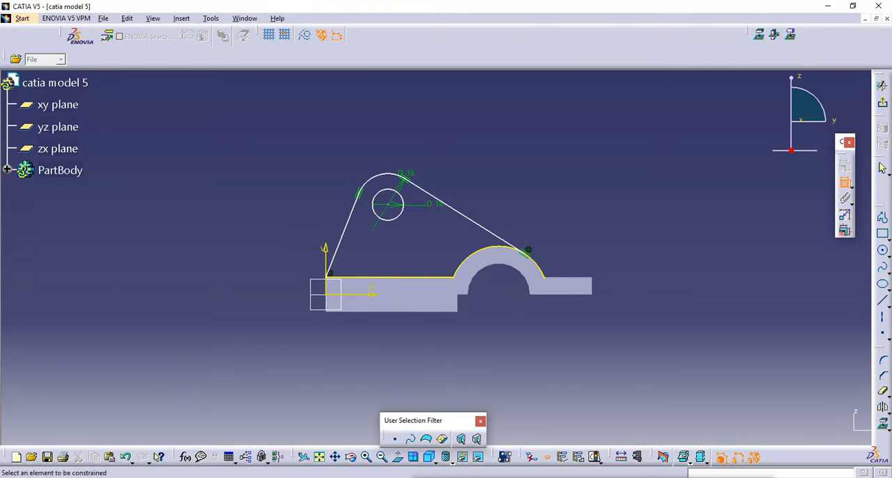
{"action": "double_click", "coordinate": [720, 9]}
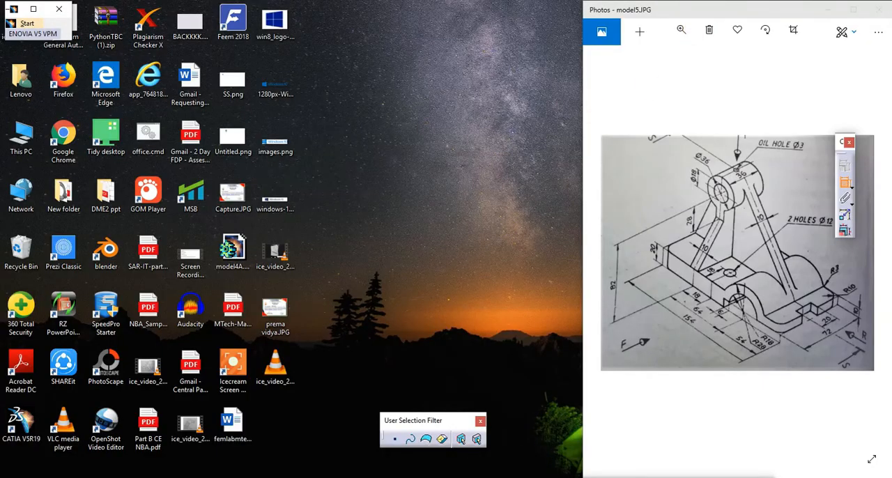
{"action": "key", "text": "super+Right"}
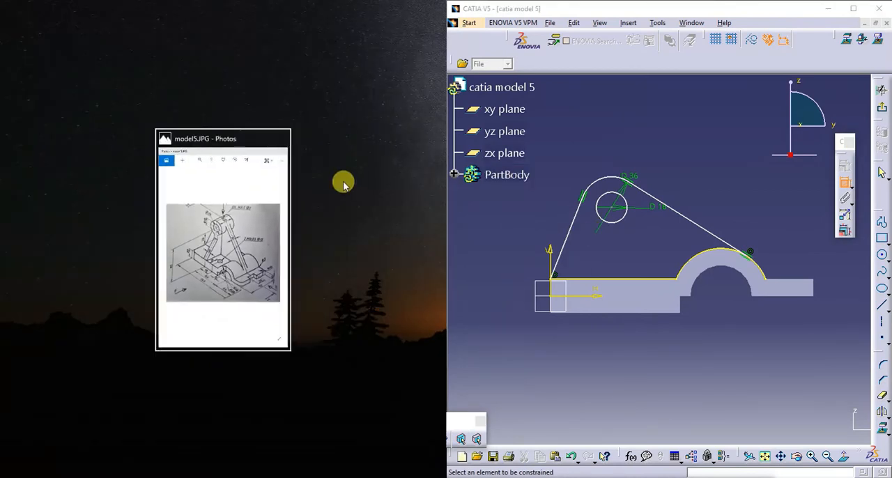
{"action": "left_click_drag", "start_coordinate": [570, 9], "coordinate": [280, 27]}
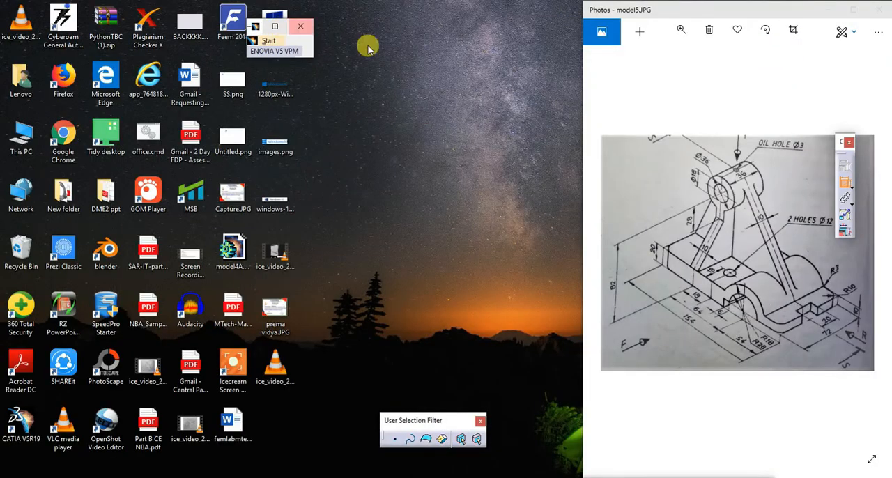
{"action": "left_click", "coordinate": [274, 27]}
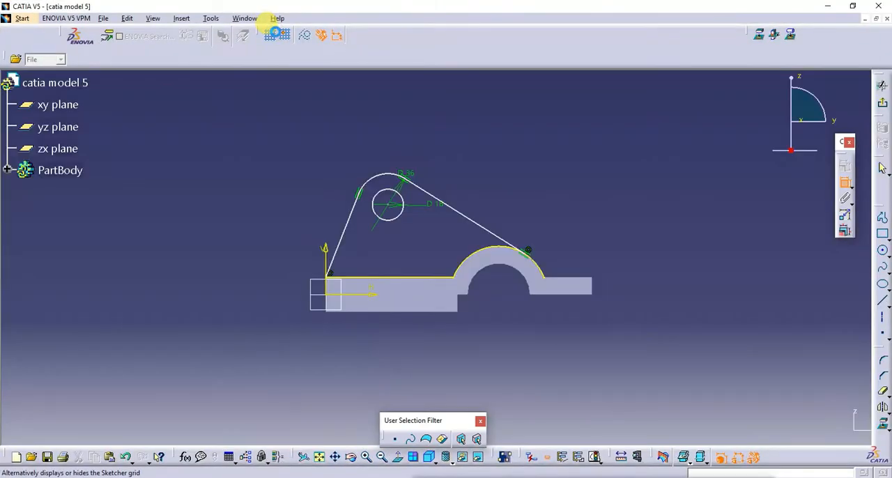
{"action": "key", "text": "super+Left"}
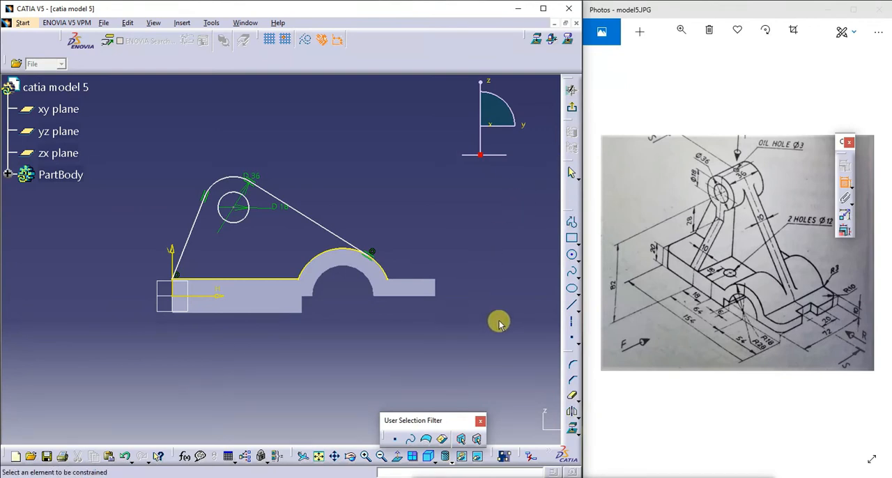
{"action": "left_click_drag", "start_coordinate": [842, 137], "coordinate": [514, 188]}
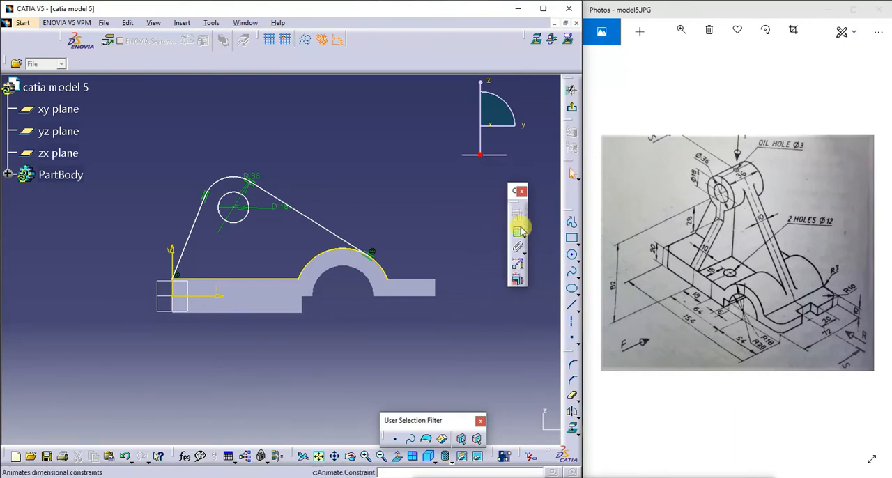
- Dimension the boss circle centre's height from the base's bottom edge and set it to 82 mm
{"action": "left_click", "coordinate": [248, 311]}
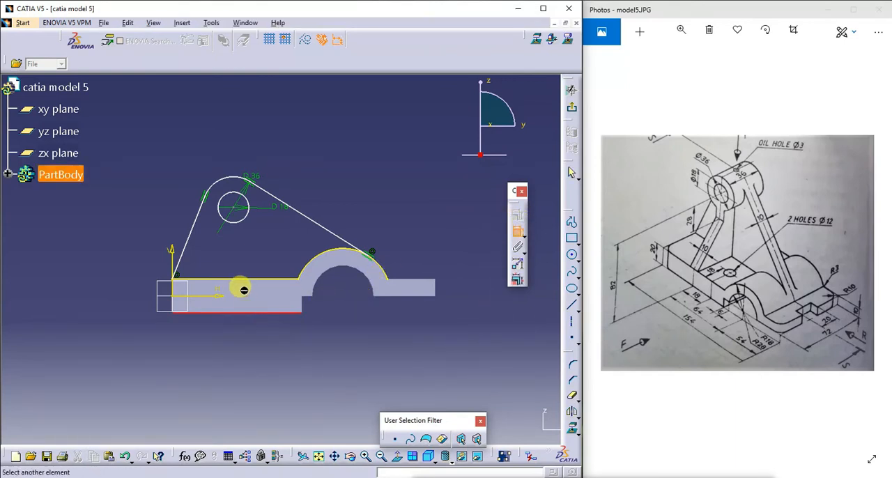
{"action": "left_click", "coordinate": [234, 207]}
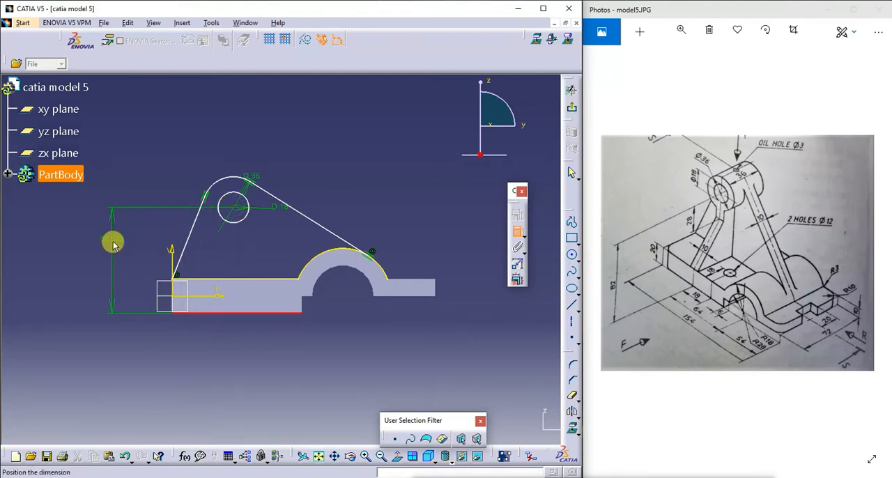
{"action": "left_click", "coordinate": [112, 241]}
{"action": "double_click", "coordinate": [112, 240]}
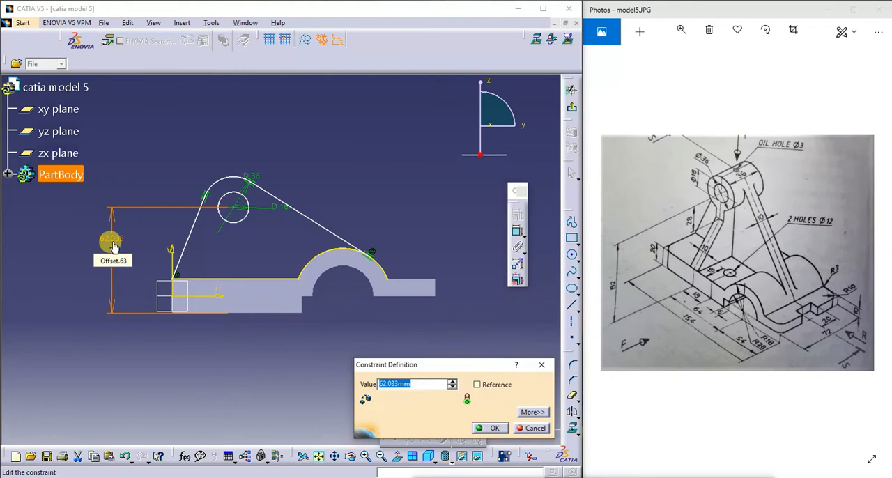
{"action": "type", "text": "82"}
{"action": "key", "text": "Return"}
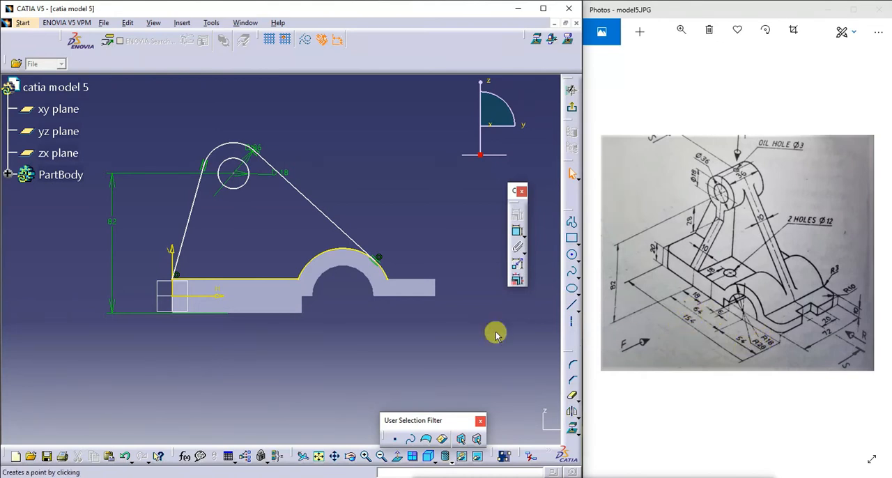
- Dimension the horizontal distance from the base's left end to the boss circle centre and set it to 154-54-64, giving 36 mm
{"action": "left_click", "coordinate": [517, 230]}
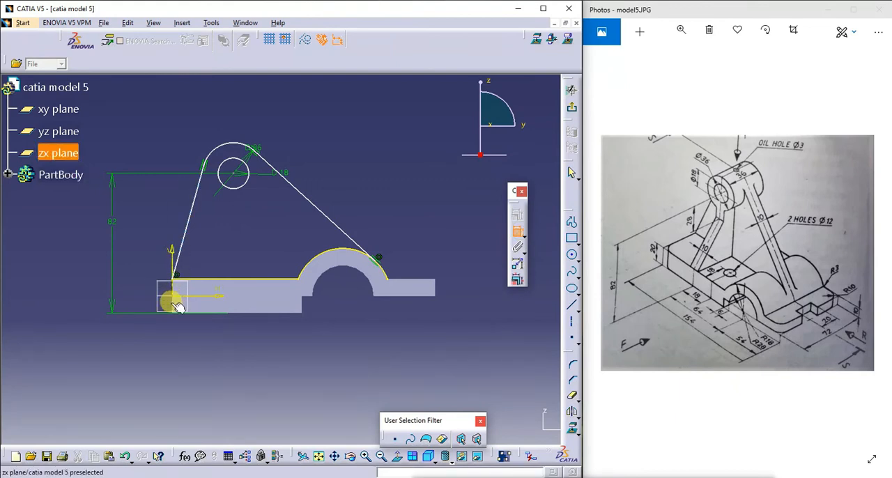
{"action": "left_click", "coordinate": [171, 303]}
{"action": "left_click", "coordinate": [232, 174]}
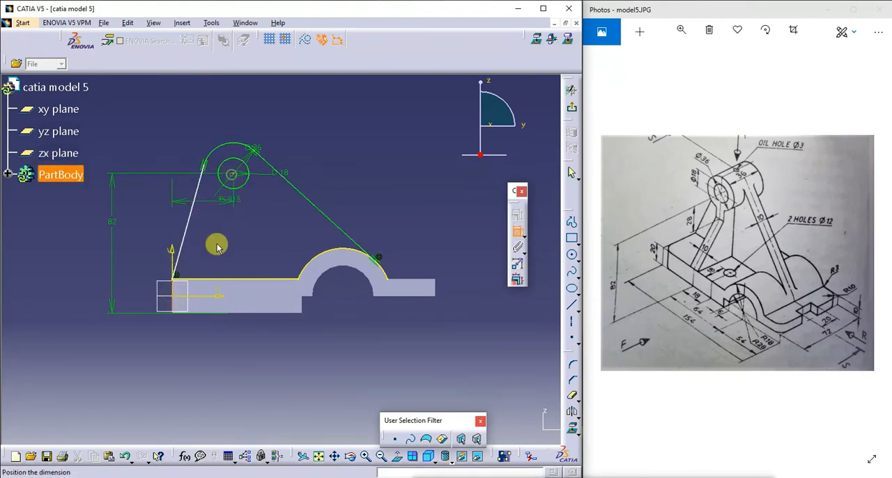
{"action": "left_click", "coordinate": [211, 363]}
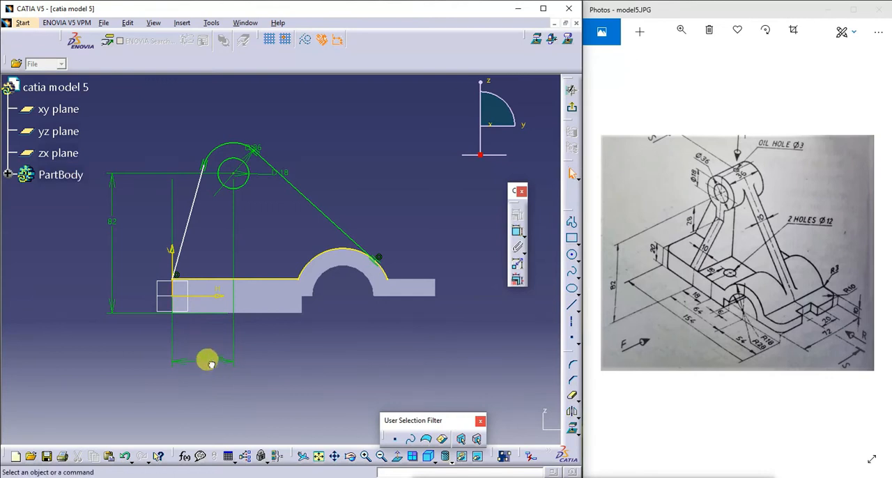
{"action": "double_click", "coordinate": [211, 364]}
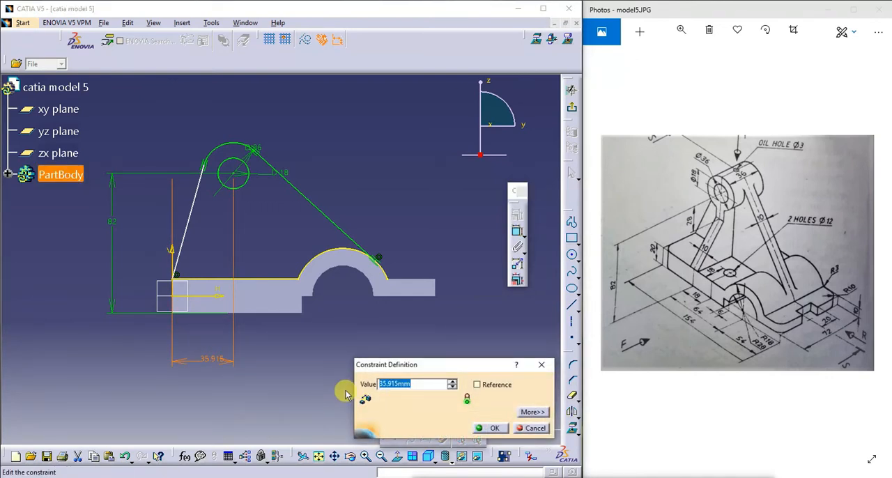
{"action": "type", "text": "154-54-64"}
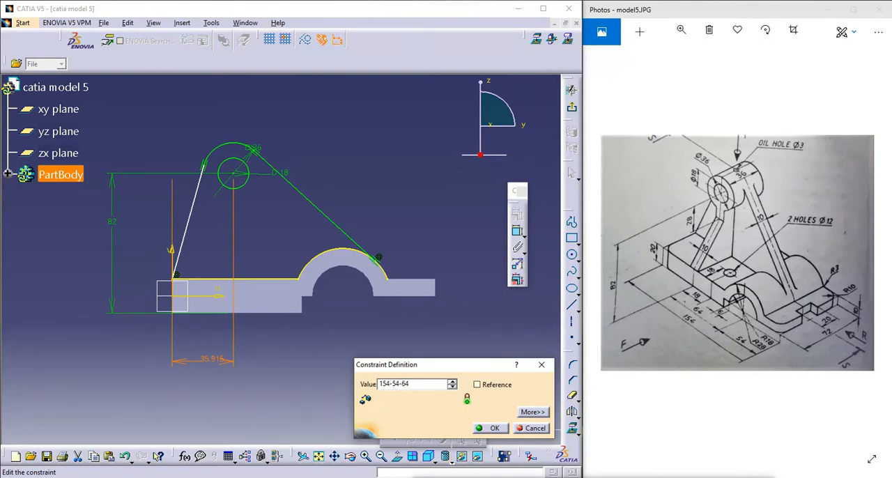
{"action": "key", "text": "Return"}
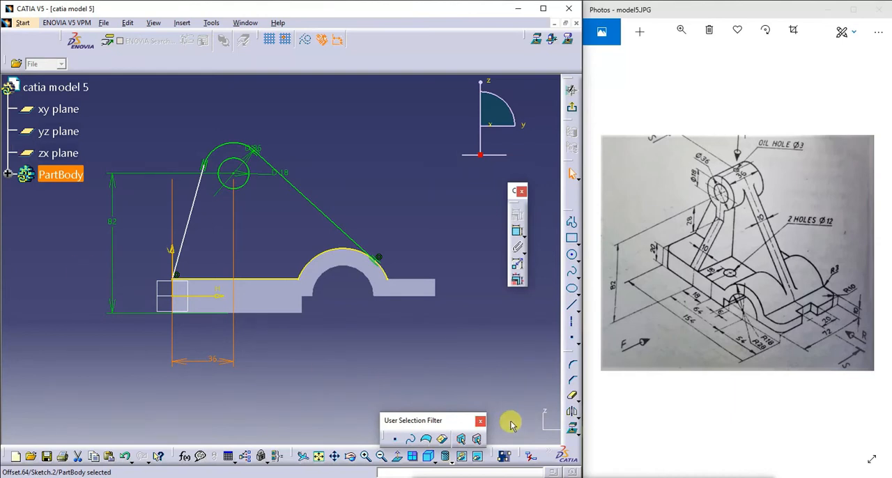
{"action": "left_click", "coordinate": [355, 362]}
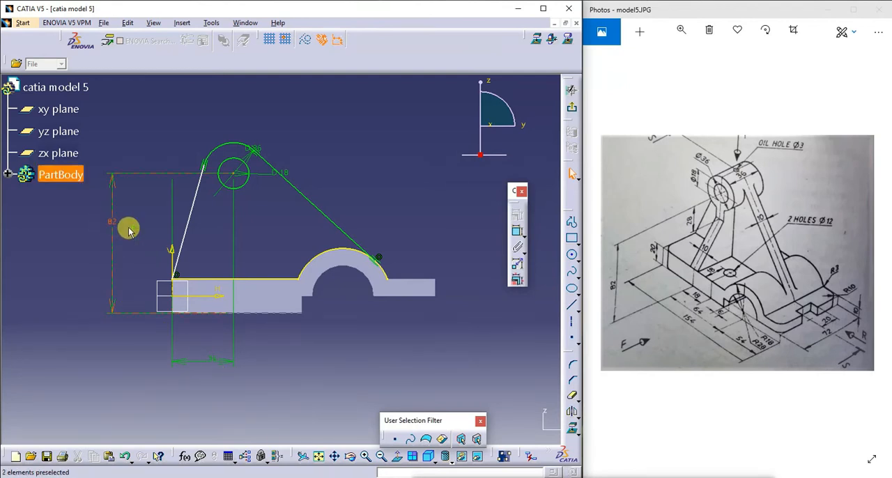
- Try a length dimension on the slanted line rising from the base corner, and delete it
{"action": "left_click", "coordinate": [517, 234]}
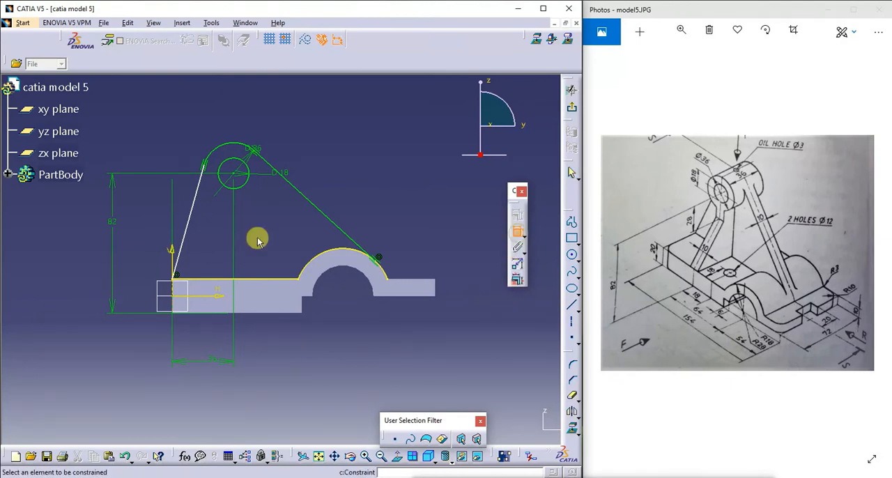
{"action": "left_click", "coordinate": [186, 222]}
{"action": "left_click", "coordinate": [138, 209]}
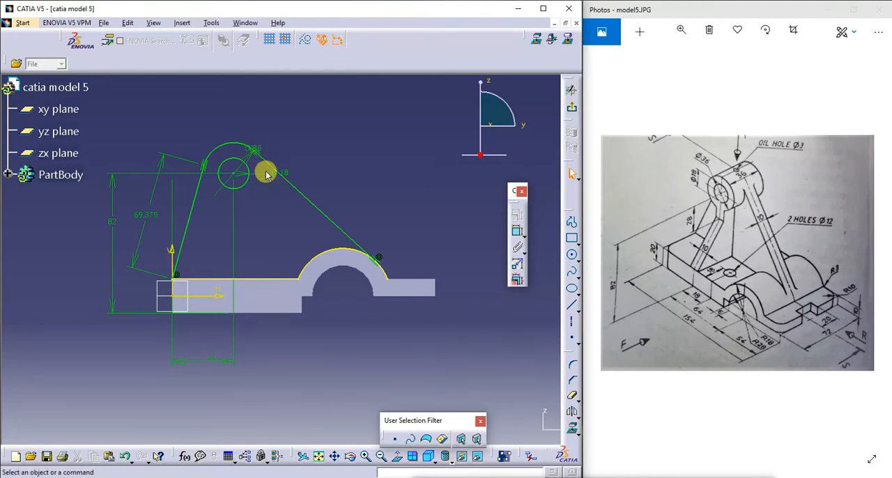
{"action": "left_click", "coordinate": [143, 217]}
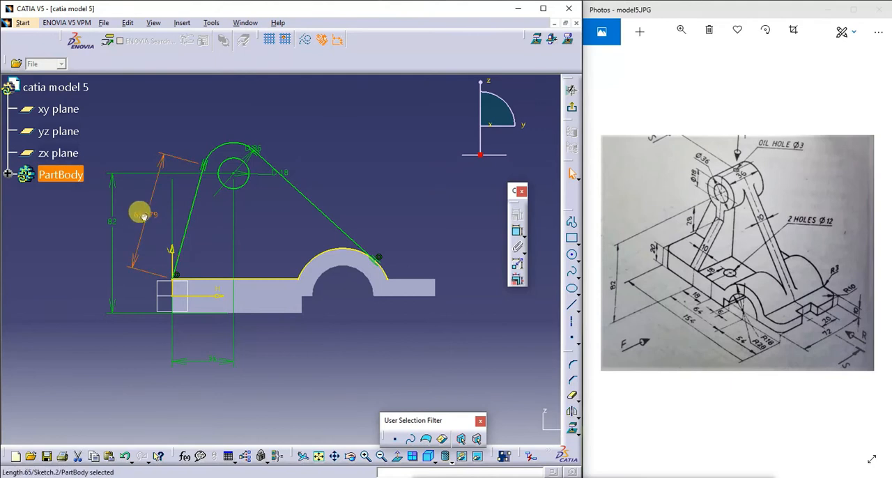
{"action": "key", "text": "Delete"}
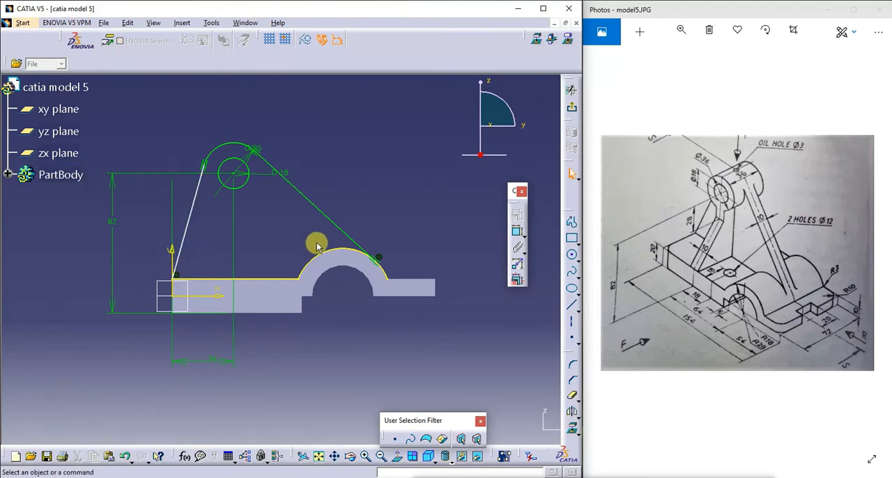
- Dimension the length of the slanted line rising from the base corner and exit the sketch
{"action": "left_click", "coordinate": [516, 231]}
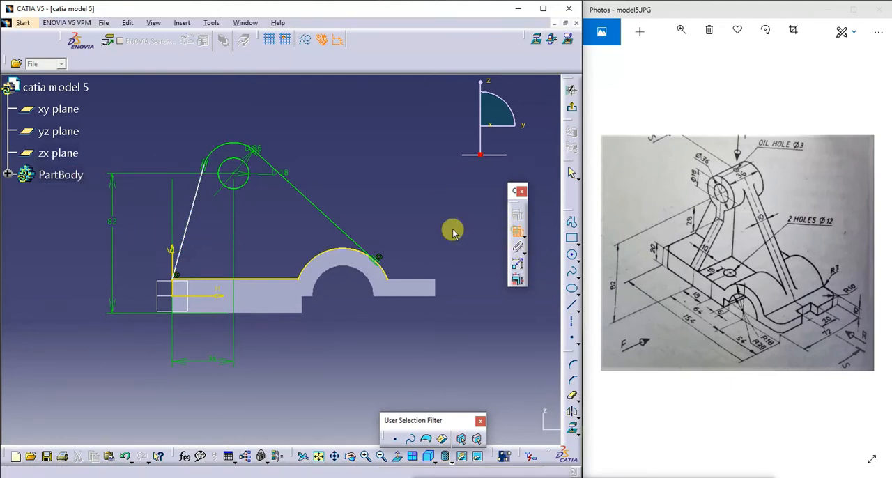
{"action": "left_click", "coordinate": [195, 214]}
{"action": "left_click", "coordinate": [137, 202]}
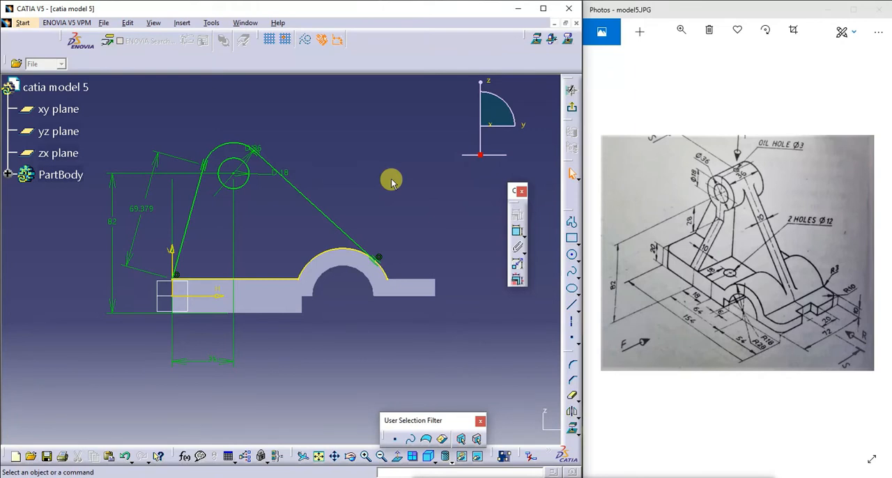
{"action": "left_click", "coordinate": [571, 106]}
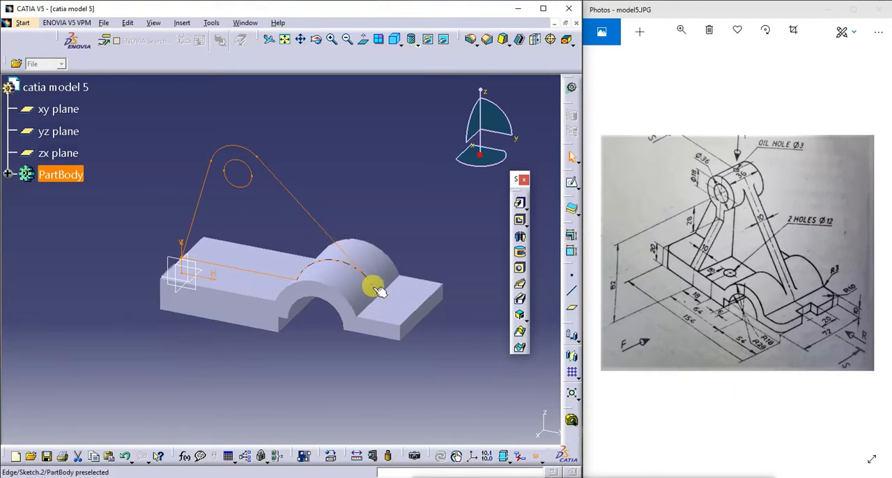
- Try to pad the boss support sketch despite its open profiles, and cancel the pad
{"action": "left_click", "coordinate": [519, 206]}
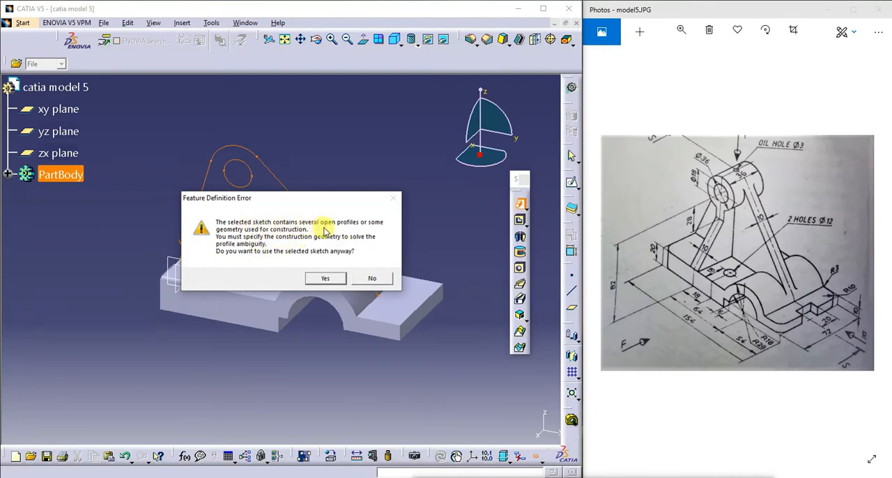
{"action": "left_click", "coordinate": [332, 279]}
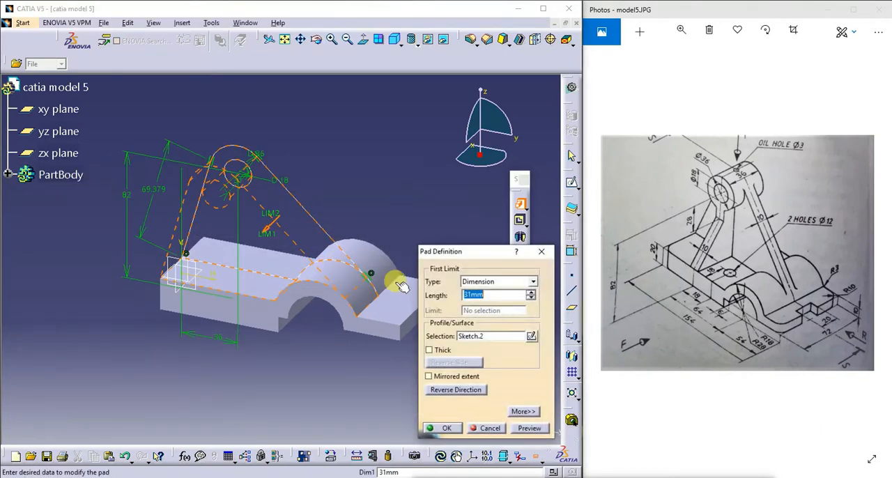
{"action": "left_click", "coordinate": [488, 429]}
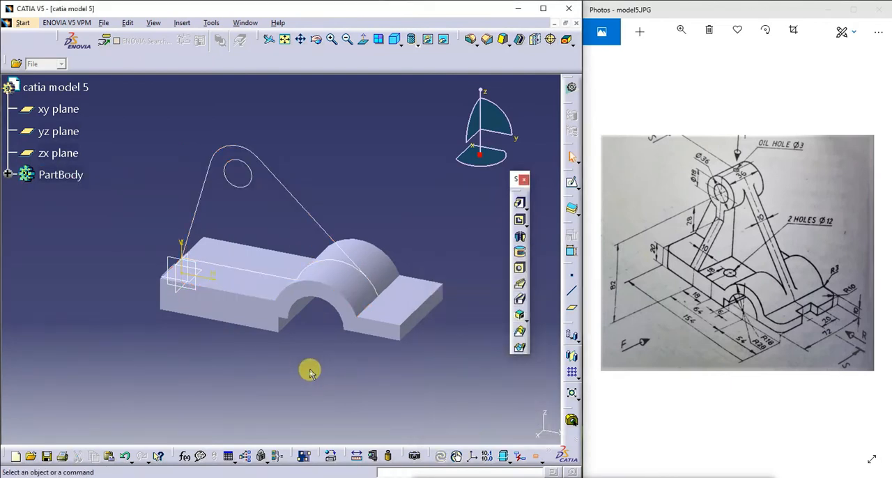
- Reopen the boss support sketch, replace the length dimension on the slanted line rising from the base corner, and exit the sketch
{"action": "double_click", "coordinate": [317, 221]}
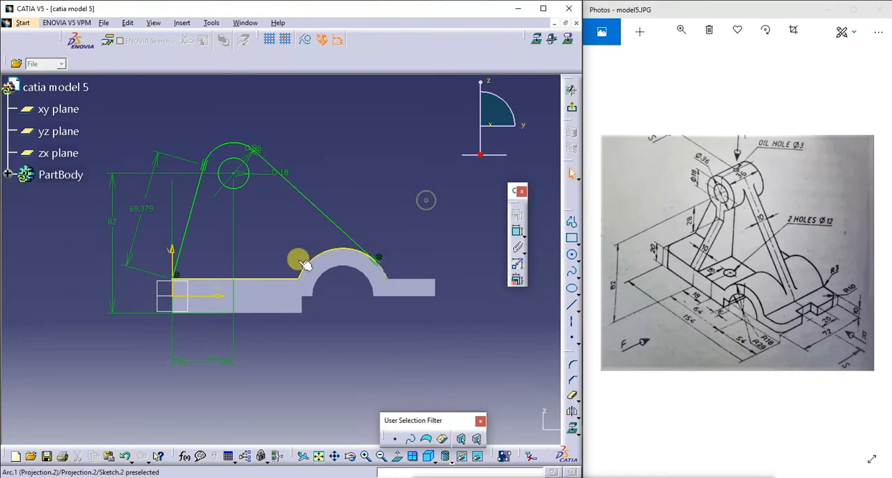
{"action": "left_click", "coordinate": [140, 211]}
{"action": "key", "text": "Delete"}
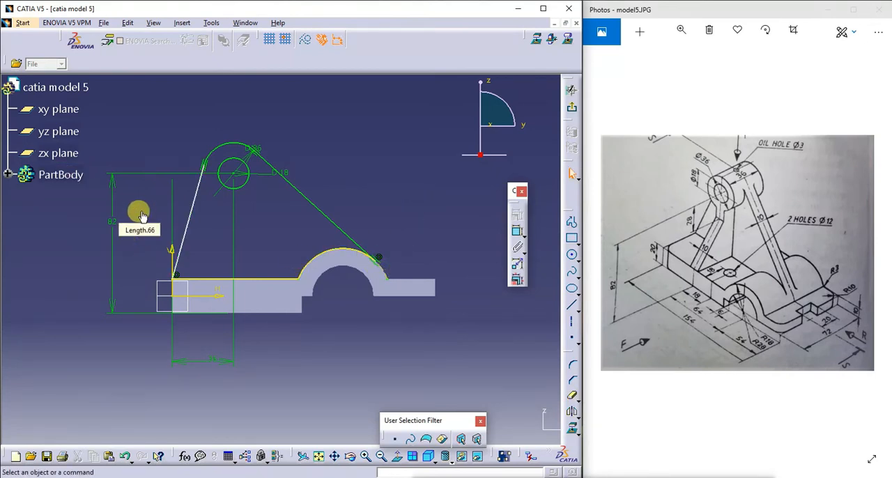
{"action": "left_click", "coordinate": [516, 231]}
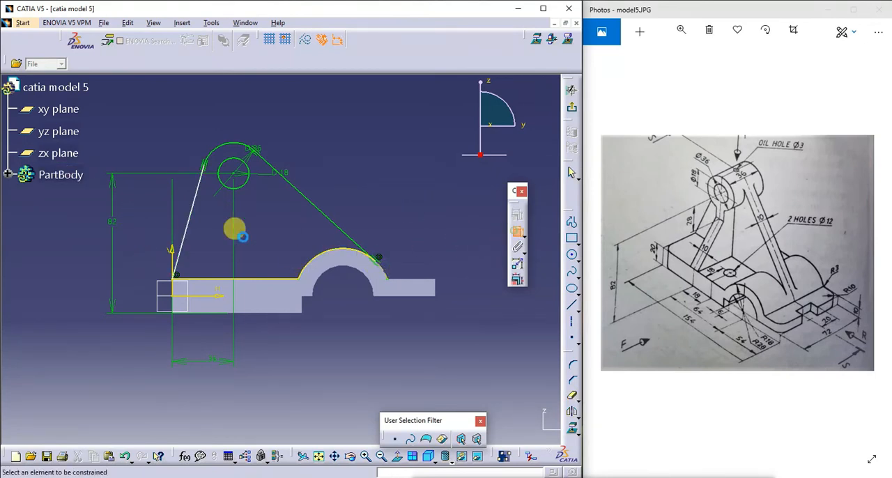
{"action": "left_click", "coordinate": [192, 212]}
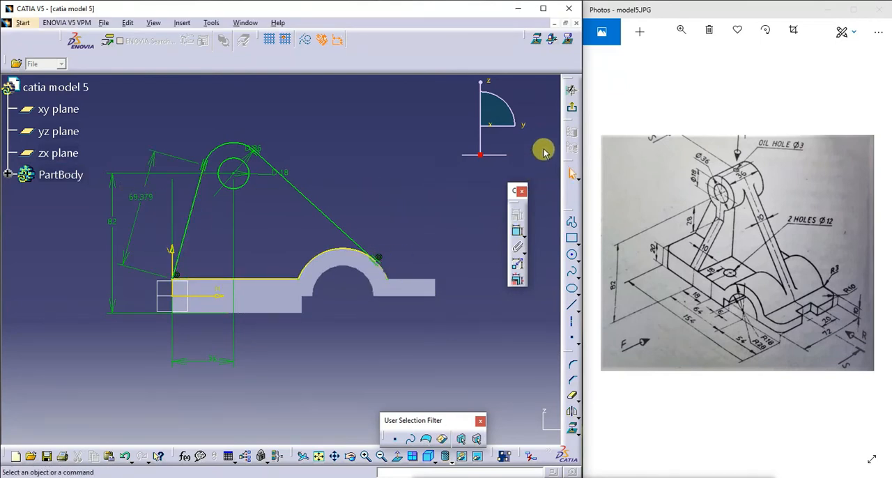
{"action": "left_click", "coordinate": [570, 91]}
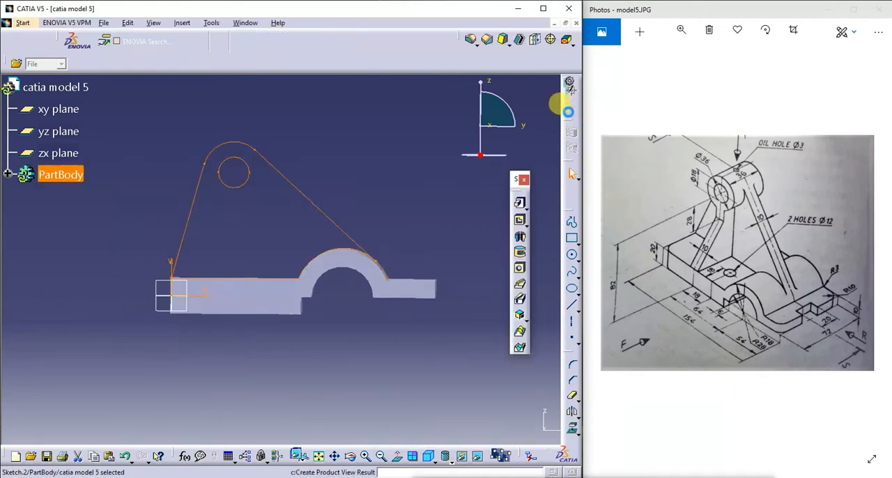
- Retry padding the revised boss support sketch, accepting the ambiguous profile, and cancel the pad
{"action": "left_click", "coordinate": [519, 202]}
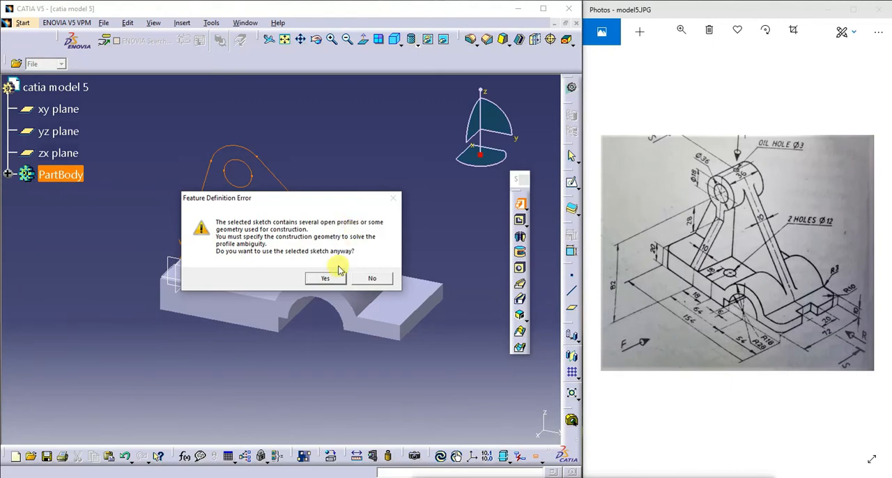
{"action": "left_click", "coordinate": [331, 278]}
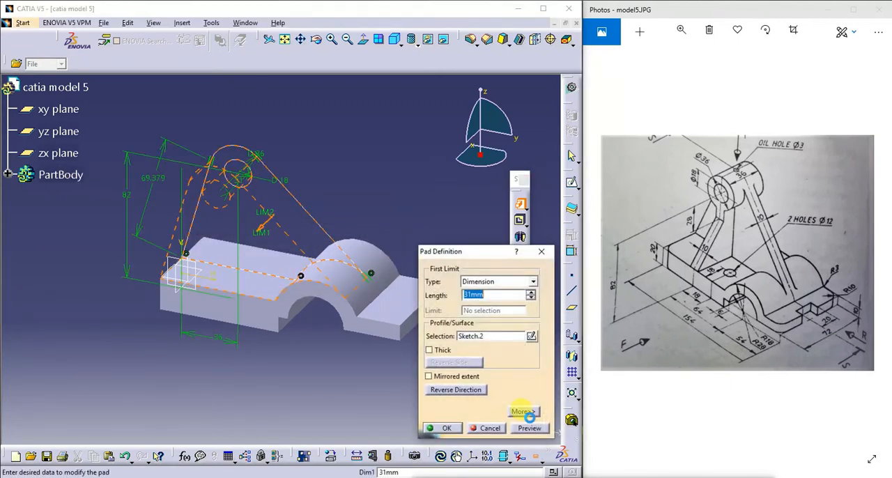
{"action": "left_click", "coordinate": [490, 427]}
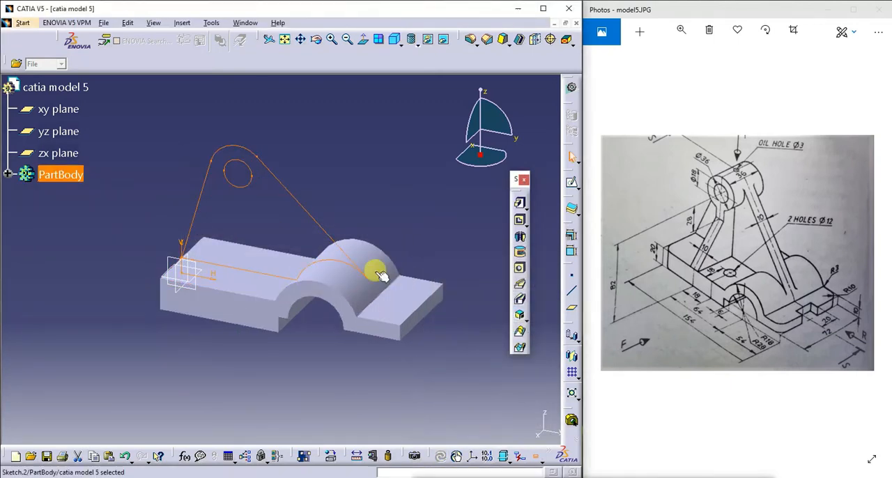
- Reopen the boss support sketch and examine the slanted line's junction with the arch and the tangencies around the boss for gaps
{"action": "left_click", "coordinate": [400, 177]}
{"action": "double_click", "coordinate": [297, 198]}
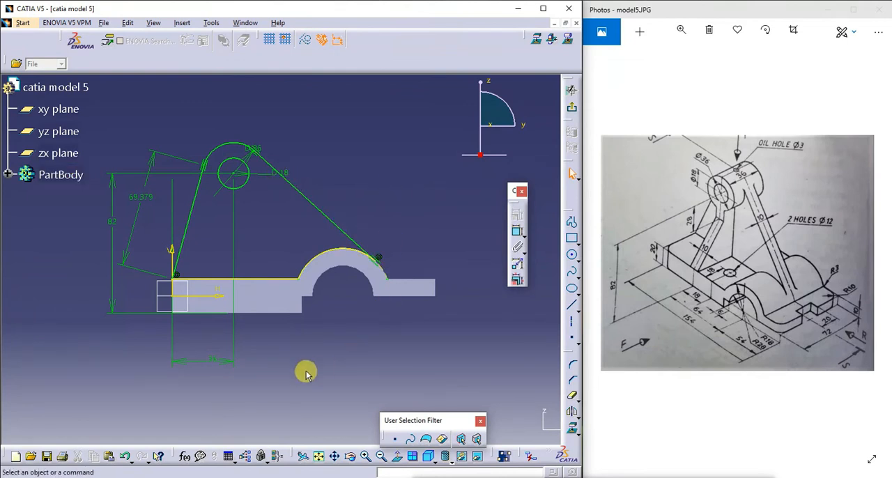
{"action": "left_click", "coordinate": [364, 456]}
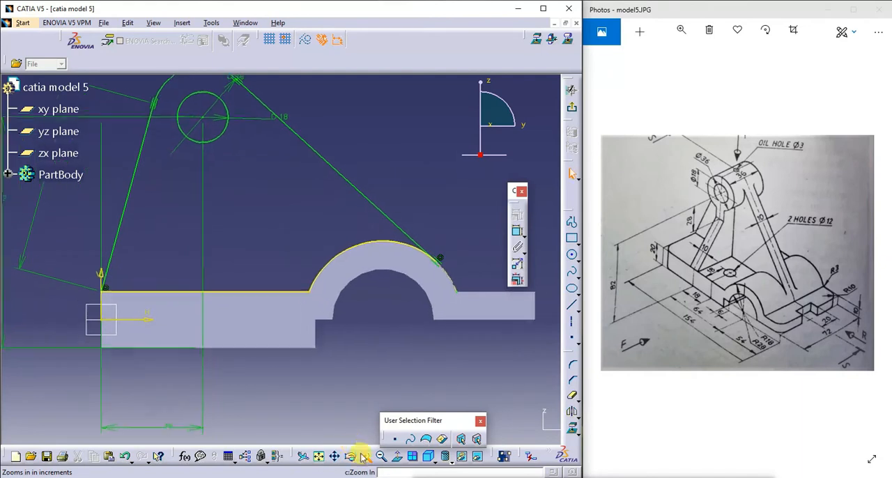
{"action": "left_click", "coordinate": [363, 457]}
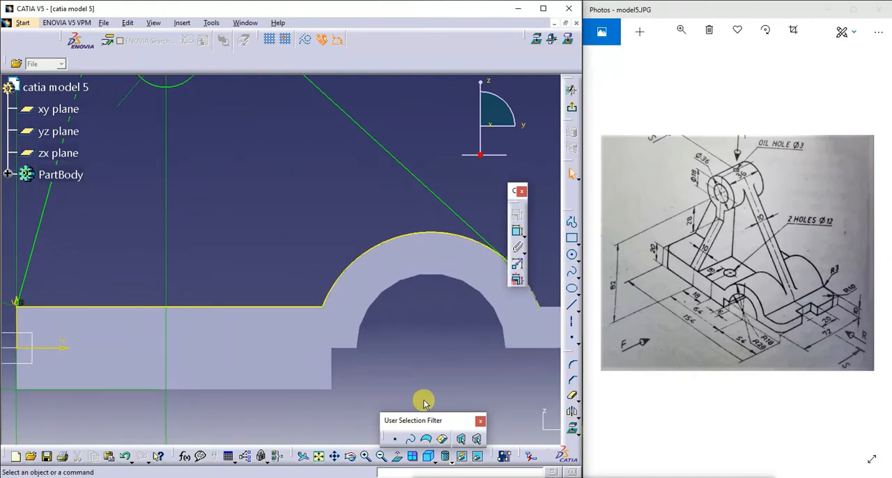
{"action": "left_click", "coordinate": [335, 456]}
{"action": "left_click_drag", "start_coordinate": [404, 354], "coordinate": [305, 376]}
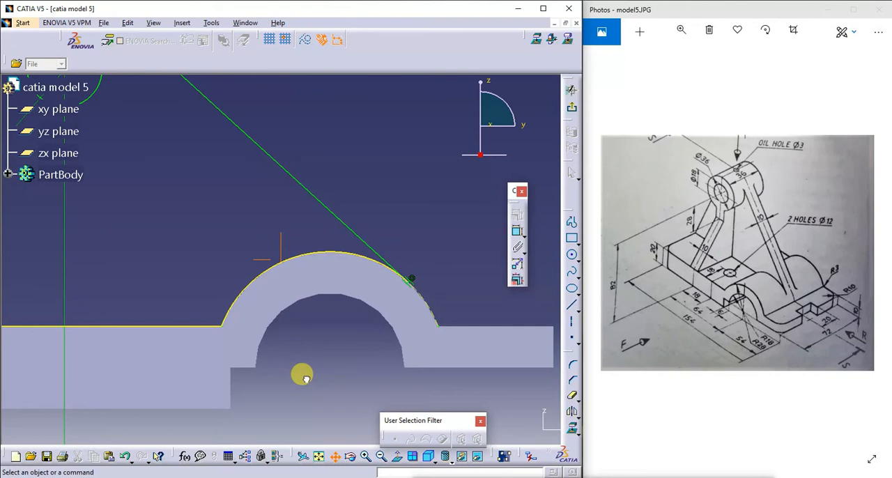
{"action": "left_click_drag", "start_coordinate": [304, 377], "coordinate": [456, 477]}
{"action": "left_click_drag", "start_coordinate": [301, 316], "coordinate": [368, 325]}
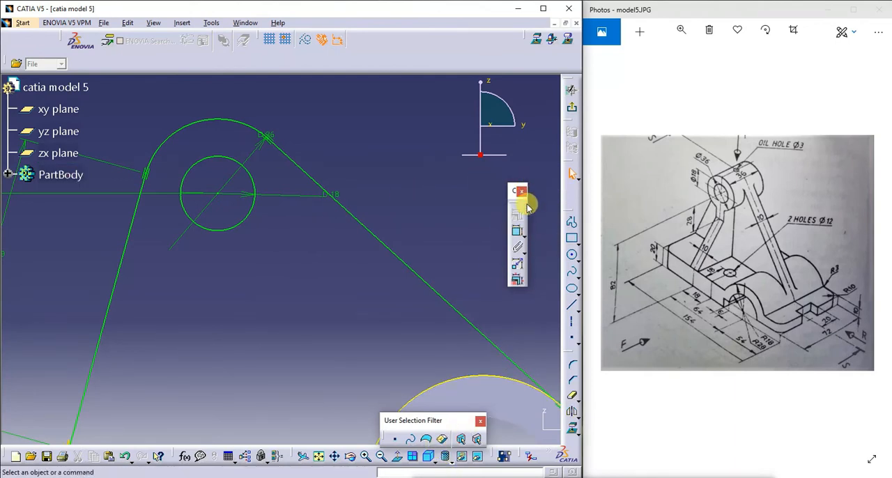
- Examine the profile's corner where the slanted line meets the base's top edge for a gap or stray geometry
{"action": "left_click", "coordinate": [317, 457]}
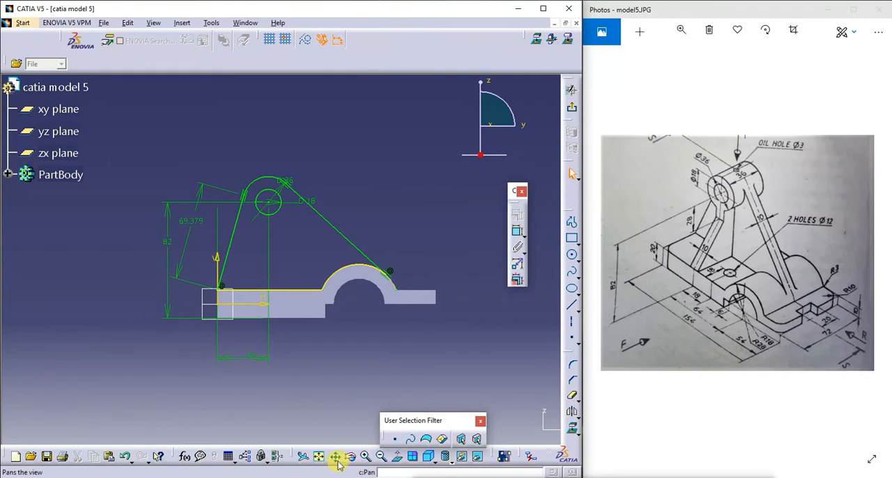
{"action": "left_click_drag", "start_coordinate": [290, 298], "coordinate": [334, 214]}
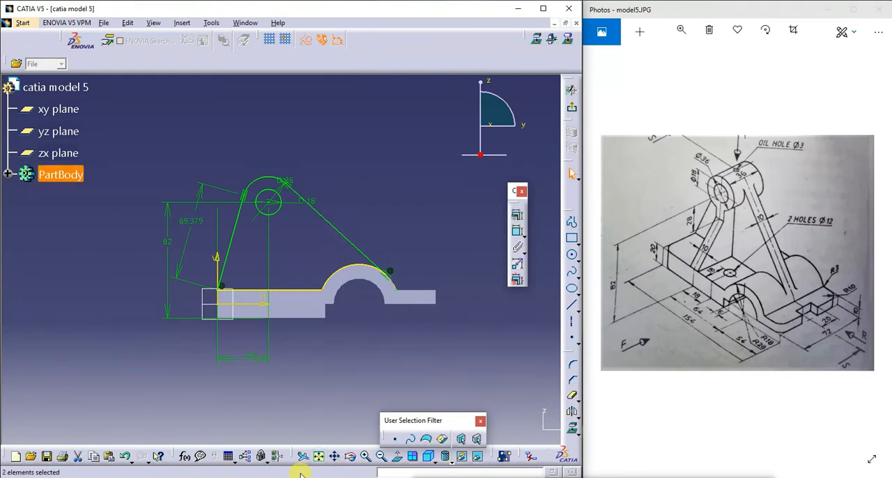
{"action": "left_click", "coordinate": [336, 456]}
{"action": "mouse_move", "coordinate": [322, 346]}
{"action": "left_mouse_down"}
{"action": "mouse_move", "coordinate": [368, 248]}
{"action": "mouse_move", "coordinate": [372, 256]}
{"action": "left_mouse_up"}
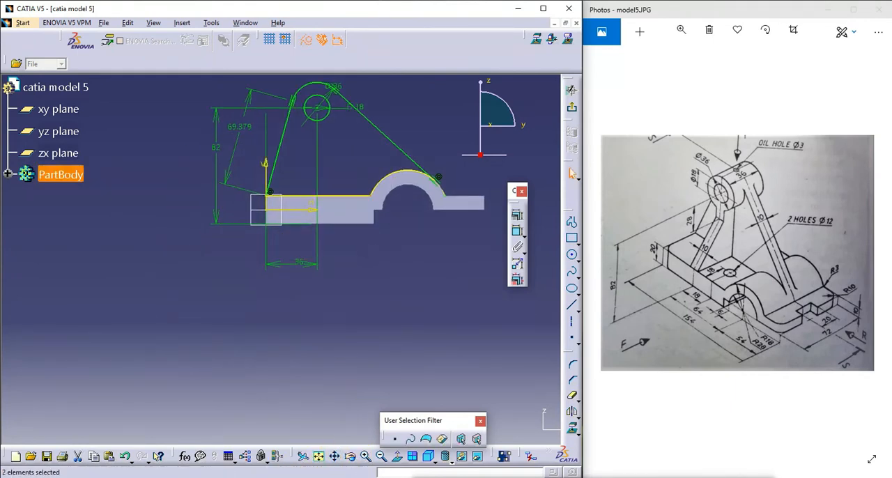
{"action": "left_click", "coordinate": [365, 456]}
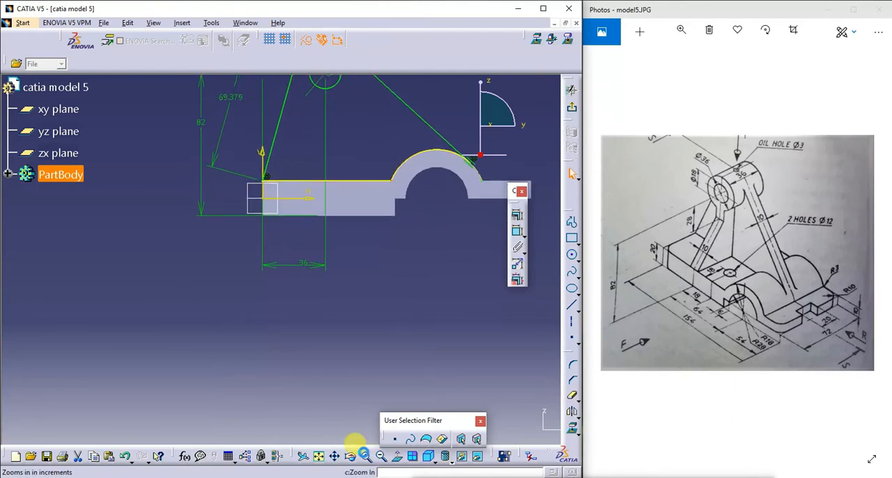
{"action": "left_click", "coordinate": [365, 456]}
{"action": "left_click", "coordinate": [365, 455]}
{"action": "left_click", "coordinate": [364, 456]}
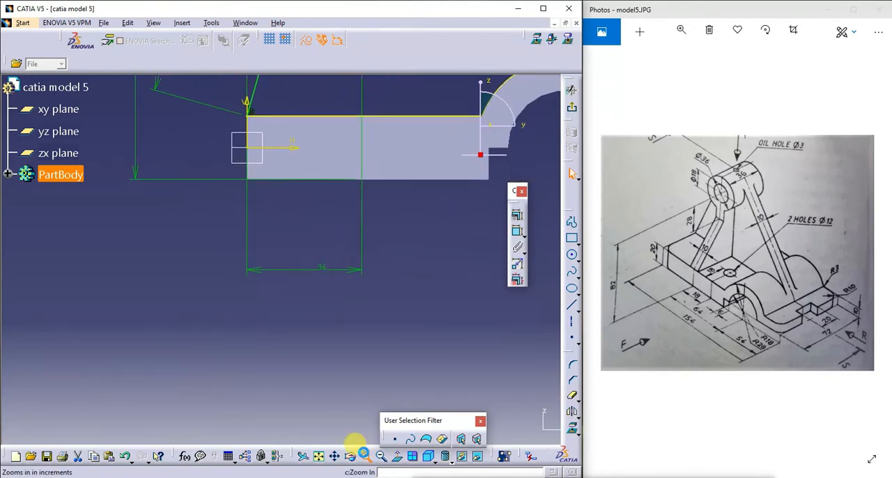
{"action": "left_click", "coordinate": [335, 456]}
{"action": "left_click_drag", "start_coordinate": [349, 208], "coordinate": [291, 432]}
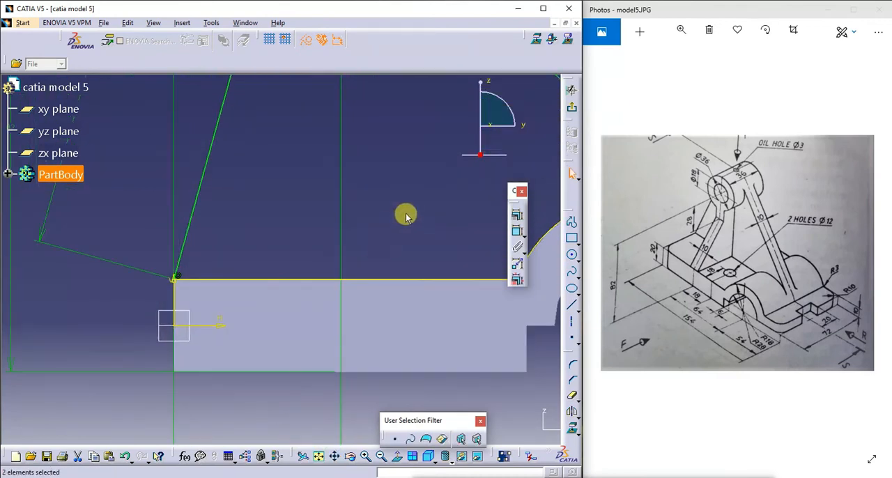
{"action": "left_click", "coordinate": [394, 254]}
{"action": "left_click", "coordinate": [171, 279]}
{"action": "left_click", "coordinate": [422, 182]}
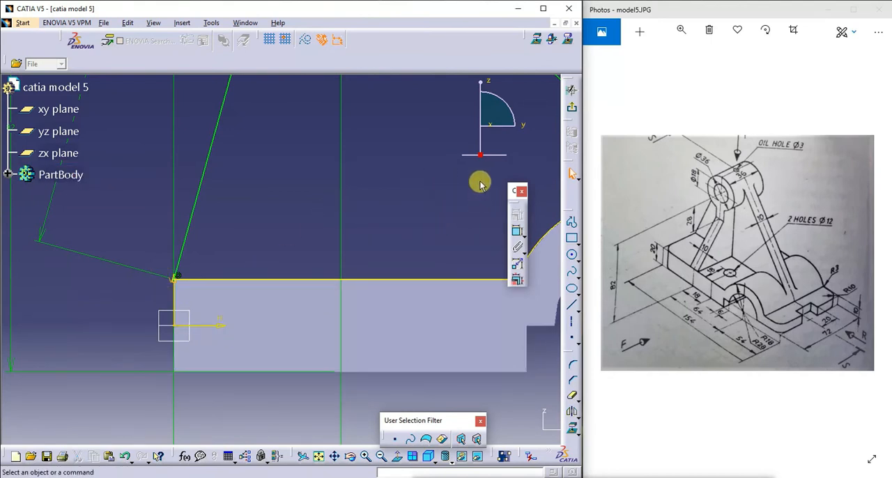
- Try to quick-trim the projected arch arc where the long slanted line meets it
{"action": "left_click", "coordinate": [339, 457]}
{"action": "mouse_move", "coordinate": [435, 148]}
{"action": "left_mouse_down"}
{"action": "mouse_move", "coordinate": [350, 377]}
{"action": "mouse_move", "coordinate": [127, 191]}
{"action": "left_mouse_up"}
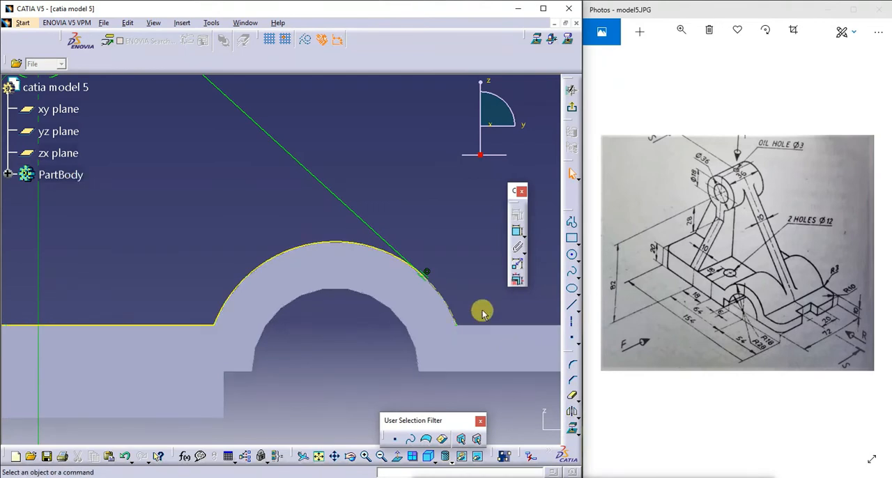
{"action": "left_click", "coordinate": [571, 395]}
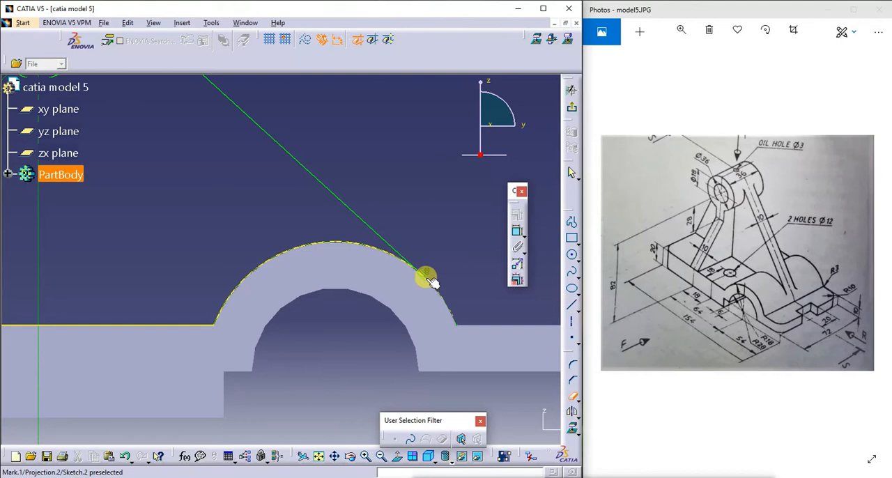
{"action": "left_click", "coordinate": [428, 282]}
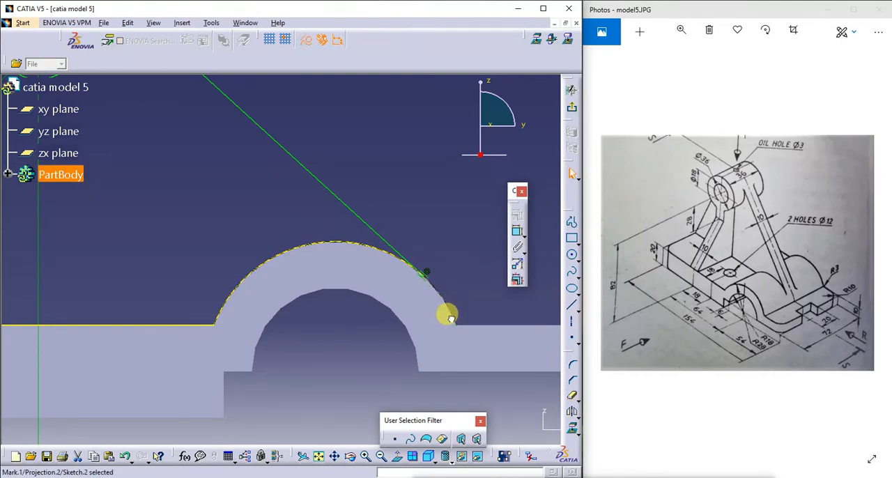
{"action": "left_click", "coordinate": [425, 275]}
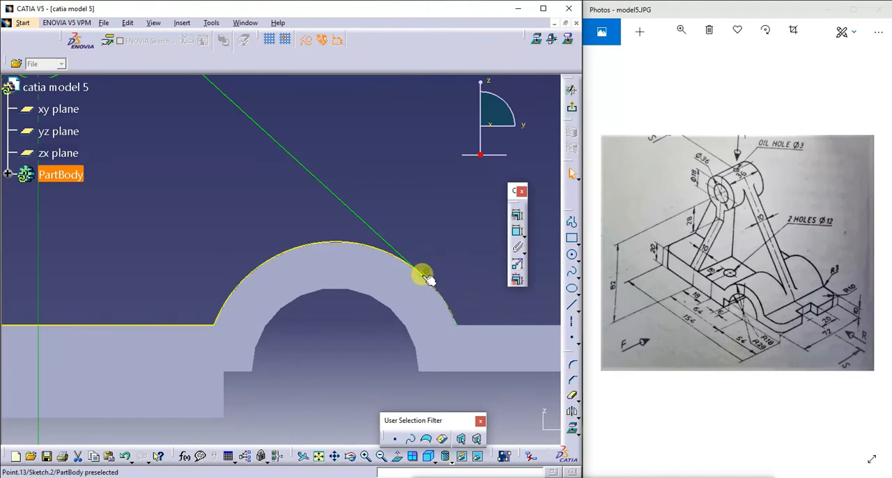
{"action": "left_click", "coordinate": [448, 259]}
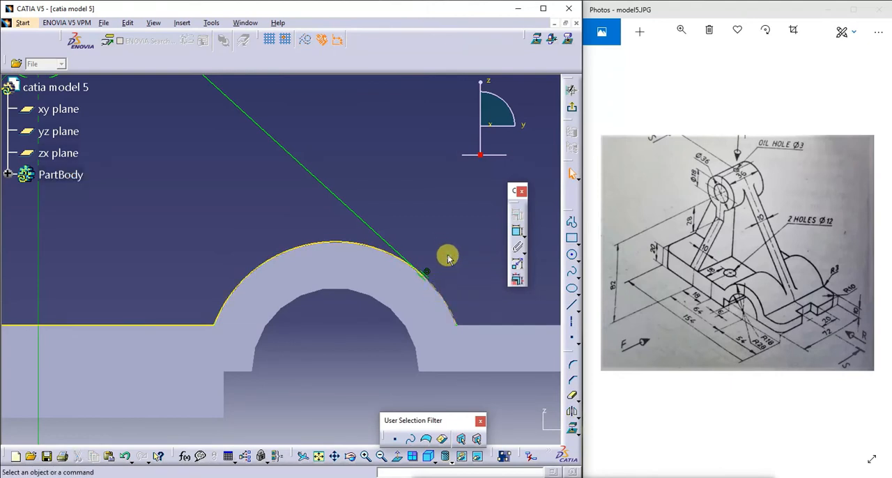
- Exit the sketch and try to pad it, declining the ambiguous profile and closing the pad definition
{"action": "left_click", "coordinate": [568, 91]}
{"action": "left_click", "coordinate": [520, 221]}
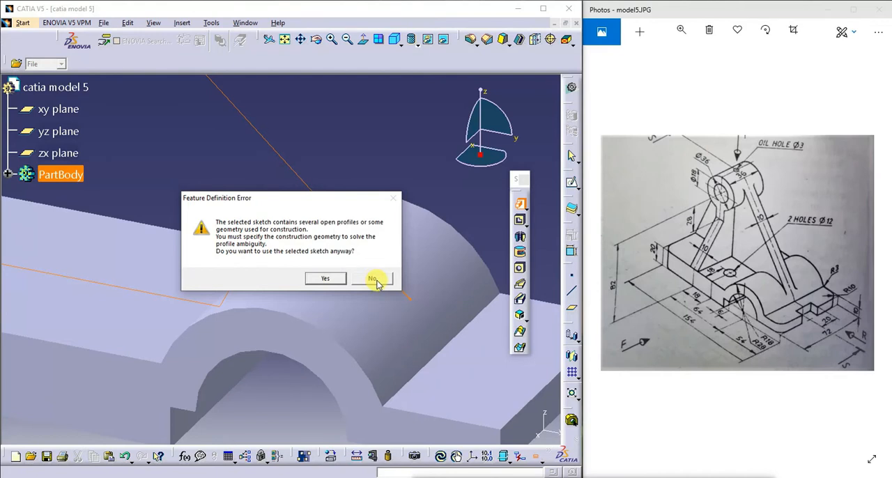
{"action": "left_click", "coordinate": [374, 279]}
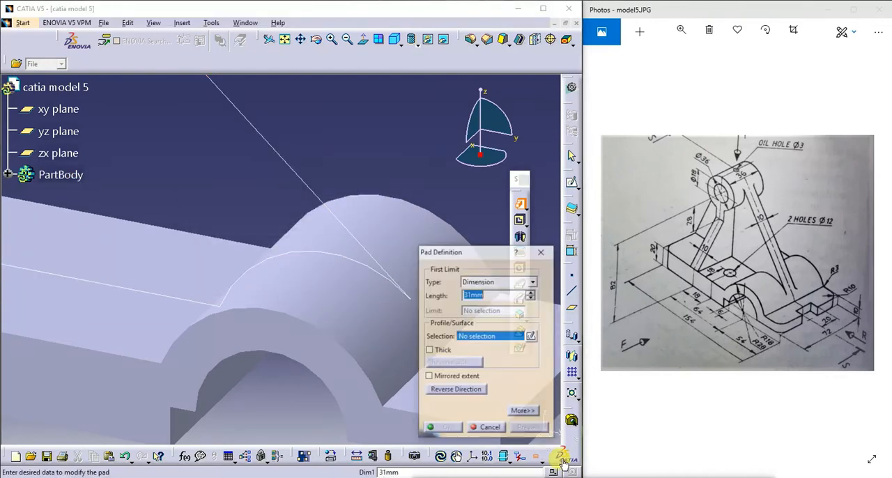
{"action": "left_click", "coordinate": [542, 251]}
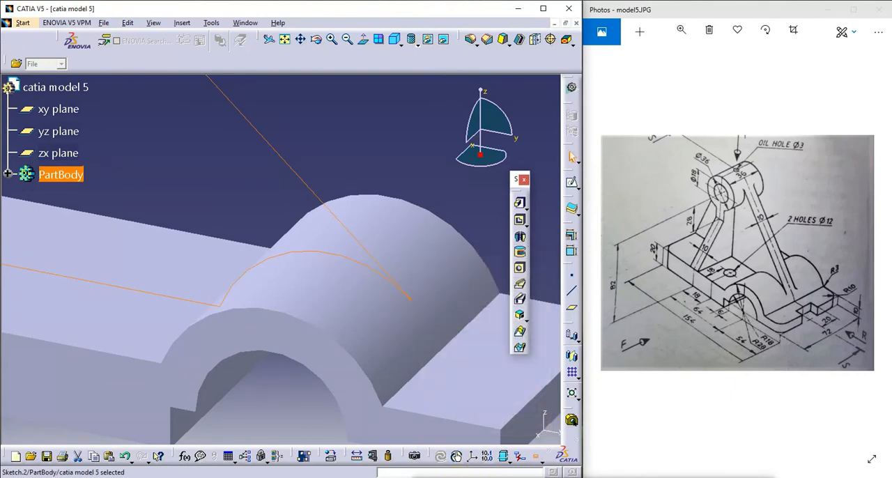
- Project the straight top edge of the base's thick end onto the emptied sketch's plane
{"action": "mouse_move", "coordinate": [545, 473]}
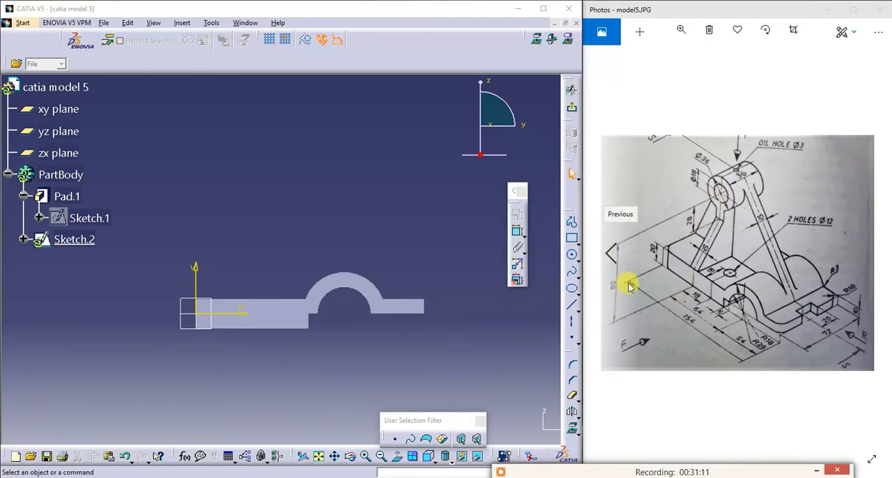
{"action": "left_click", "coordinate": [502, 330]}
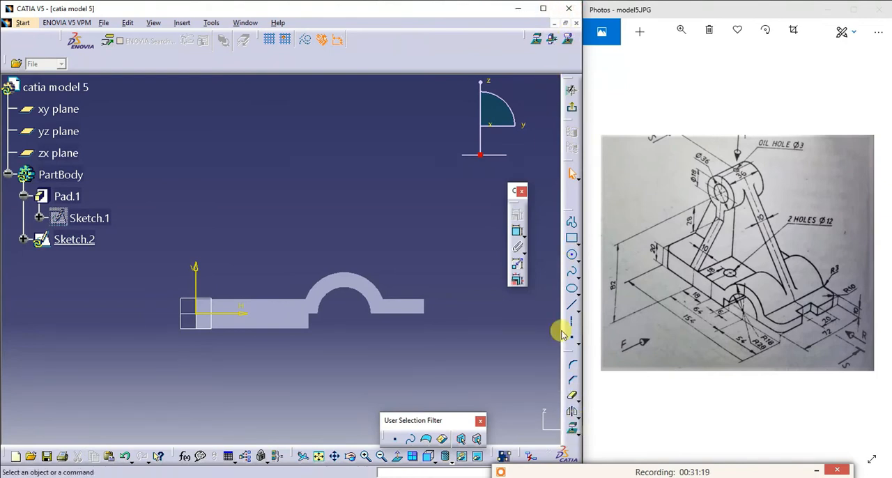
{"action": "left_click", "coordinate": [574, 432]}
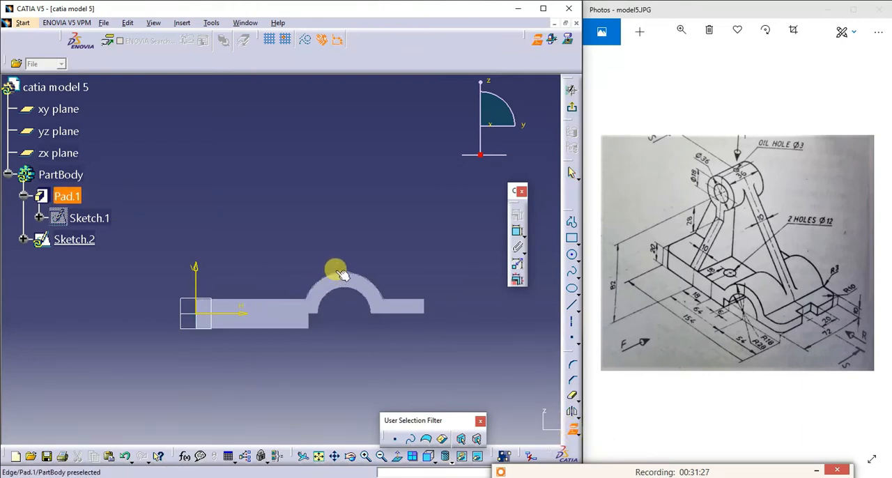
{"action": "left_click", "coordinate": [280, 301]}
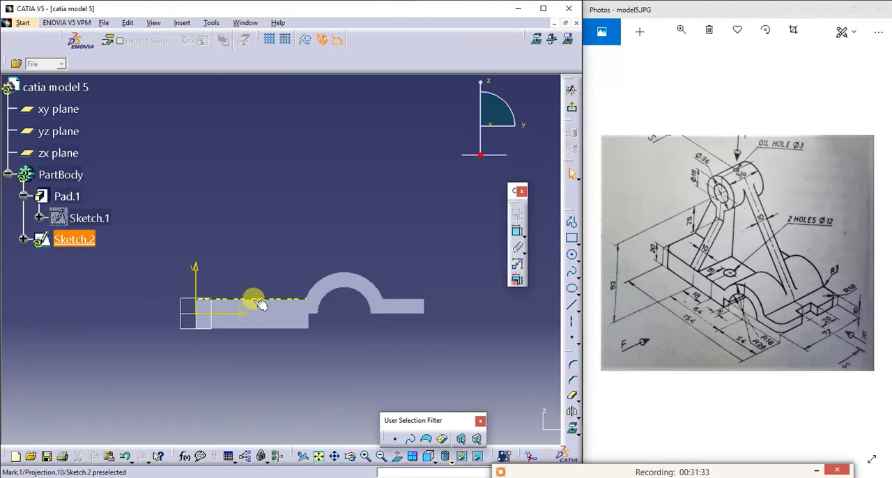
- Project the arch's outer arc onto the sketch plane and draw a circle of about 24.5 mm radius above the base's thick end
{"action": "left_click", "coordinate": [573, 429]}
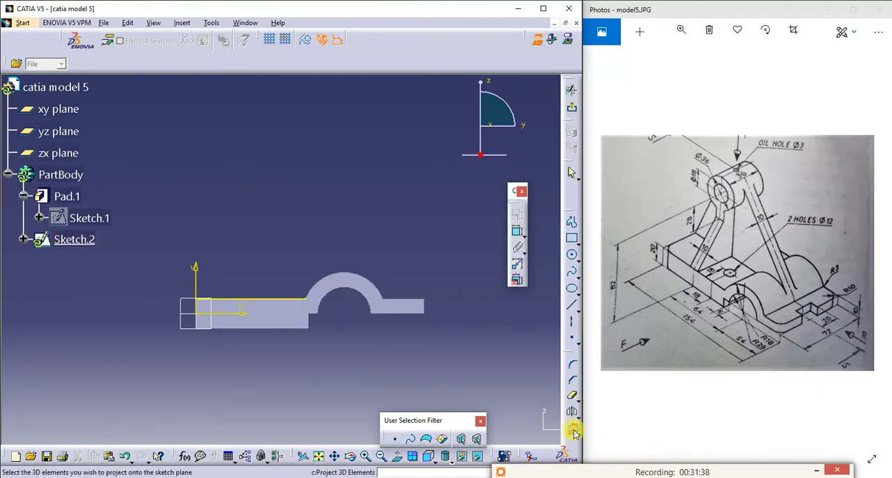
{"action": "left_click", "coordinate": [354, 273]}
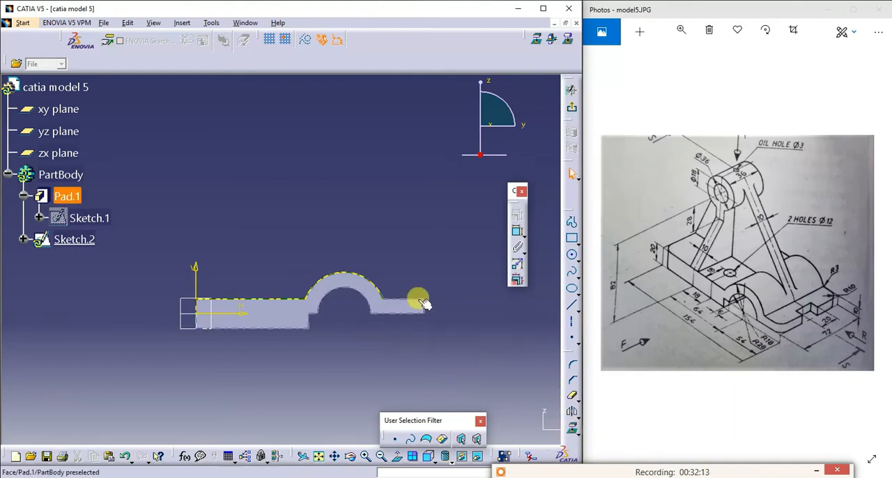
{"action": "left_click", "coordinate": [571, 255]}
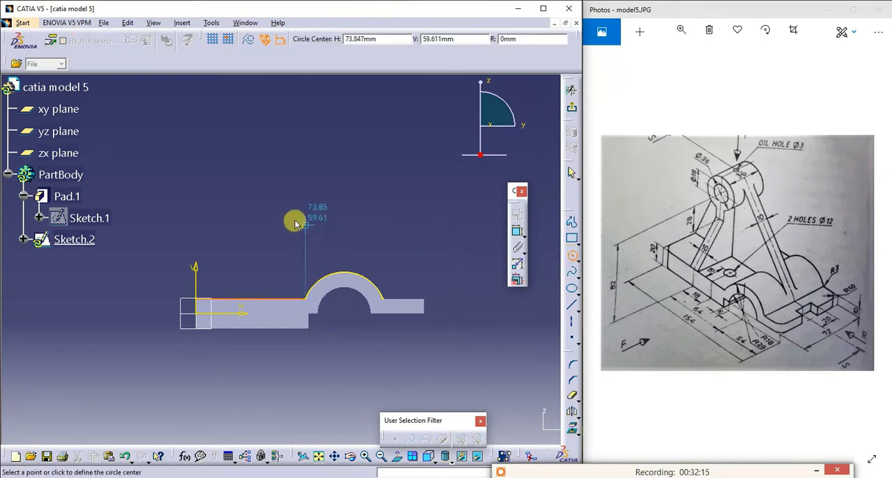
{"action": "left_click", "coordinate": [259, 156]}
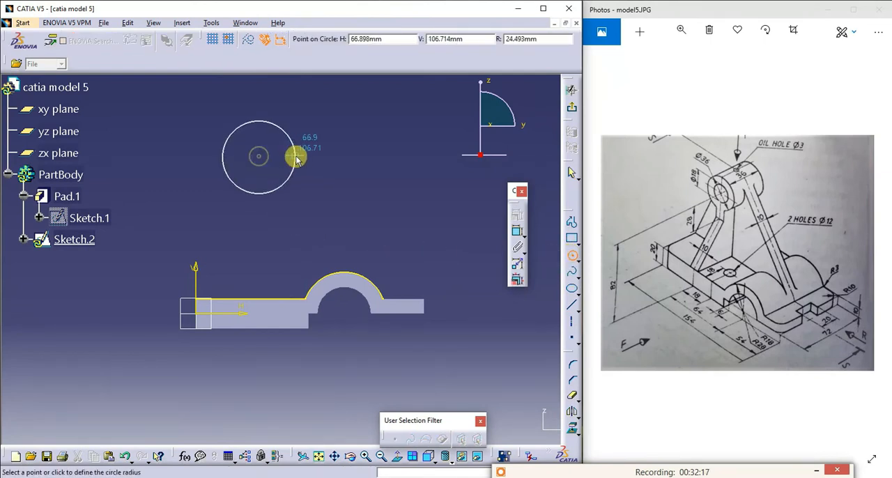
{"action": "left_click", "coordinate": [295, 158]}
{"action": "left_click", "coordinate": [571, 254]}
{"action": "left_click", "coordinate": [354, 182]}
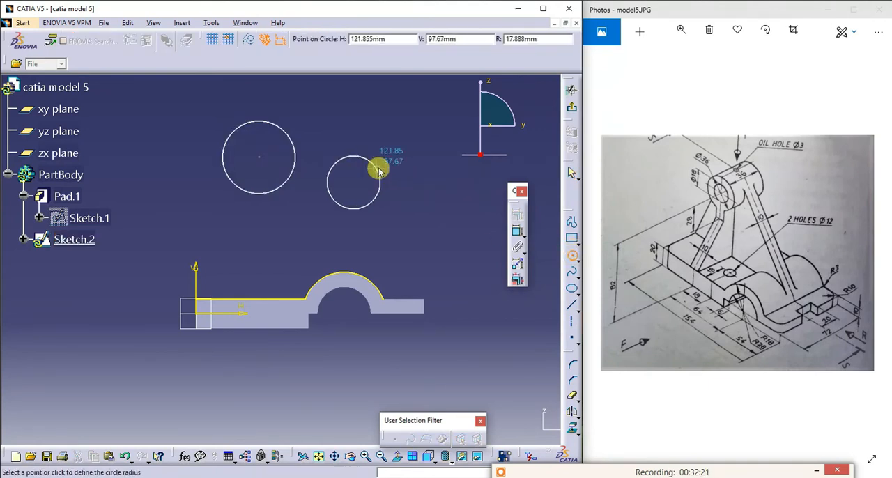
{"action": "key", "text": "Escape"}
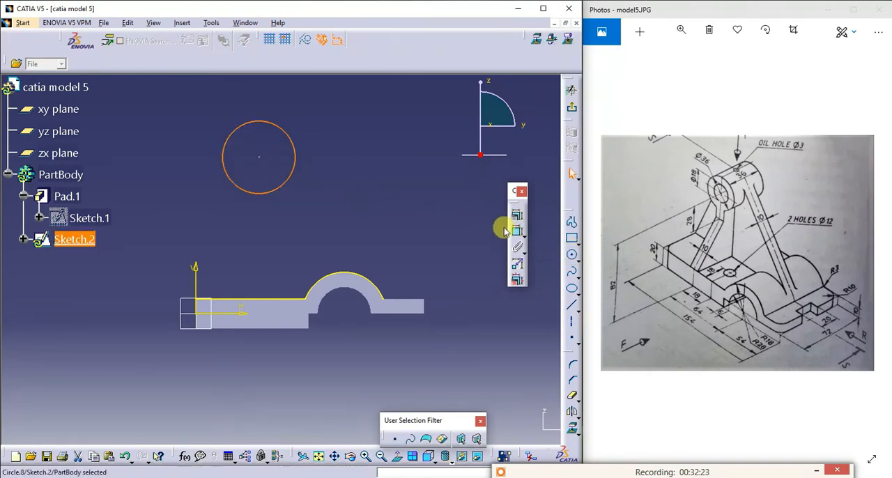
- Draw a second, separate circle of similar size above the arch, beside the first circle
{"action": "left_click", "coordinate": [574, 256]}
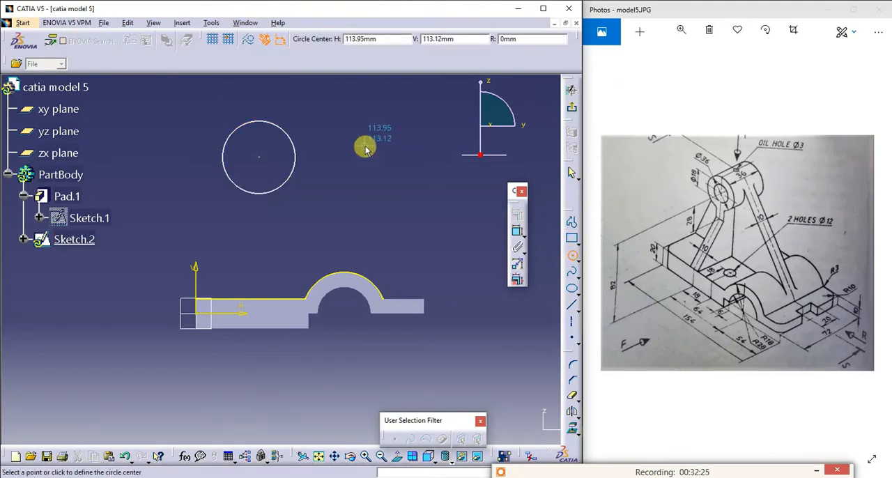
{"action": "left_click", "coordinate": [390, 120]}
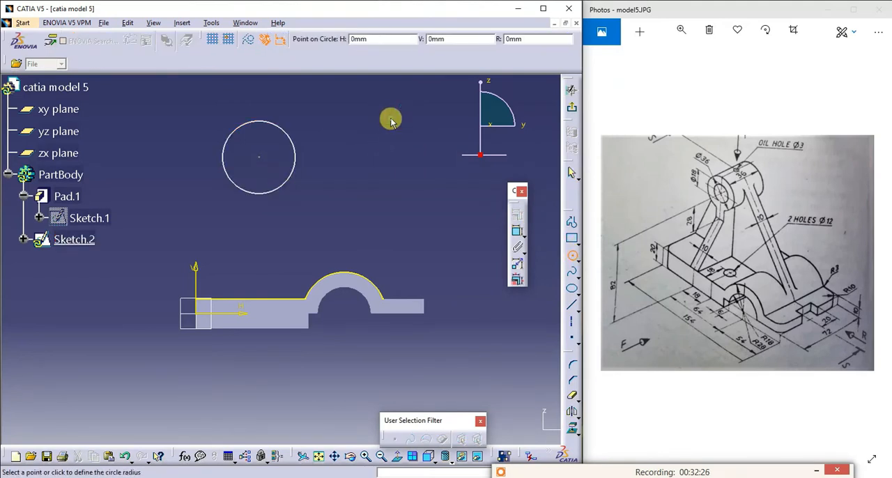
{"action": "left_click", "coordinate": [426, 114]}
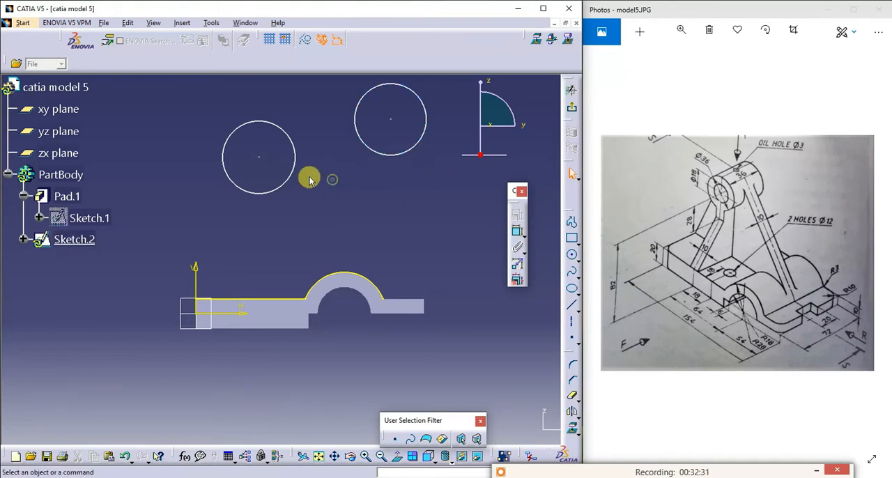
{"action": "left_click", "coordinate": [295, 153]}
{"action": "left_click", "coordinate": [365, 143], "text": "ctrl"}
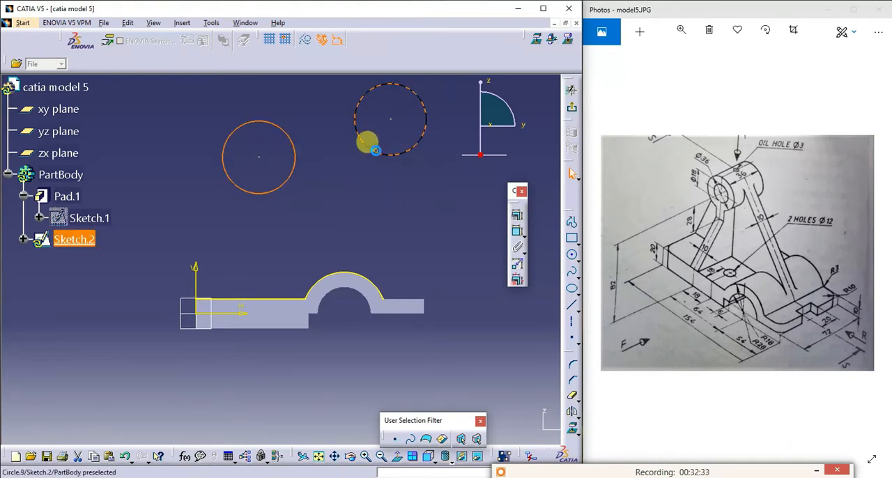
{"action": "left_click", "coordinate": [518, 213]}
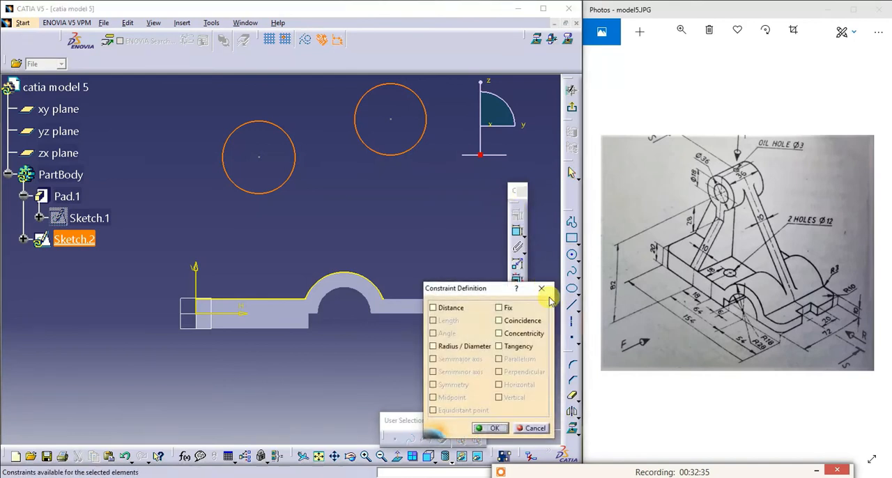
{"action": "left_click", "coordinate": [523, 334]}
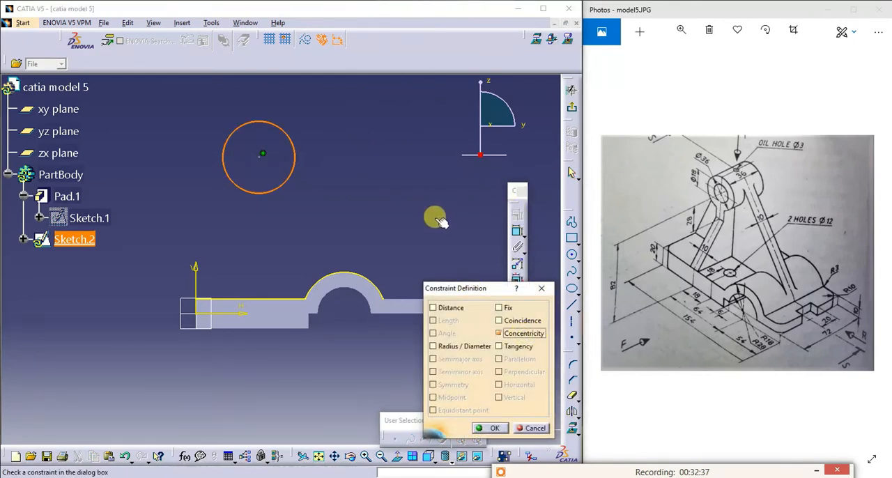
{"action": "left_click", "coordinate": [365, 206]}
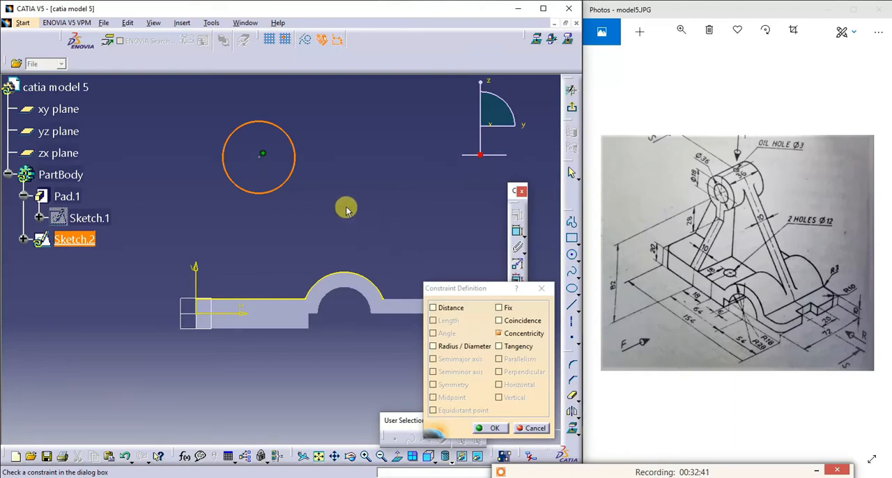
{"action": "key", "text": "Escape"}
- Shrink the second circle to about 29 mm in diameter so it is smaller than the first
{"action": "left_click", "coordinate": [434, 198]}
{"action": "mouse_move", "coordinate": [406, 148]}
{"action": "left_mouse_down"}
{"action": "mouse_move", "coordinate": [393, 128]}
{"action": "mouse_move", "coordinate": [396, 139]}
{"action": "left_mouse_up"}
{"action": "left_click", "coordinate": [412, 169]}
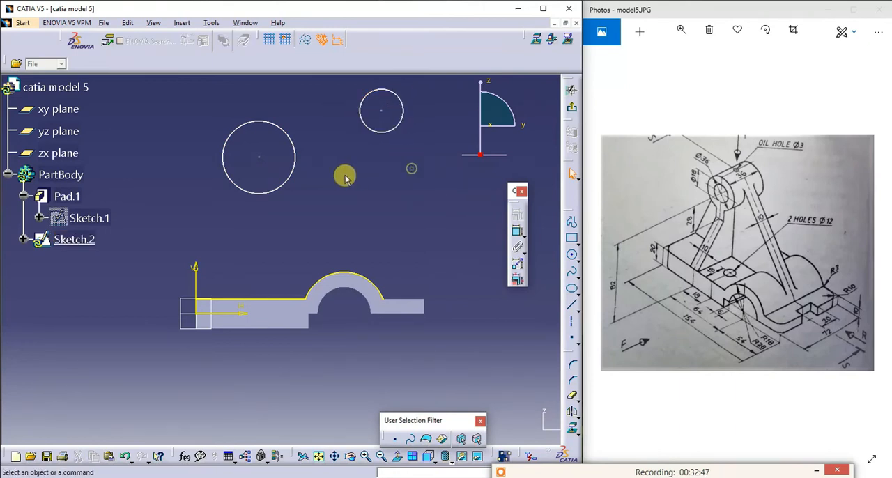
- Make the smaller circle concentric with the larger one using a Concentricity constraint
{"action": "left_click", "coordinate": [295, 162]}
{"action": "left_click", "coordinate": [383, 130], "text": "ctrl"}
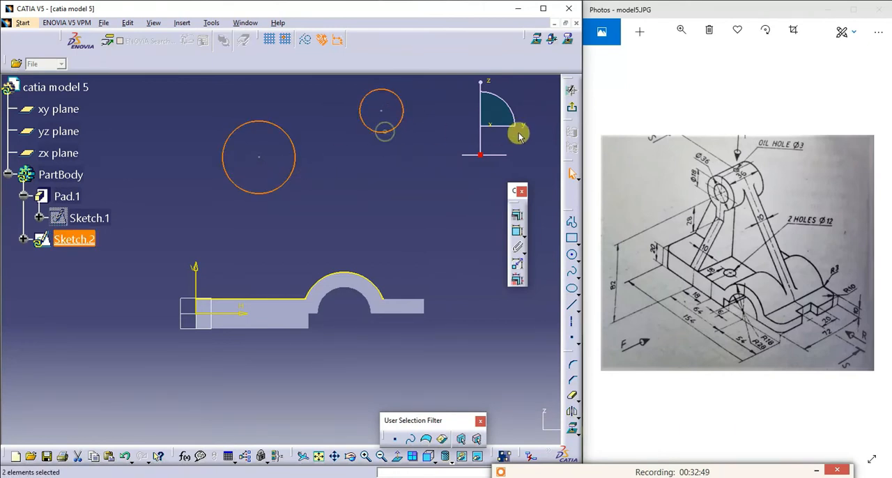
{"action": "left_click", "coordinate": [517, 213]}
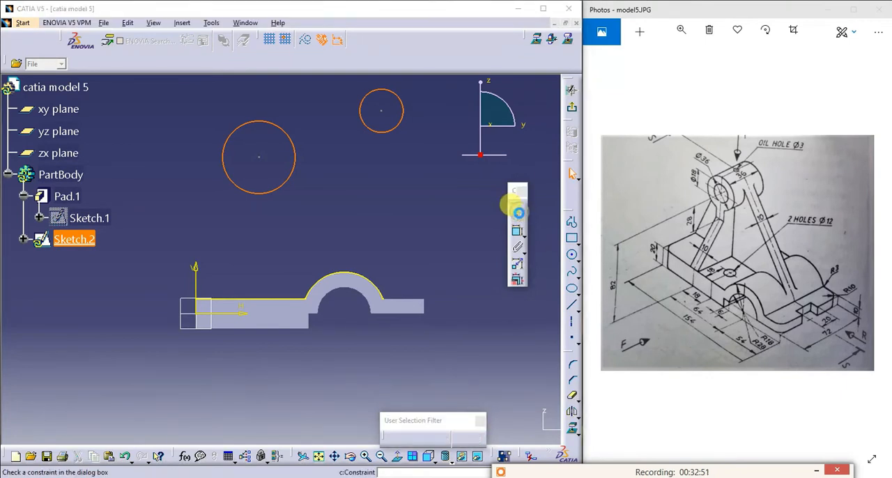
{"action": "left_click", "coordinate": [518, 333]}
{"action": "left_click", "coordinate": [495, 427]}
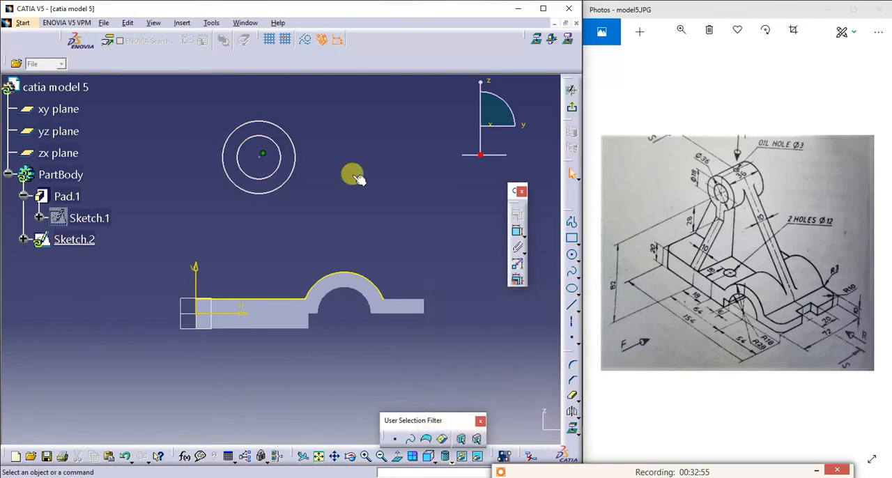
- Dimension the outer boss circle and set its diameter to 36 mm
{"action": "left_click", "coordinate": [519, 231]}
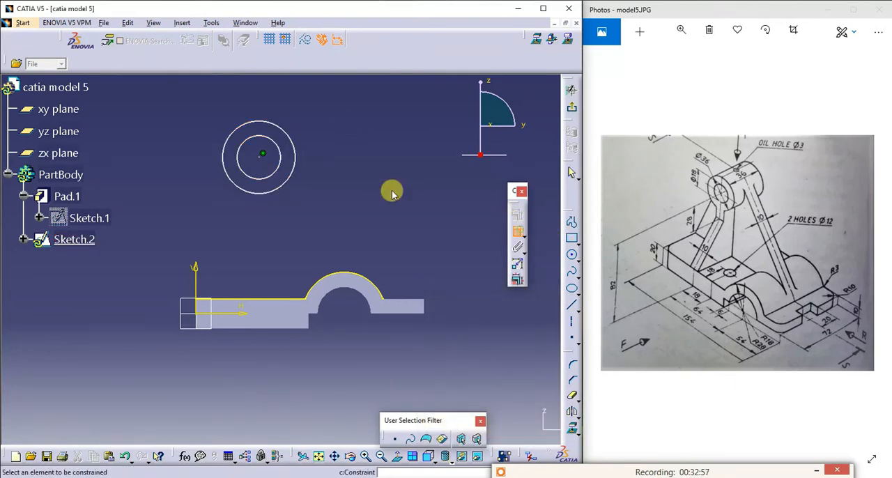
{"action": "left_click", "coordinate": [298, 156]}
{"action": "left_click", "coordinate": [353, 165]}
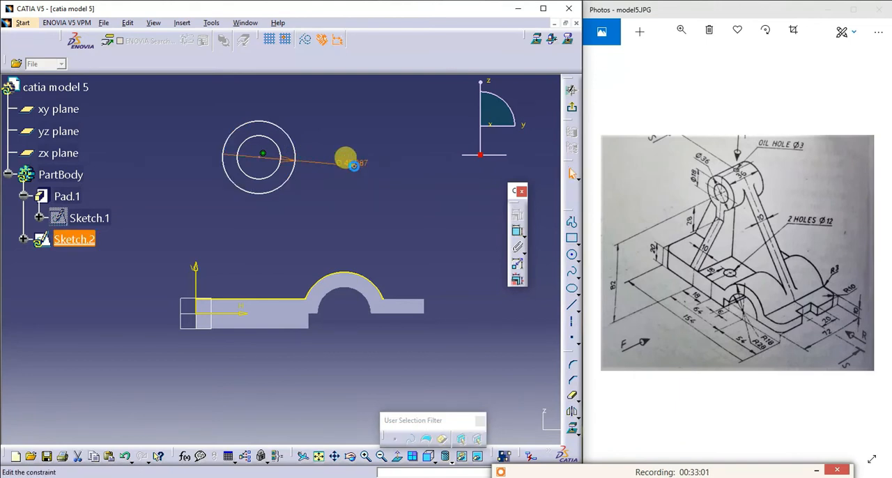
{"action": "double_click", "coordinate": [354, 165]}
{"action": "type", "text": "3"}
{"action": "key", "text": "Return"}
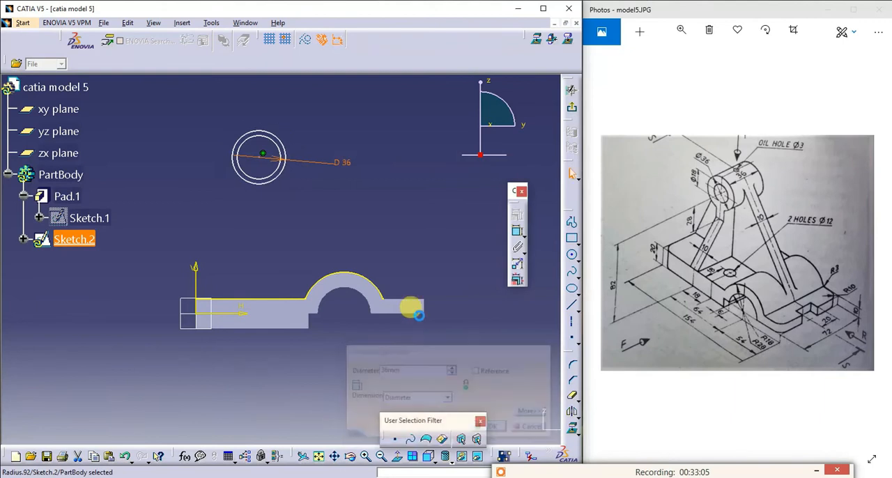
- Dimension the inner boss circle and set its diameter to 18 mm
{"action": "left_click", "coordinate": [516, 230]}
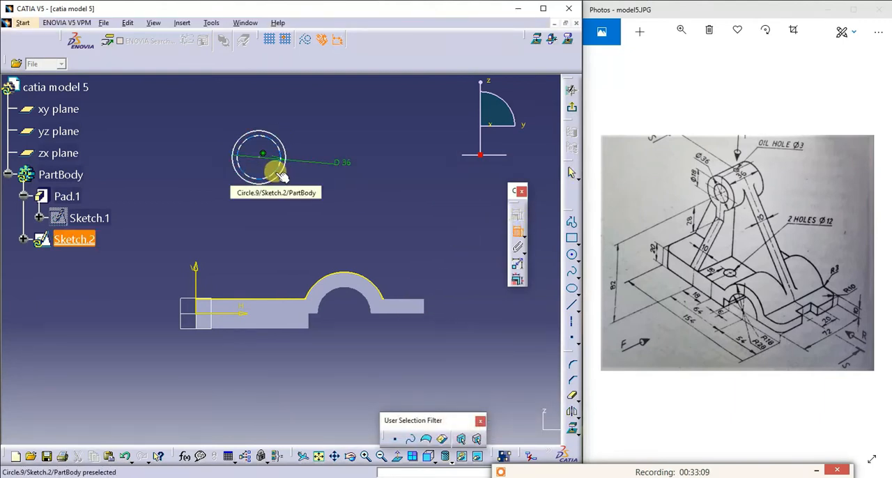
{"action": "left_click", "coordinate": [277, 172]}
{"action": "left_click", "coordinate": [310, 197]}
{"action": "double_click", "coordinate": [310, 197]}
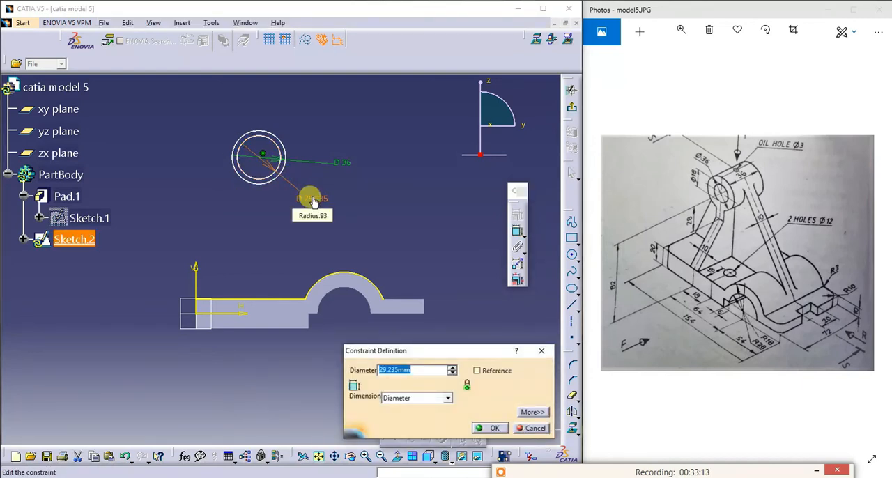
{"action": "type", "text": "18"}
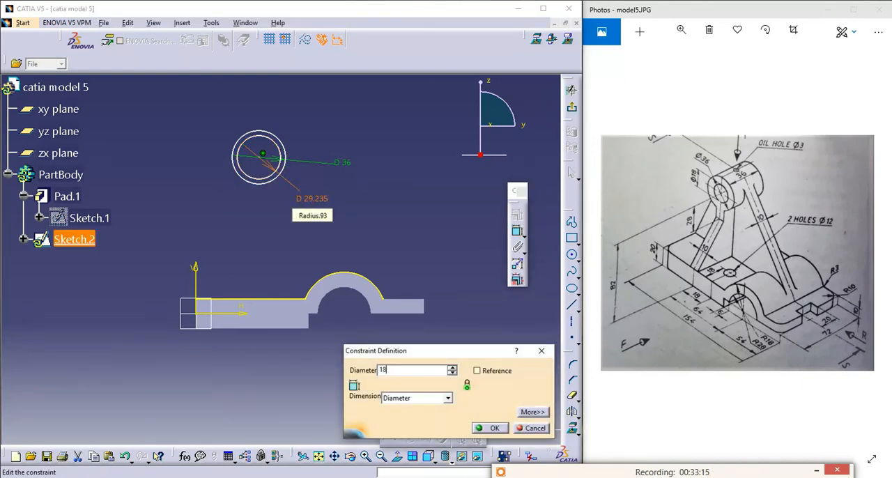
{"action": "key", "text": "Return"}
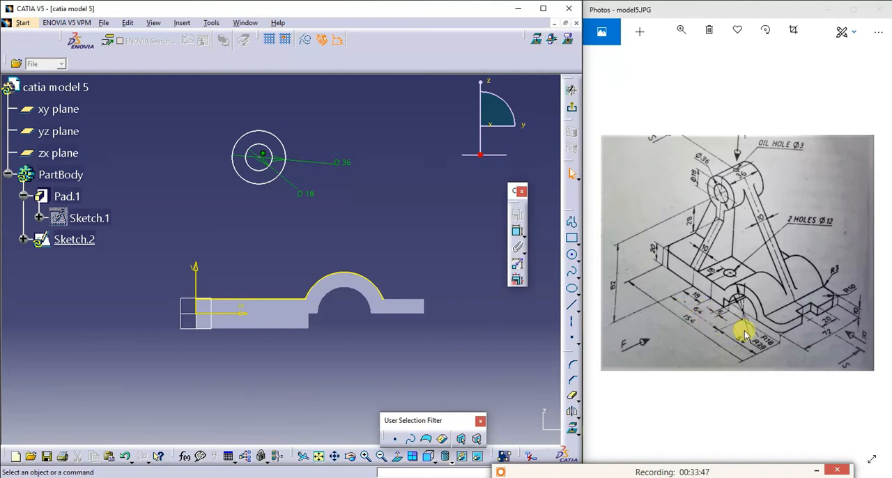
- Constrain the circles' centre horizontally from the outer edge of the base's thick end, with the value 154-64-54
{"action": "left_click", "coordinate": [519, 235]}
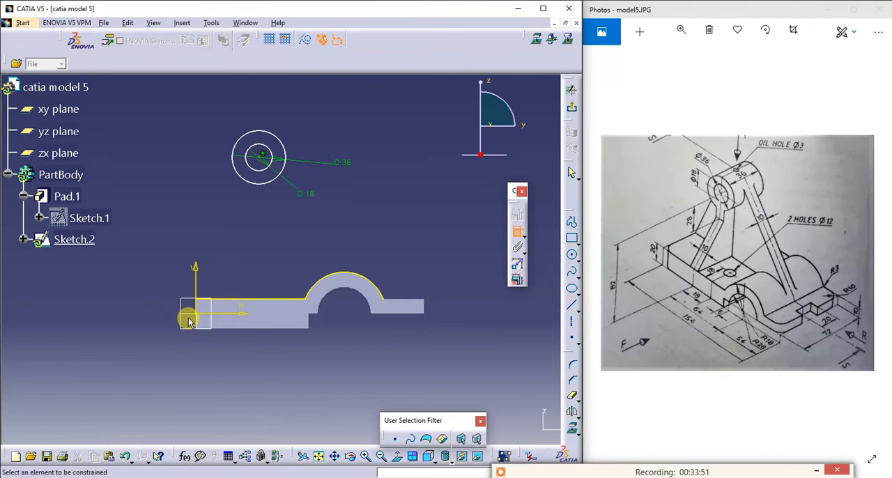
{"action": "left_click", "coordinate": [201, 322]}
{"action": "left_click", "coordinate": [259, 156]}
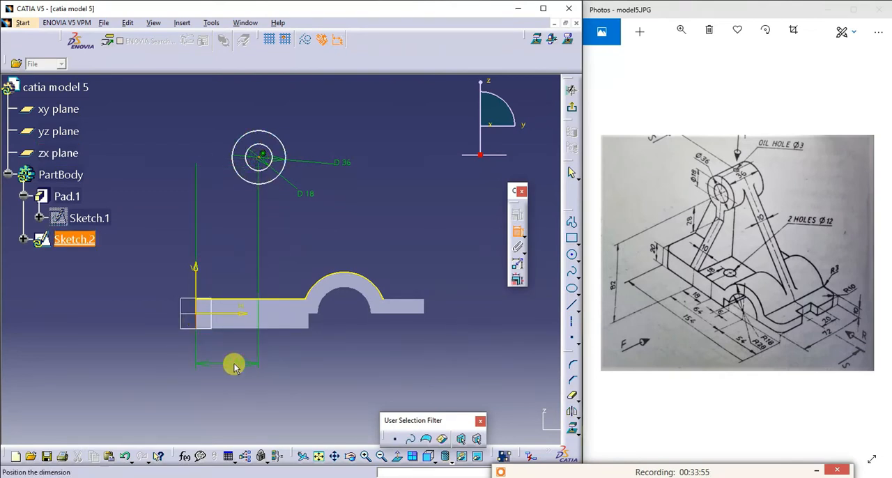
{"action": "left_click", "coordinate": [234, 363]}
{"action": "double_click", "coordinate": [225, 360]}
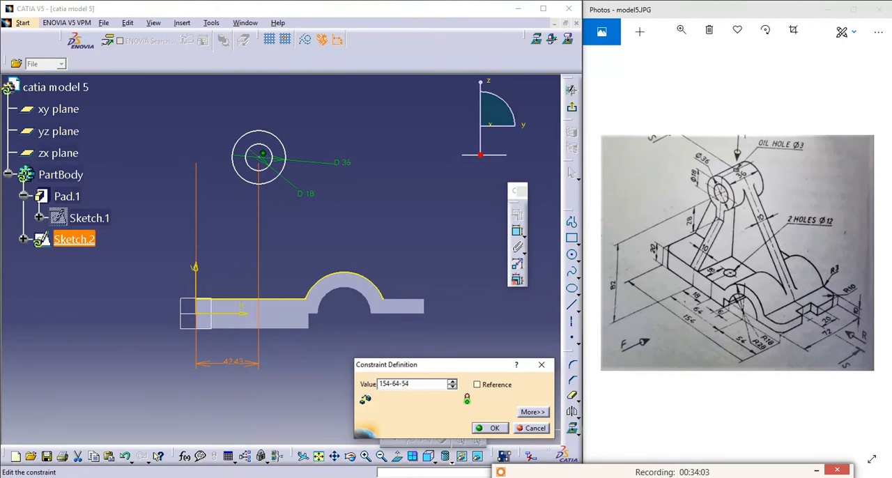
{"action": "key", "text": "Return"}
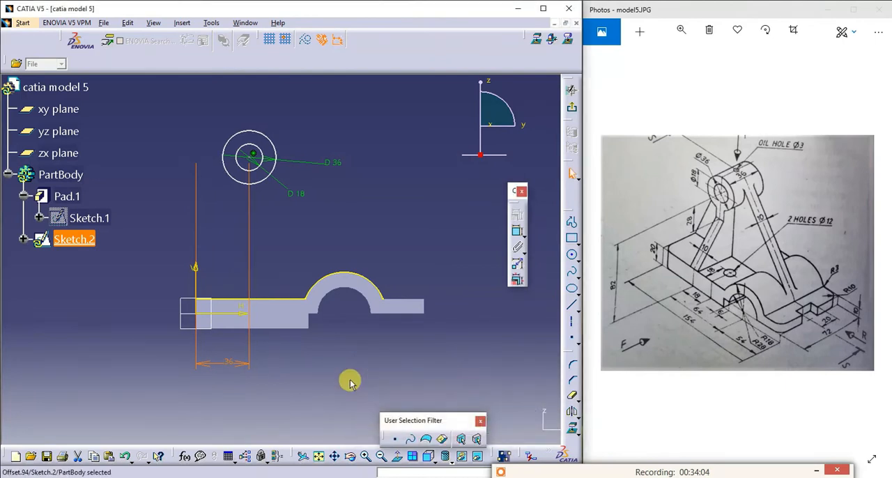
{"action": "left_click", "coordinate": [248, 385]}
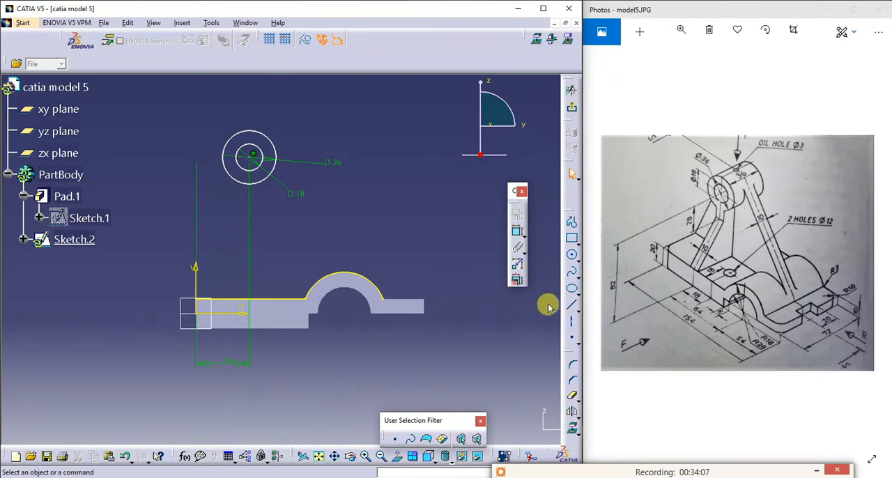
- Draw a line from the upper corner of the base's thick end (H 0 mm, V 10 mm) up past the boss circles
{"action": "left_click", "coordinate": [572, 309]}
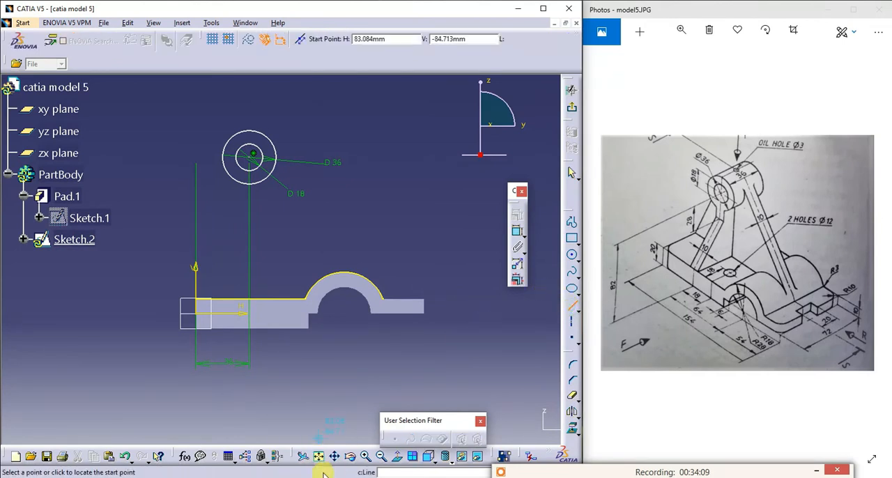
{"action": "left_click", "coordinate": [362, 456]}
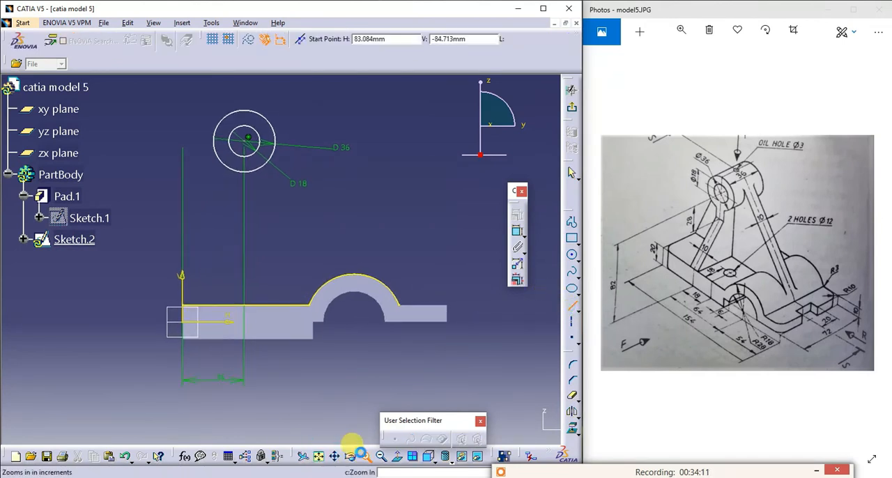
{"action": "left_click", "coordinate": [363, 454]}
{"action": "left_click", "coordinate": [363, 453]}
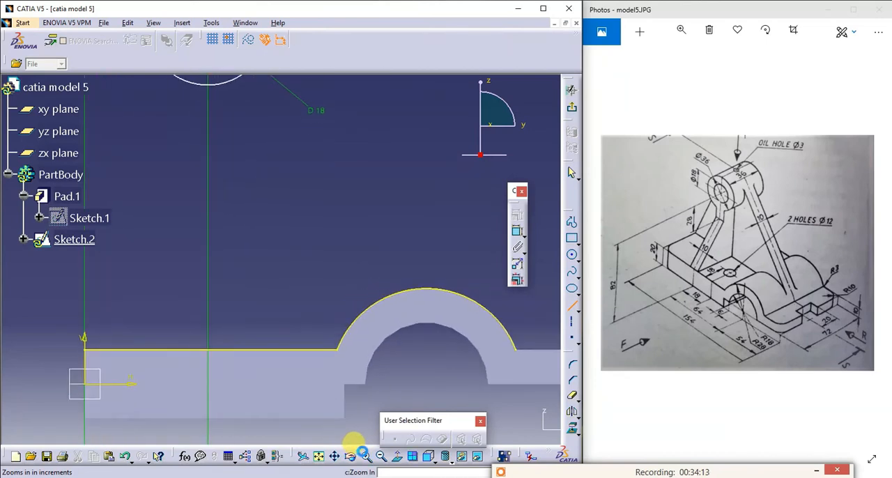
{"action": "left_click", "coordinate": [363, 453]}
{"action": "left_click", "coordinate": [363, 454]}
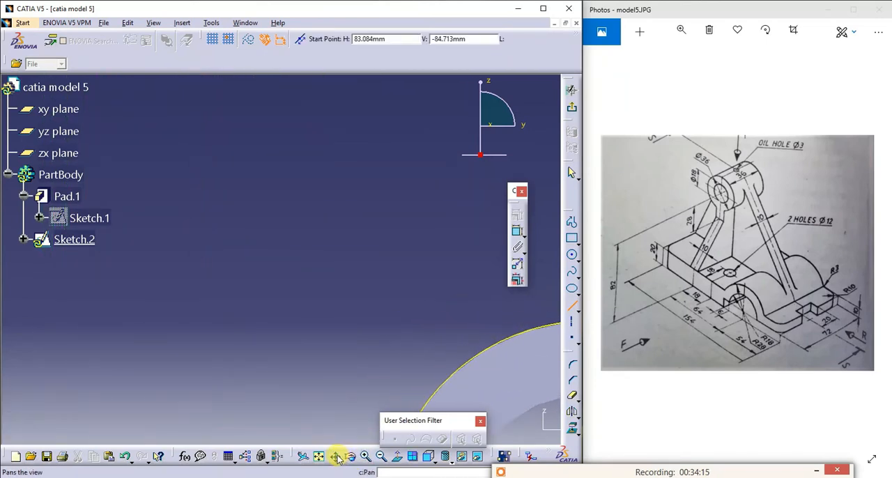
{"action": "left_click", "coordinate": [336, 456]}
{"action": "mouse_move", "coordinate": [262, 405]}
{"action": "left_mouse_down"}
{"action": "mouse_move", "coordinate": [441, 335]}
{"action": "mouse_move", "coordinate": [534, 325]}
{"action": "left_mouse_up"}
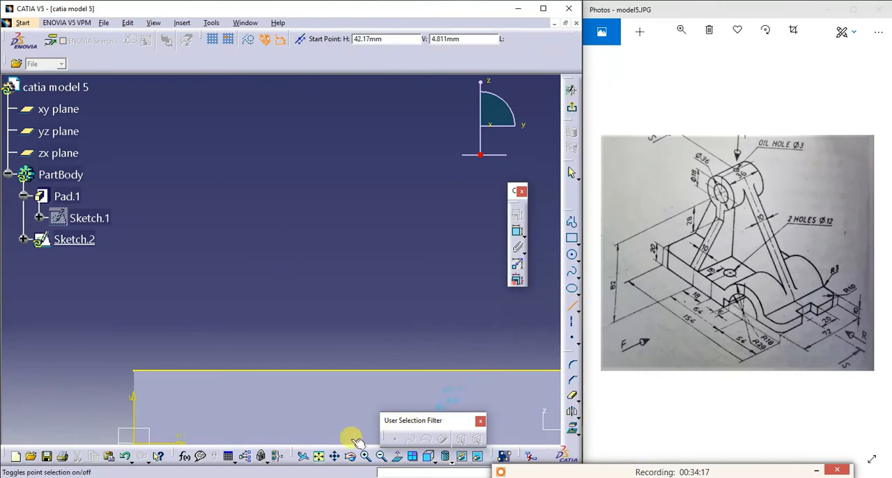
{"action": "left_click", "coordinate": [137, 370]}
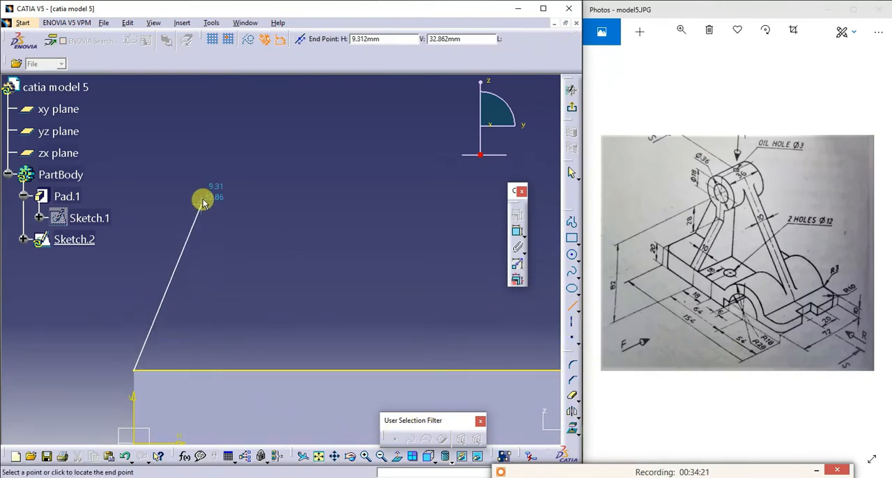
{"action": "left_click", "coordinate": [319, 456]}
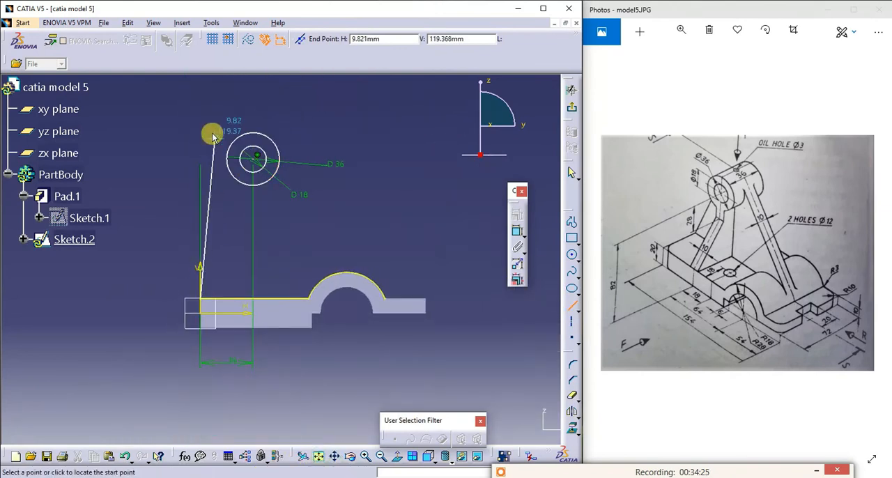
{"action": "left_click", "coordinate": [224, 101]}
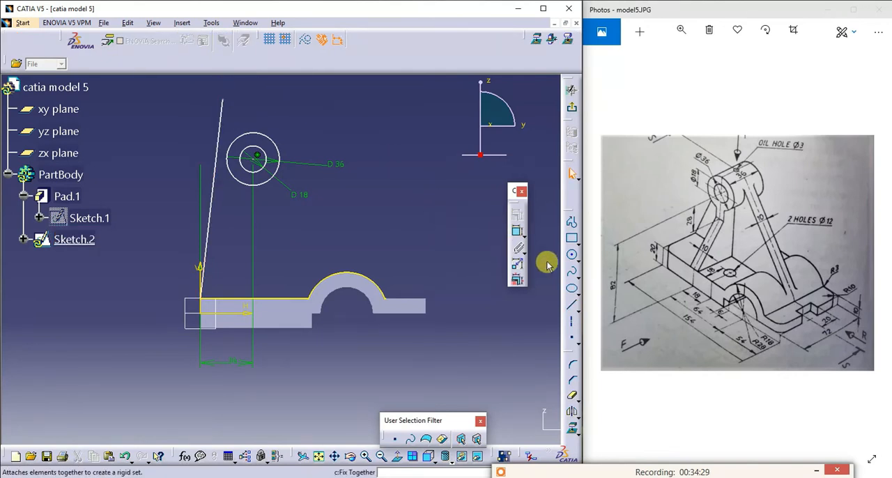
- Draw a second line from above the boss circles sloping down past the base's thin end
{"action": "left_click", "coordinate": [574, 306]}
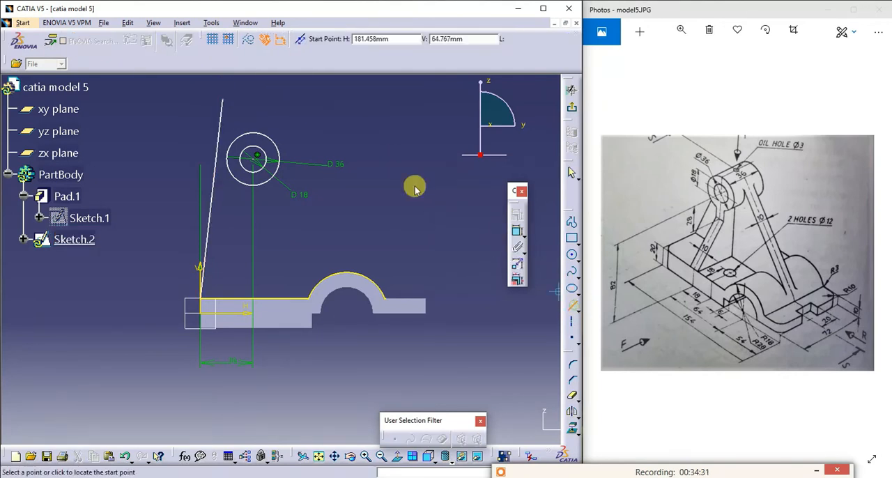
{"action": "left_click", "coordinate": [255, 85]}
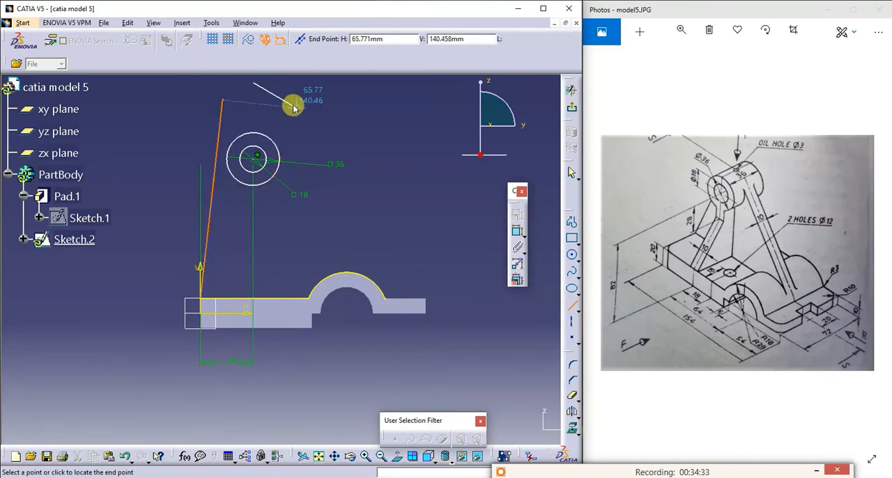
{"action": "left_click", "coordinate": [471, 324]}
{"action": "left_click", "coordinate": [497, 321]}
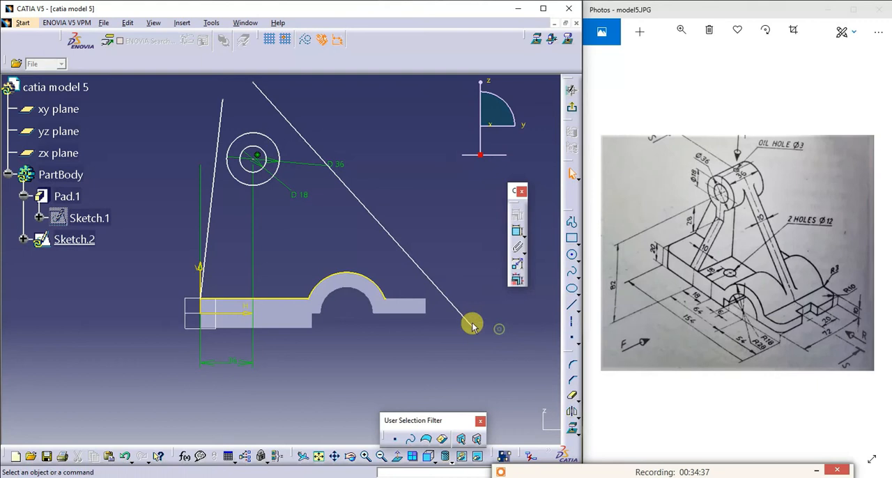
- Make the line rising from the base's thick end tangent to the outer boss circle with a Tangency constraint
{"action": "left_click", "coordinate": [213, 189]}
{"action": "left_click", "coordinate": [229, 173], "text": "ctrl"}
{"action": "left_click", "coordinate": [512, 208]}
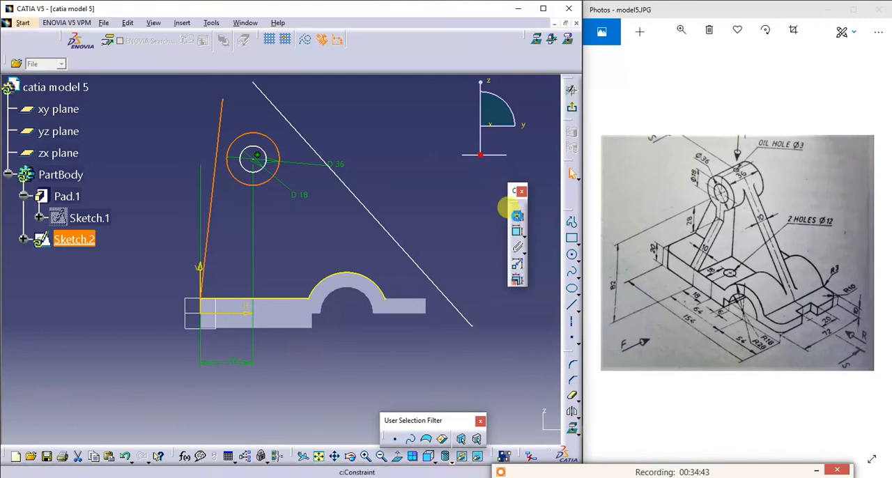
{"action": "left_click", "coordinate": [509, 347]}
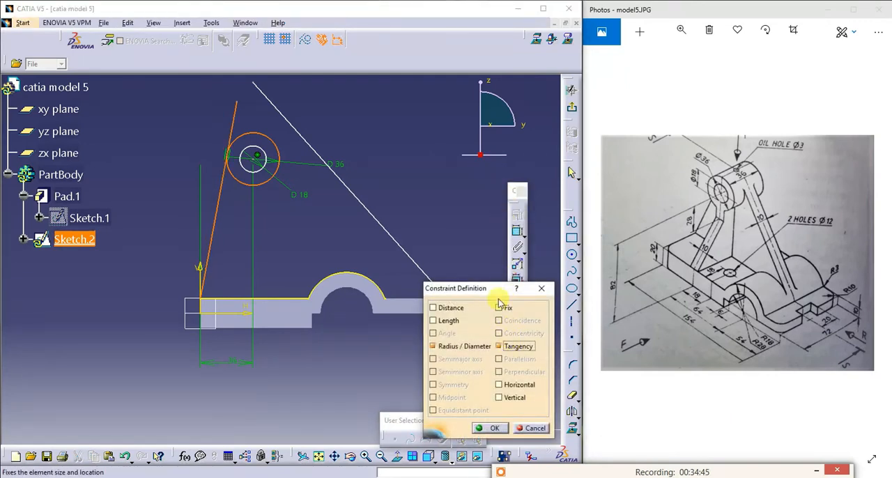
{"action": "left_click", "coordinate": [486, 427]}
- Make the long sloping line tangent to the outer boss circle with a Tangency constraint
{"action": "left_click", "coordinate": [384, 230]}
{"action": "left_click", "coordinate": [279, 159], "text": "ctrl"}
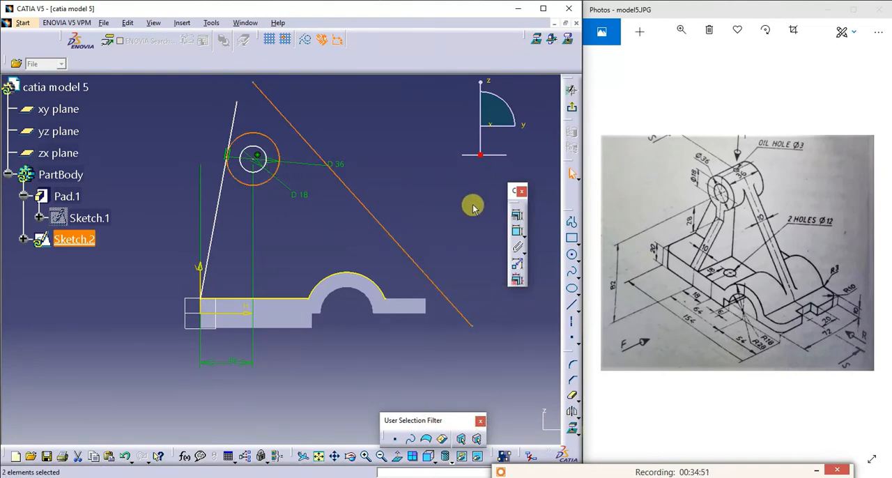
{"action": "left_click", "coordinate": [517, 214]}
{"action": "left_click", "coordinate": [520, 347]}
{"action": "left_click", "coordinate": [485, 428]}
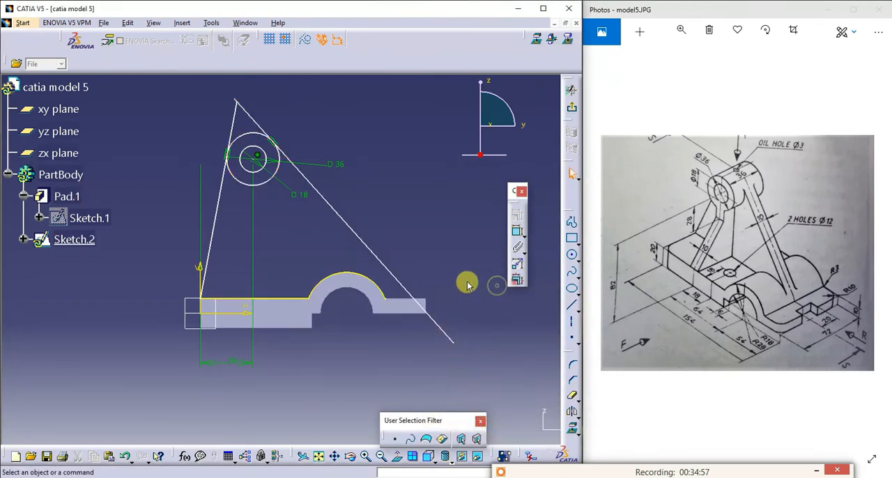
- Make the long sloping line tangent to the projected arc of the base's half-round hump
{"action": "left_click", "coordinate": [384, 287]}
{"action": "left_click", "coordinate": [392, 274], "text": "ctrl"}
{"action": "left_click", "coordinate": [518, 213]}
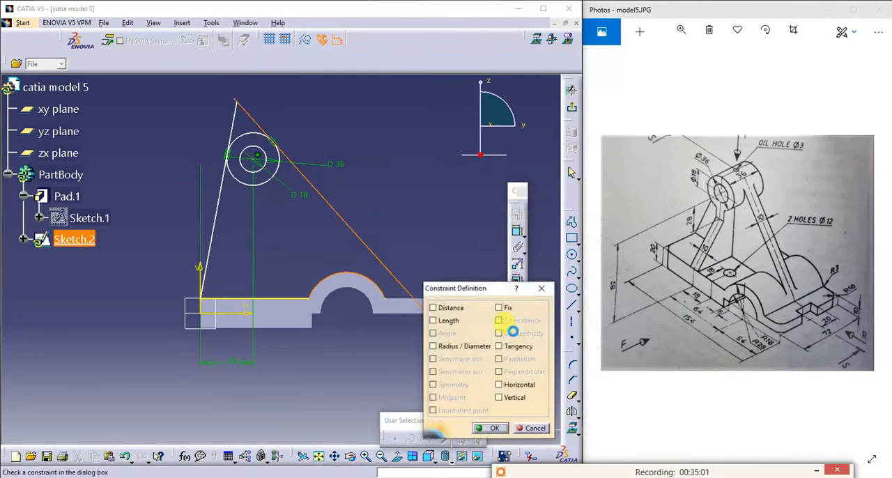
{"action": "left_click", "coordinate": [513, 347]}
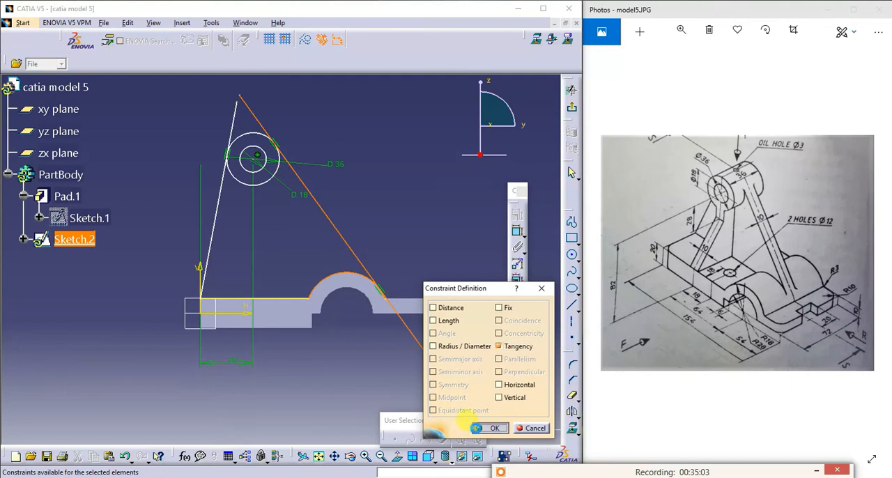
{"action": "left_click", "coordinate": [478, 428]}
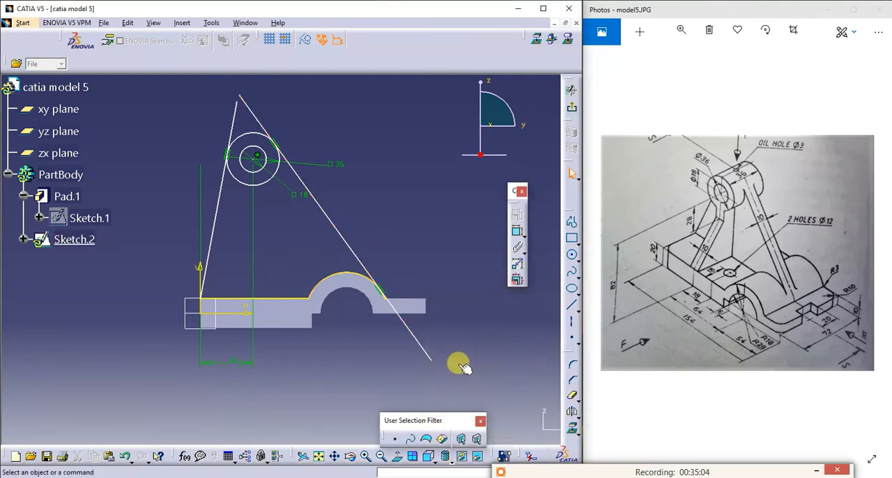
- Quick Trim both side lines beyond their tangent points and remove the outer boss circle's lower arc between them
{"action": "left_click", "coordinate": [573, 398]}
{"action": "left_click", "coordinate": [420, 346]}
{"action": "left_click", "coordinate": [261, 115]}
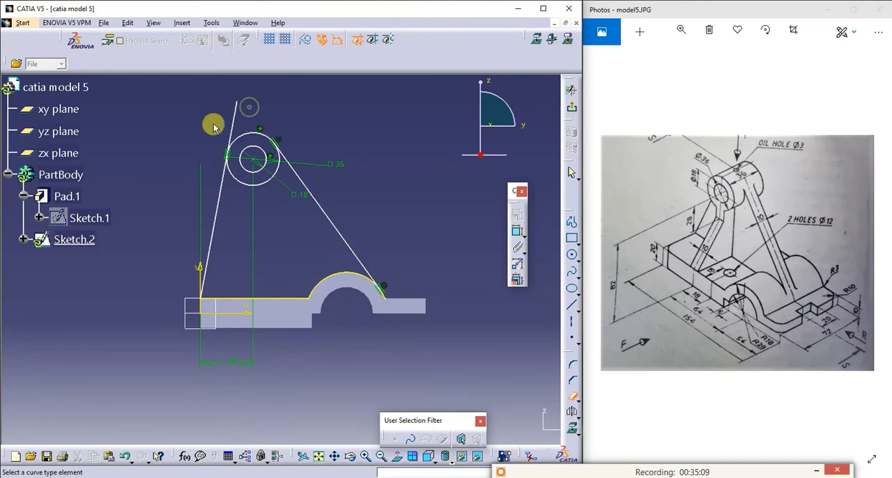
{"action": "left_click", "coordinate": [237, 116]}
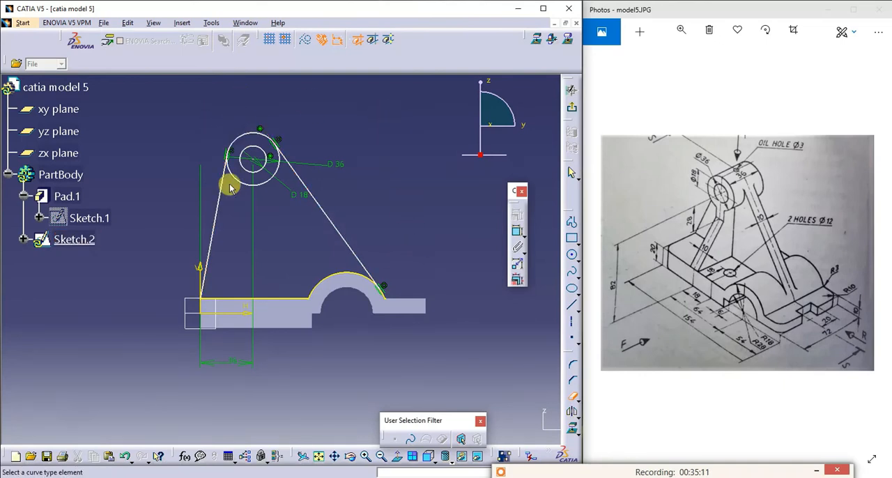
{"action": "left_click", "coordinate": [261, 185]}
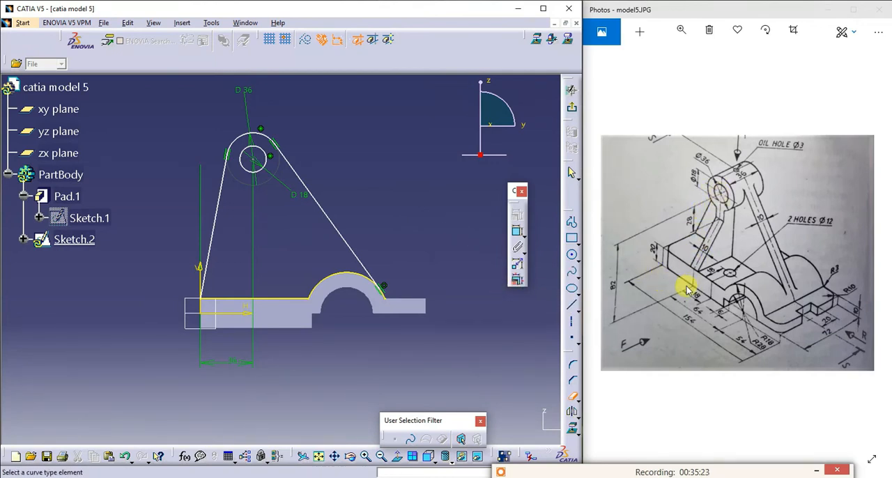
- Dimension the height of the boss centre above the base's bottom edge and set it to 82 mm
{"action": "left_click", "coordinate": [520, 236]}
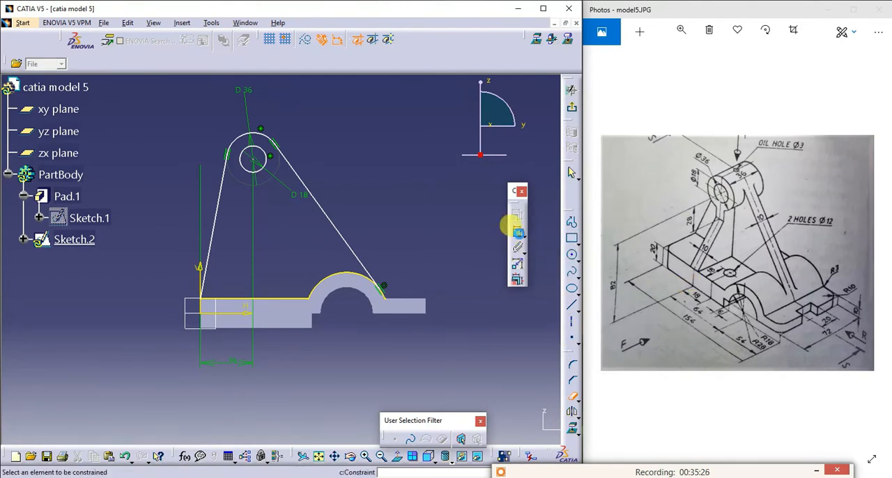
{"action": "left_click", "coordinate": [237, 332]}
{"action": "left_click", "coordinate": [240, 156]}
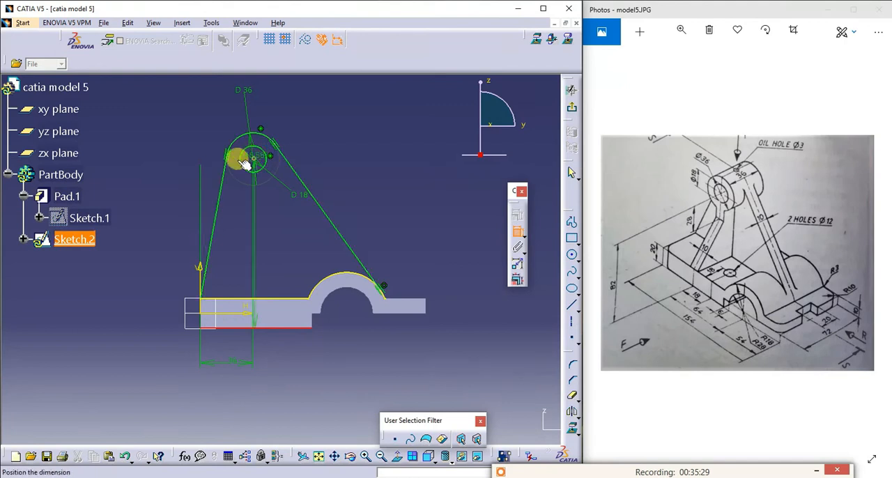
{"action": "left_click", "coordinate": [152, 248]}
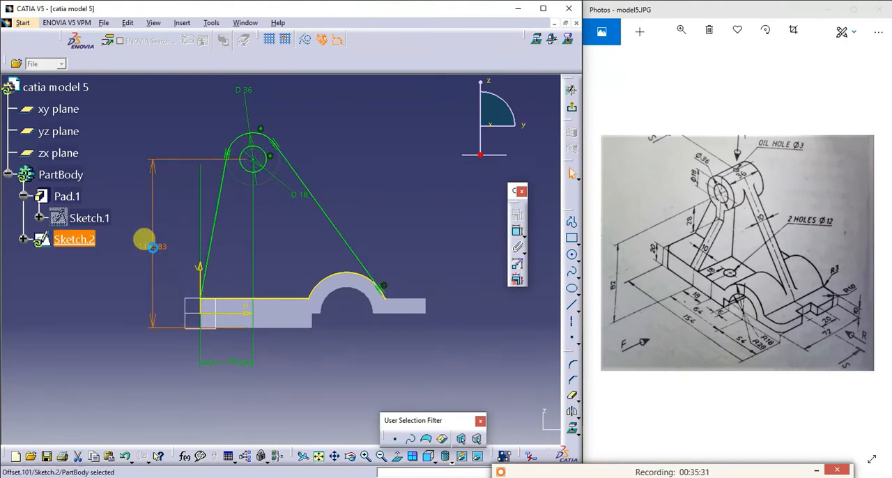
{"action": "double_click", "coordinate": [151, 246]}
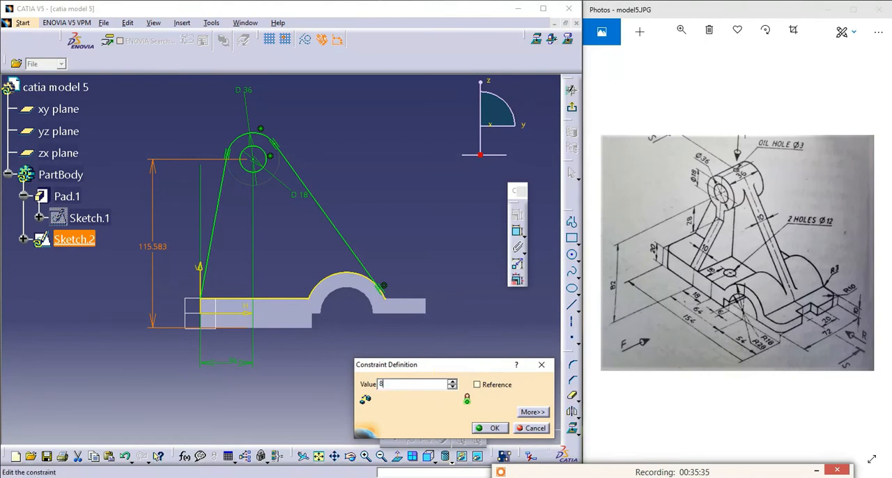
{"action": "key", "text": "Return"}
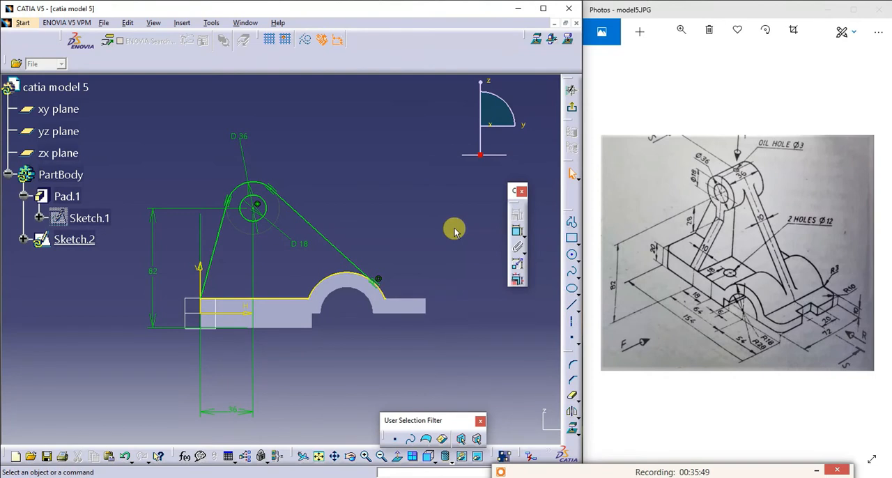
- Quick Trim the projected hump arc beyond its tangent point with the sloping line and exit the sketch
{"action": "left_click", "coordinate": [570, 398]}
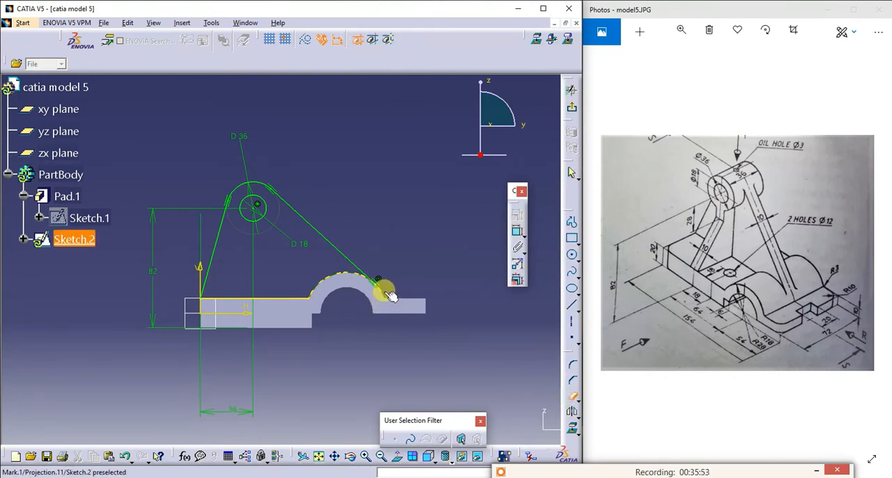
{"action": "left_click", "coordinate": [381, 289]}
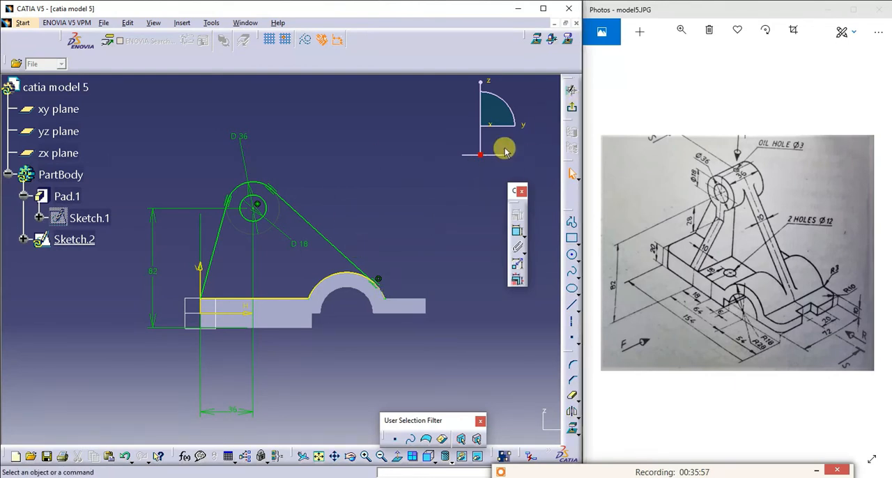
{"action": "left_click", "coordinate": [569, 89]}
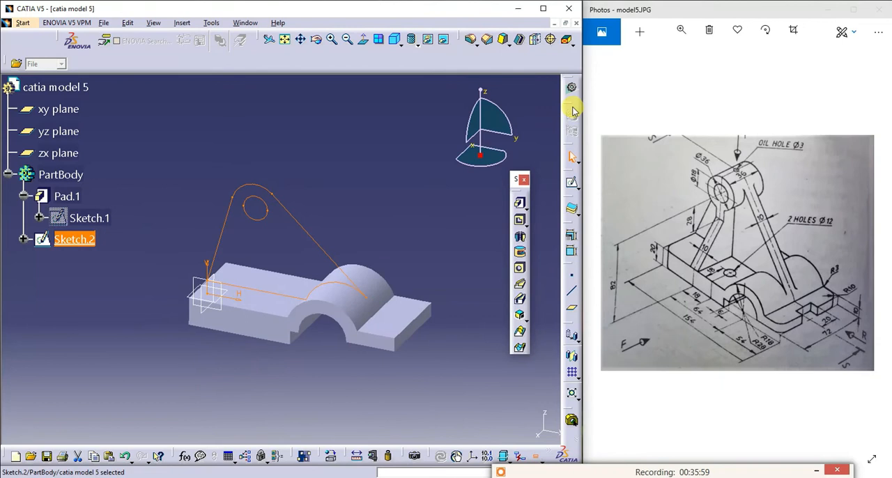
- Pad the support profile with a length of 5 mm and mirrored extent
{"action": "left_click", "coordinate": [520, 204]}
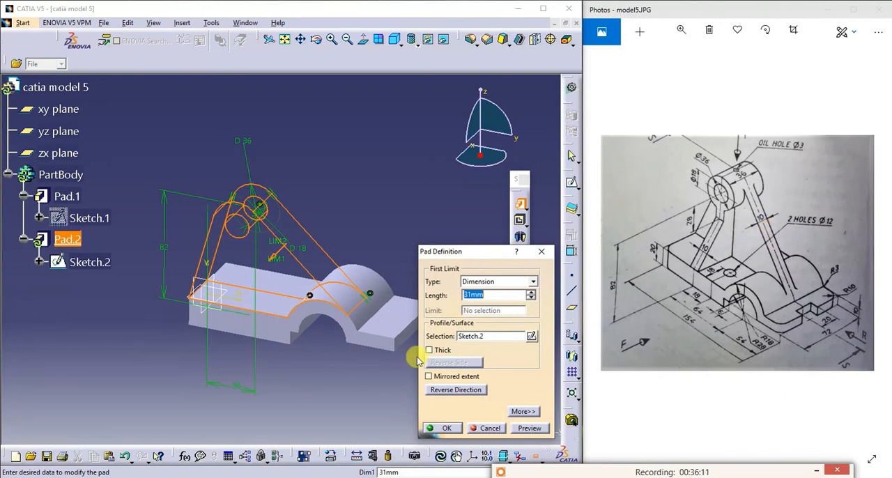
{"action": "left_click", "coordinate": [431, 377]}
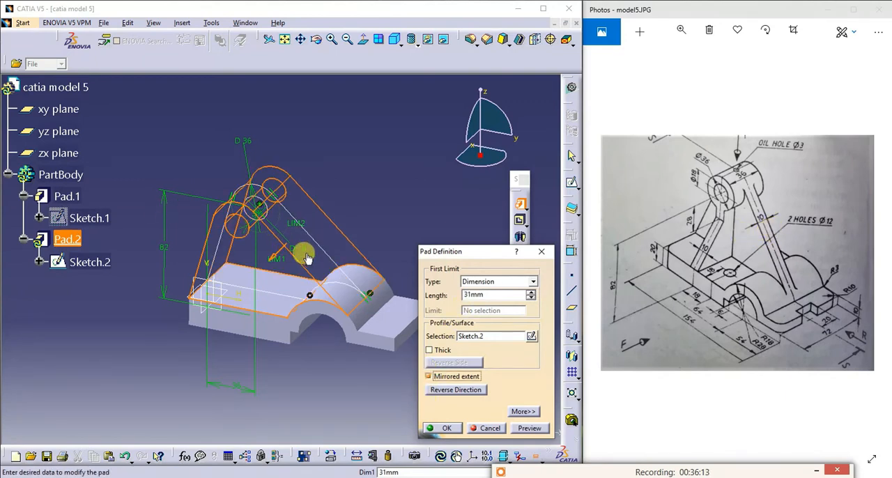
{"action": "double_click", "coordinate": [491, 294]}
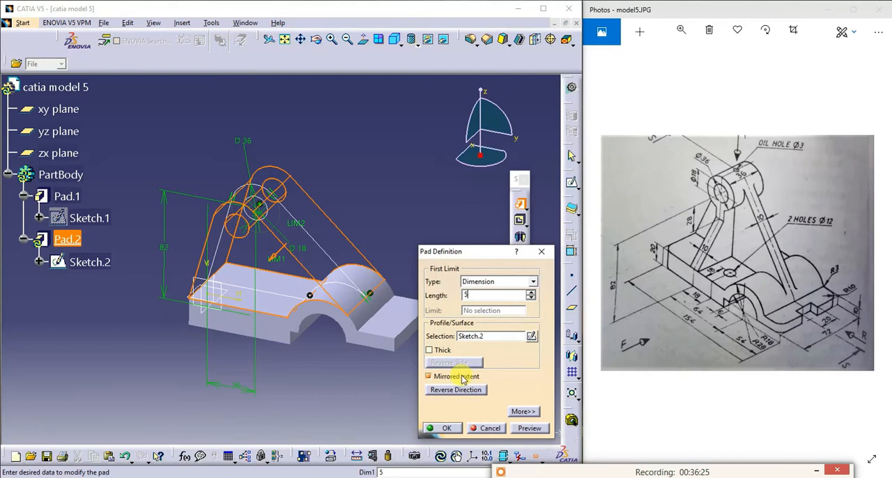
{"action": "left_click", "coordinate": [527, 428]}
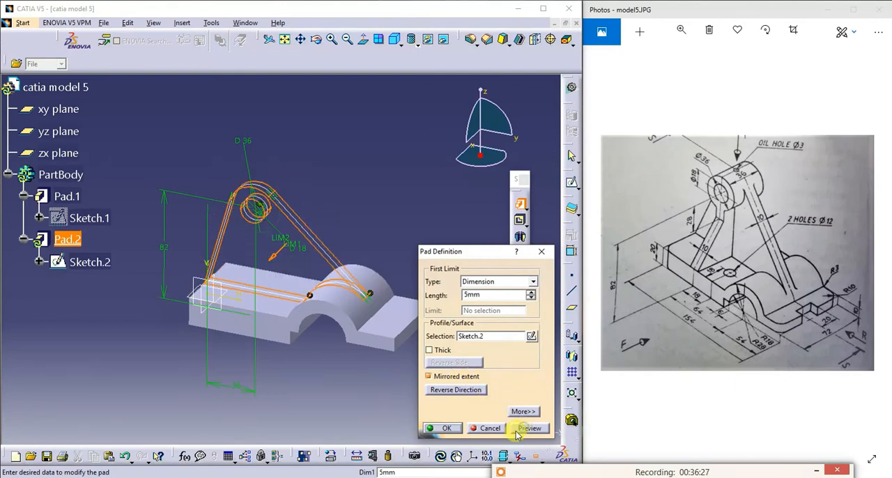
{"action": "left_click", "coordinate": [443, 428]}
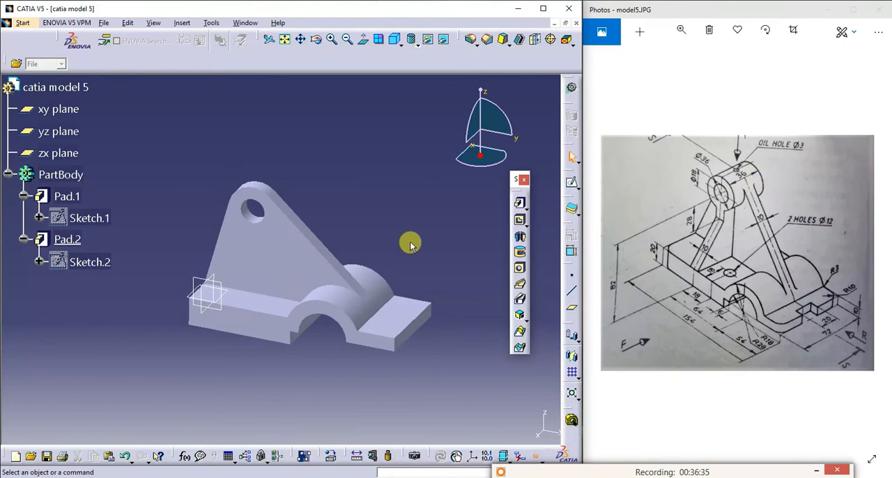
- Start a sketch on the yz plane and draw a circle of about 24 mm radius above the support plate's sloping edge
{"action": "left_click", "coordinate": [271, 238]}
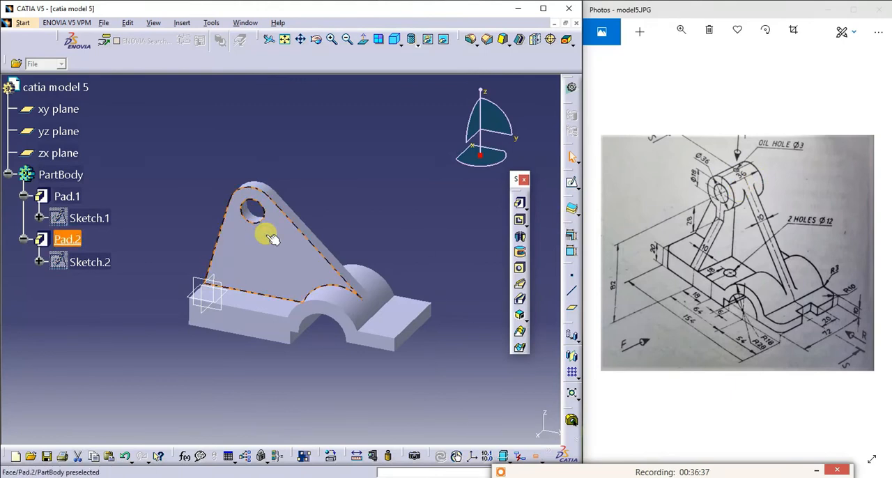
{"action": "left_click", "coordinate": [392, 199]}
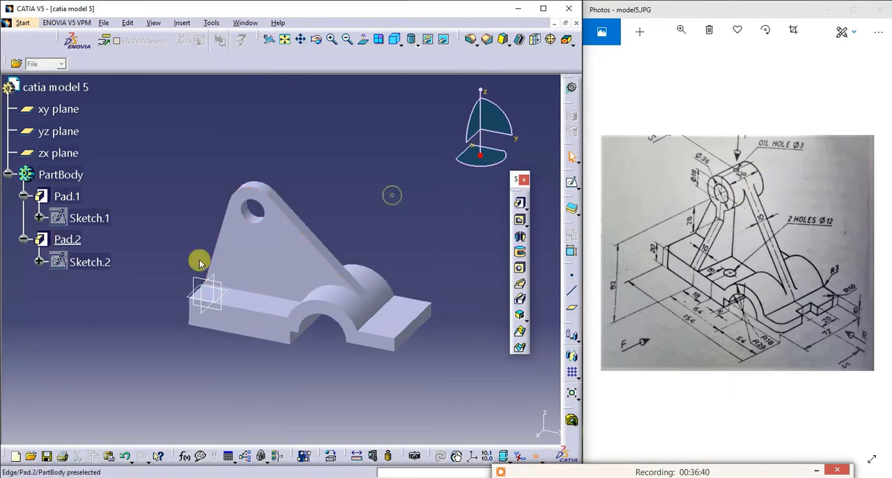
{"action": "left_click", "coordinate": [227, 285]}
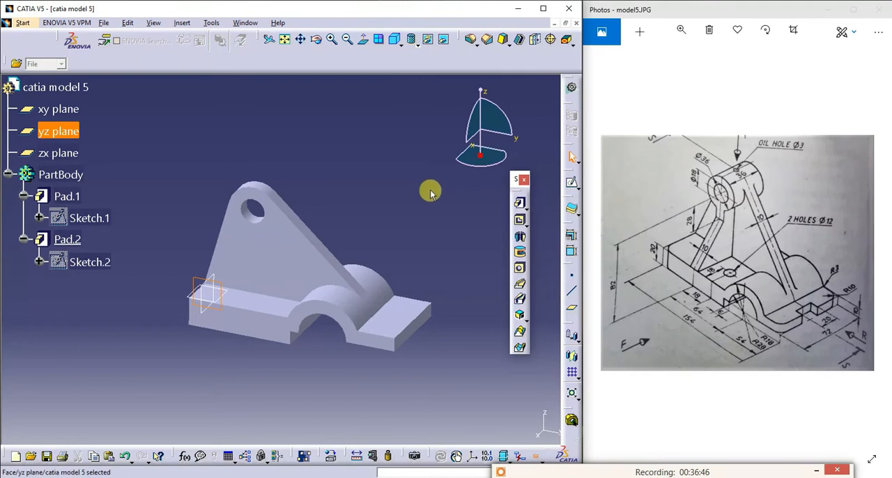
{"action": "left_click", "coordinate": [572, 184]}
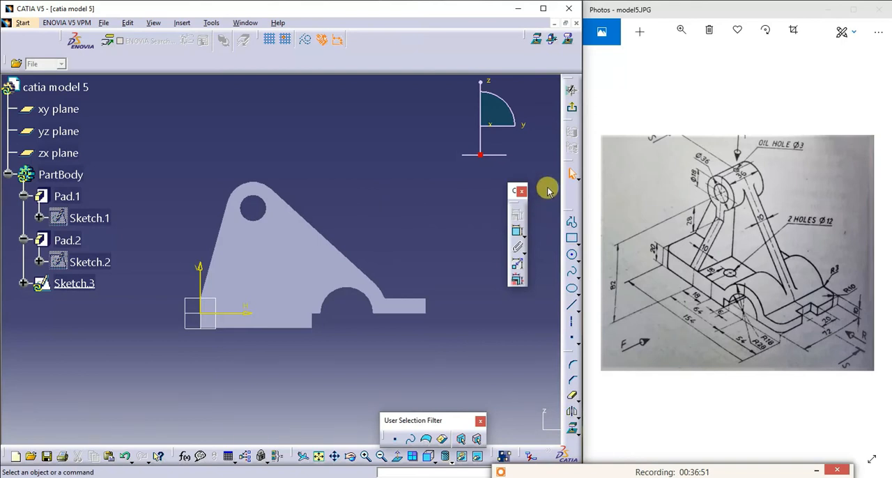
{"action": "left_click", "coordinate": [571, 254]}
{"action": "left_click", "coordinate": [354, 164]}
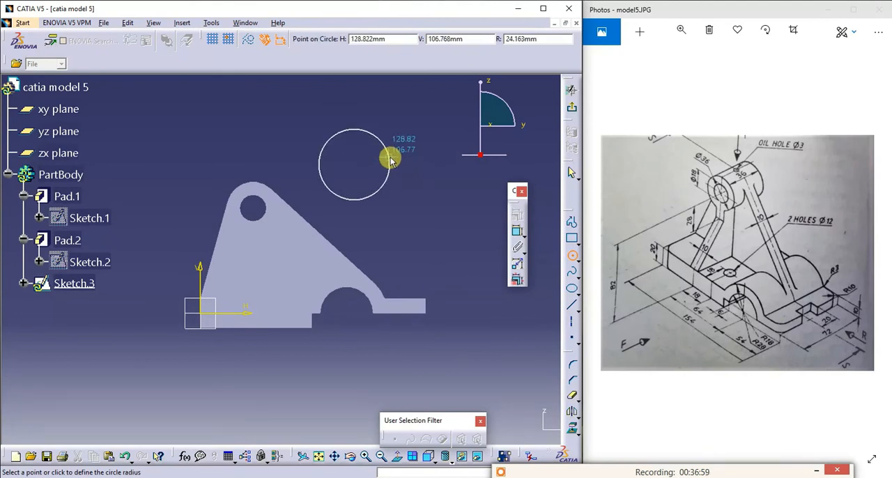
{"action": "left_click", "coordinate": [390, 160]}
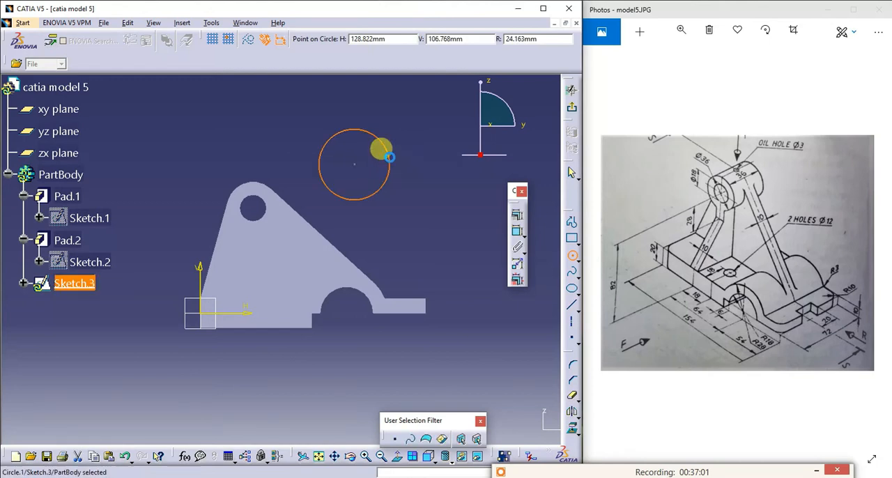
- Draw a second, slightly larger circle to the lower right of the first one, clear of the support plate
{"action": "left_click", "coordinate": [387, 170]}
{"action": "left_click", "coordinate": [439, 181]}
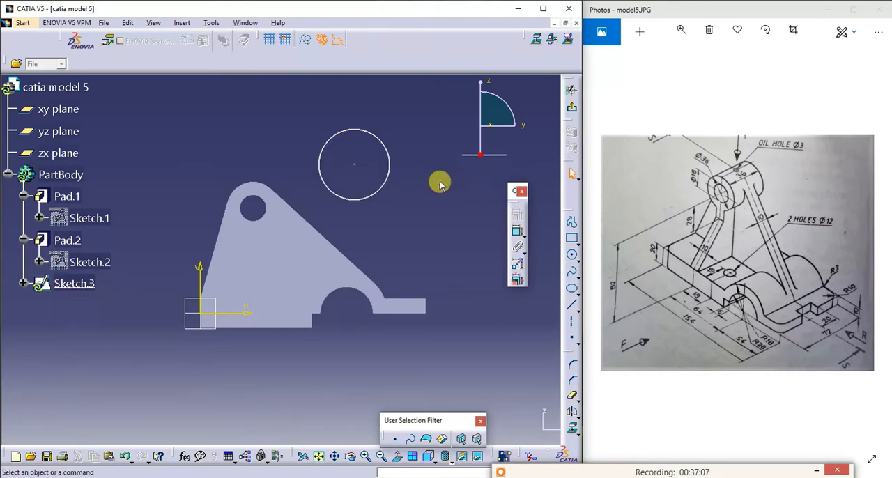
{"action": "left_click", "coordinate": [571, 255]}
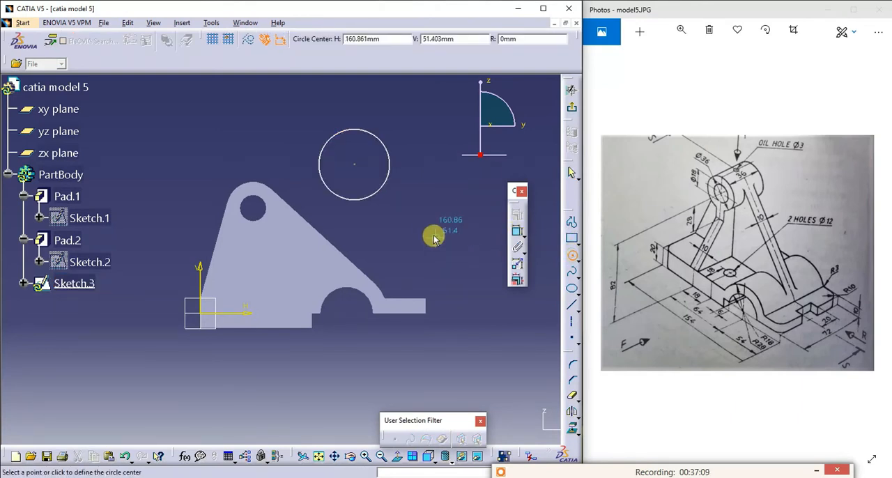
{"action": "left_click", "coordinate": [464, 219]}
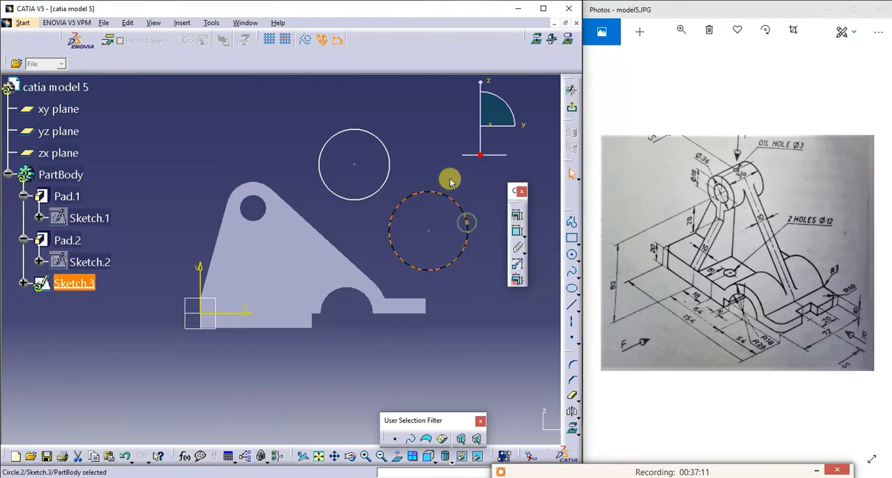
- Make the first circle coincident with the rounded top edge of the support plate
{"action": "left_click", "coordinate": [270, 188]}
{"action": "left_click", "coordinate": [319, 175], "text": "ctrl"}
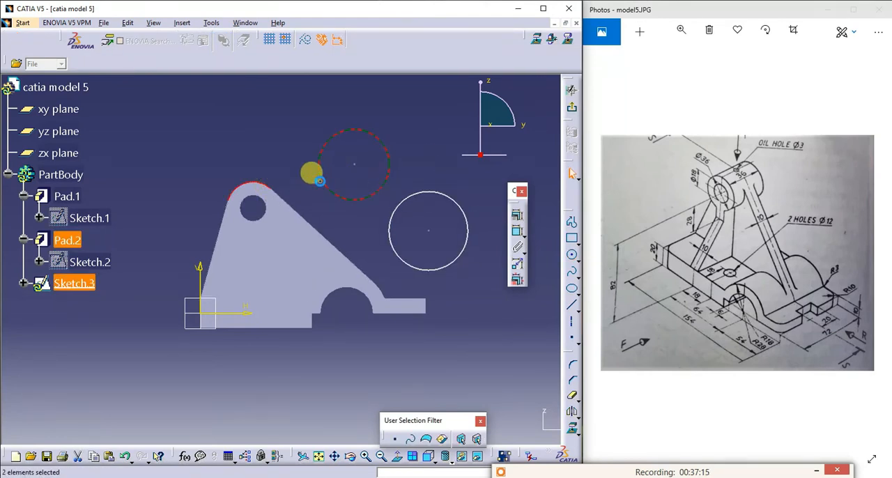
{"action": "left_click", "coordinate": [517, 214]}
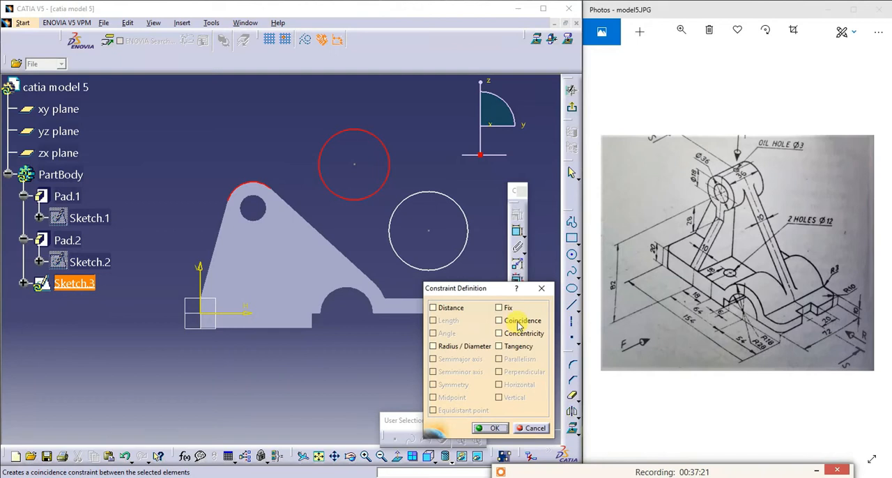
{"action": "left_click", "coordinate": [518, 325]}
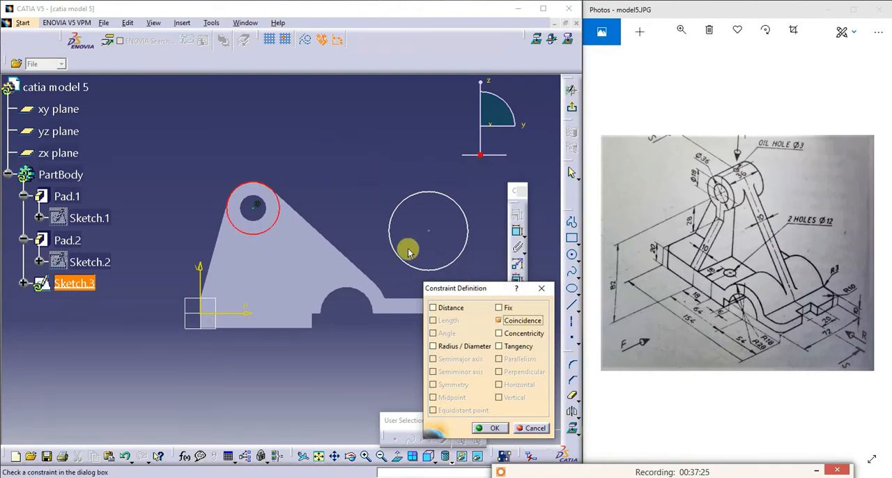
{"action": "left_click", "coordinate": [256, 218]}
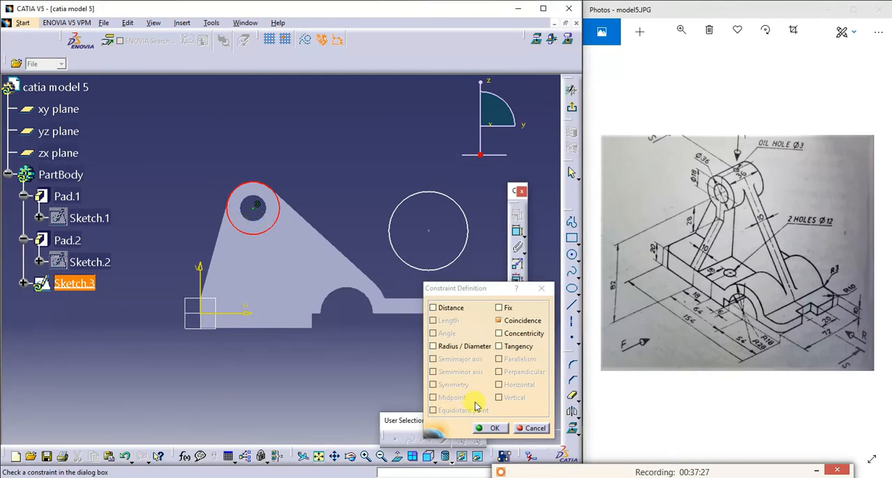
{"action": "left_click", "coordinate": [490, 428]}
- Make the second circle coincident with the support plate's hole edge and exit the sketch
{"action": "left_click", "coordinate": [249, 211]}
{"action": "left_click", "coordinate": [390, 211], "text": "ctrl"}
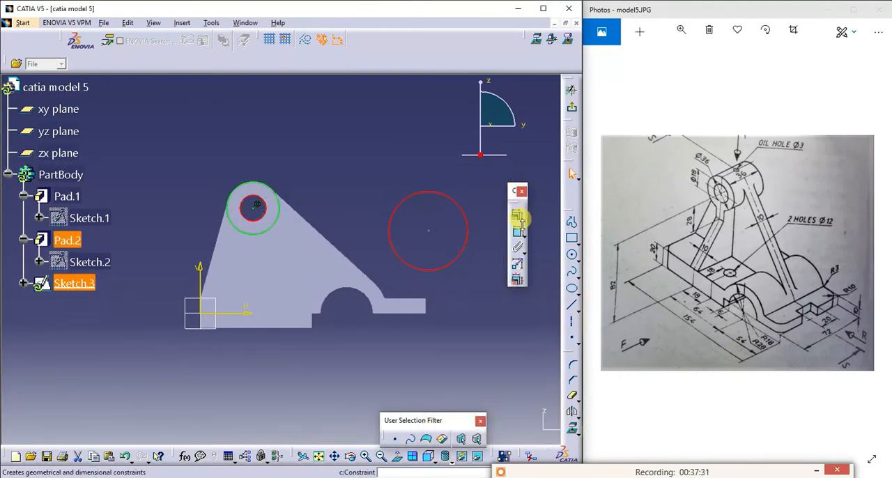
{"action": "left_click", "coordinate": [517, 187]}
{"action": "left_click", "coordinate": [509, 320]}
{"action": "left_click", "coordinate": [491, 428]}
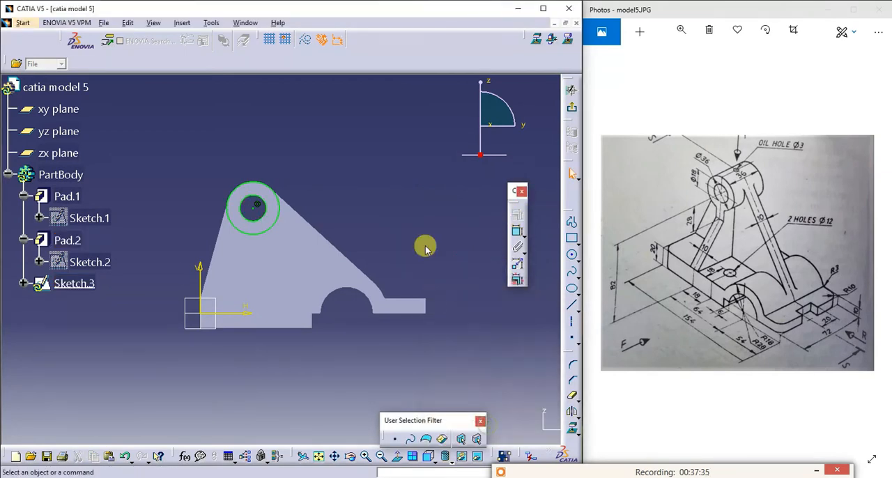
{"action": "left_click", "coordinate": [570, 90]}
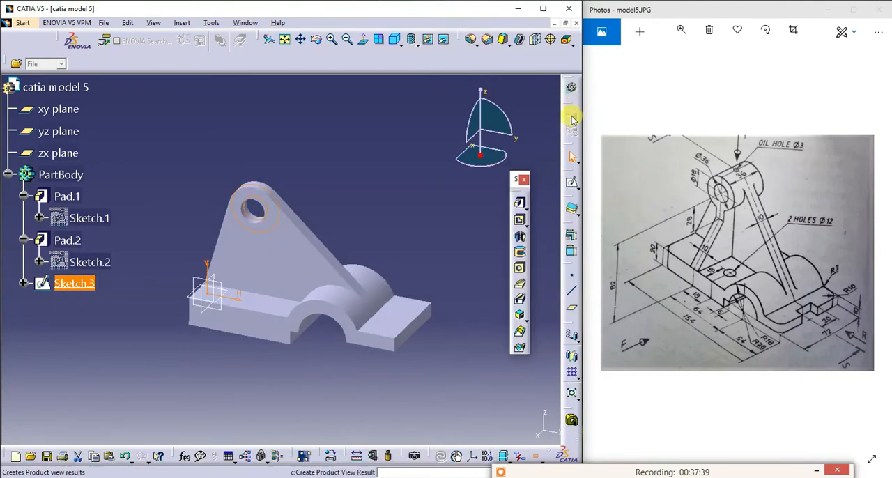
- Pad the two-circle boss sketch with a length of 36/2 mm and mirrored extent, reversing its direction
{"action": "left_click", "coordinate": [519, 204]}
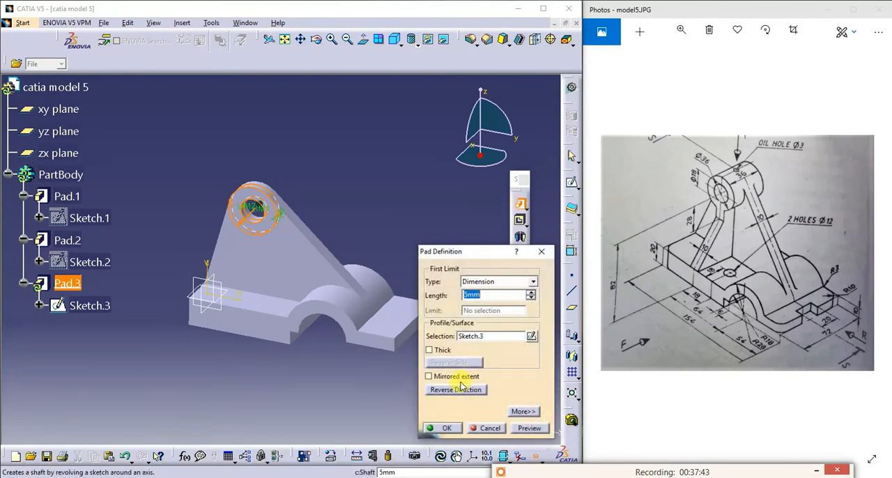
{"action": "left_click", "coordinate": [459, 376]}
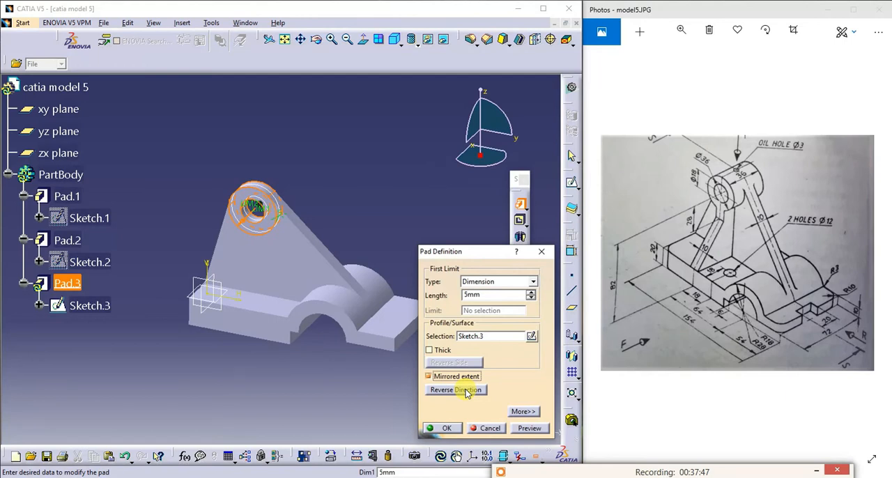
{"action": "left_click", "coordinate": [466, 391]}
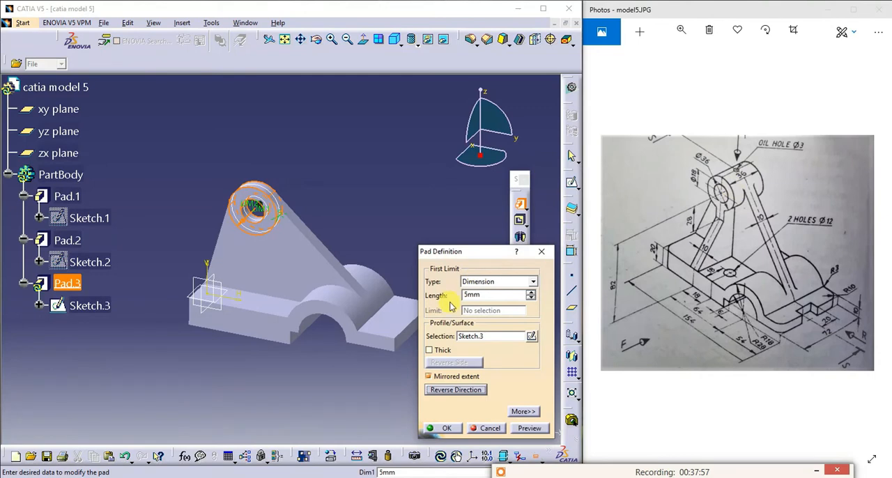
{"action": "double_click", "coordinate": [485, 295]}
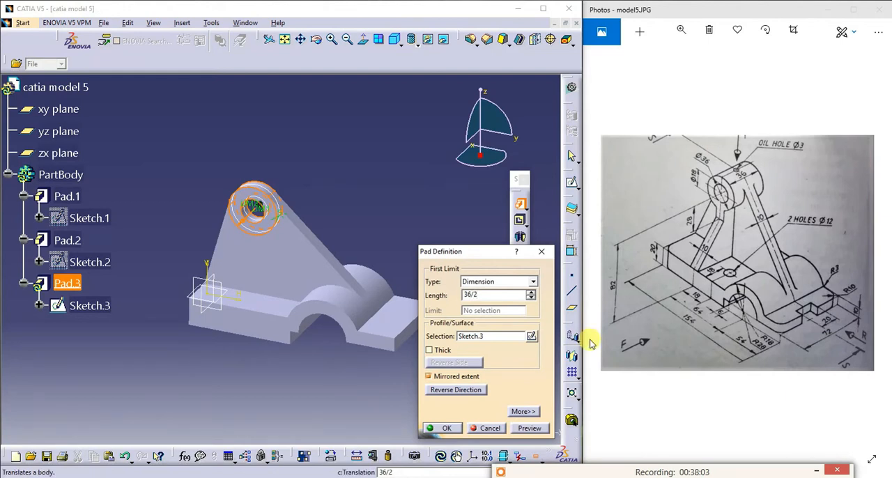
{"action": "left_click", "coordinate": [528, 429]}
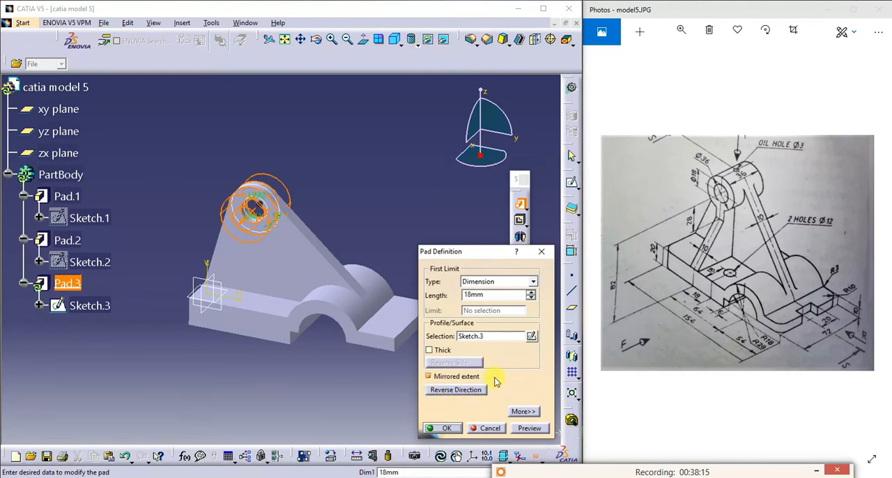
{"action": "left_click", "coordinate": [447, 427]}
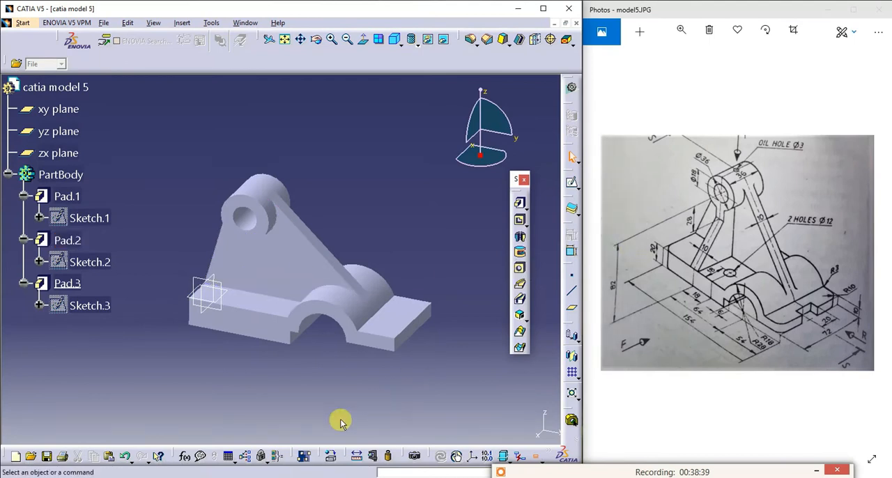
{"action": "left_click", "coordinate": [400, 44]}
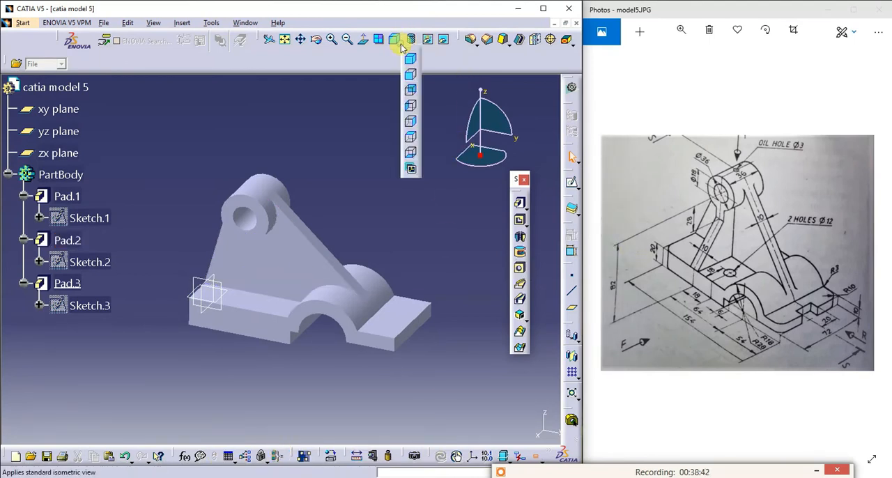
{"action": "left_click", "coordinate": [410, 78]}
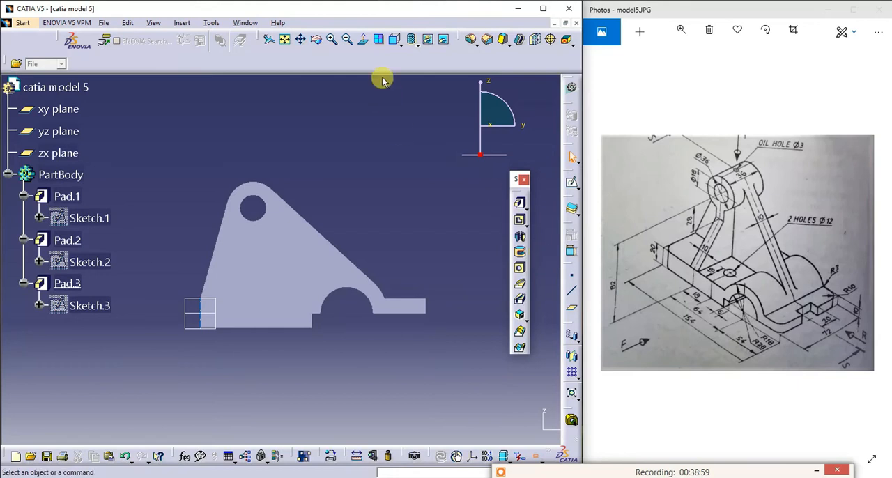
{"action": "left_click", "coordinate": [315, 39]}
{"action": "left_click_drag", "start_coordinate": [399, 200], "coordinate": [368, 265]}
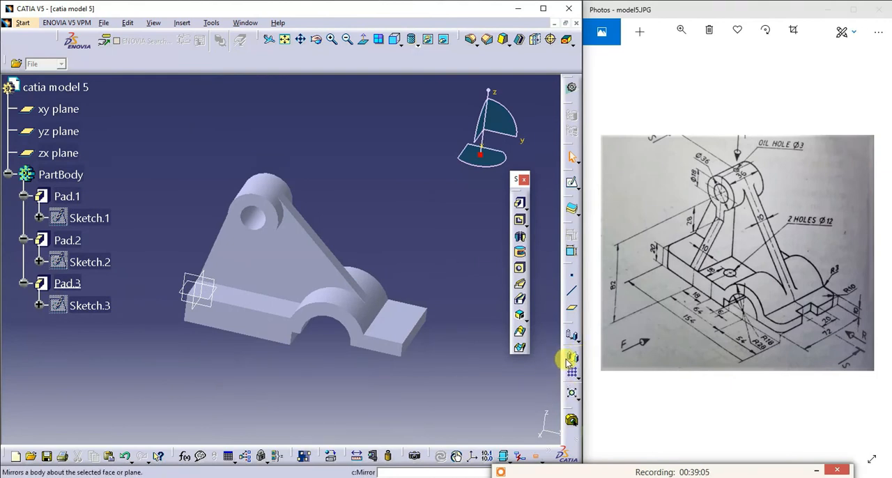
{"action": "left_click", "coordinate": [571, 312]}
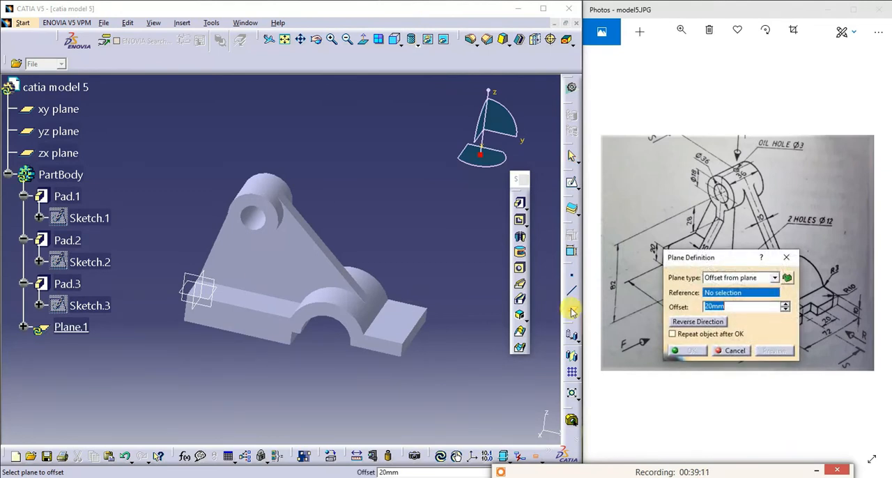
{"action": "left_click", "coordinate": [733, 352]}
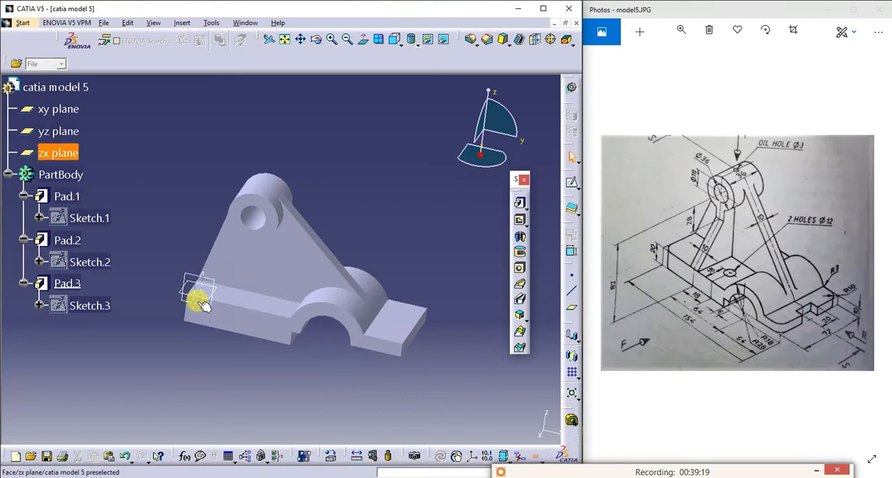
- Start a direction-and-distance translation of the body, keeping the transformation specifications, with the zx plane as direction
{"action": "left_click", "coordinate": [571, 338]}
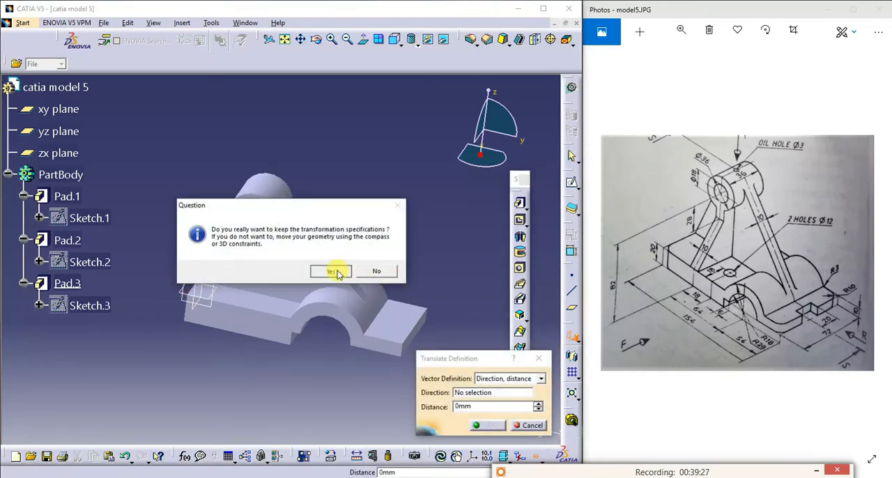
{"action": "left_click", "coordinate": [332, 271]}
{"action": "left_click", "coordinate": [202, 282]}
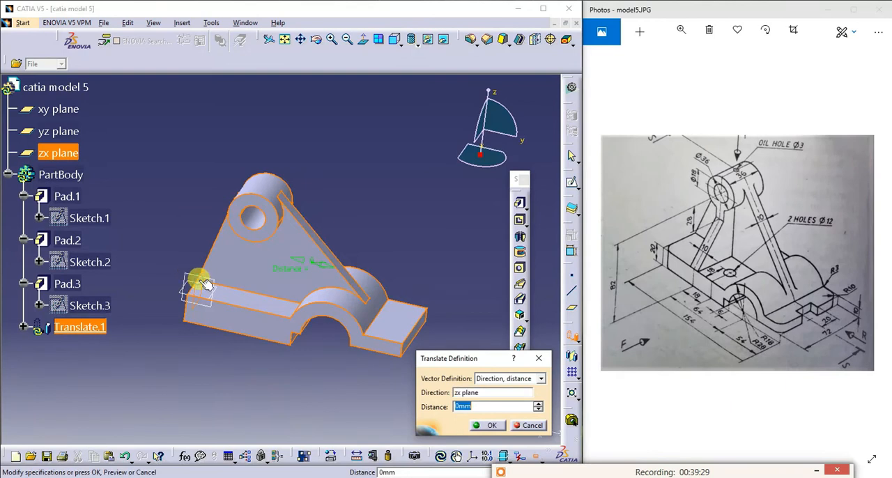
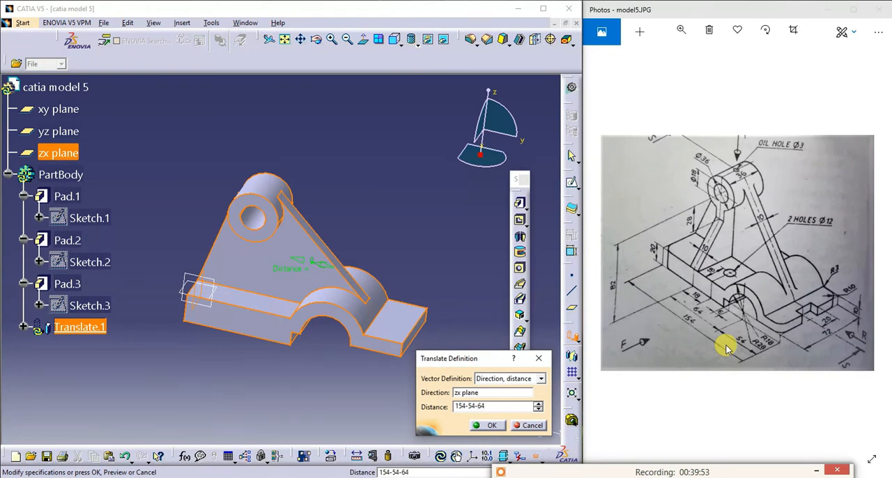
- Try translating the body by 154-54-64 along the zx plane direction, and undo that translation
{"action": "left_click", "coordinate": [487, 425]}
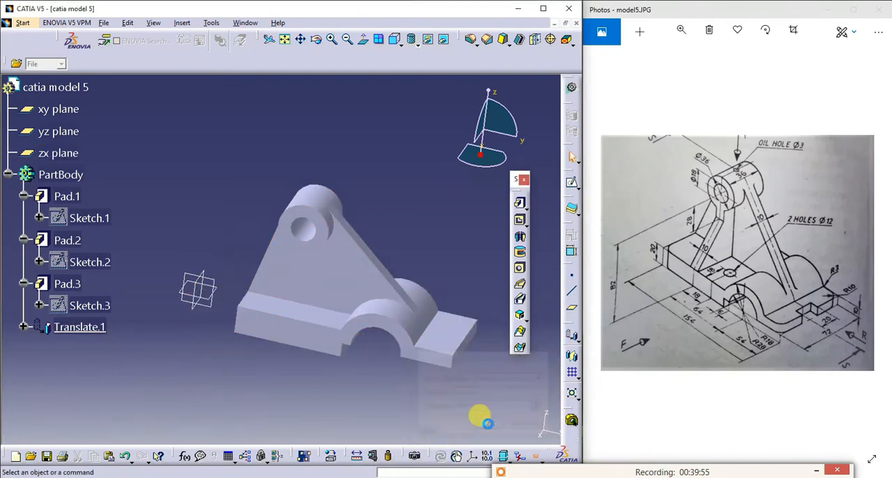
{"action": "key", "text": "ctrl+z"}
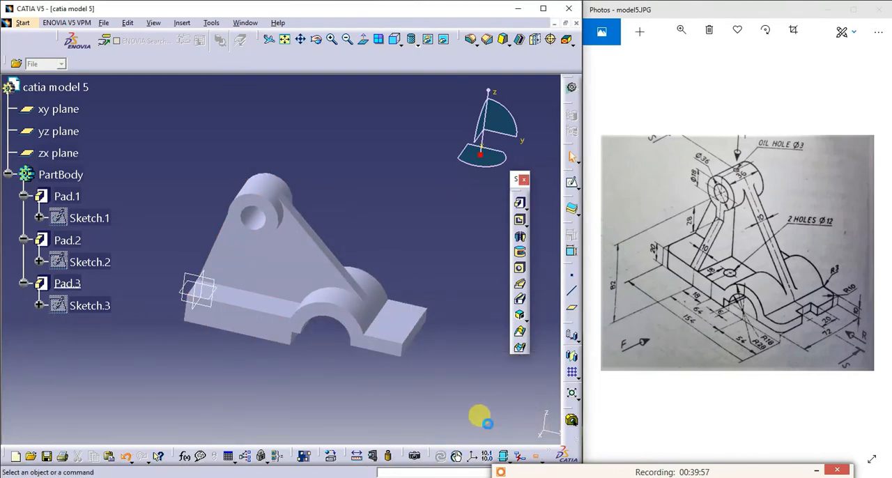
- Try translating the body by -154-64-54 with the zx plane as direction, keeping the transformation specifications, and undo it
{"action": "left_click", "coordinate": [519, 331]}
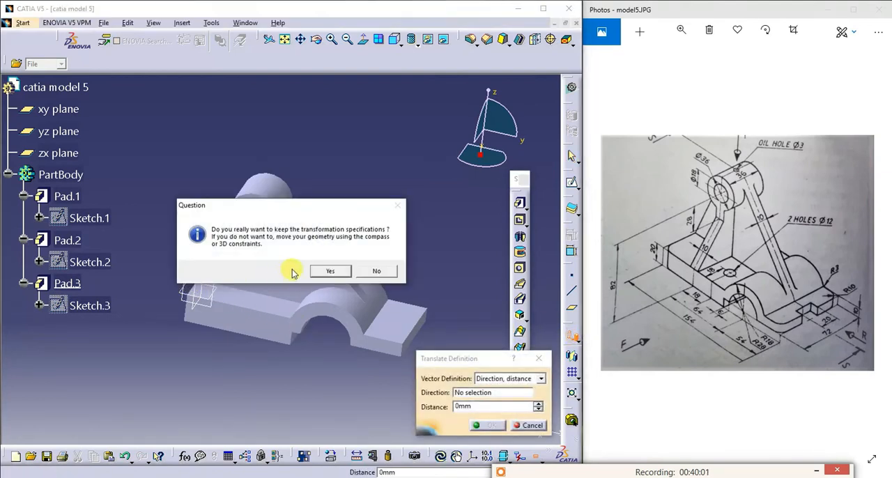
{"action": "left_click", "coordinate": [319, 271]}
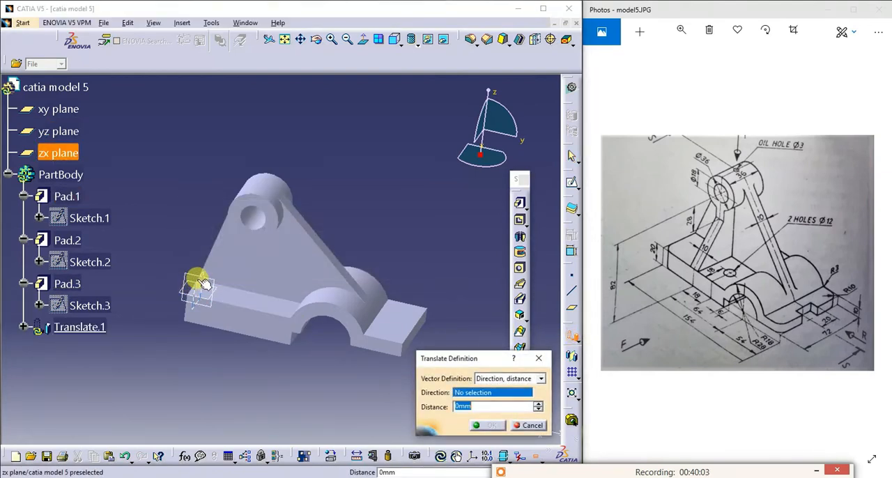
{"action": "left_click", "coordinate": [202, 282]}
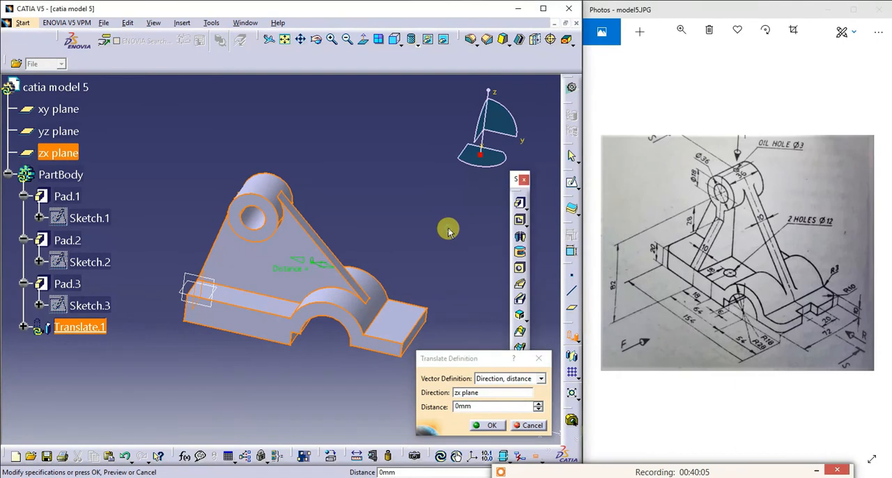
{"action": "double_click", "coordinate": [479, 405]}
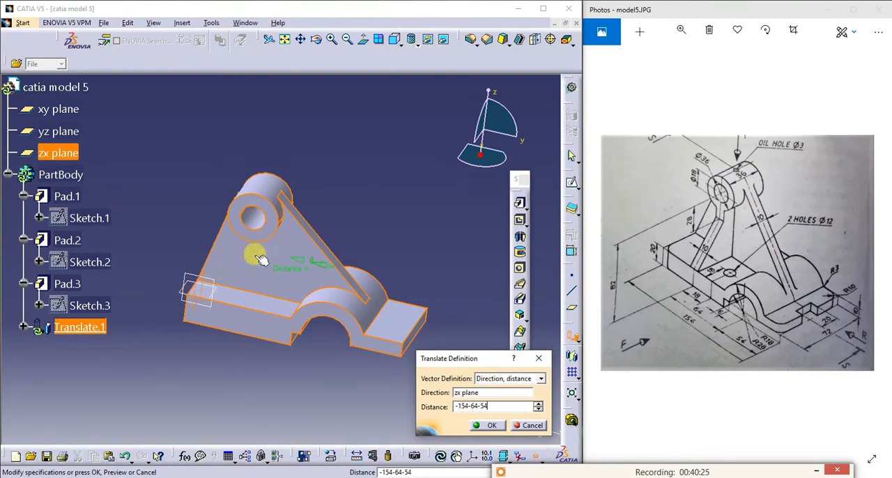
{"action": "left_click", "coordinate": [489, 426]}
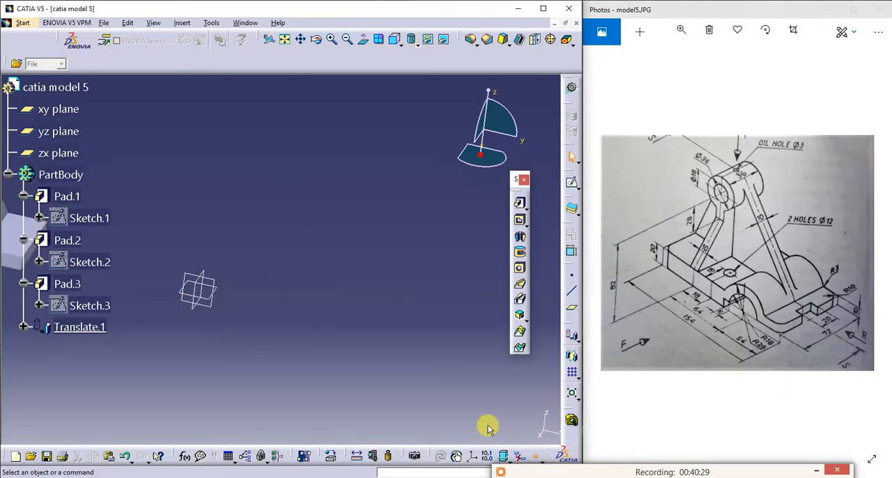
{"action": "key", "text": "ctrl+z"}
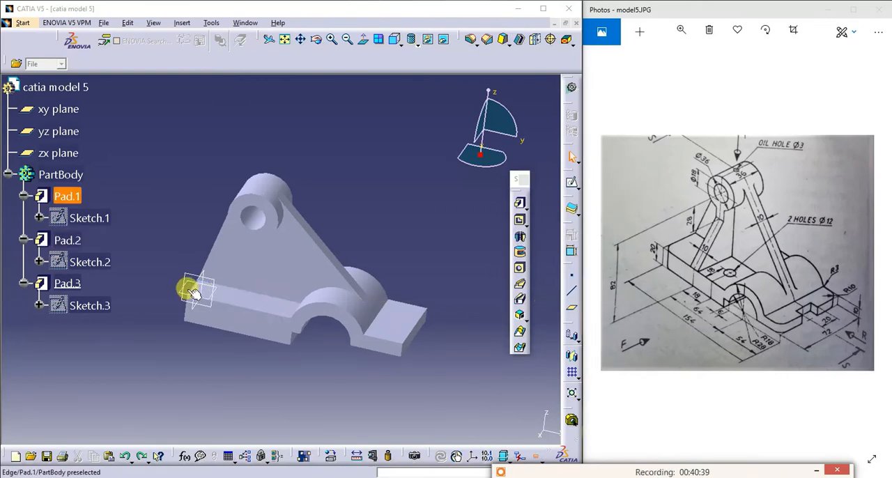
- Translate the body by -154+64+54 with the zx plane as direction, keeping the transformation specifications
{"action": "left_click", "coordinate": [571, 337]}
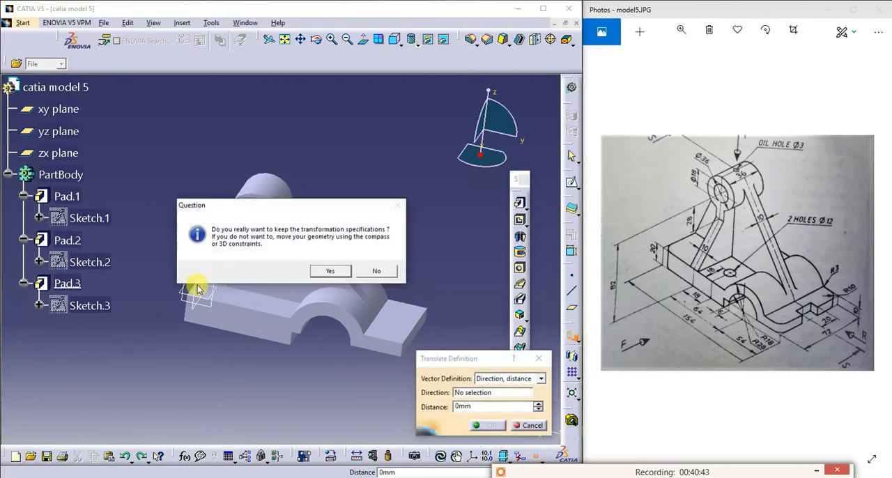
{"action": "left_click", "coordinate": [342, 272]}
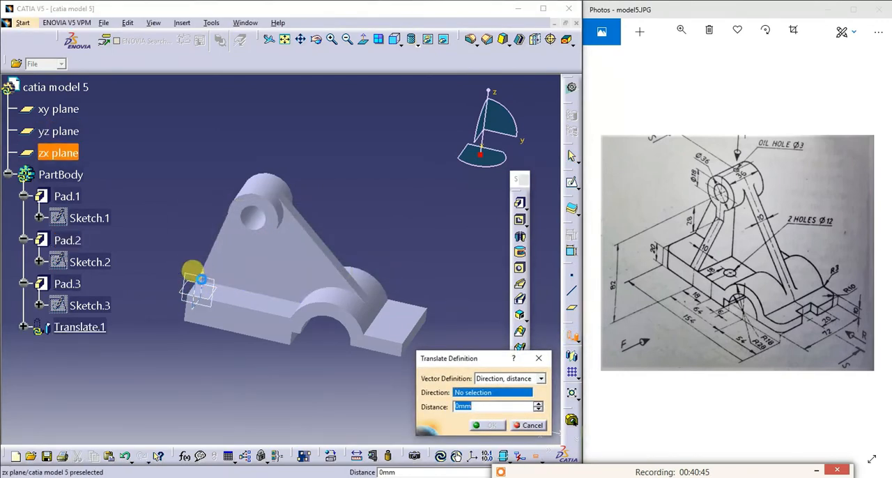
{"action": "left_click", "coordinate": [201, 284]}
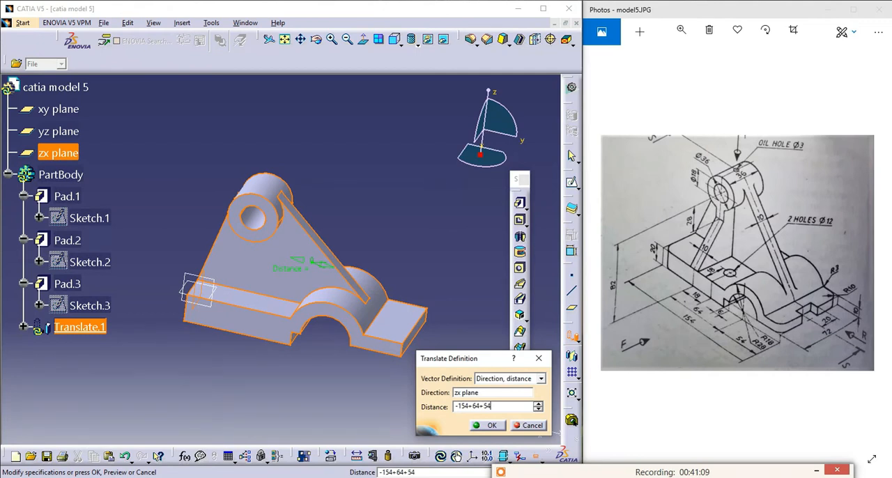
{"action": "key", "text": "Return"}
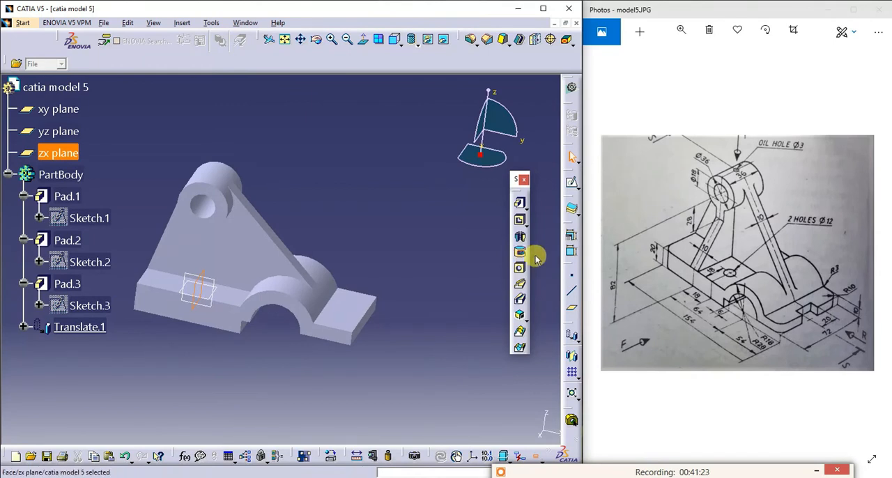
- Start a sketch on the zx plane and project one vertical side edge of the support plate into it
{"action": "left_click", "coordinate": [568, 190]}
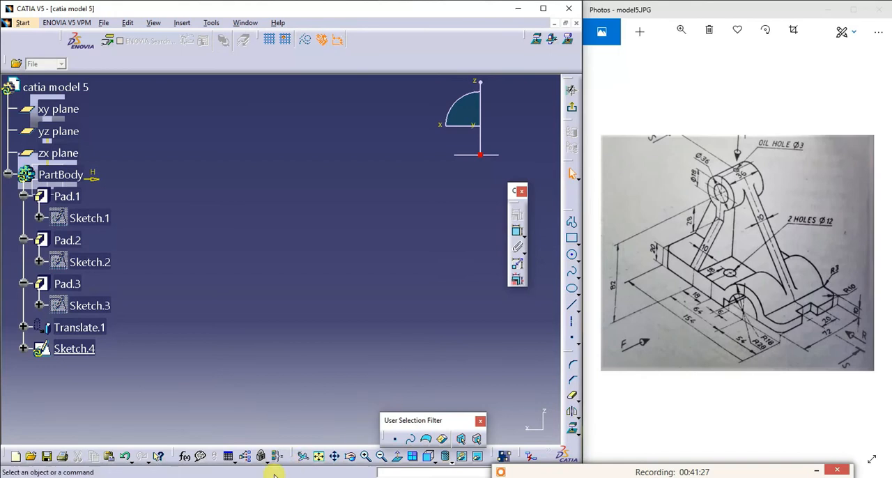
{"action": "left_click", "coordinate": [324, 458]}
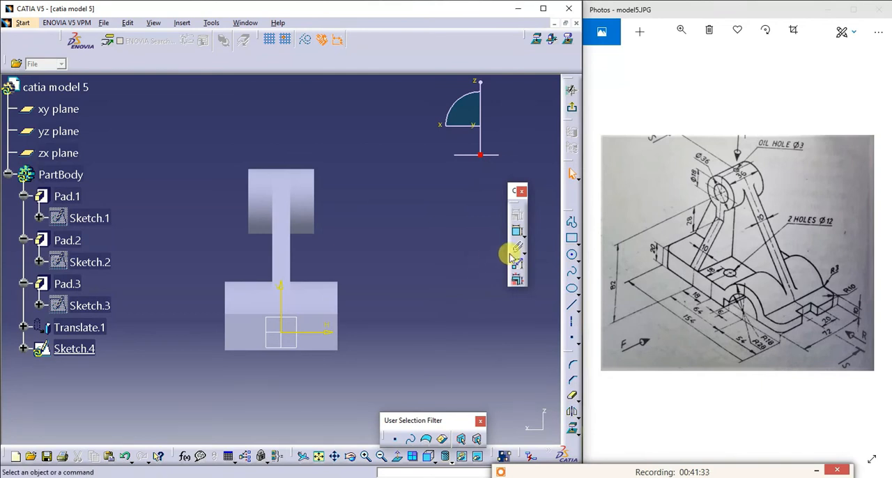
{"action": "left_click", "coordinate": [573, 224]}
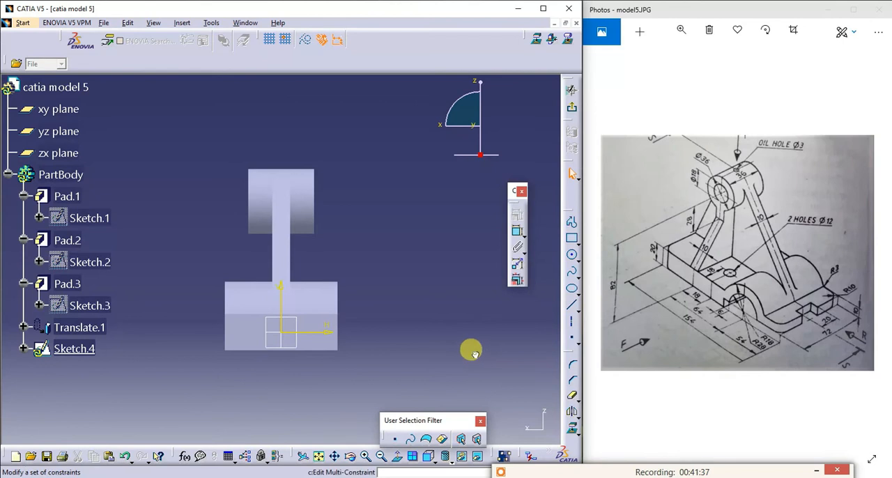
{"action": "left_click", "coordinate": [573, 430]}
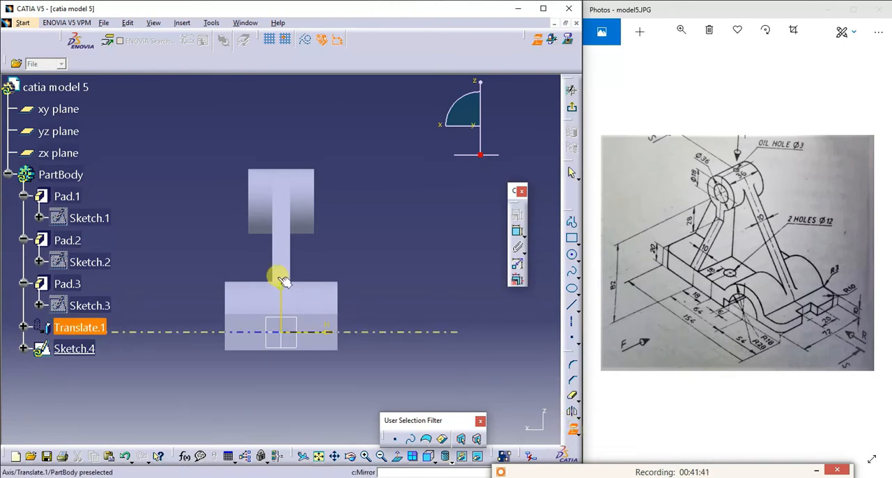
{"action": "left_click", "coordinate": [279, 246]}
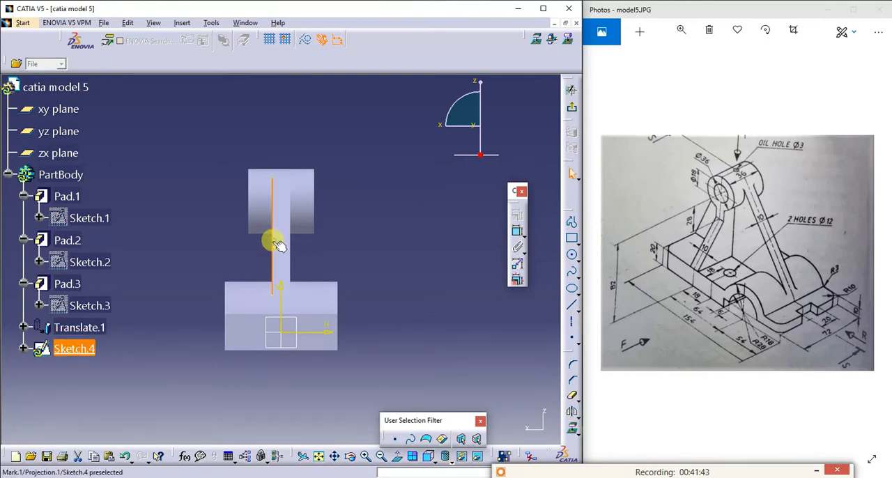
- Project the boss's vertical end edge, on the same side as the projected plate edge, into the sketch
{"action": "left_click", "coordinate": [252, 212]}
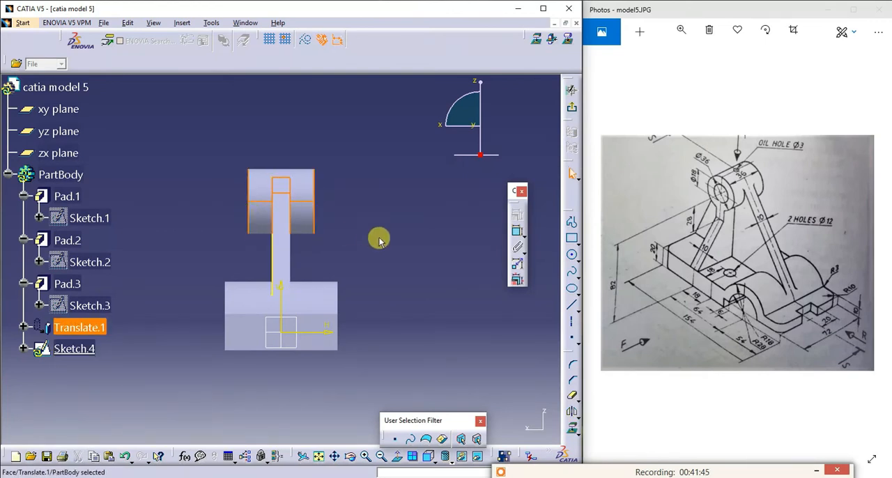
{"action": "left_click", "coordinate": [407, 255]}
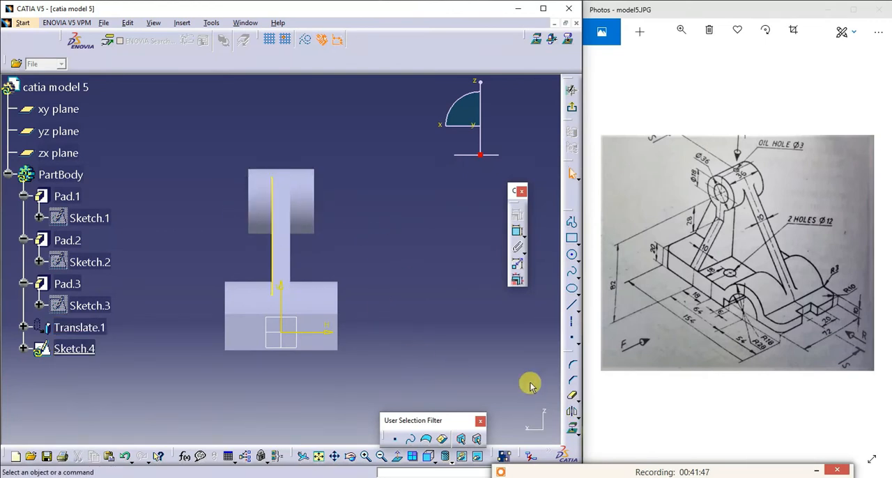
{"action": "left_click", "coordinate": [571, 428]}
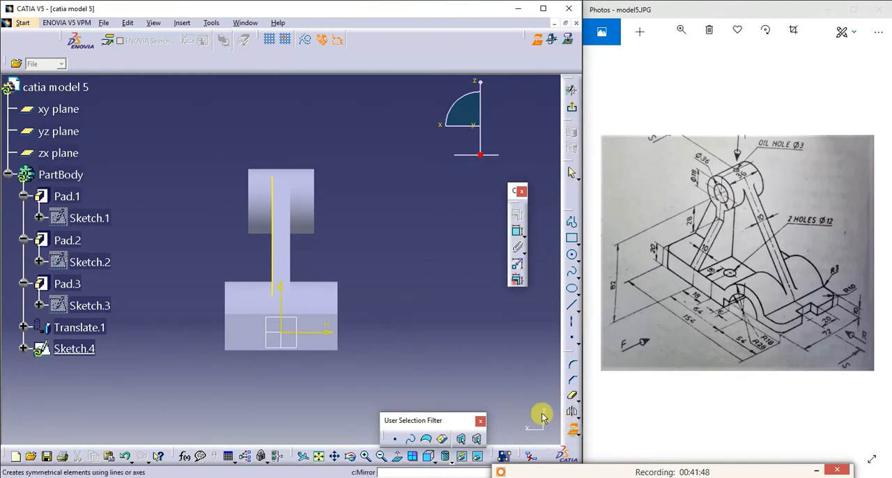
{"action": "left_click", "coordinate": [249, 206]}
{"action": "left_click", "coordinate": [439, 218]}
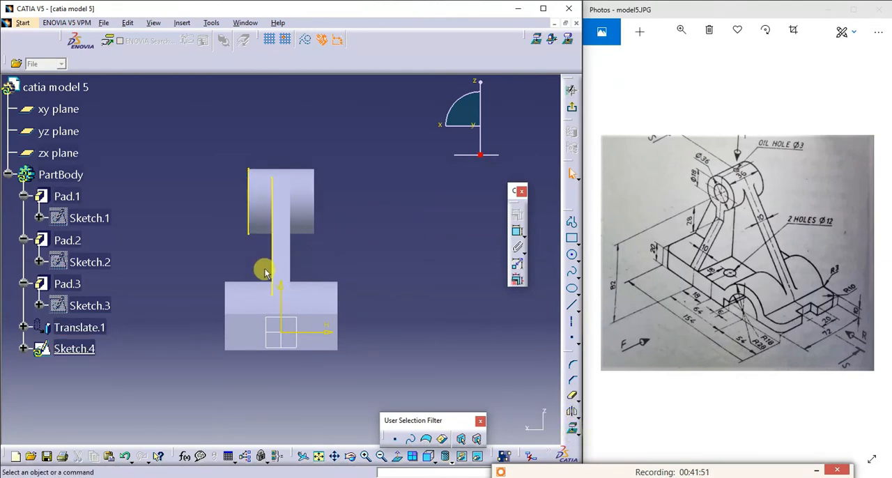
- Project the base's horizontal top edge and the vertical side edge of the arch above it into the sketch
{"action": "left_click", "coordinate": [571, 396]}
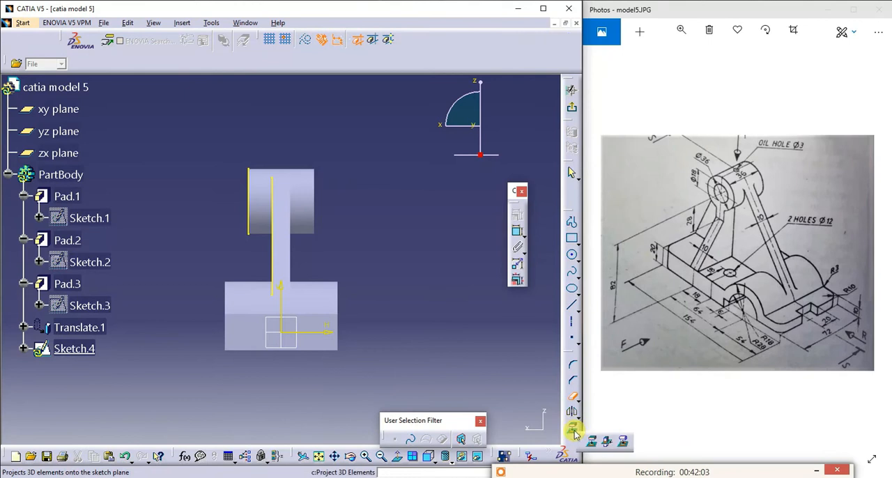
{"action": "left_click", "coordinate": [574, 431]}
{"action": "left_click", "coordinate": [272, 314]}
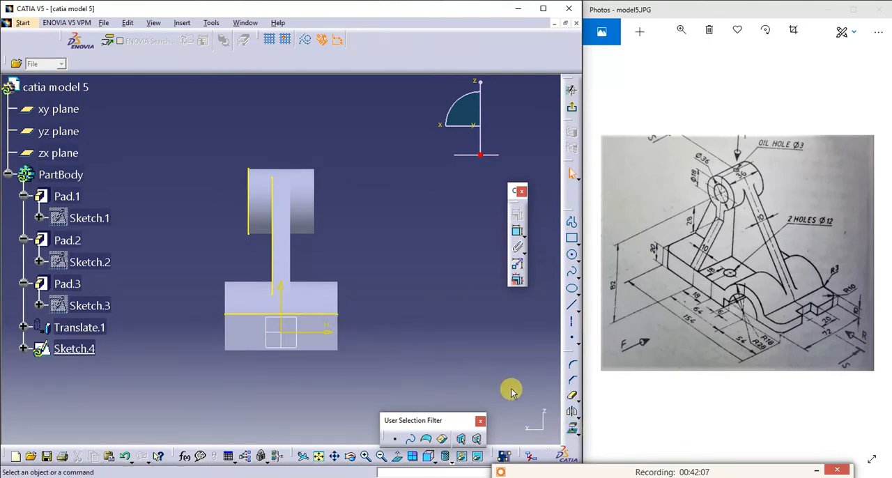
{"action": "left_click", "coordinate": [573, 429]}
{"action": "left_click", "coordinate": [225, 295]}
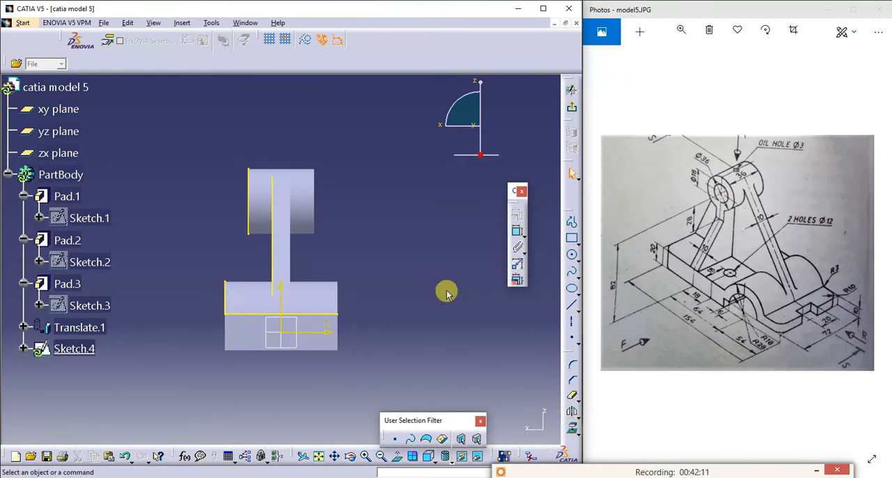
- Sketch a profile from the boss's lower corner about 11 mm straight down, continuing diagonally to the outer end of the base's top edge
{"action": "left_click", "coordinate": [571, 225]}
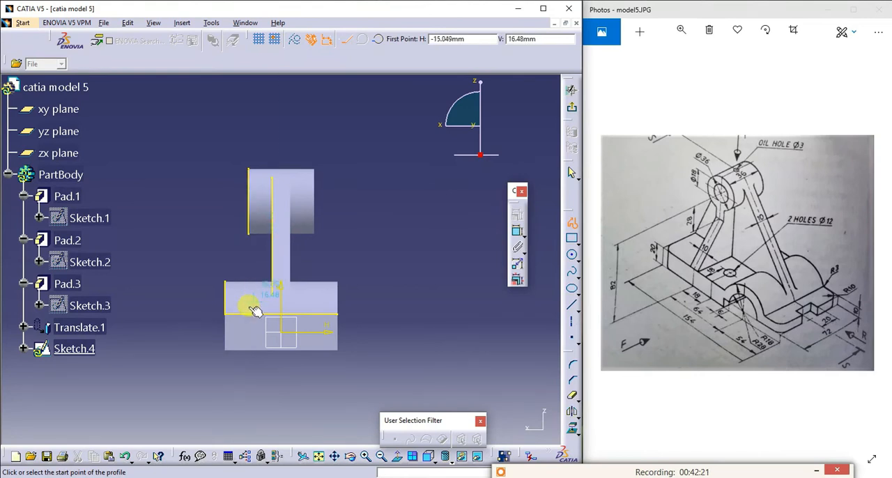
{"action": "left_click", "coordinate": [248, 237]}
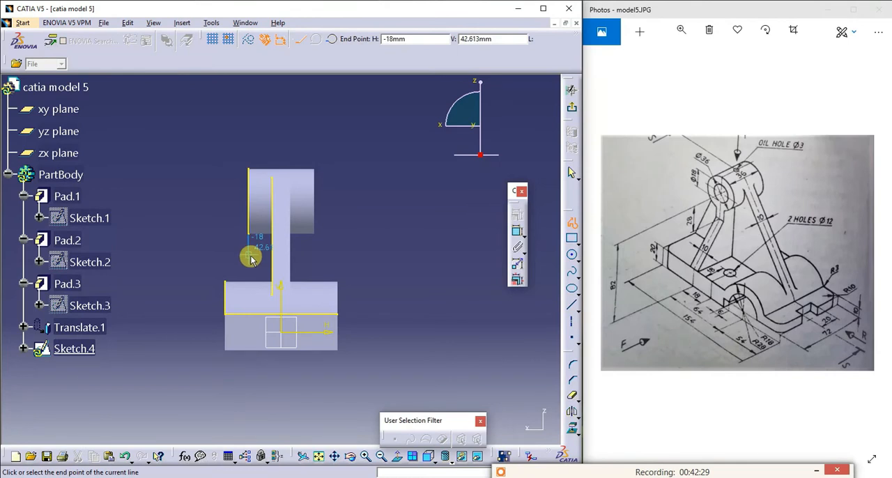
{"action": "left_click", "coordinate": [250, 257]}
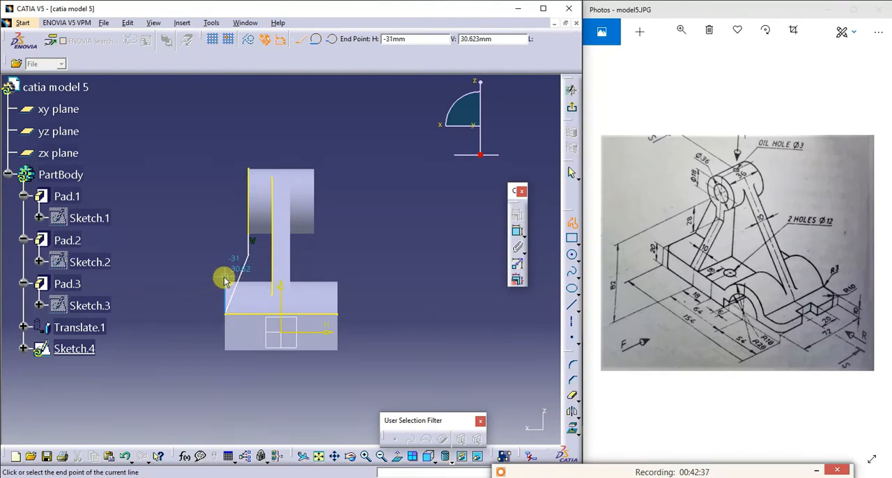
{"action": "left_click", "coordinate": [224, 280]}
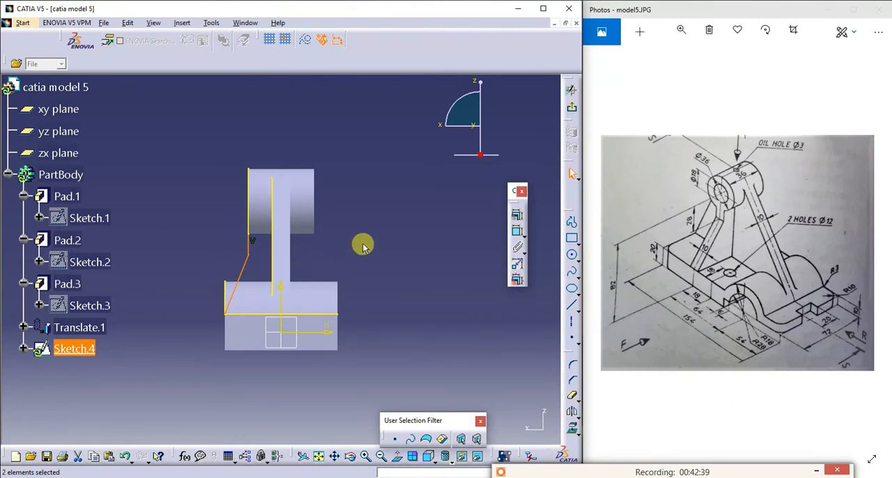
- Draw a horizontal line from the boss's lower corner to the projected support plate edge
{"action": "left_click", "coordinate": [569, 224]}
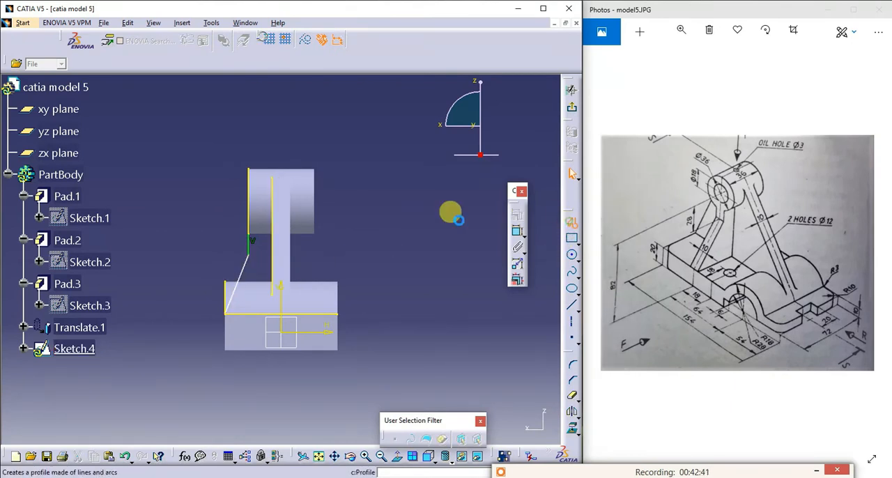
{"action": "left_click", "coordinate": [247, 234]}
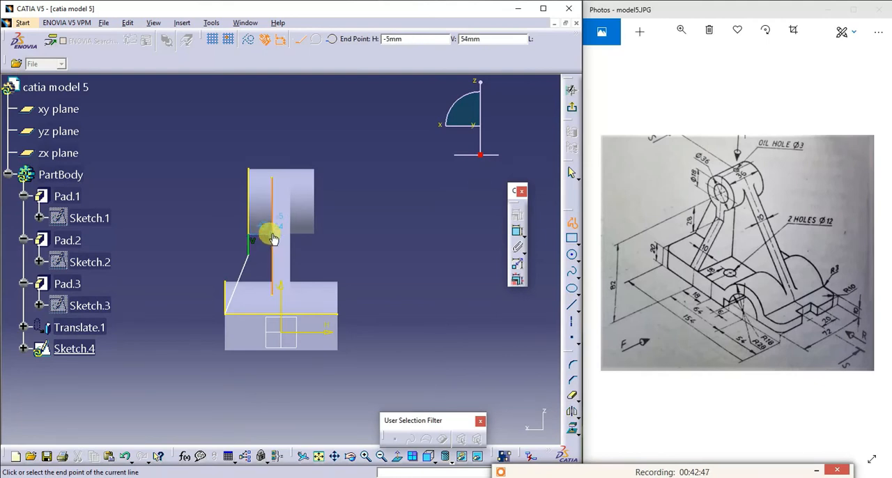
{"action": "left_click", "coordinate": [276, 230]}
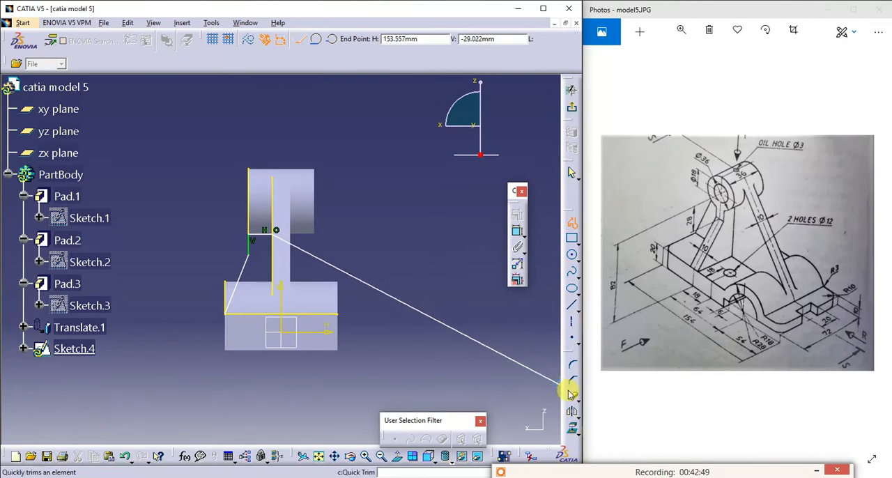
{"action": "left_click", "coordinate": [337, 311]}
{"action": "key", "text": "Escape"}
- Draw a vertical line from the lower end of the projected plate edge down to the projected base top edge
{"action": "left_click", "coordinate": [571, 304]}
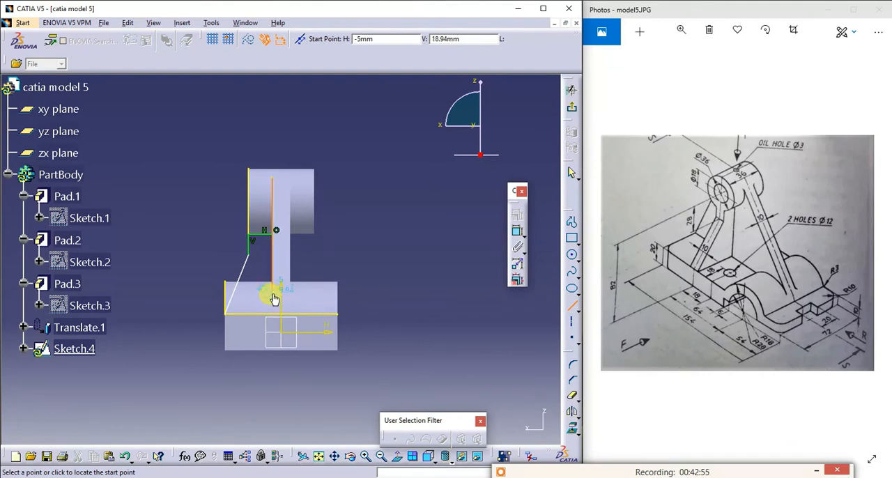
{"action": "left_click", "coordinate": [273, 299]}
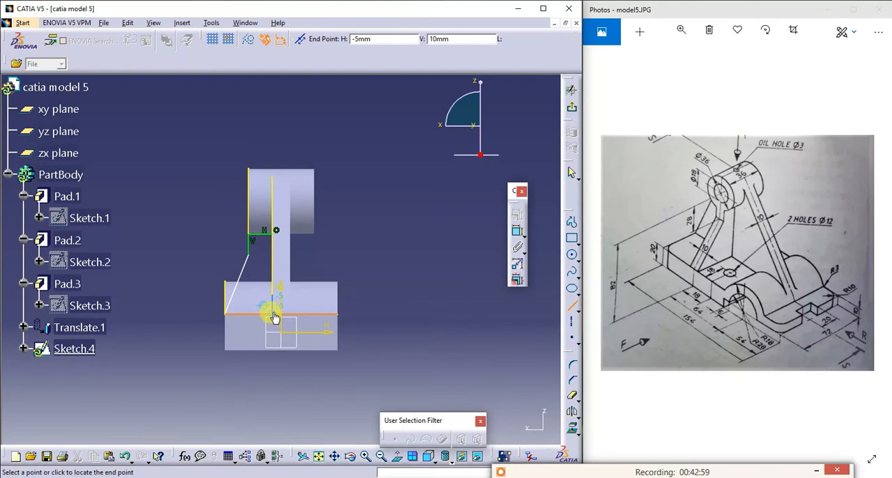
{"action": "left_click", "coordinate": [274, 315]}
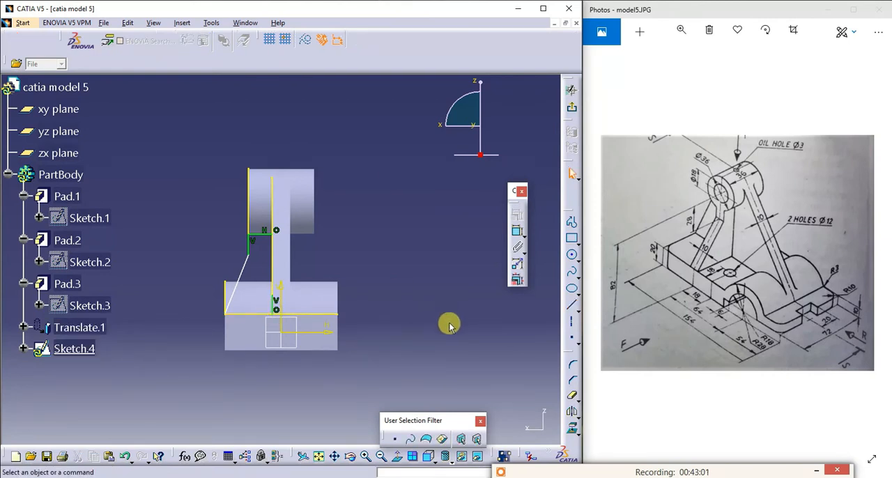
- Quick Trim the projected base, arch, plate and boss edges, removing the portions outside the rib profile
{"action": "left_click", "coordinate": [572, 395]}
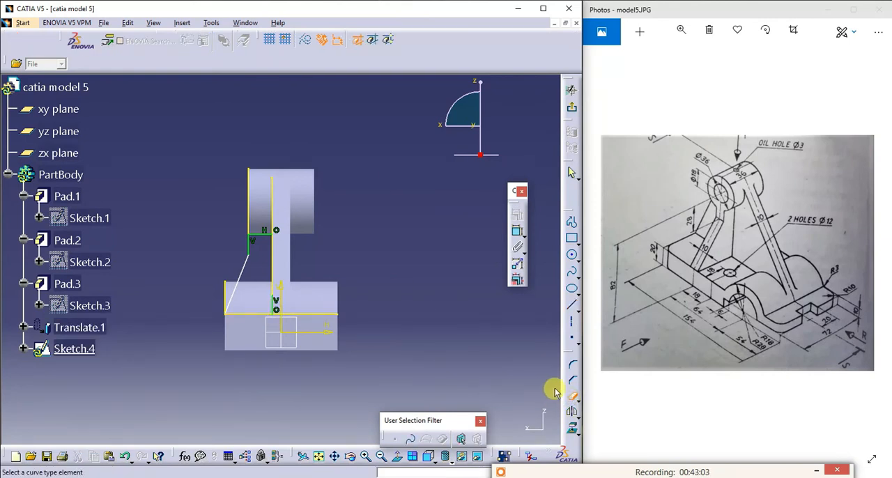
{"action": "left_click", "coordinate": [567, 393]}
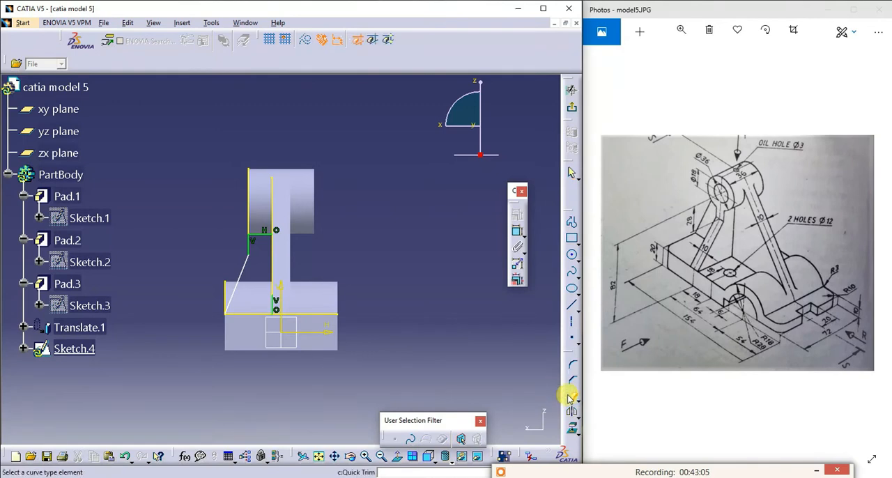
{"action": "left_click", "coordinate": [298, 313]}
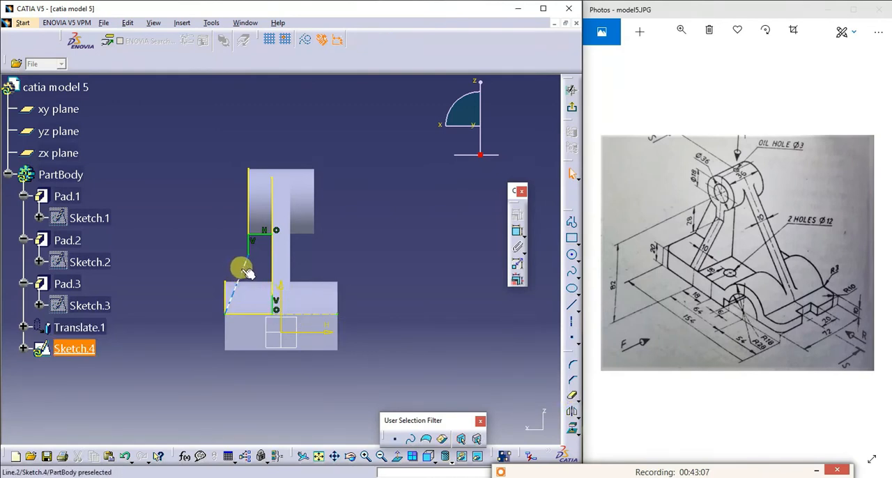
{"action": "left_click", "coordinate": [222, 282]}
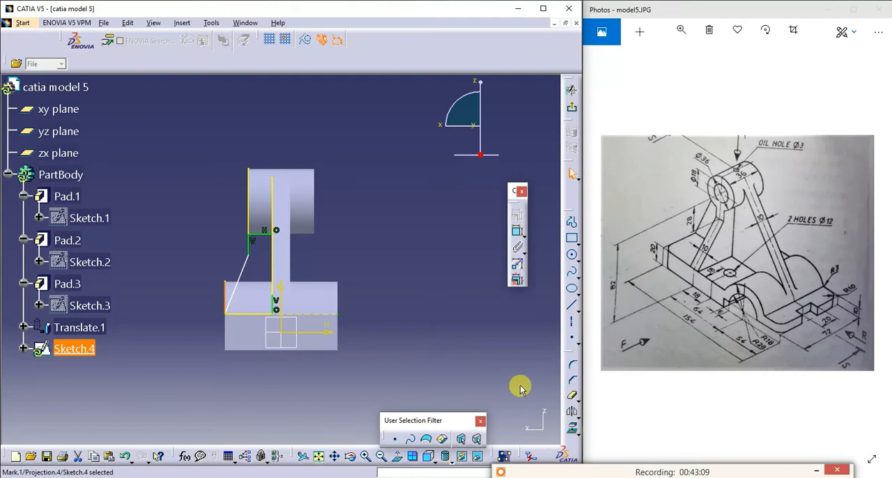
{"action": "left_click", "coordinate": [571, 394]}
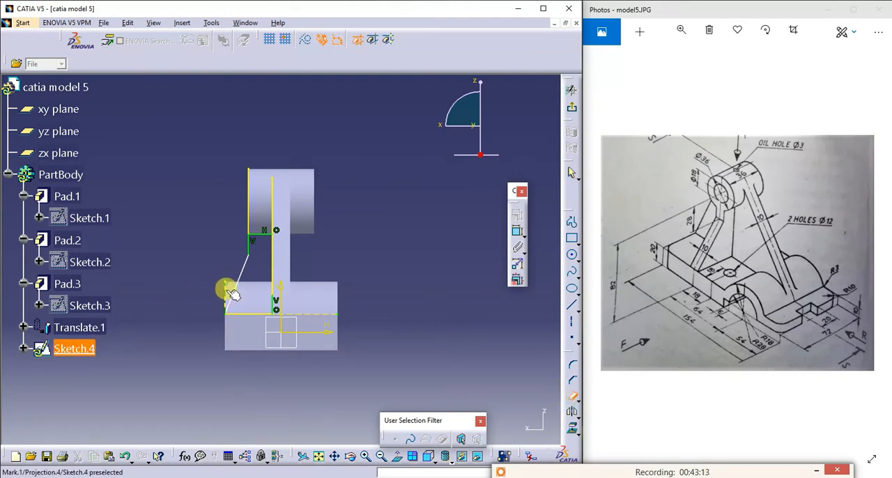
{"action": "left_click", "coordinate": [273, 201]}
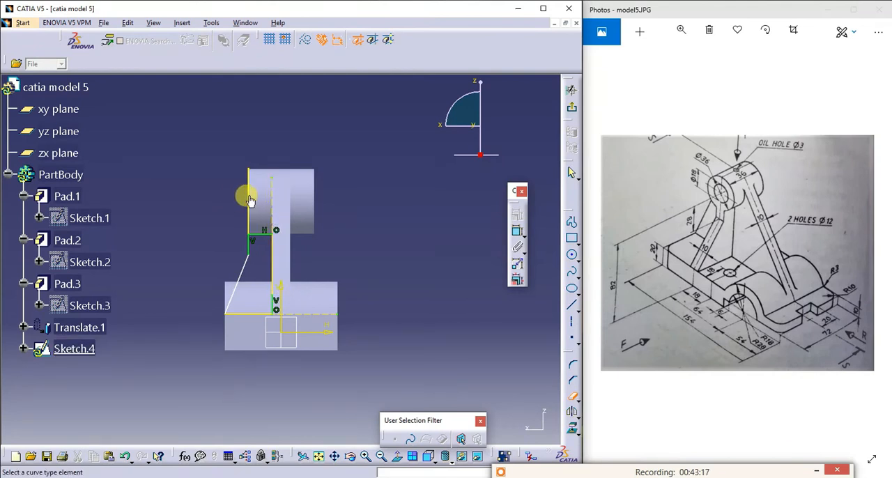
{"action": "left_click", "coordinate": [250, 200]}
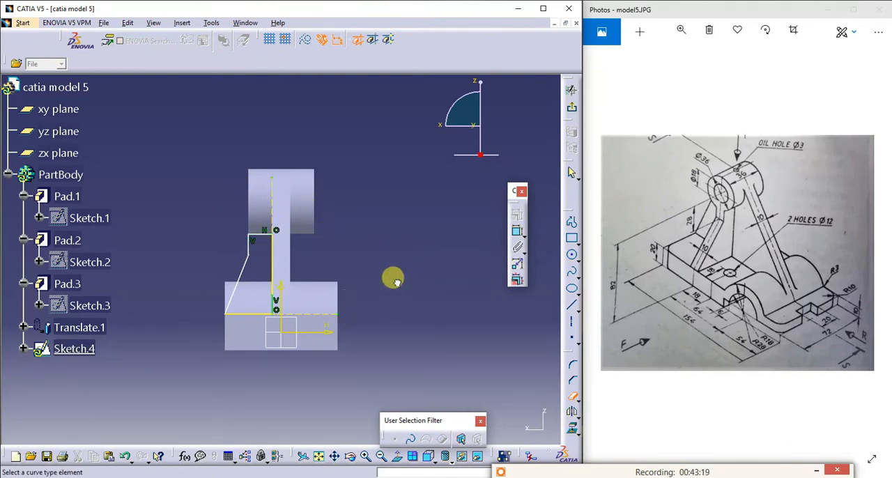
- Dimension the vertical distance from the boss axis to the rib profile's bend point and set it to 28 mm
{"action": "left_click", "coordinate": [518, 232]}
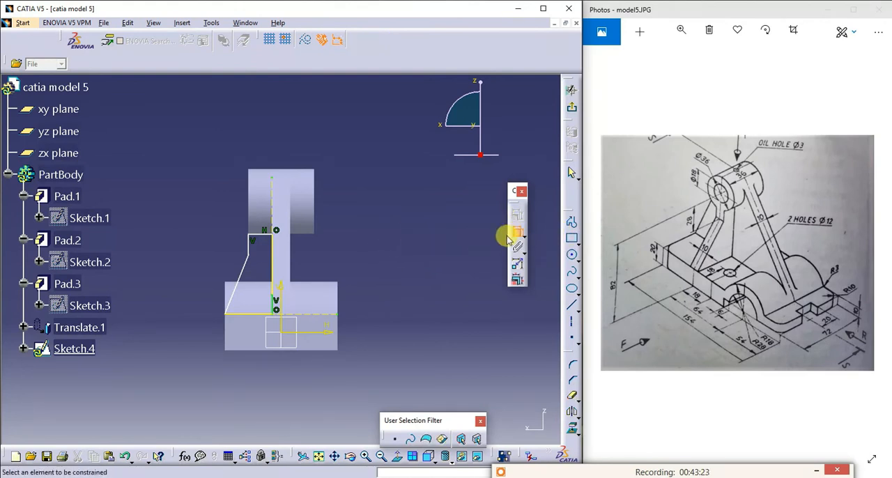
{"action": "left_click", "coordinate": [244, 247]}
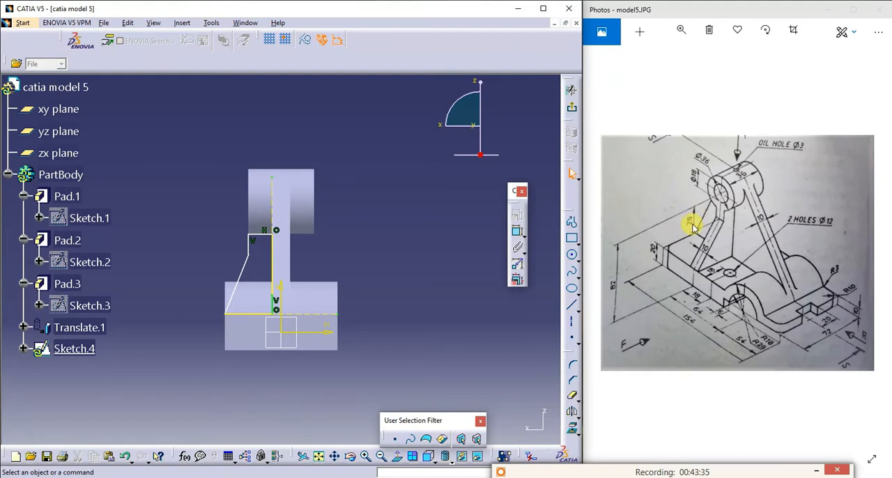
{"action": "left_click", "coordinate": [519, 235]}
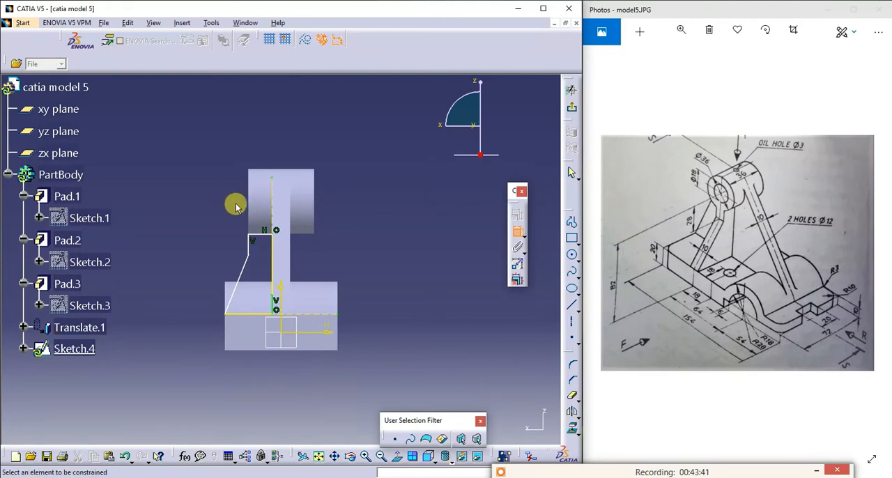
{"action": "left_click", "coordinate": [259, 201]}
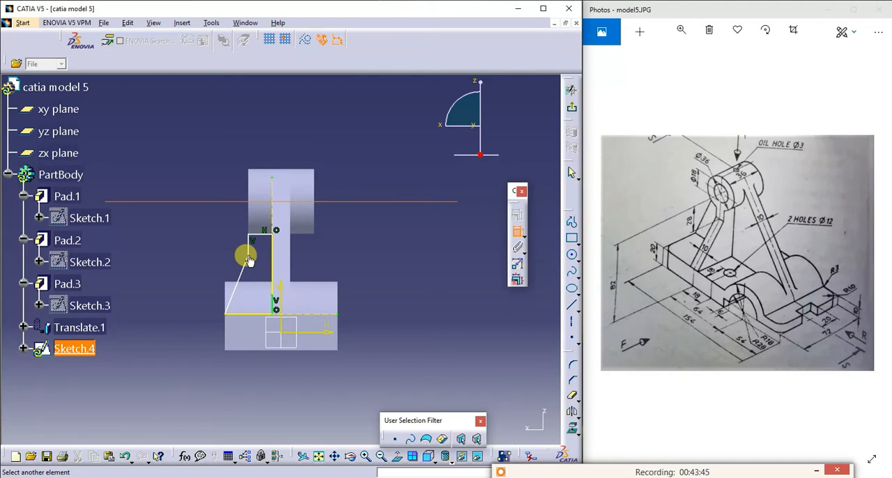
{"action": "left_click", "coordinate": [249, 254]}
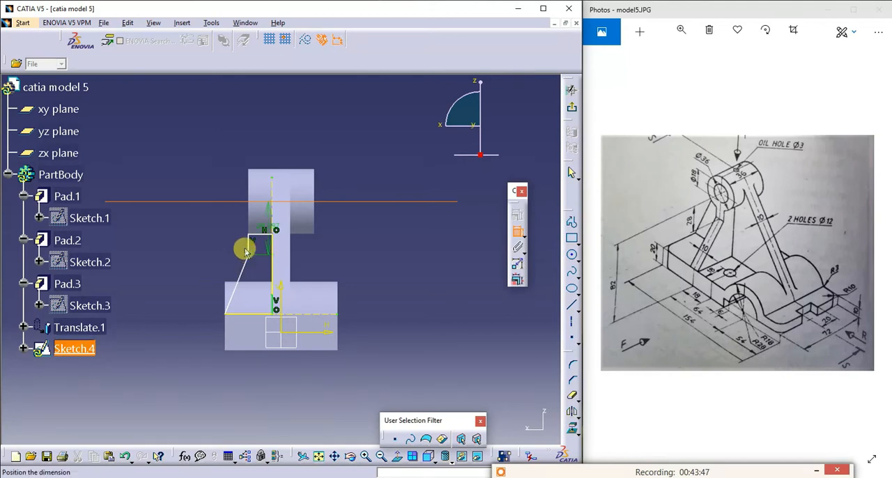
{"action": "left_click", "coordinate": [203, 231]}
{"action": "double_click", "coordinate": [201, 225]}
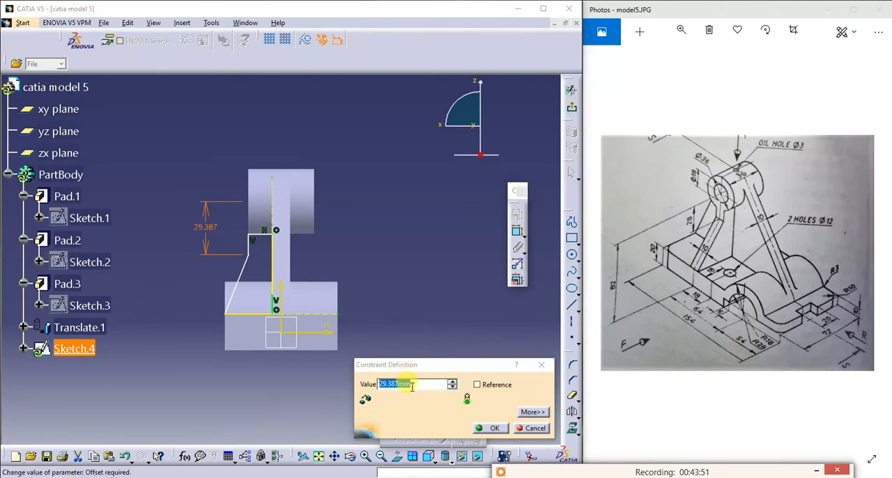
{"action": "type", "text": "28"}
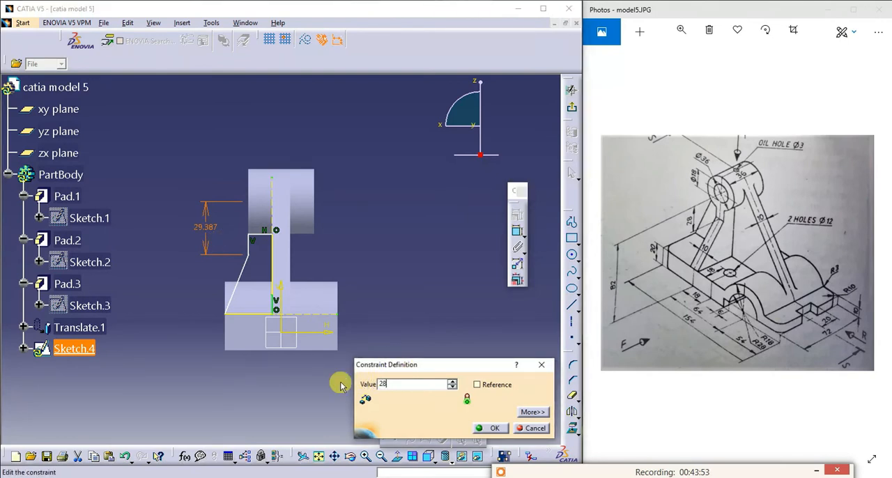
{"action": "left_click", "coordinate": [493, 428]}
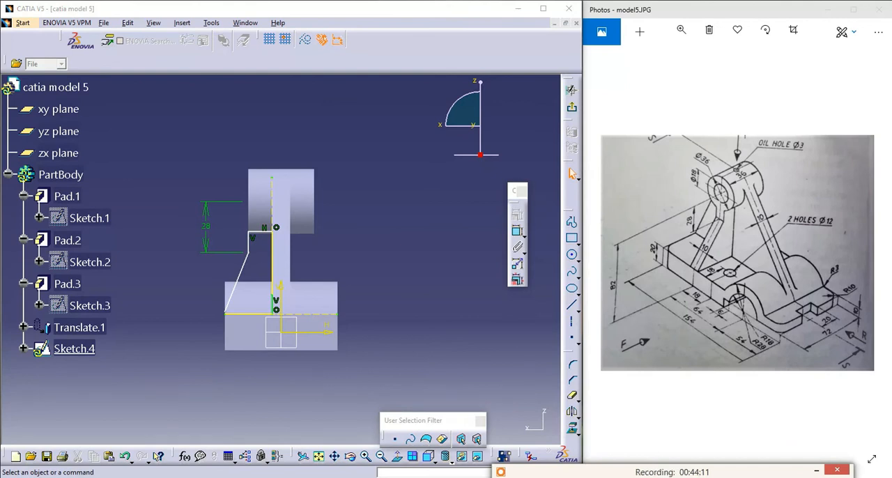
- Delete the rib profile's horizontal top line and the short vertical line above the bend
{"action": "left_click", "coordinate": [262, 231]}
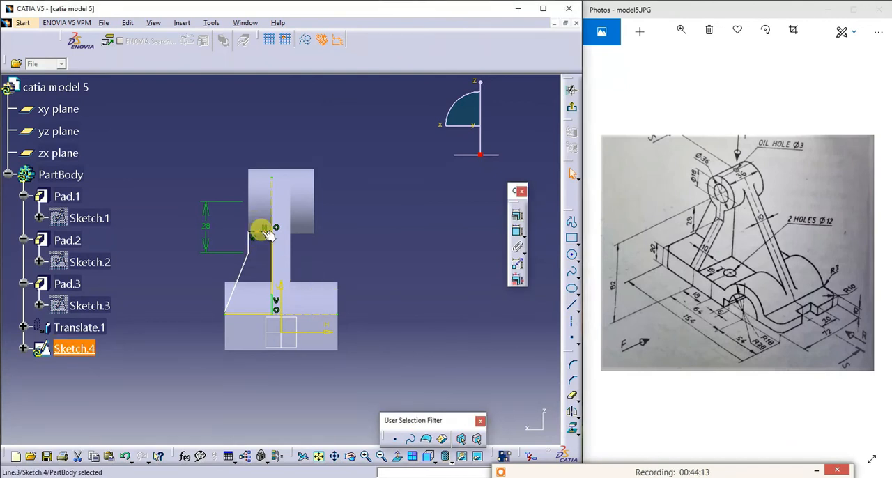
{"action": "key", "text": "Delete"}
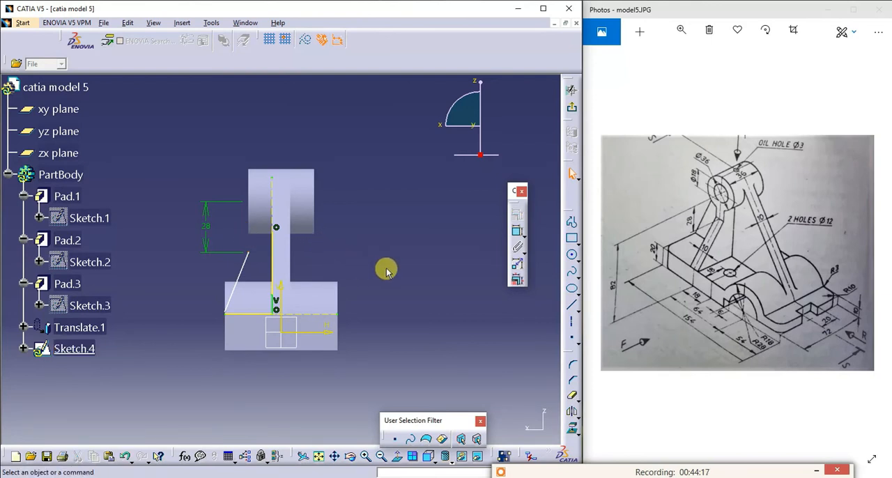
{"action": "left_click", "coordinate": [571, 223]}
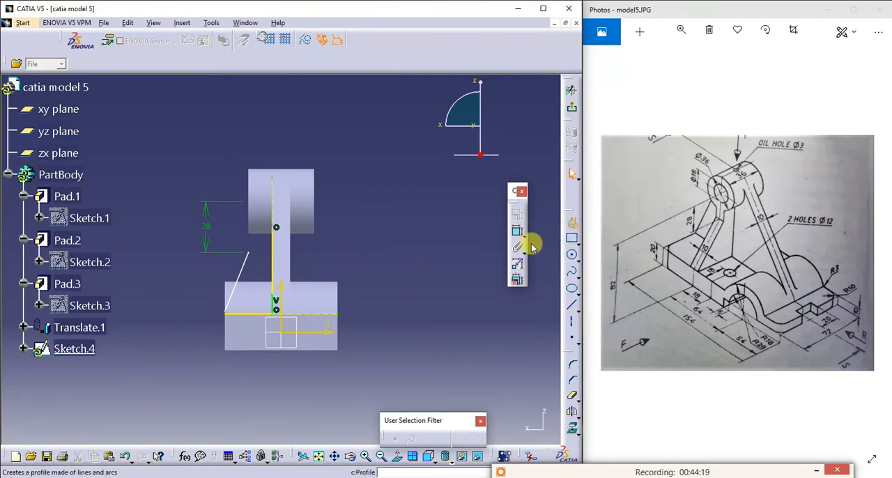
{"action": "left_click", "coordinate": [247, 252]}
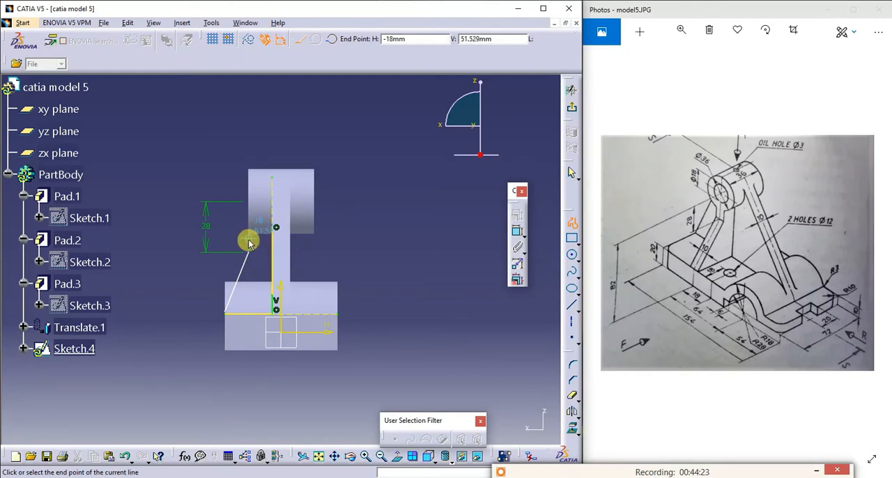
{"action": "key", "text": "Escape"}
- Project the boss's vertical end edge and draw a vertical line from the bend point up to the boss's lower corner
{"action": "left_click", "coordinate": [573, 434]}
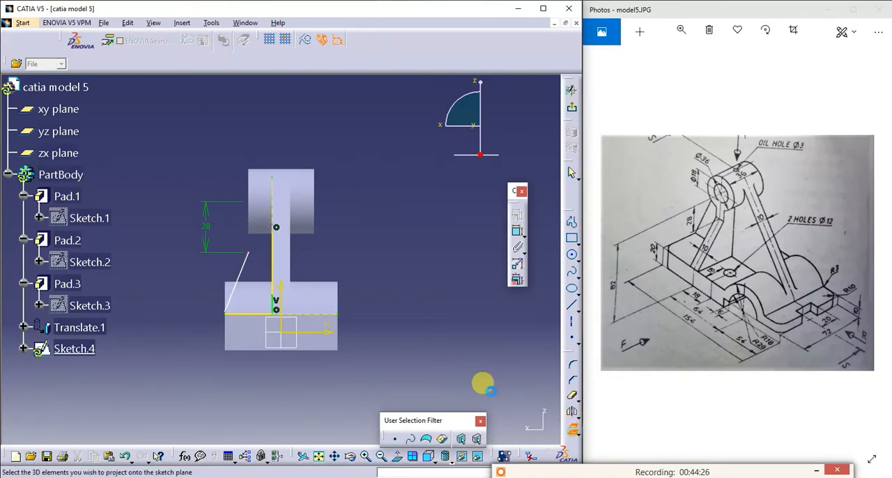
{"action": "left_click", "coordinate": [378, 225]}
{"action": "left_click", "coordinate": [571, 304]}
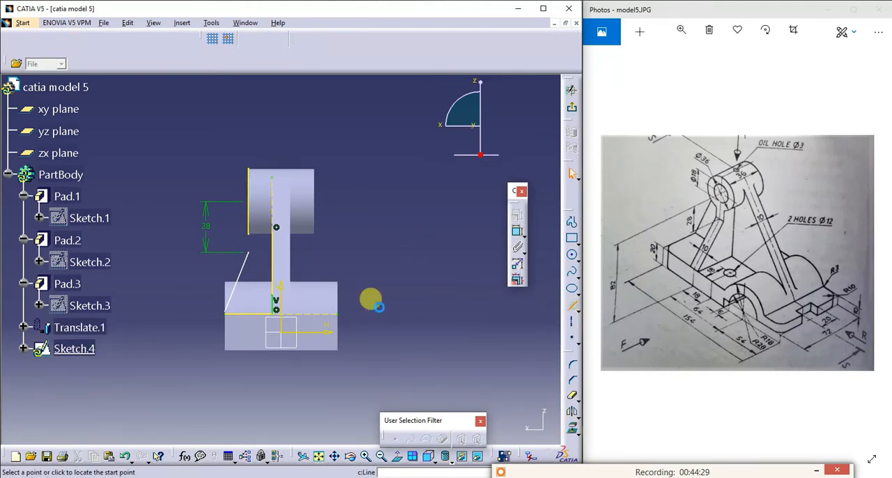
{"action": "left_click", "coordinate": [249, 251]}
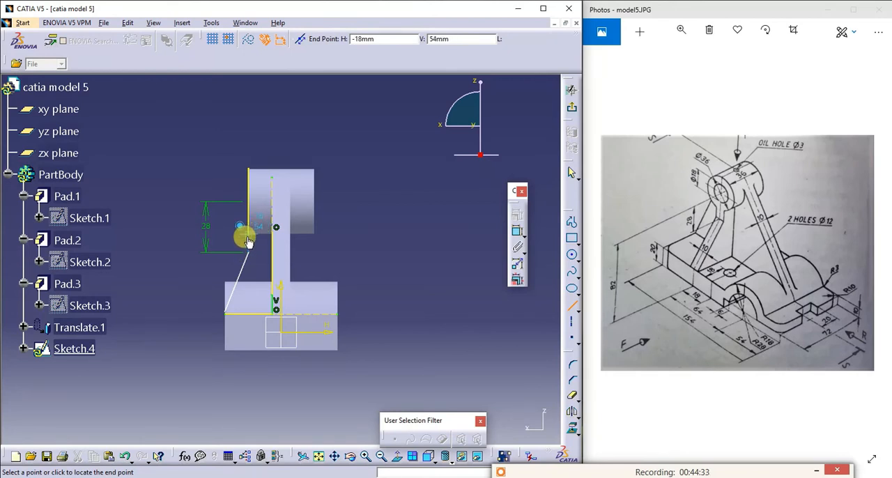
{"action": "left_click", "coordinate": [249, 234]}
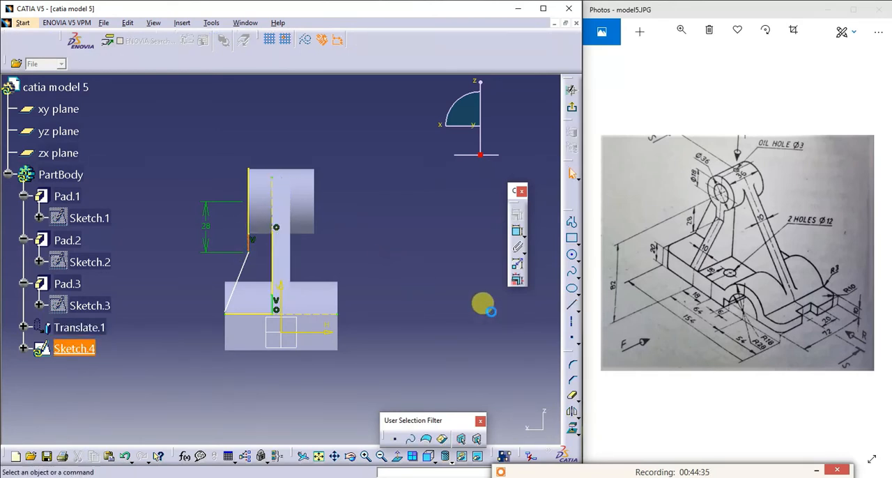
- Try twice to draw a line from the boss's lower corner to the projected plate edge, removing each slanted attempt
{"action": "left_click", "coordinate": [572, 304]}
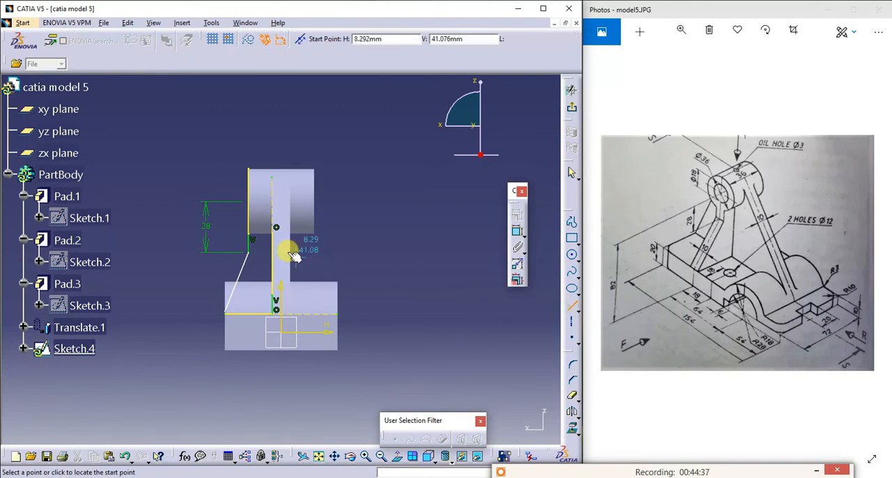
{"action": "left_click", "coordinate": [249, 234]}
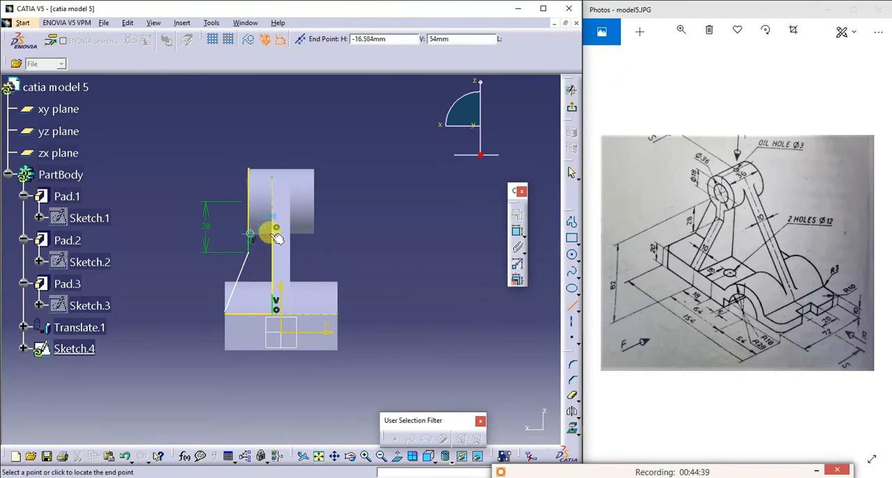
{"action": "left_click", "coordinate": [273, 234]}
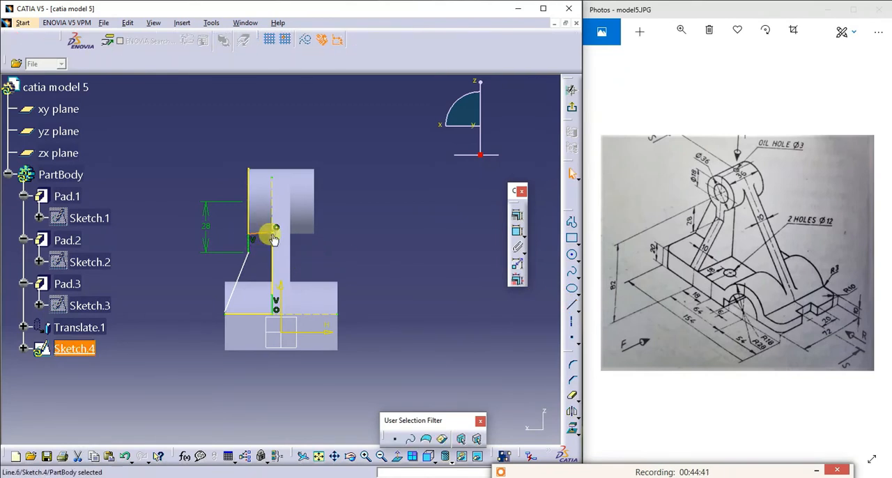
{"action": "left_click", "coordinate": [310, 245]}
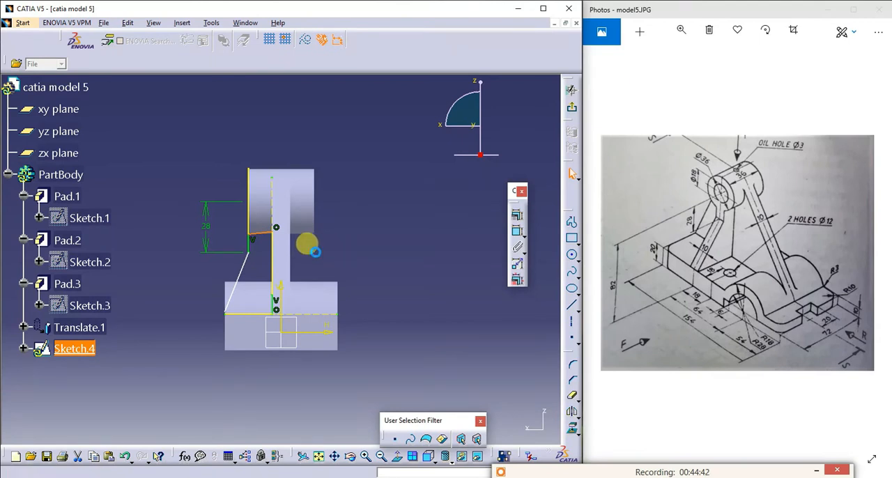
{"action": "left_click", "coordinate": [572, 305]}
{"action": "left_click", "coordinate": [249, 238]}
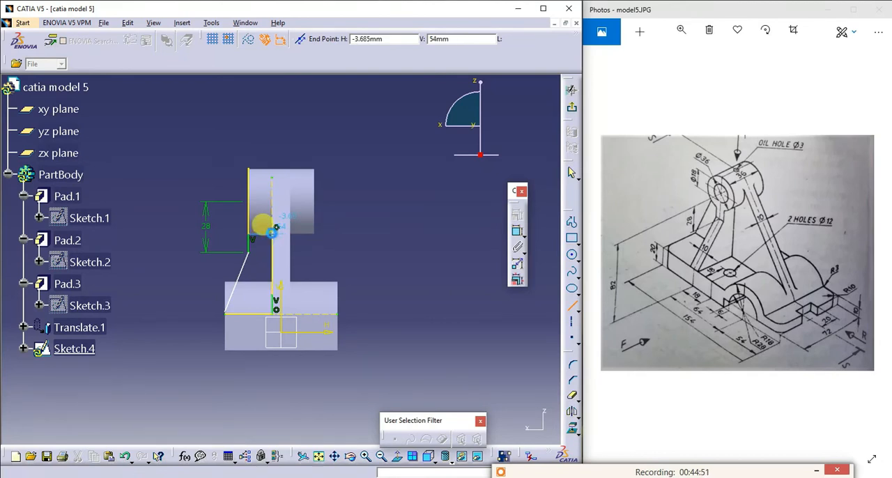
{"action": "left_click", "coordinate": [273, 236]}
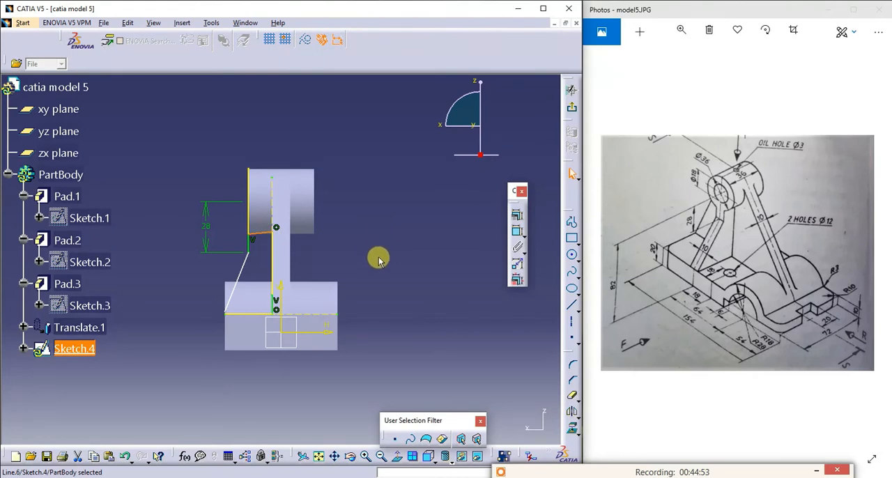
{"action": "left_click", "coordinate": [369, 251]}
{"action": "left_click", "coordinate": [265, 238]}
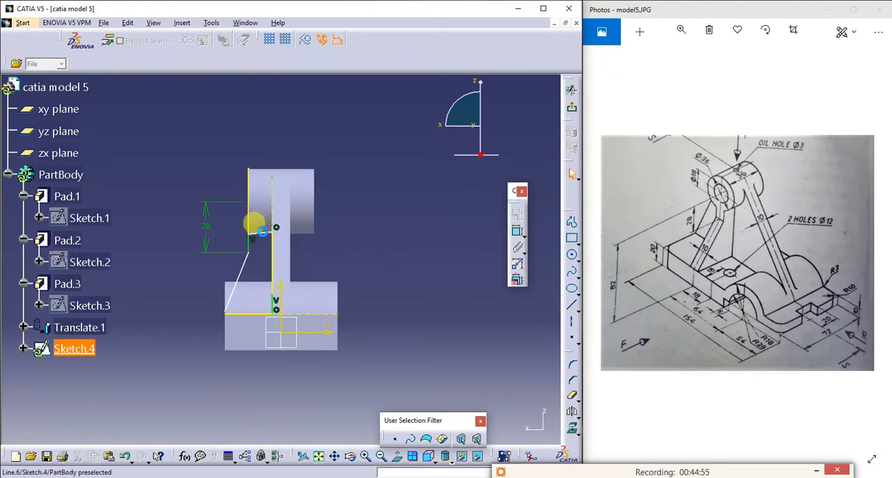
{"action": "left_click", "coordinate": [360, 245]}
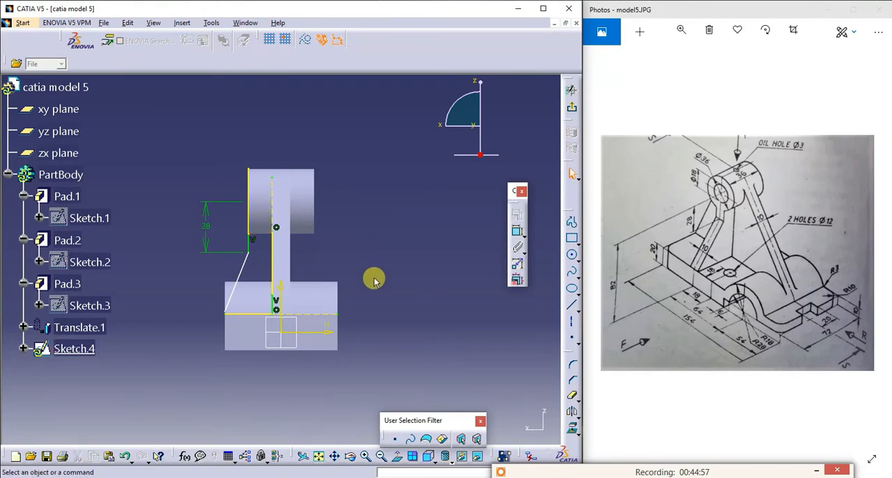
- Try to draw a horizontal line from the boss's lower corner to the projected plate edge, then remove the line
{"action": "left_click", "coordinate": [368, 458]}
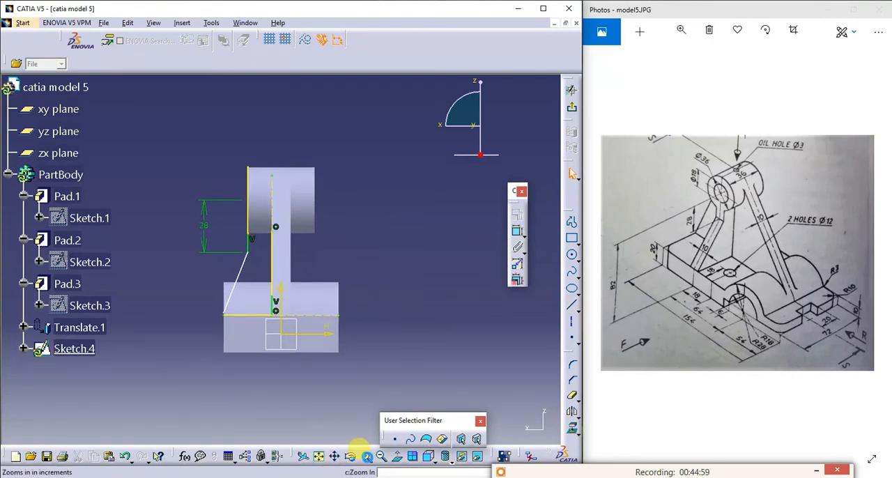
{"action": "left_click", "coordinate": [367, 457]}
{"action": "left_click", "coordinate": [368, 458]}
{"action": "left_click", "coordinate": [368, 458]}
{"action": "left_click", "coordinate": [367, 456]}
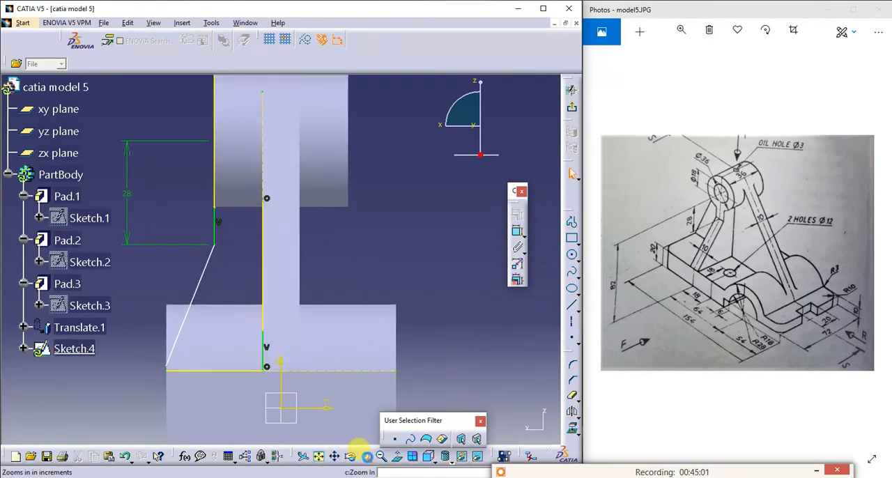
{"action": "left_click", "coordinate": [367, 456]}
{"action": "left_click", "coordinate": [367, 456]}
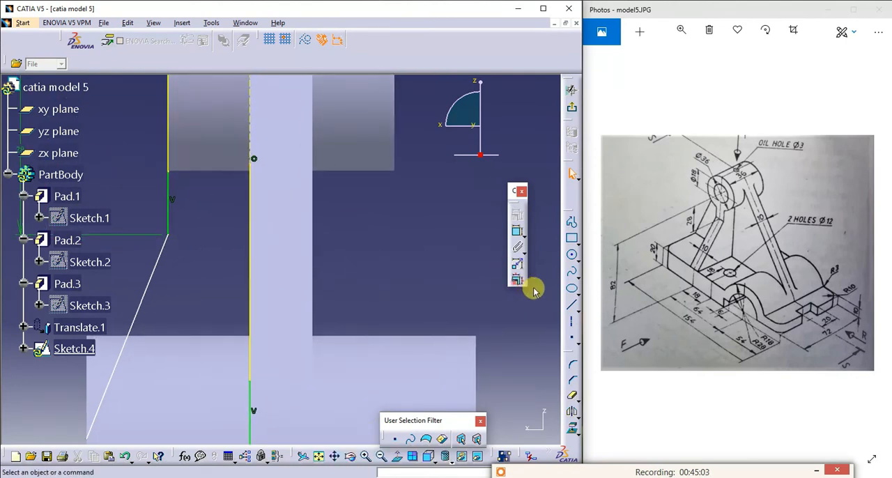
{"action": "left_click", "coordinate": [572, 304]}
{"action": "left_click", "coordinate": [168, 171]}
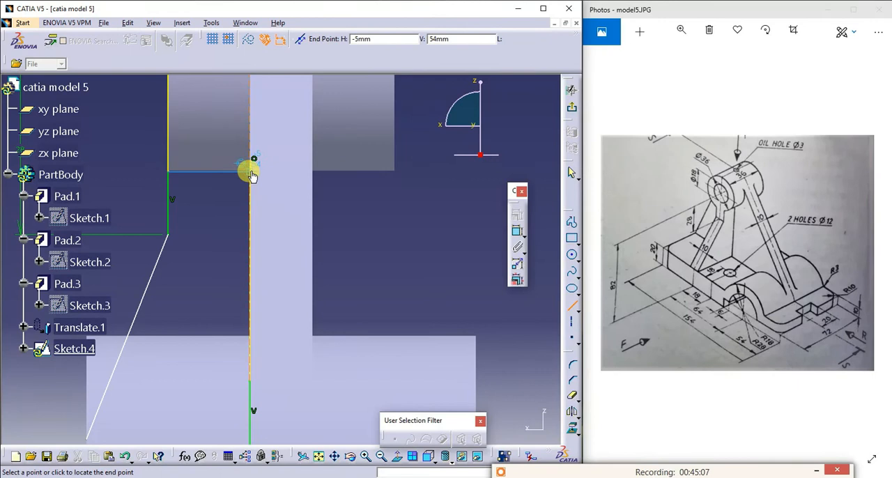
{"action": "left_click", "coordinate": [252, 174]}
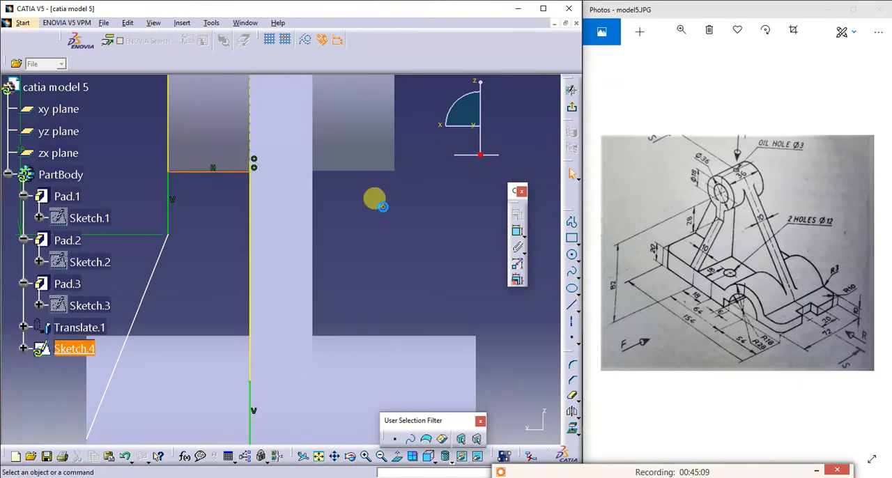
{"action": "left_click", "coordinate": [224, 171]}
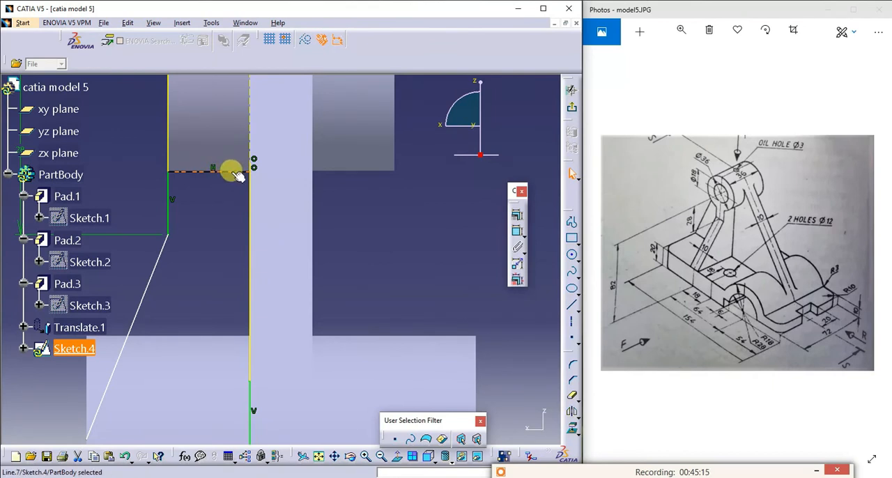
{"action": "key", "text": "Delete"}
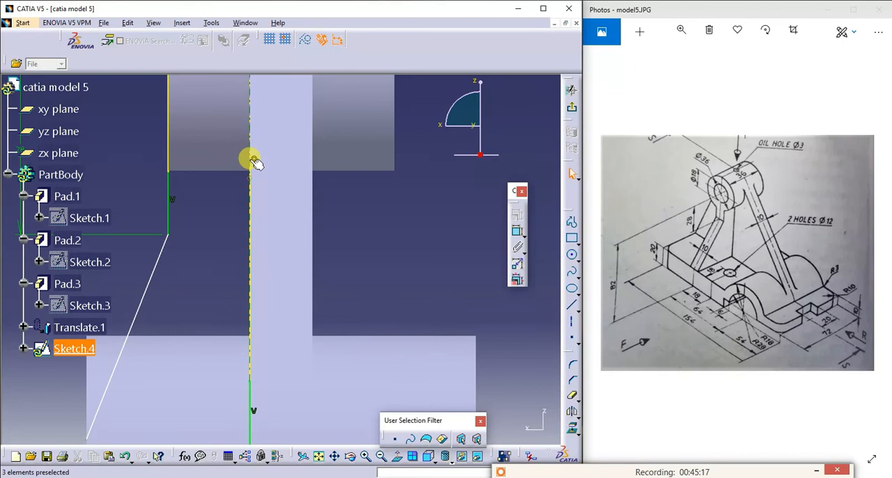
{"action": "left_click", "coordinate": [571, 222]}
{"action": "left_click", "coordinate": [168, 176]}
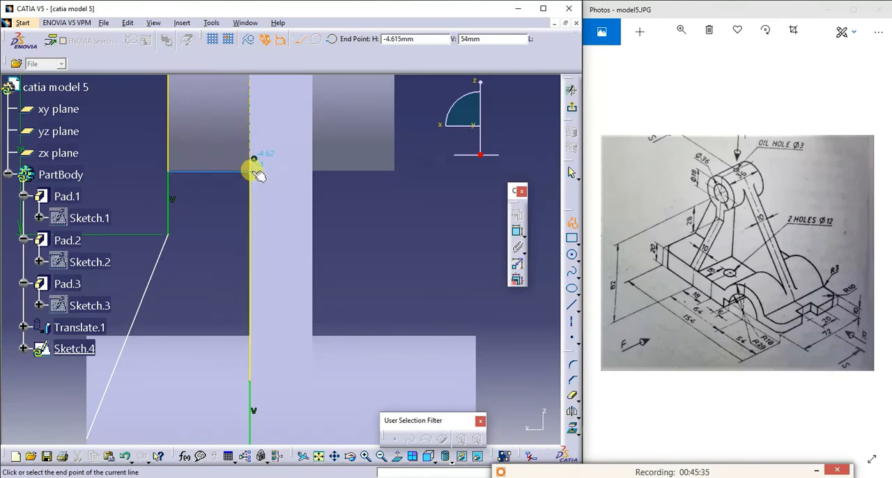
{"action": "key", "text": "Escape"}
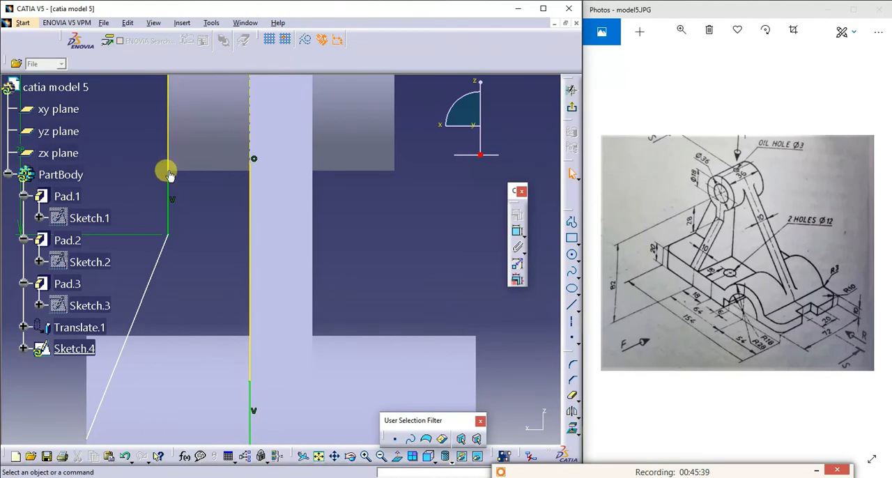
- Draw a horizontal Profile segment from the boss's lower corner to the projected plate edge and delete the extra slanted segment
{"action": "left_click", "coordinate": [572, 221]}
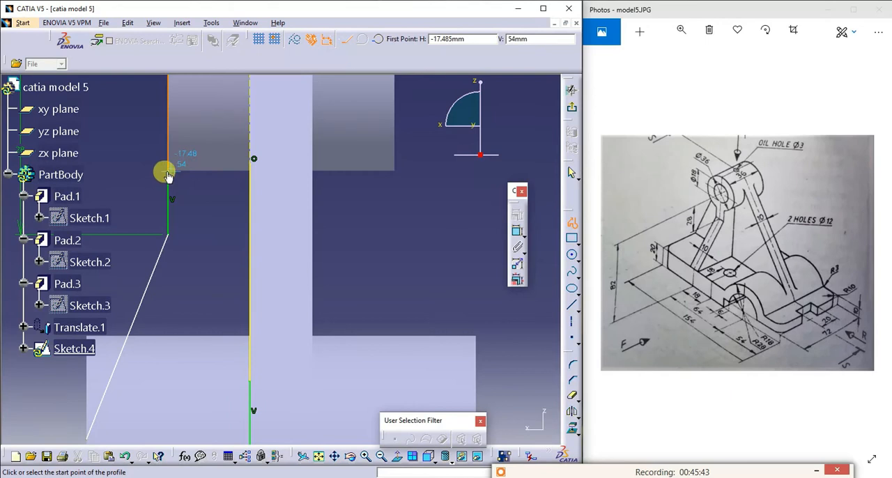
{"action": "left_click", "coordinate": [167, 173]}
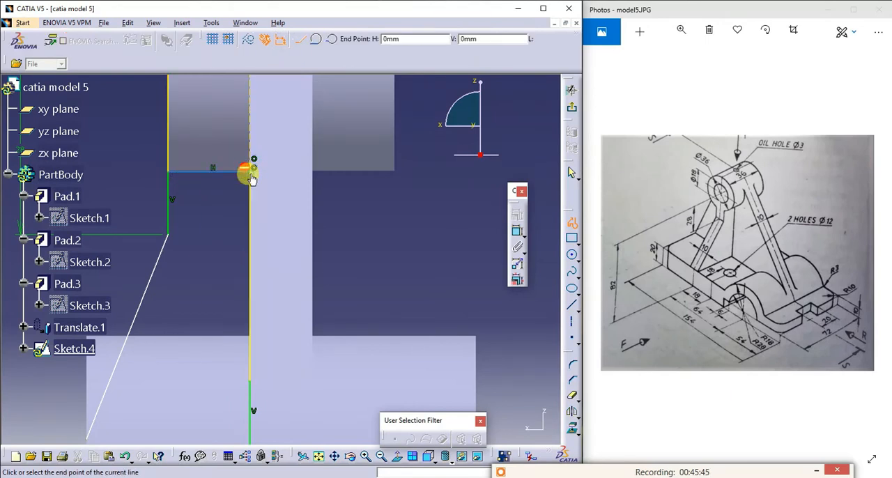
{"action": "left_click", "coordinate": [250, 171]}
{"action": "double_click", "coordinate": [372, 197]}
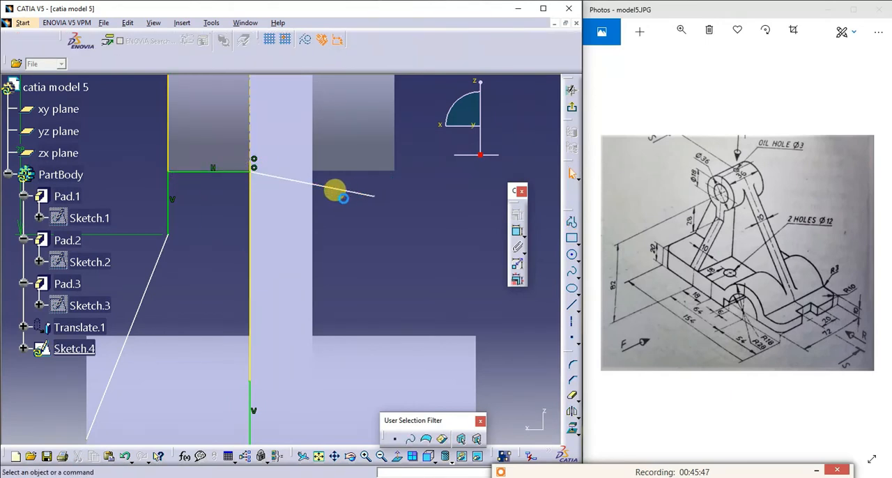
{"action": "left_click", "coordinate": [328, 186]}
{"action": "key", "text": "Delete"}
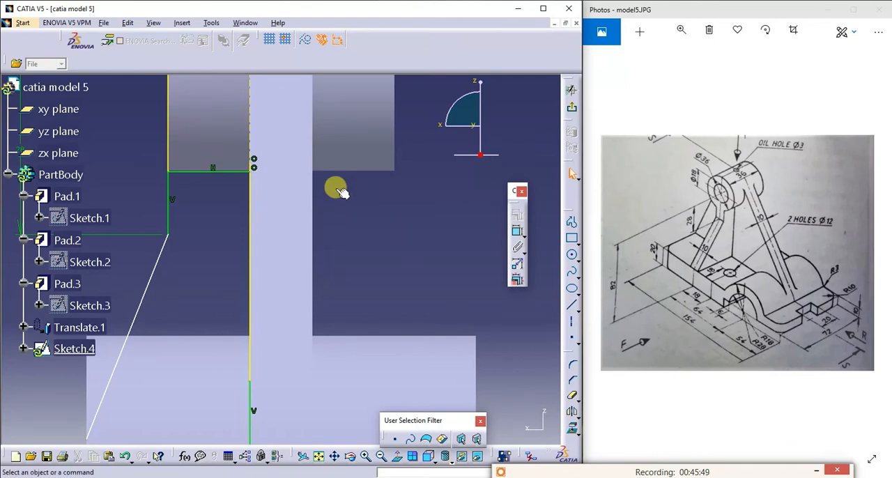
- Quick Trim the projected plate edge above the horizontal closing line
{"action": "left_click", "coordinate": [568, 384]}
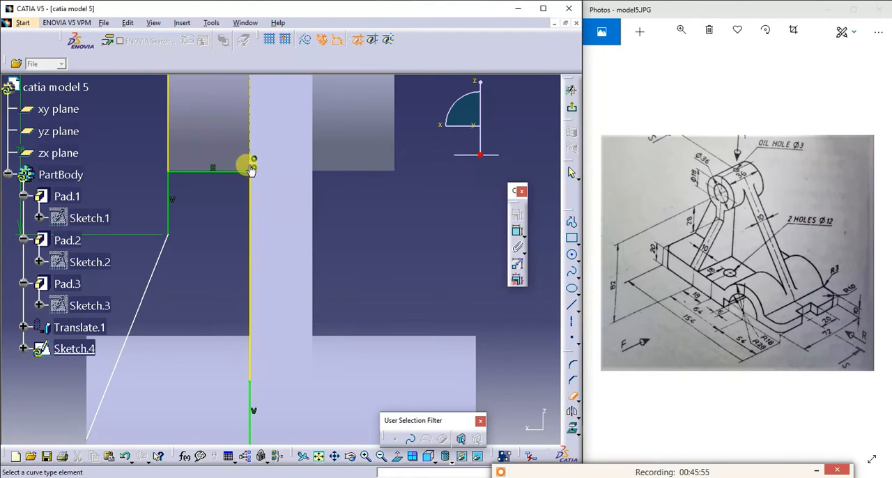
{"action": "key", "text": "Escape"}
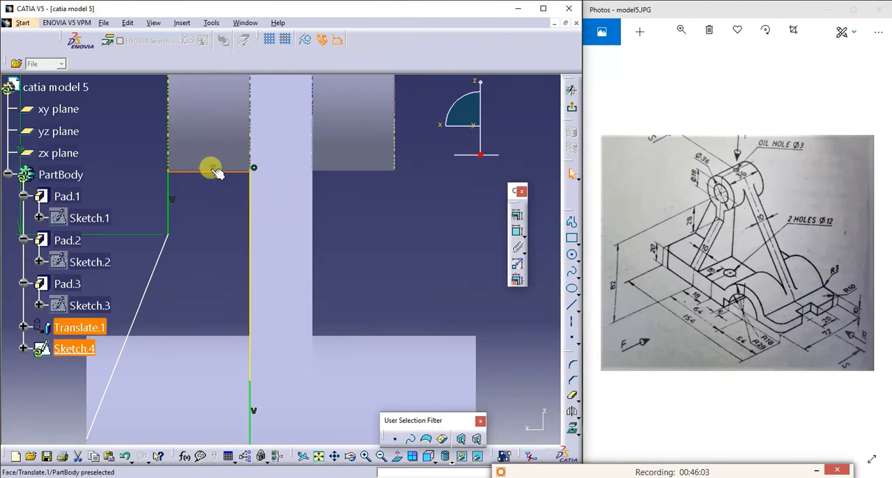
{"action": "left_click", "coordinate": [221, 212]}
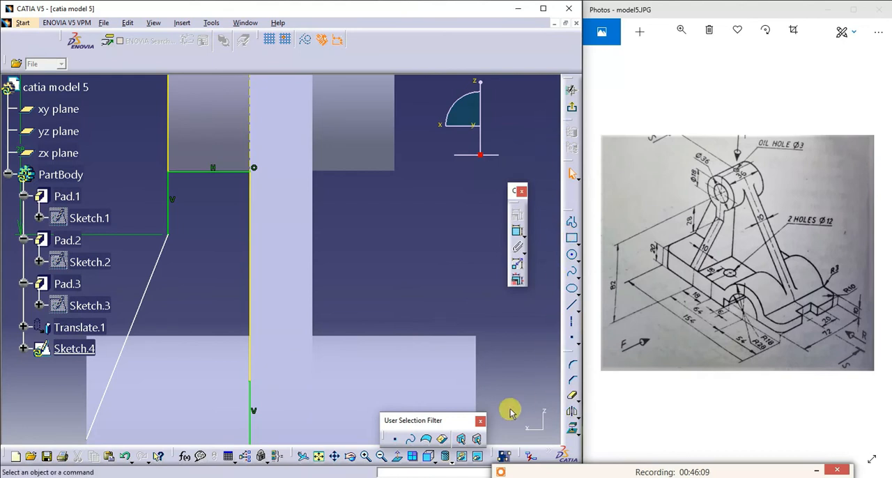
- Delete the rib profile's slanted line and redraw it from the bend point to the outer end of the projected base edge
{"action": "left_click", "coordinate": [318, 455]}
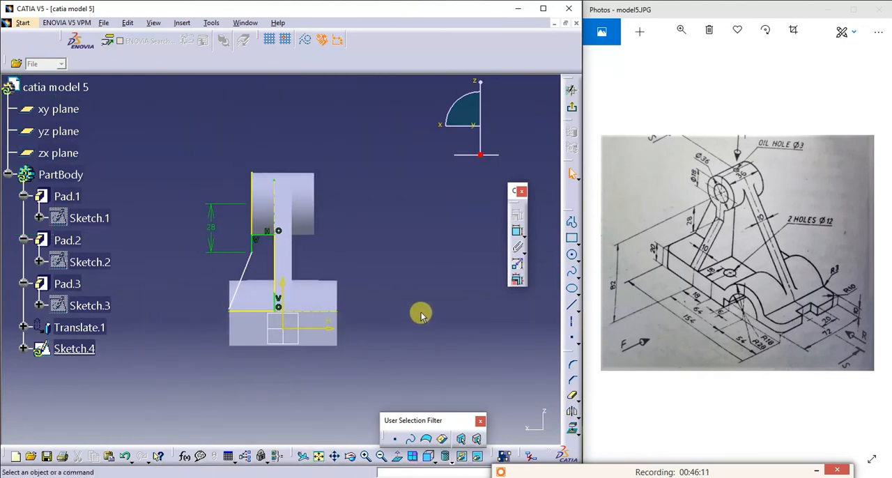
{"action": "left_click", "coordinate": [240, 285]}
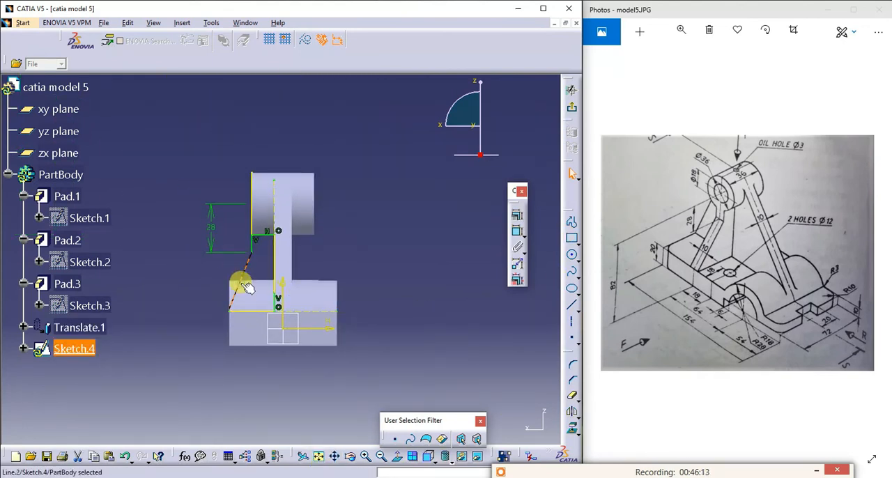
{"action": "key", "text": "Delete"}
{"action": "left_click", "coordinate": [573, 304]}
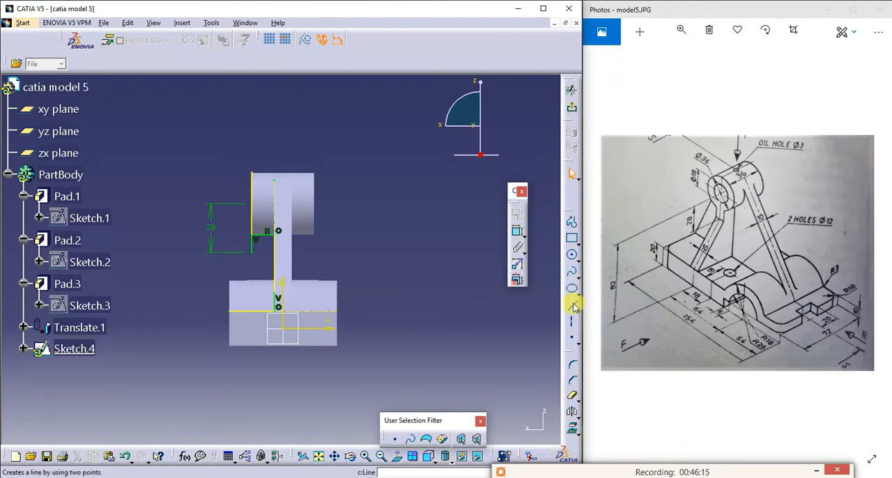
{"action": "left_click", "coordinate": [252, 255]}
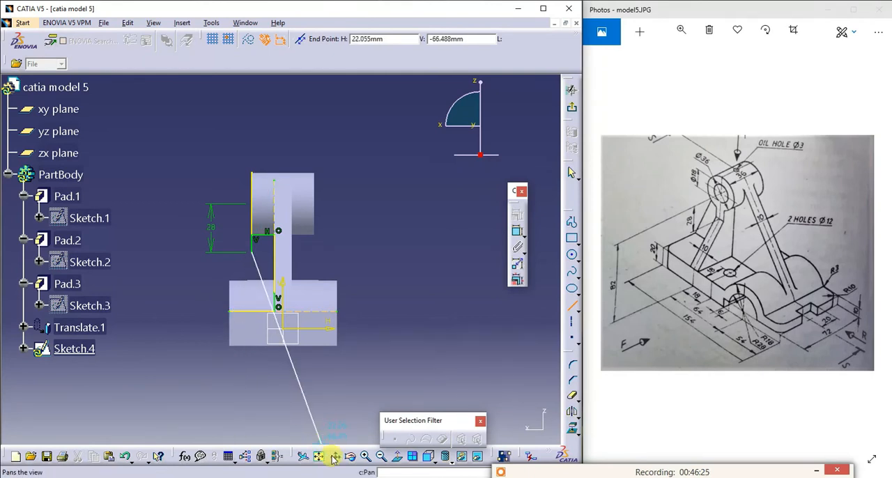
{"action": "left_click", "coordinate": [363, 456]}
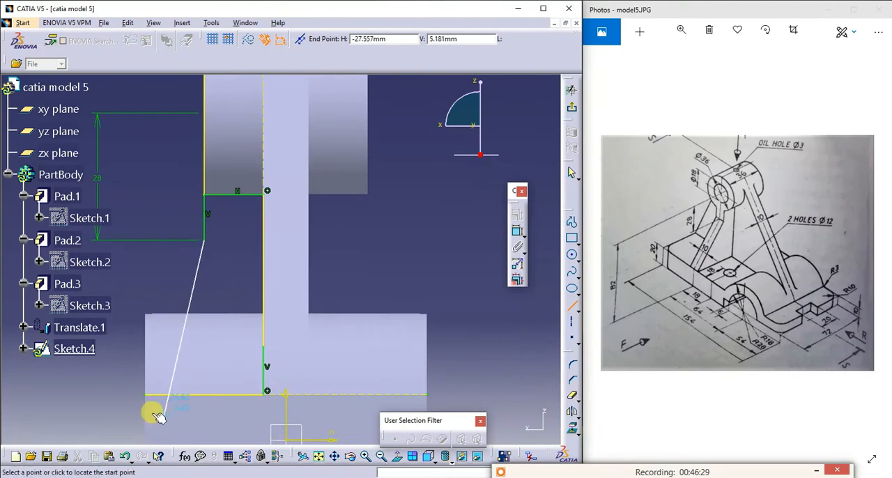
{"action": "left_click", "coordinate": [150, 393]}
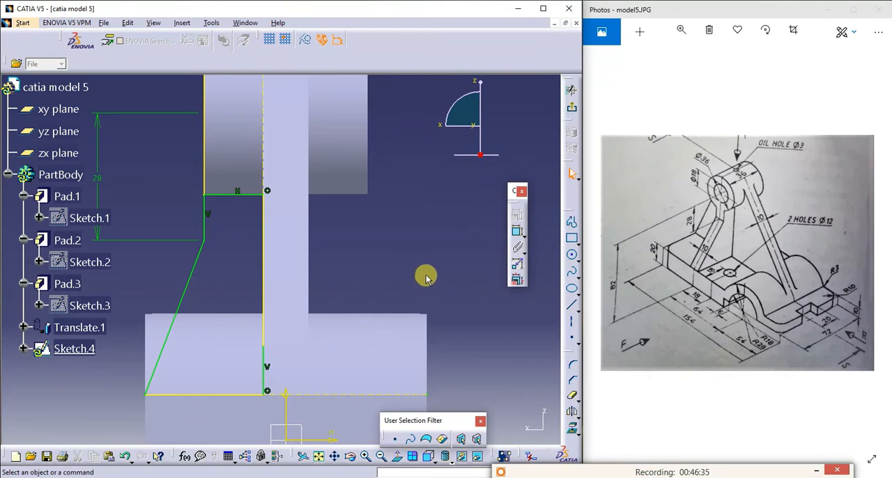
- Quick Trim the projected boss end edge above the rib profile's horizontal line
{"action": "left_click", "coordinate": [574, 398]}
{"action": "left_click", "coordinate": [574, 398]}
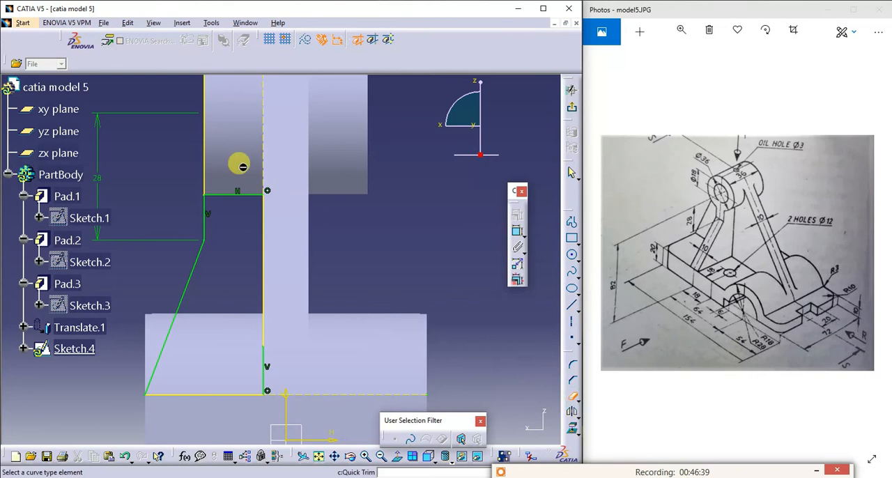
{"action": "left_click", "coordinate": [208, 150]}
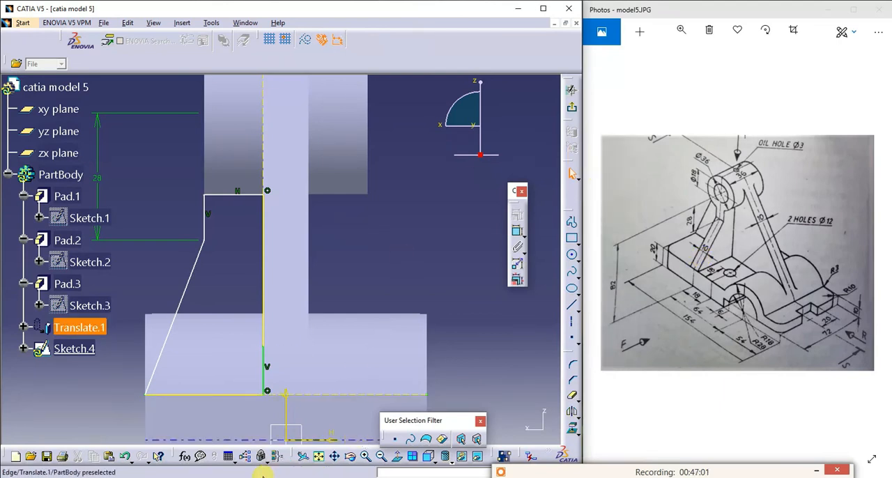
- Exit the rib sketch and pad its profile with a length of 5 mm and mirrored extent
{"action": "left_click", "coordinate": [348, 458]}
{"action": "left_click_drag", "start_coordinate": [174, 291], "coordinate": [165, 350]}
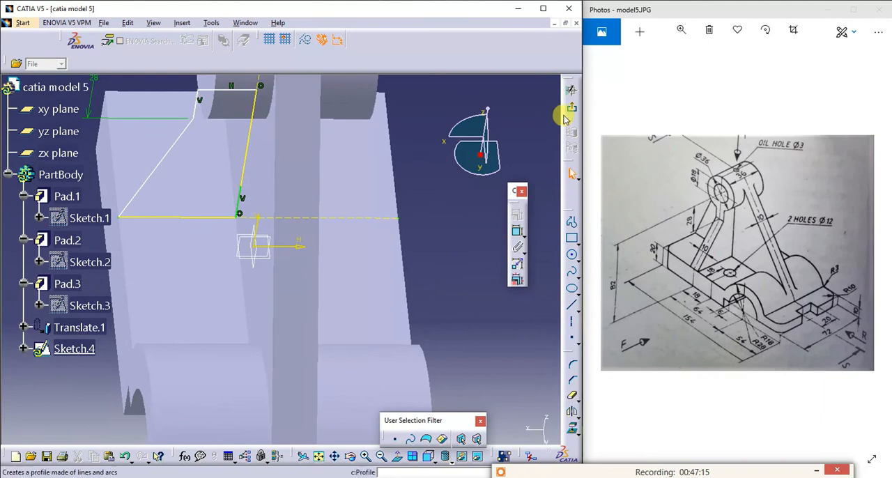
{"action": "left_click", "coordinate": [570, 92]}
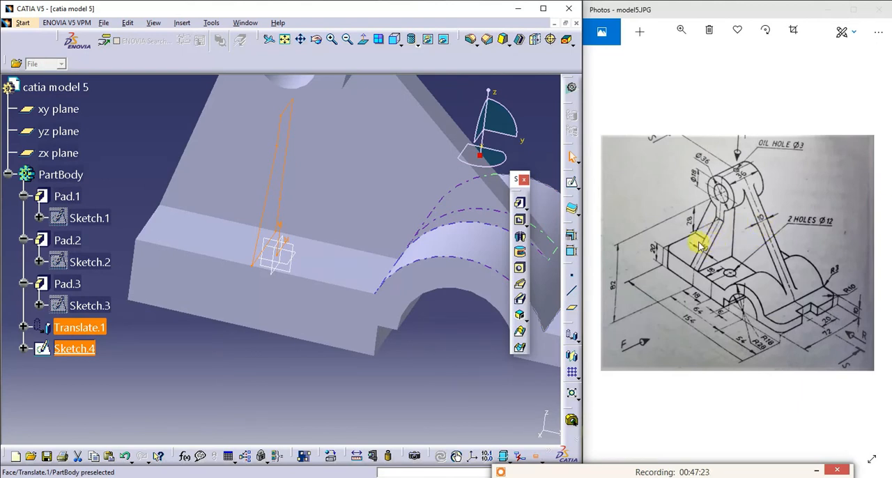
{"action": "left_click", "coordinate": [521, 204]}
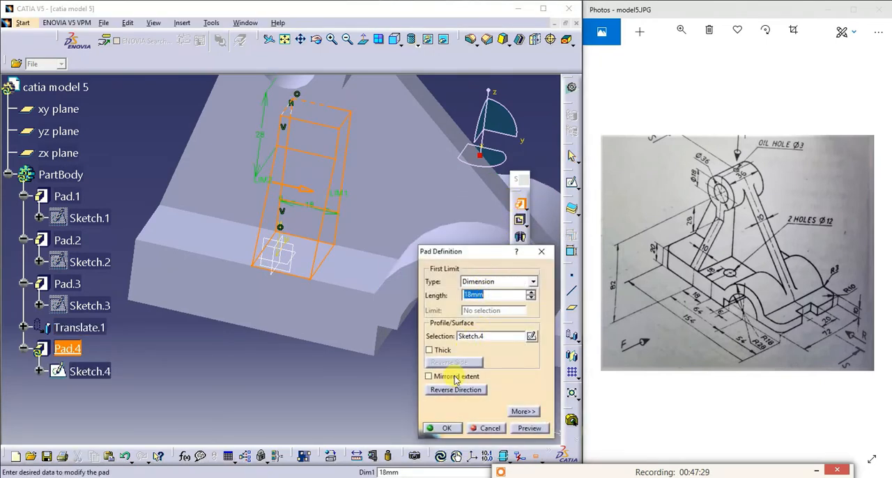
{"action": "left_click", "coordinate": [453, 375]}
{"action": "left_click_drag", "start_coordinate": [490, 295], "coordinate": [453, 297]}
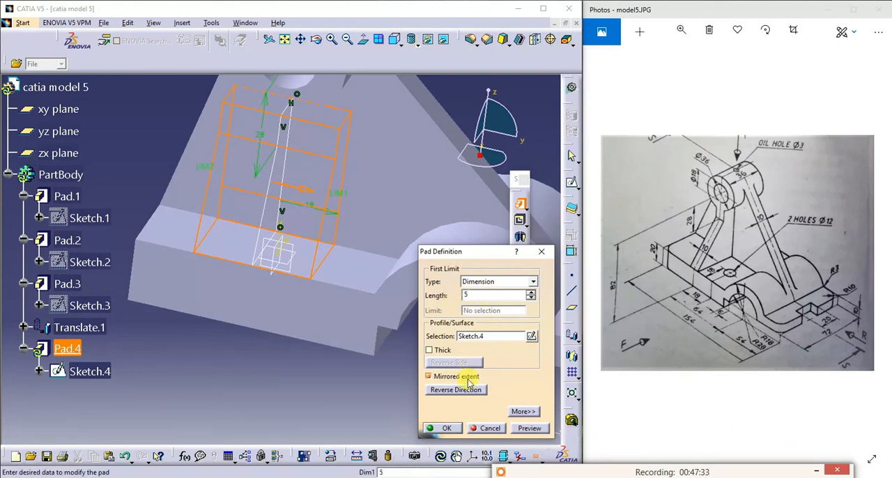
{"action": "type", "text": "5"}
{"action": "left_click", "coordinate": [528, 428]}
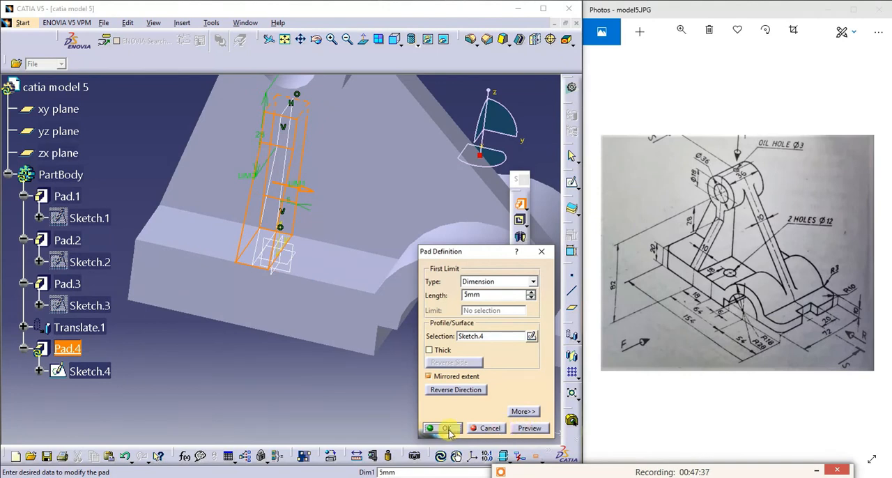
{"action": "left_click", "coordinate": [447, 429]}
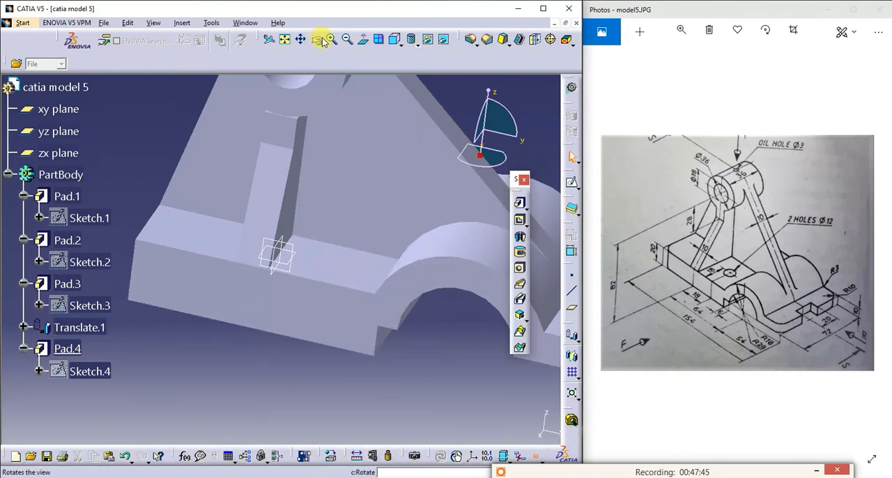
- Inspect the padded side rib's joint with the boss and reopen its profile sketch for editing
{"action": "left_click", "coordinate": [346, 40]}
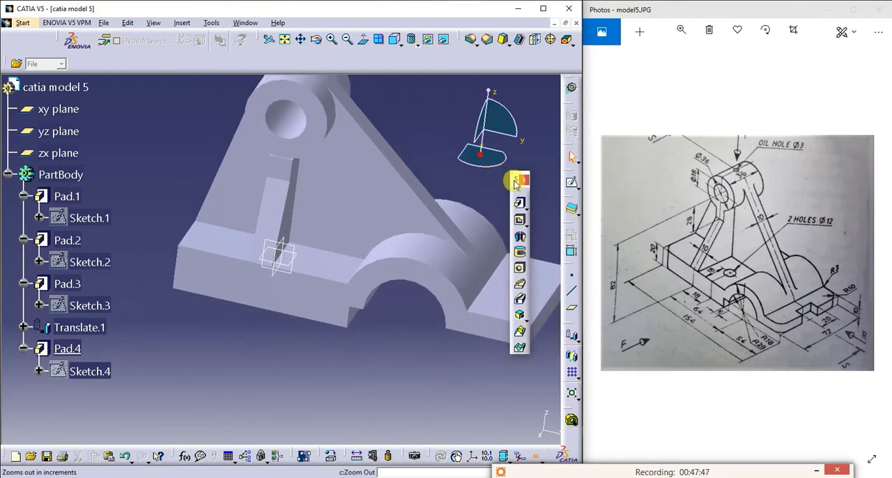
{"action": "left_click", "coordinate": [317, 42]}
{"action": "left_click_drag", "start_coordinate": [348, 99], "coordinate": [332, 163]}
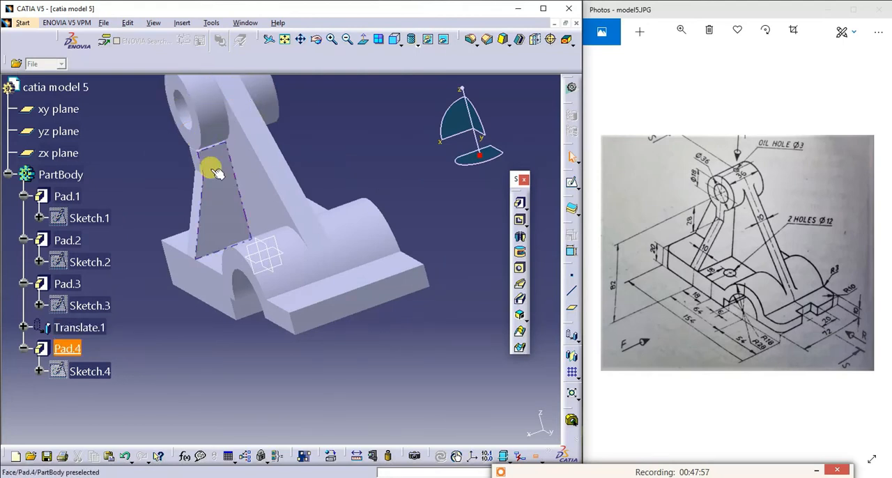
{"action": "right_click", "coordinate": [78, 373]}
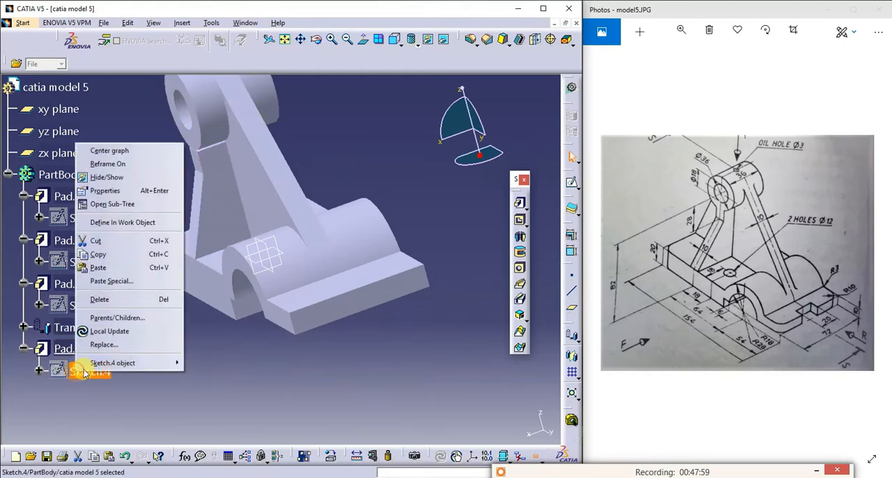
{"action": "mouse_move", "coordinate": [97, 363]}
{"action": "left_click", "coordinate": [201, 363]}
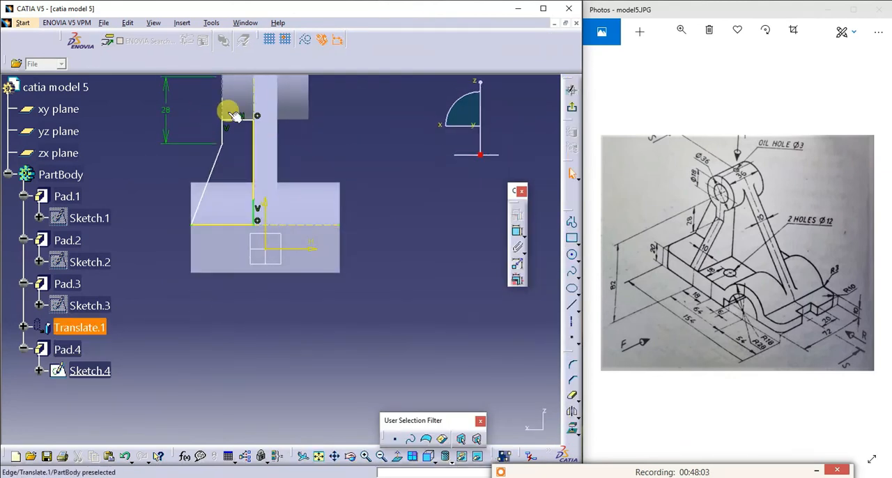
{"action": "left_click", "coordinate": [365, 457]}
{"action": "left_click", "coordinate": [365, 455]}
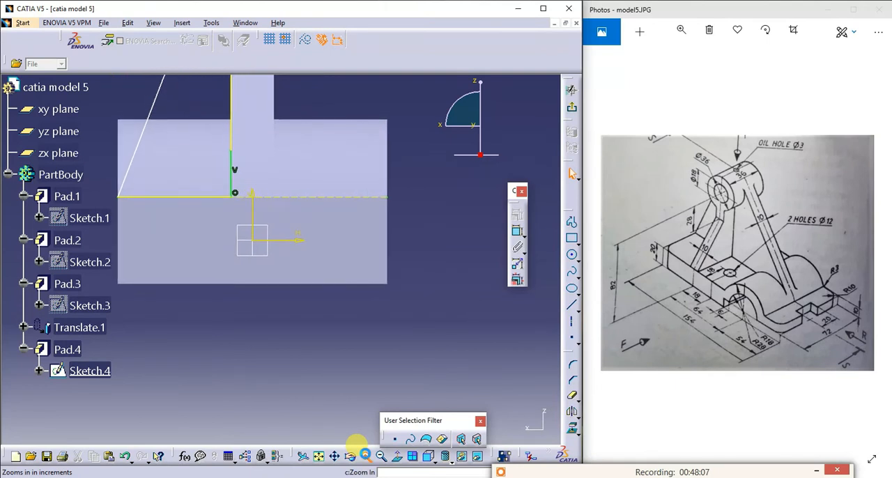
{"action": "left_click", "coordinate": [335, 457]}
{"action": "left_click_drag", "start_coordinate": [261, 152], "coordinate": [364, 462]}
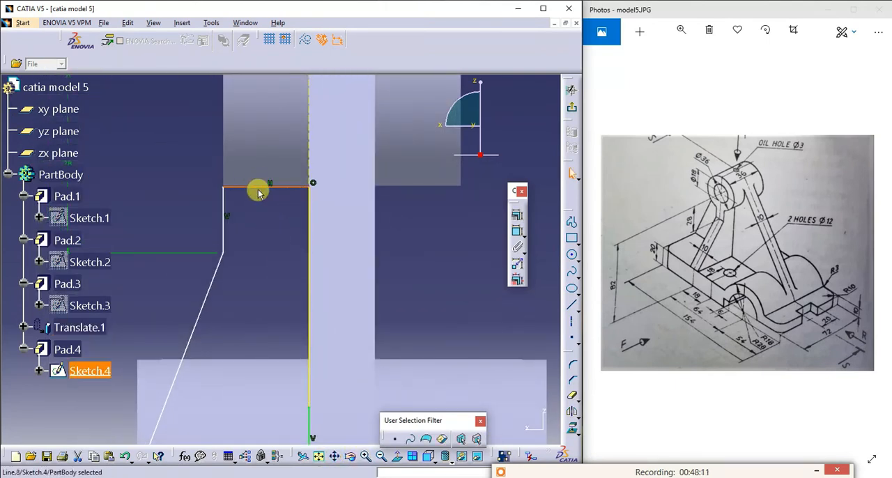
{"action": "key", "text": "Delete"}
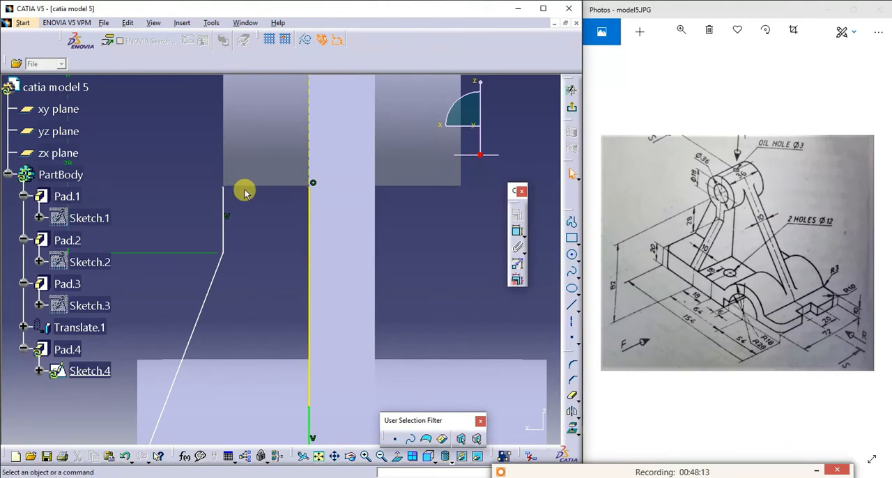
{"action": "key", "text": "ctrl+z"}
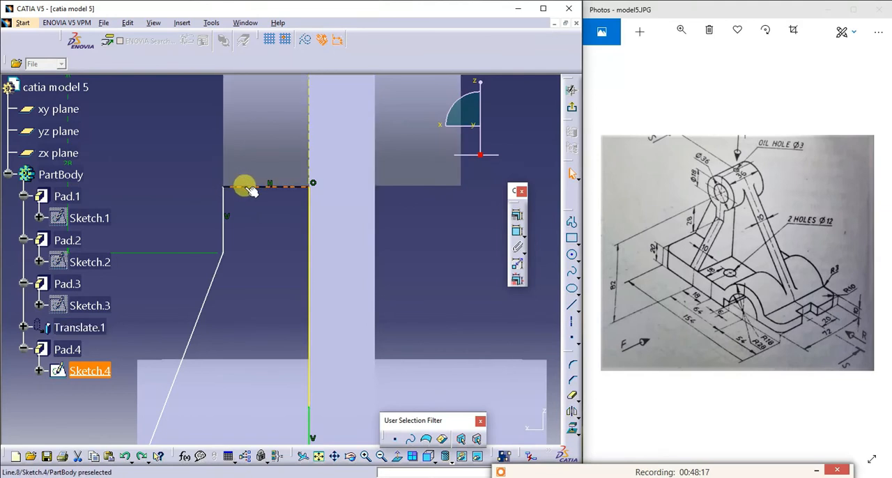
- Delete the rib profile's horizontal closing line and the short vertical line just below the boss
{"action": "left_click", "coordinate": [365, 457]}
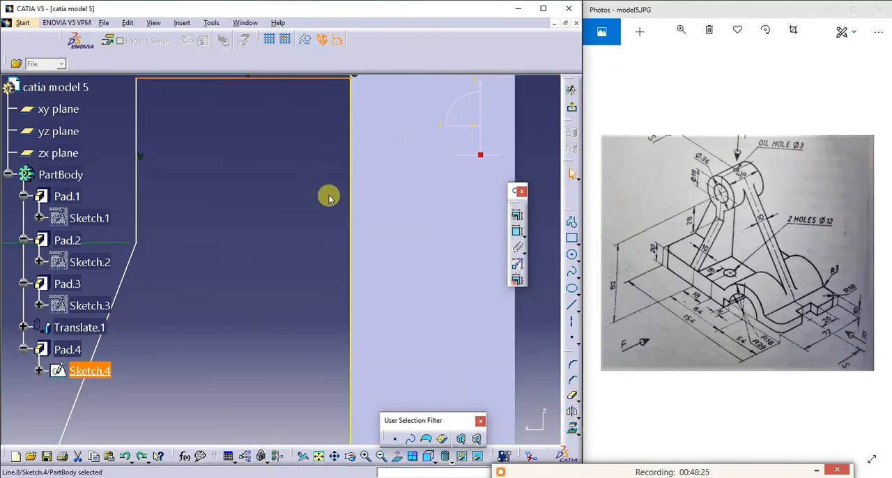
{"action": "left_click", "coordinate": [334, 456]}
{"action": "left_click_drag", "start_coordinate": [215, 117], "coordinate": [236, 260]}
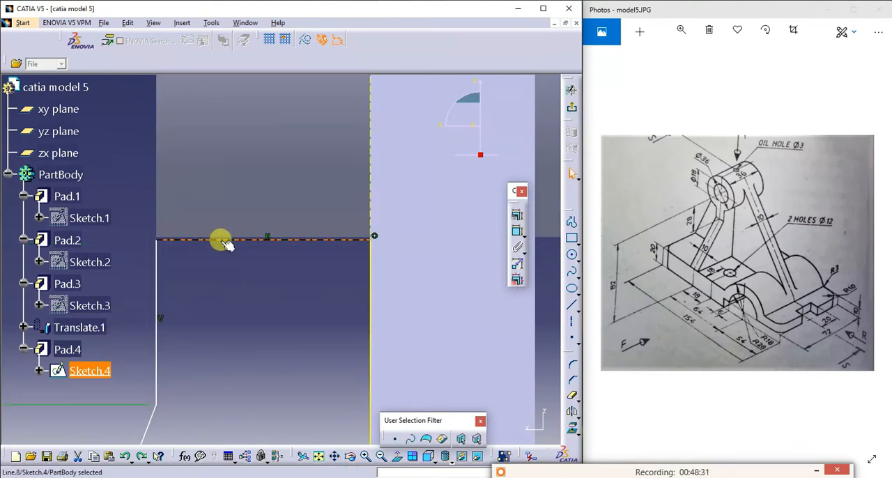
{"action": "key", "text": "Delete"}
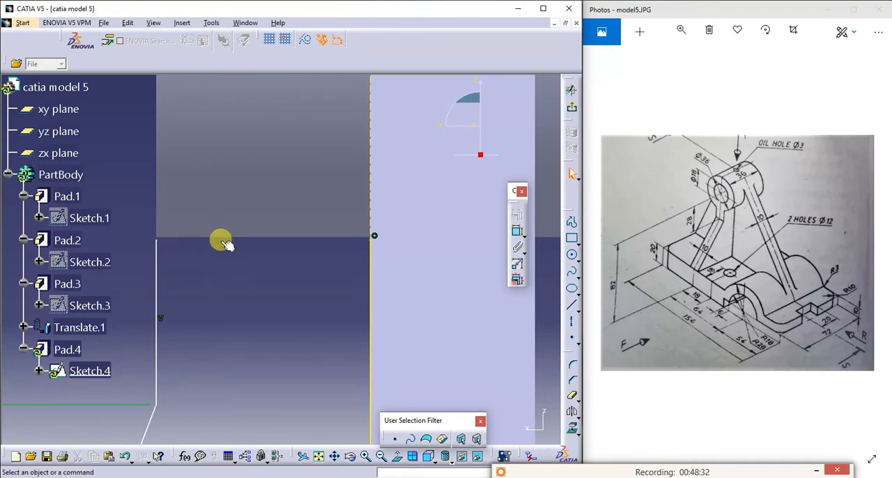
{"action": "left_click", "coordinate": [156, 251]}
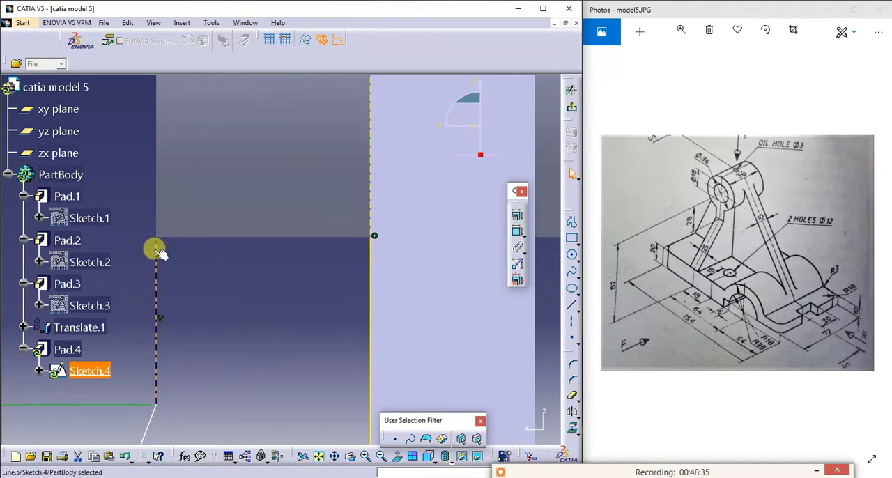
{"action": "key", "text": "Delete"}
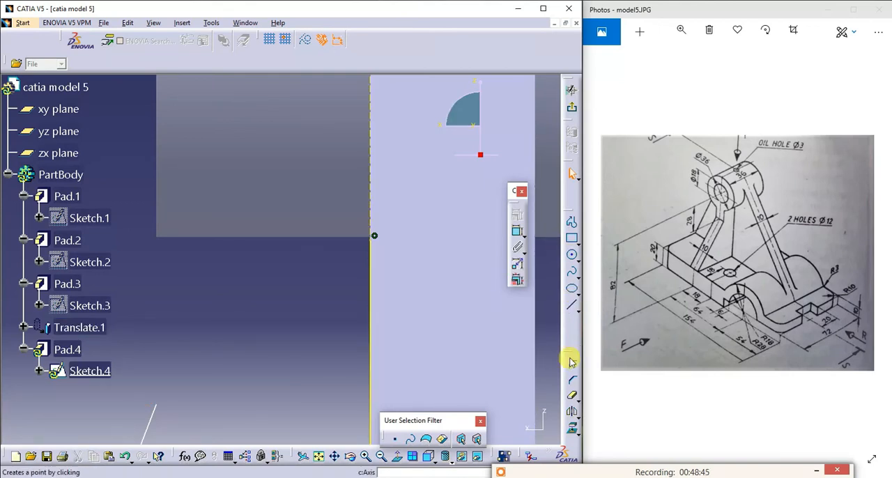
- Redraw the rib profile from the bend point vertically to the boss's lower corner at V 54.177 mm, and horizontally to the plate edge
{"action": "left_click", "coordinate": [573, 430]}
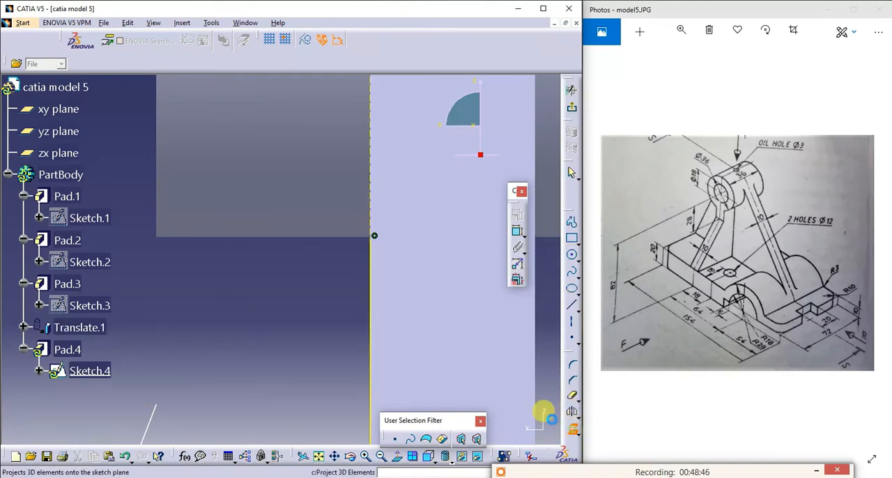
{"action": "left_click", "coordinate": [159, 175]}
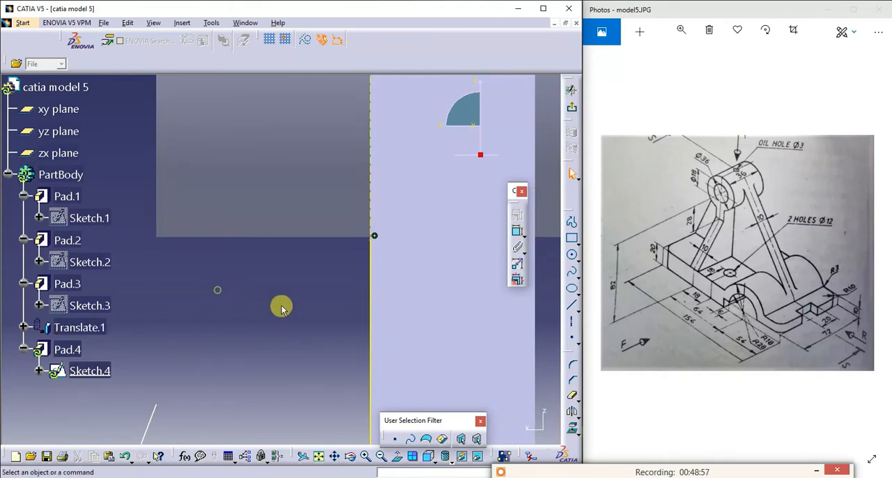
{"action": "left_click", "coordinate": [569, 221]}
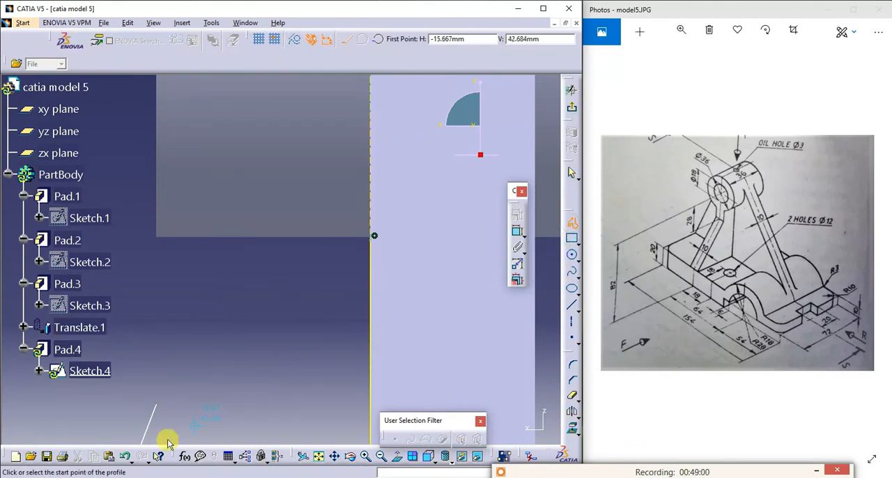
{"action": "left_click", "coordinate": [156, 402]}
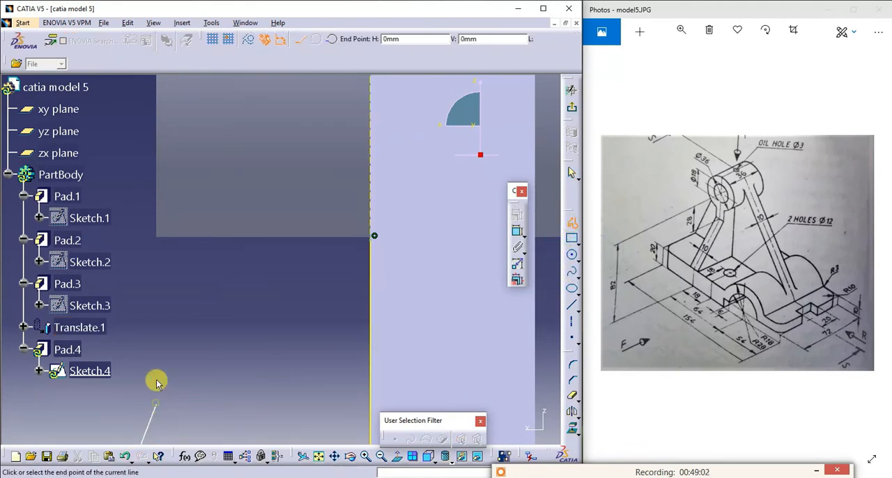
{"action": "left_click", "coordinate": [156, 237]}
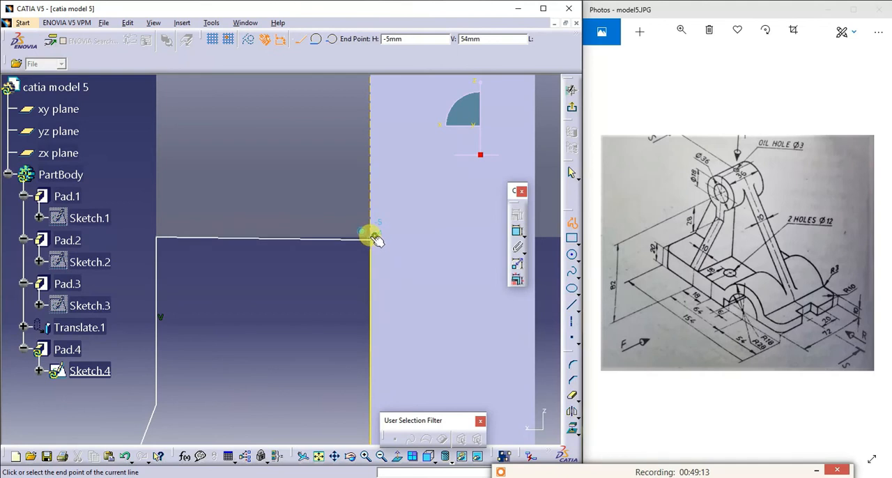
{"action": "left_click", "coordinate": [371, 238]}
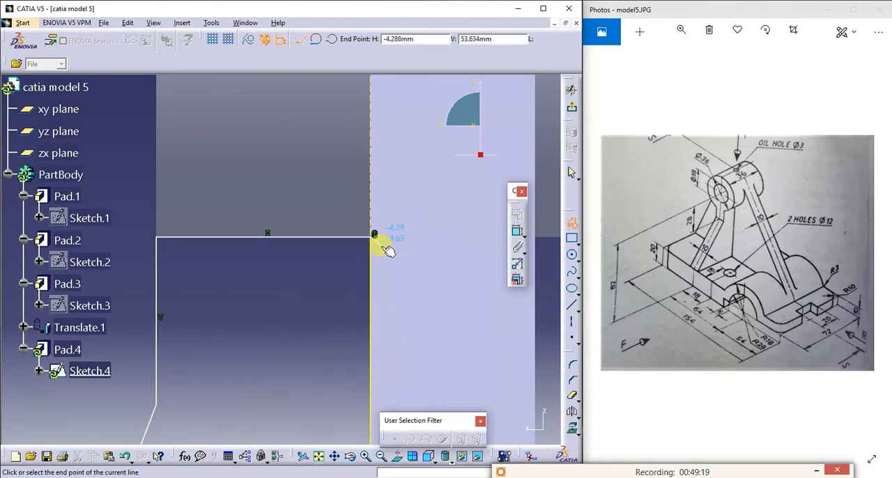
{"action": "key", "text": "Escape"}
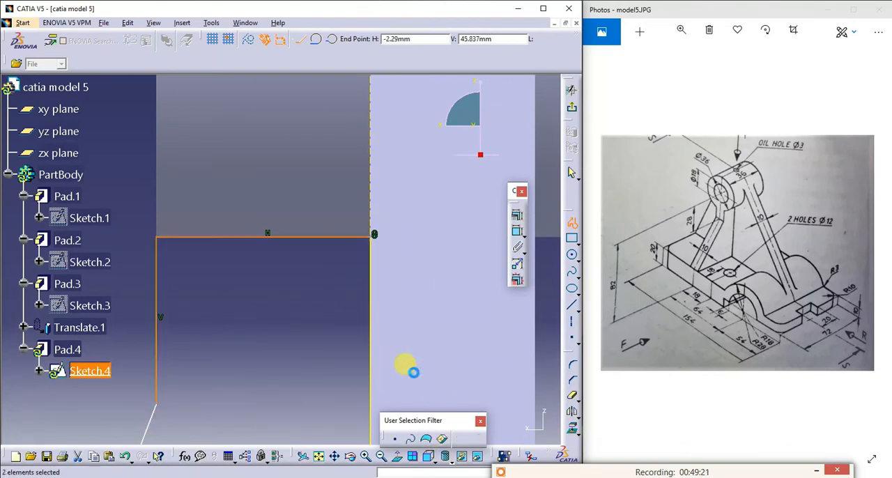
- Replace the projected plate edge with a vertical profile line from the horizontal line's inner end down to the existing short vertical line
{"action": "left_click", "coordinate": [374, 339]}
{"action": "key", "text": "Delete"}
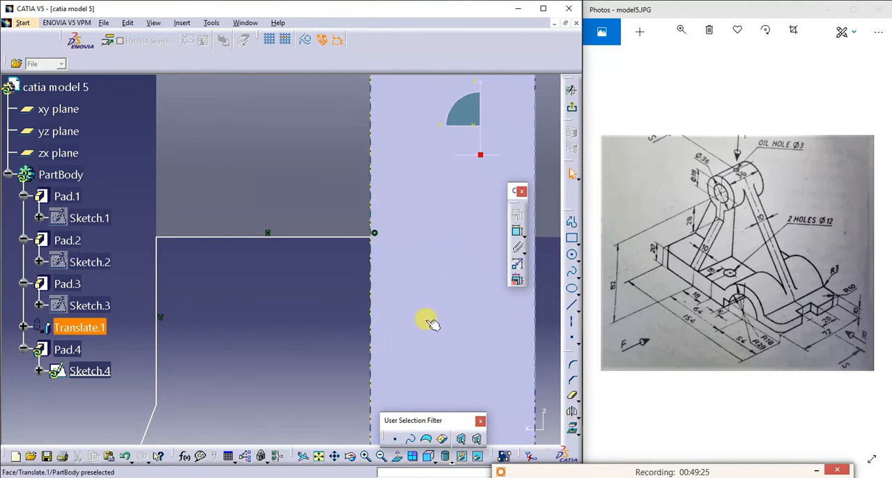
{"action": "left_click", "coordinate": [384, 458]}
{"action": "left_click", "coordinate": [385, 459]}
{"action": "left_click", "coordinate": [384, 458]}
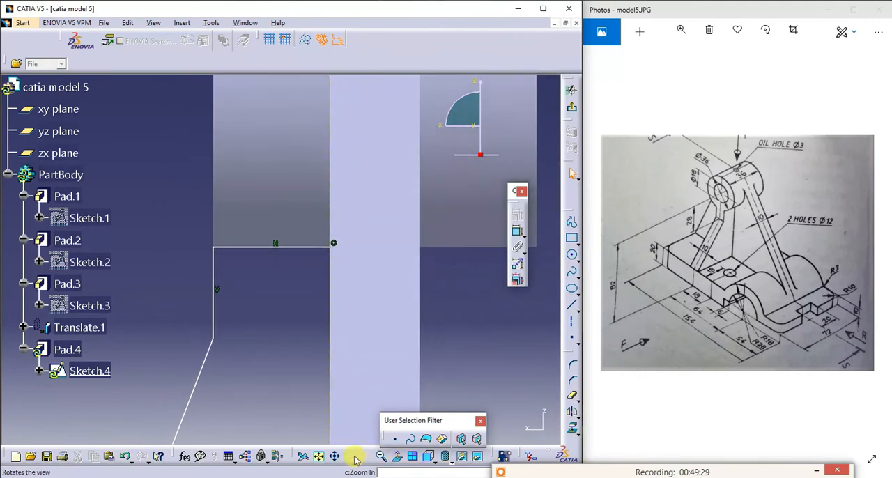
{"action": "left_click", "coordinate": [335, 458]}
{"action": "mouse_move", "coordinate": [348, 378]}
{"action": "left_mouse_down"}
{"action": "mouse_move", "coordinate": [404, 295]}
{"action": "mouse_move", "coordinate": [407, 216]}
{"action": "mouse_move", "coordinate": [417, 221]}
{"action": "left_mouse_up"}
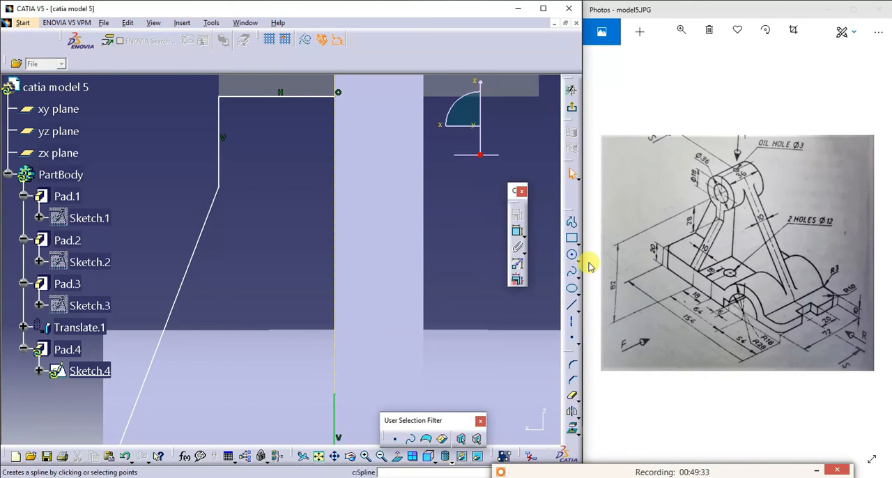
{"action": "left_click", "coordinate": [571, 222]}
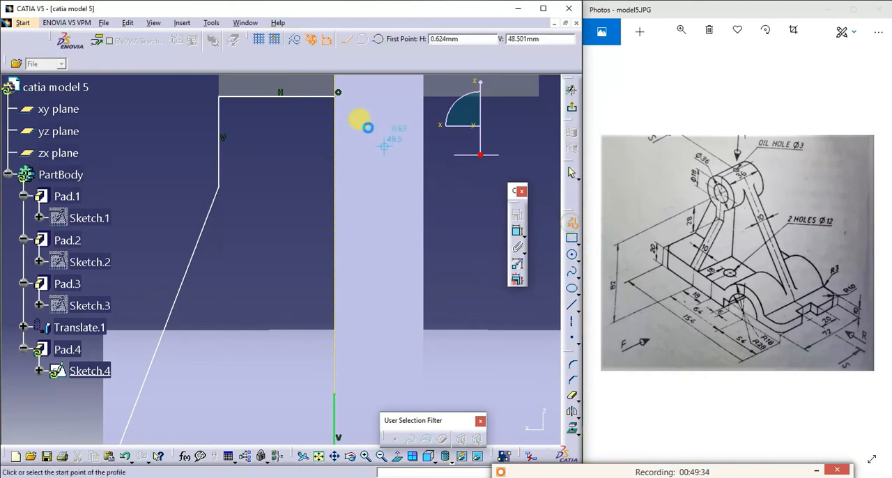
{"action": "left_click", "coordinate": [338, 93]}
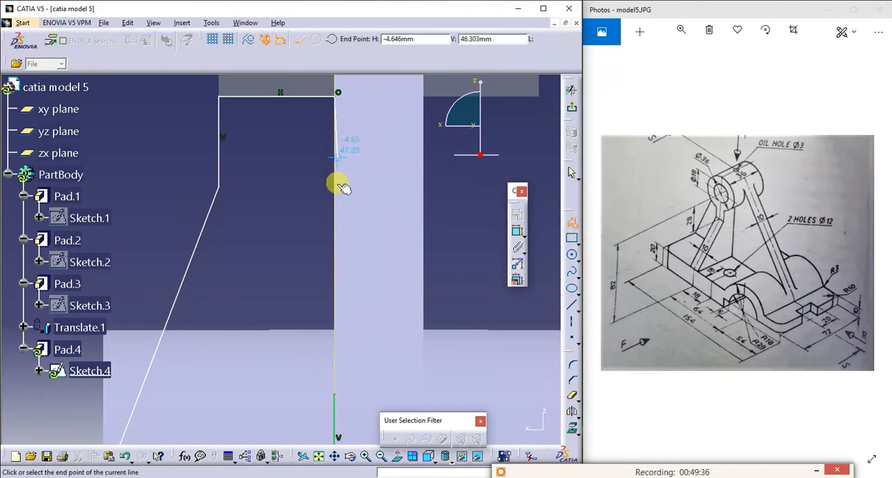
{"action": "left_click", "coordinate": [335, 391]}
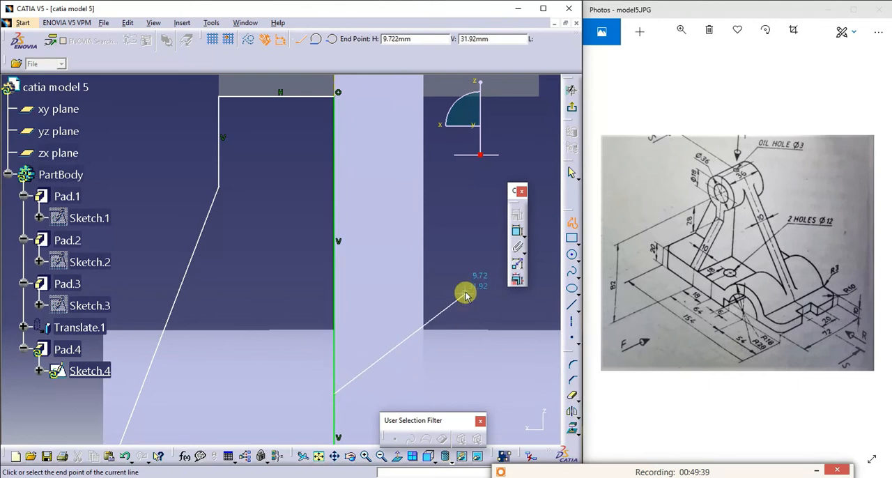
{"action": "key", "text": "Escape"}
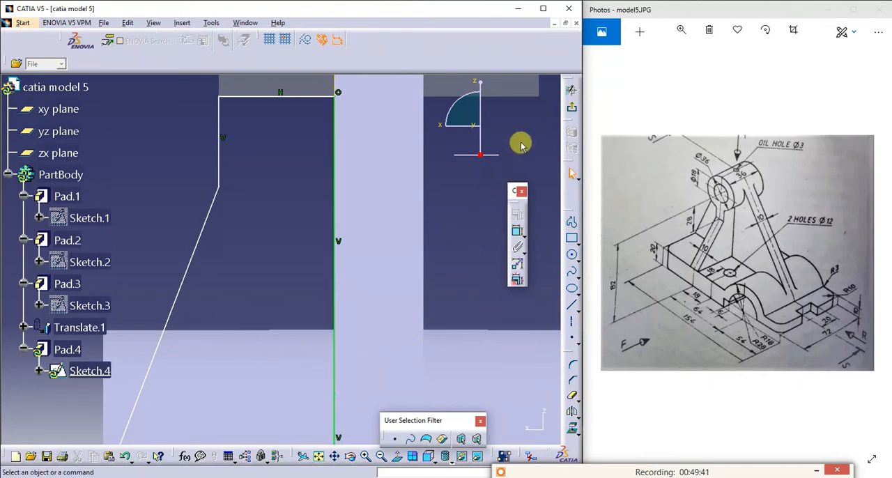
- Dimension the vertical distance between the boss axis and the rib profile's bend point
{"action": "left_click", "coordinate": [318, 456]}
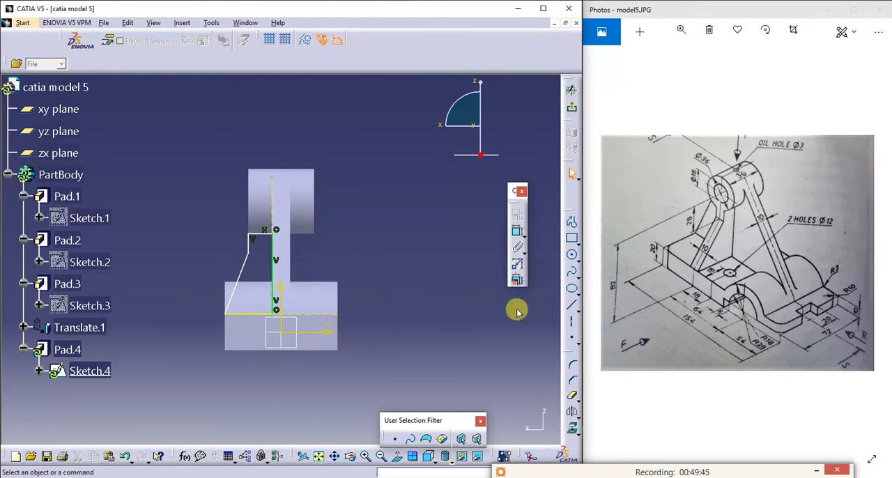
{"action": "left_click", "coordinate": [517, 230]}
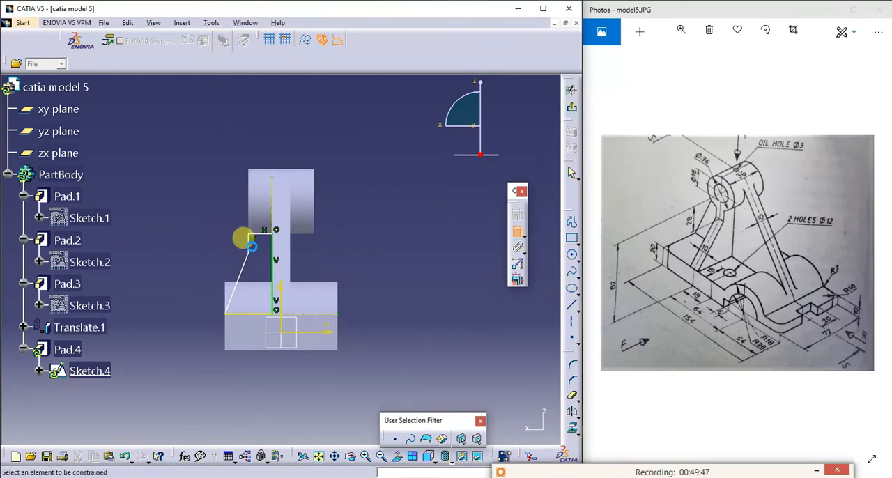
{"action": "left_click", "coordinate": [245, 250]}
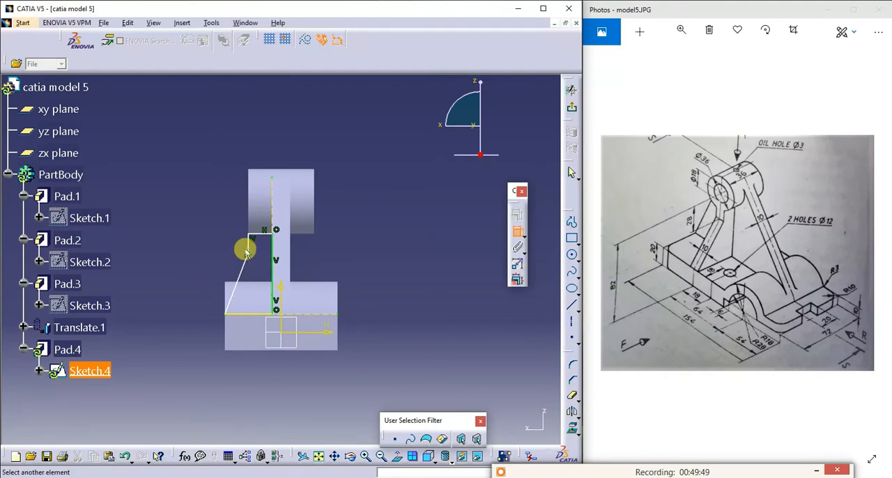
{"action": "left_click", "coordinate": [261, 203]}
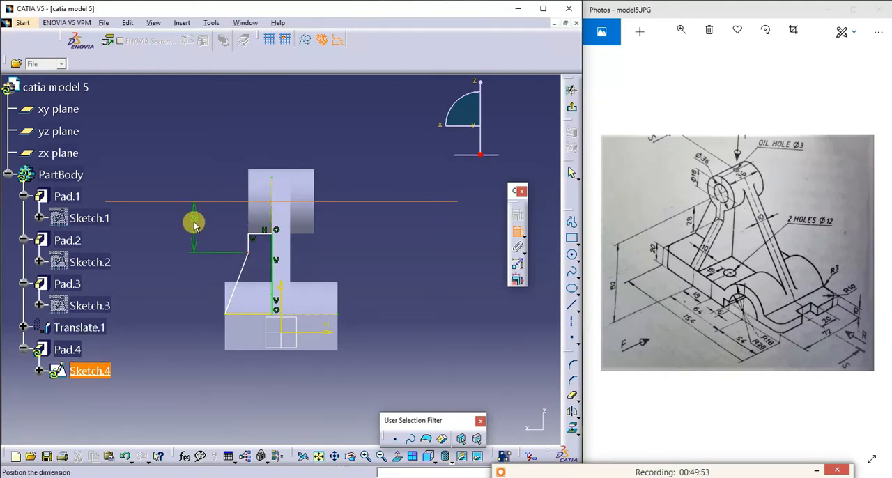
{"action": "left_click", "coordinate": [194, 224]}
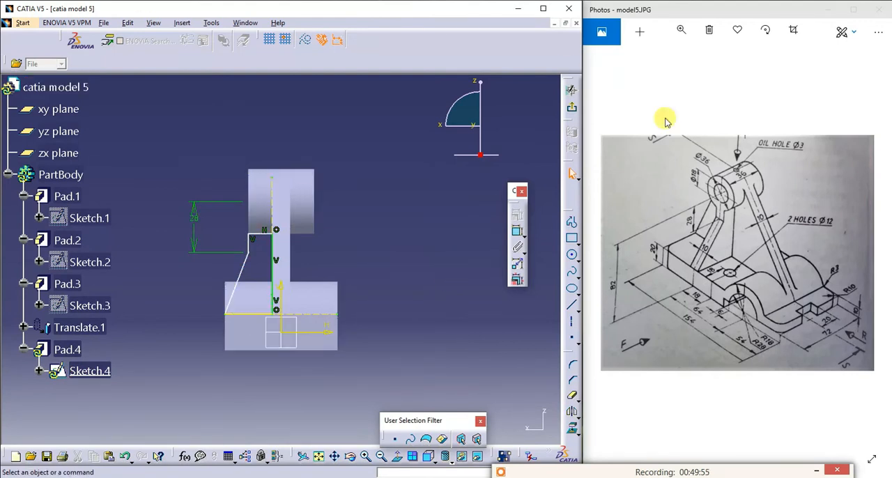
- Exit the rib sketch to update its pad and inspect the rib beneath the boss
{"action": "left_click", "coordinate": [571, 90]}
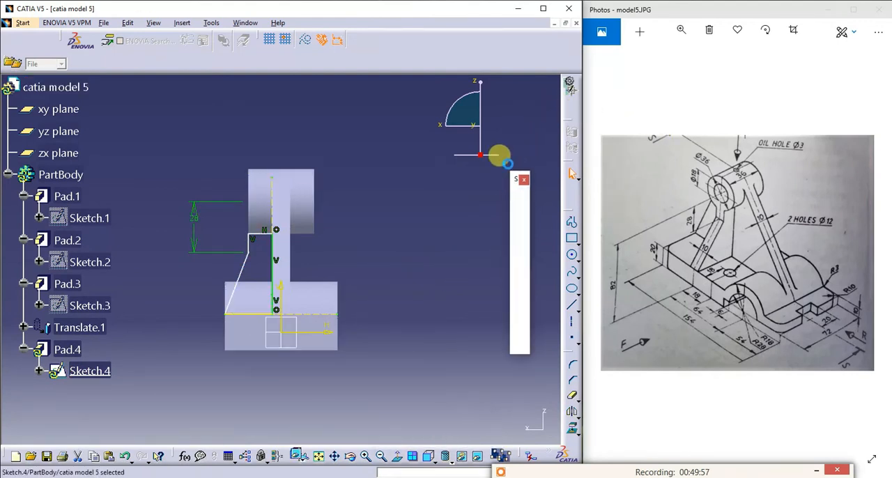
{"action": "left_click", "coordinate": [441, 268]}
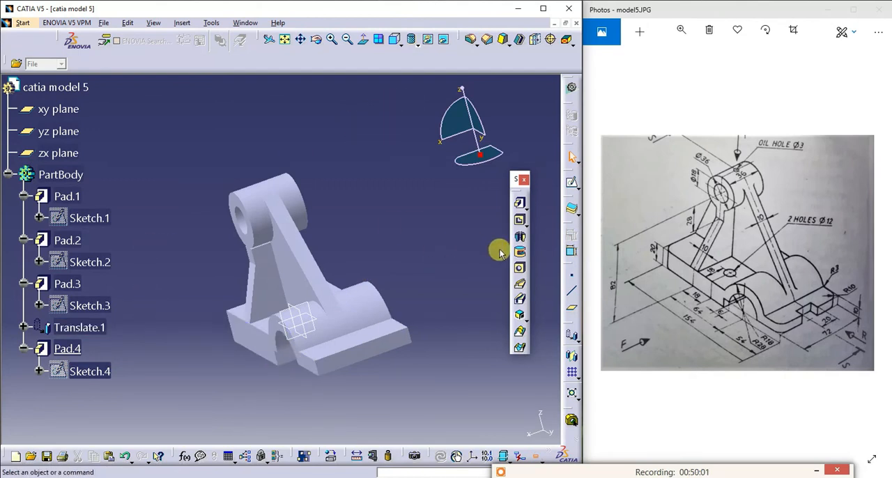
{"action": "left_click", "coordinate": [317, 39]}
{"action": "left_click_drag", "start_coordinate": [174, 278], "coordinate": [122, 246]}
{"action": "middle_click_drag", "start_coordinate": [259, 218], "coordinate": [173, 243]}
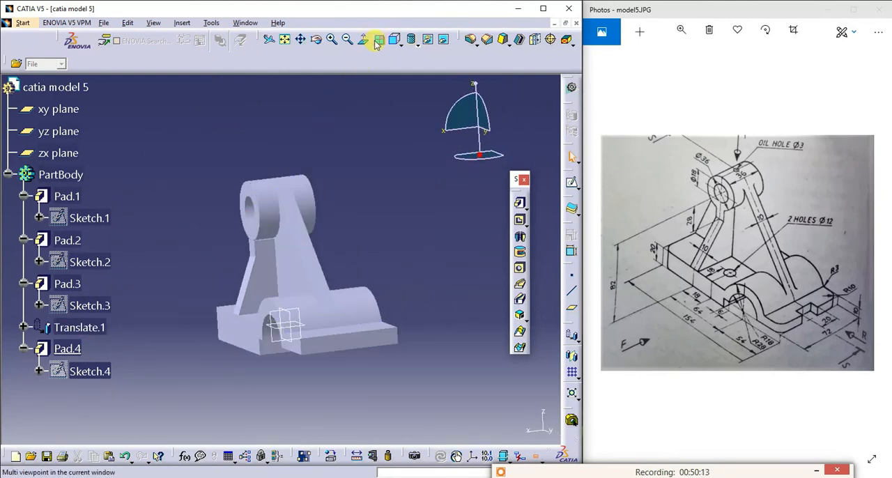
- Examine the rib's junction with the boss up close and check the rib pad's definition
{"action": "left_click", "coordinate": [284, 40]}
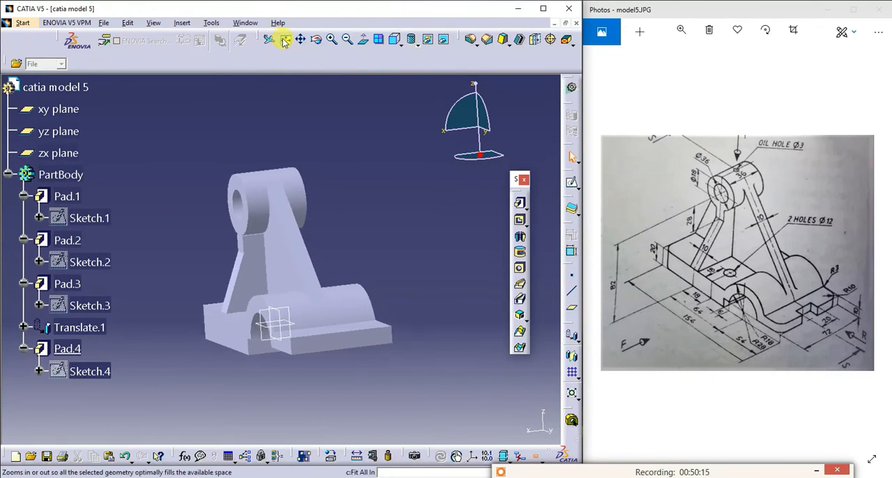
{"action": "left_click", "coordinate": [332, 41]}
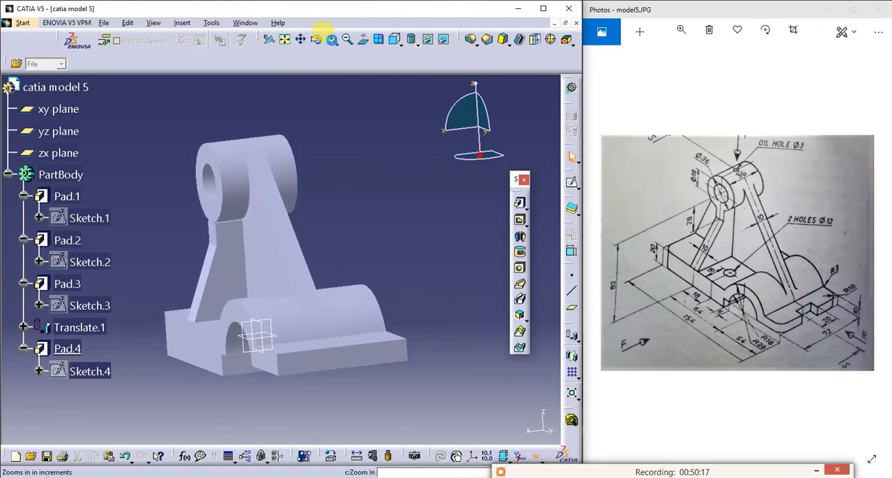
{"action": "left_click", "coordinate": [332, 42]}
{"action": "left_click", "coordinate": [332, 43]}
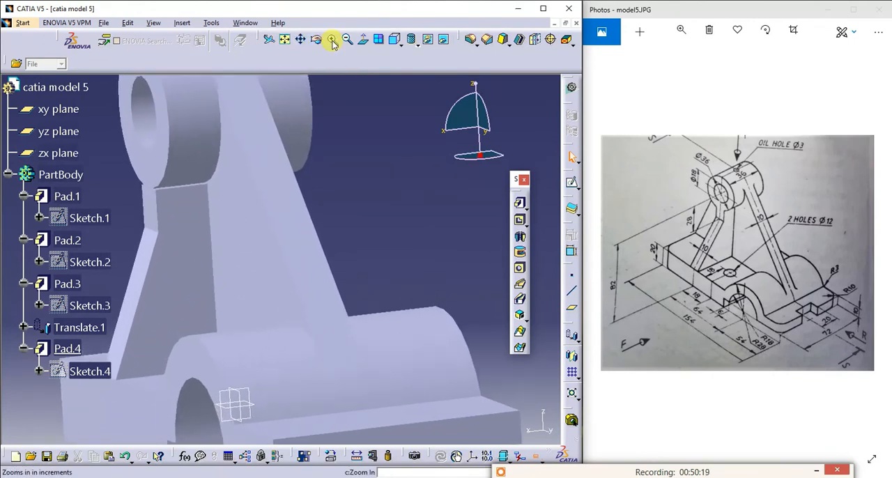
{"action": "left_click", "coordinate": [333, 43]}
{"action": "left_click", "coordinate": [332, 42]}
{"action": "left_click", "coordinate": [332, 42]}
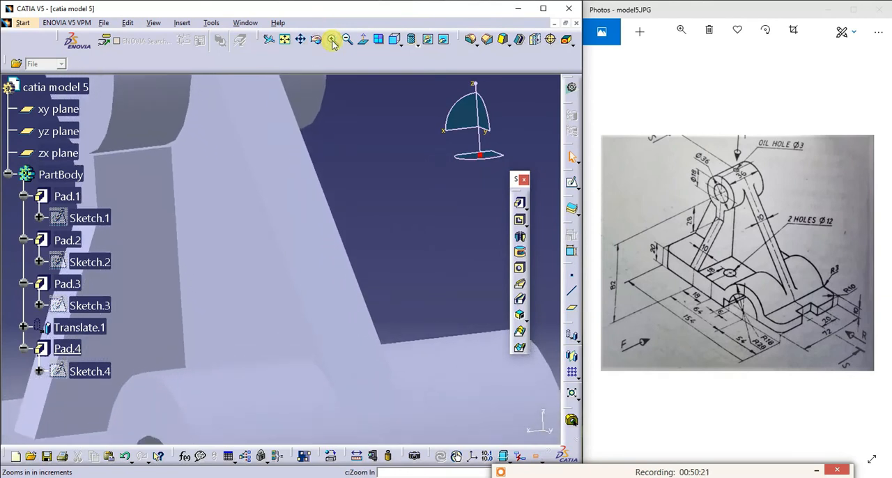
{"action": "left_click", "coordinate": [333, 42]}
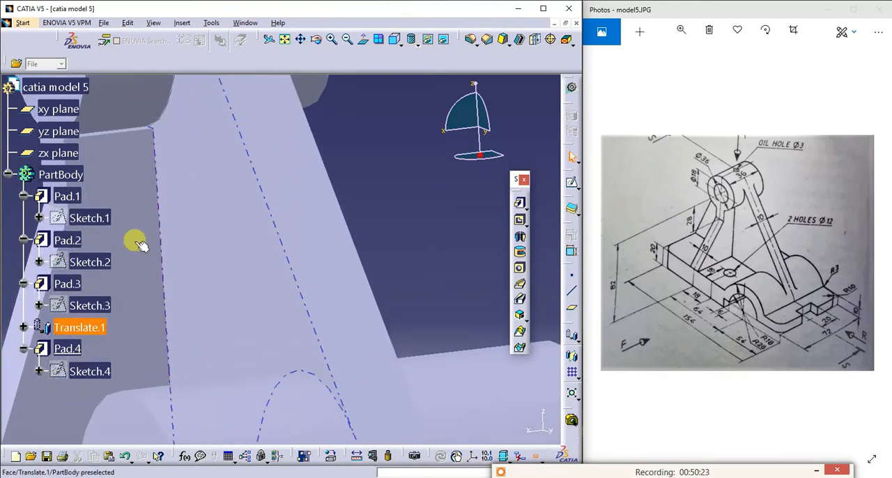
{"action": "double_click", "coordinate": [143, 206]}
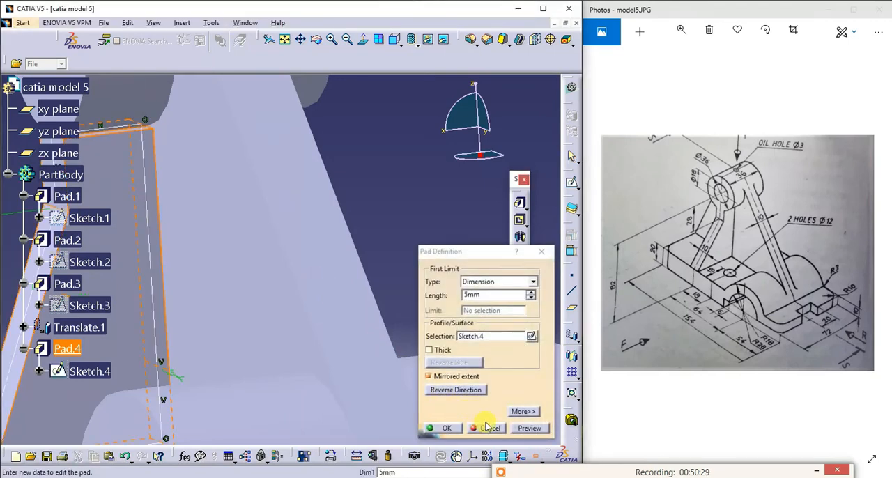
{"action": "left_click", "coordinate": [450, 426]}
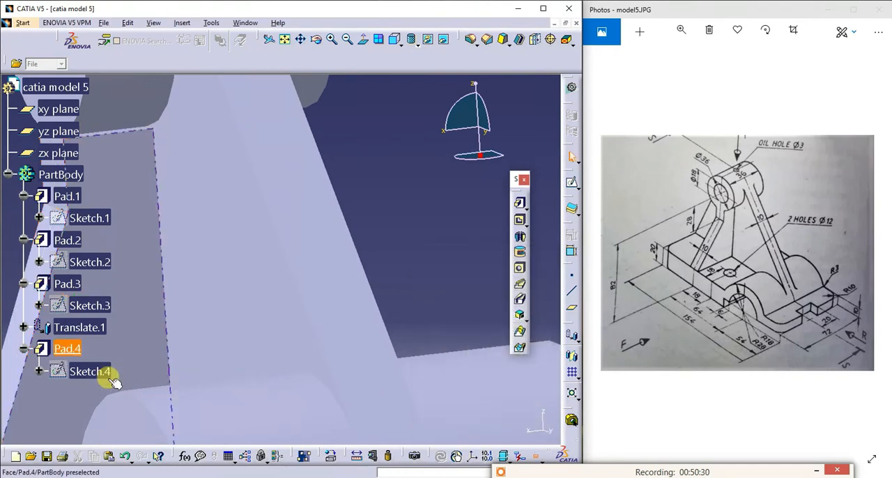
- Reopen the rib sketch and delete the short vertical profile line between the bend point and the boss's lower corner
{"action": "left_click", "coordinate": [40, 371]}
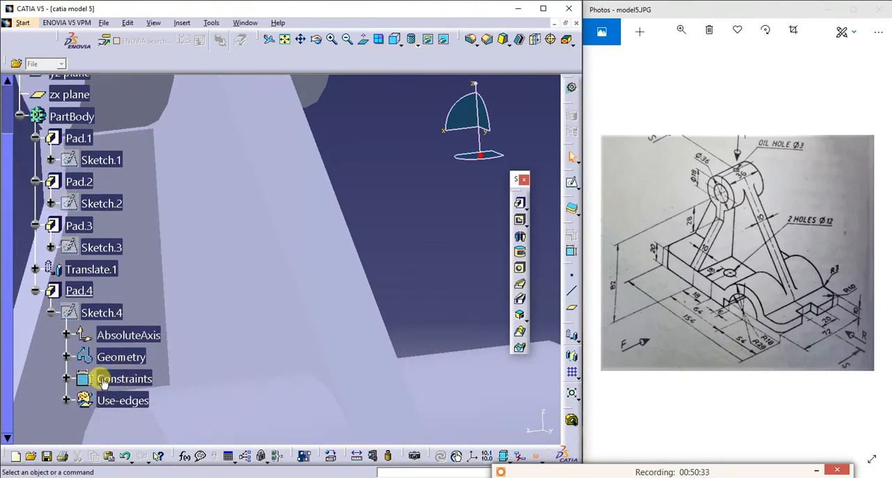
{"action": "right_click", "coordinate": [99, 317]}
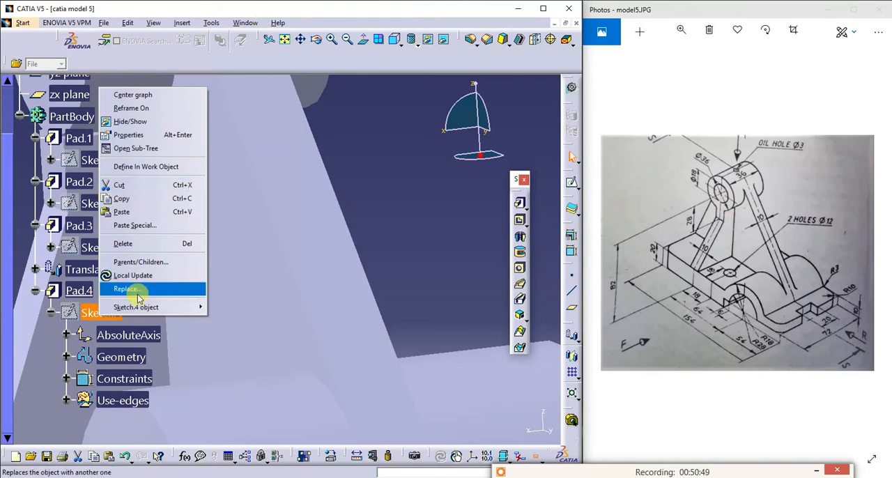
{"action": "mouse_move", "coordinate": [139, 306]}
{"action": "left_click", "coordinate": [237, 306]}
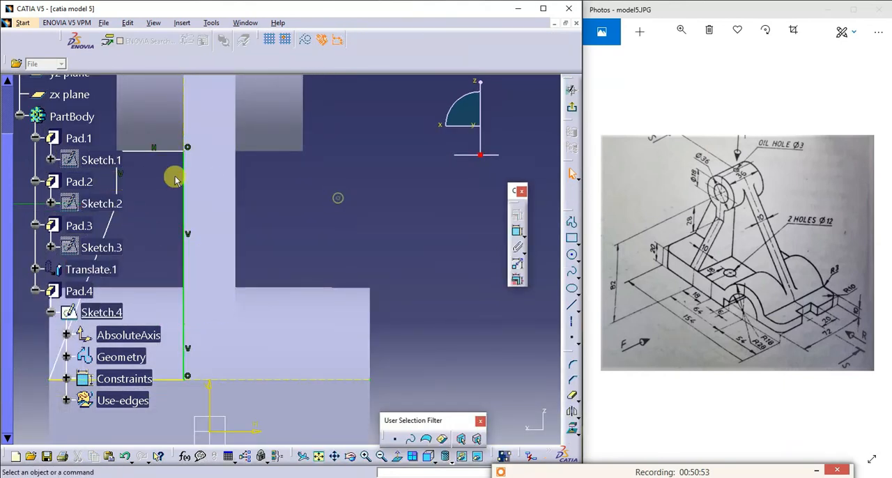
{"action": "left_click", "coordinate": [334, 457]}
{"action": "left_click_drag", "start_coordinate": [331, 227], "coordinate": [458, 258]}
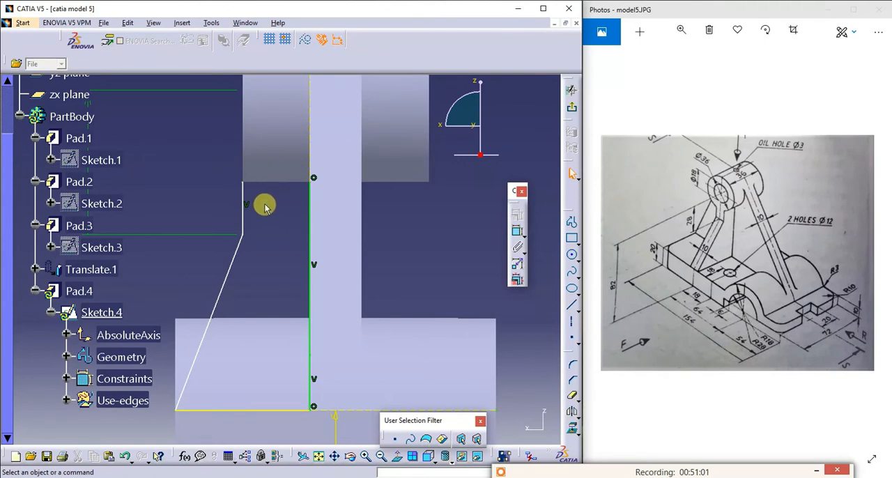
{"action": "left_click", "coordinate": [243, 188]}
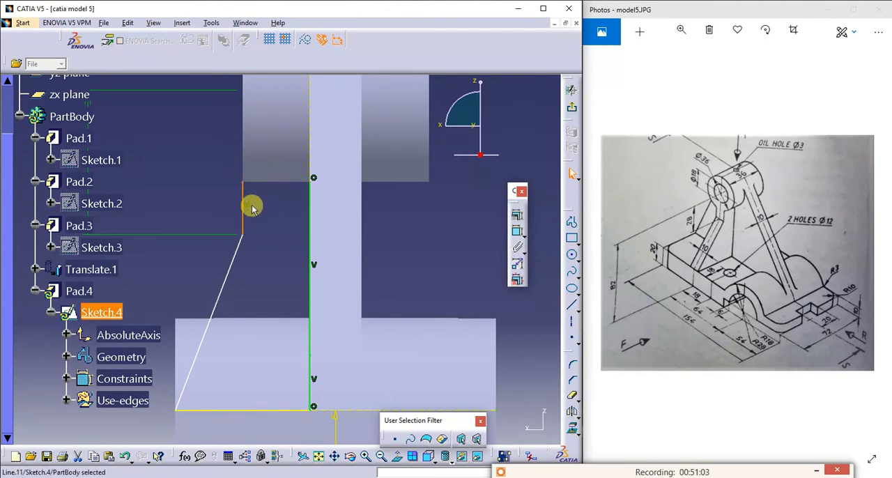
{"action": "key", "text": "Delete"}
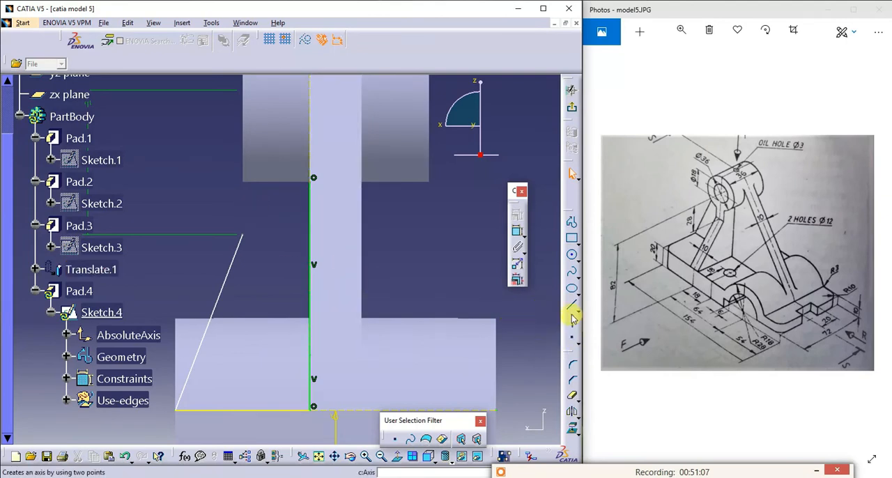
- Redraw the rib profile from the bend point up to about V 55.2 mm, horizontally to the plate edge, and down to V 54.177 mm
{"action": "left_click", "coordinate": [572, 221]}
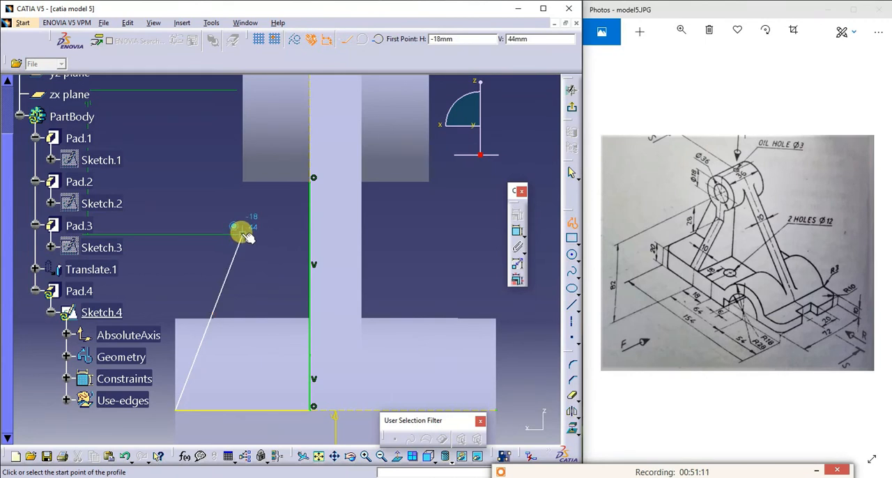
{"action": "left_click", "coordinate": [242, 235]}
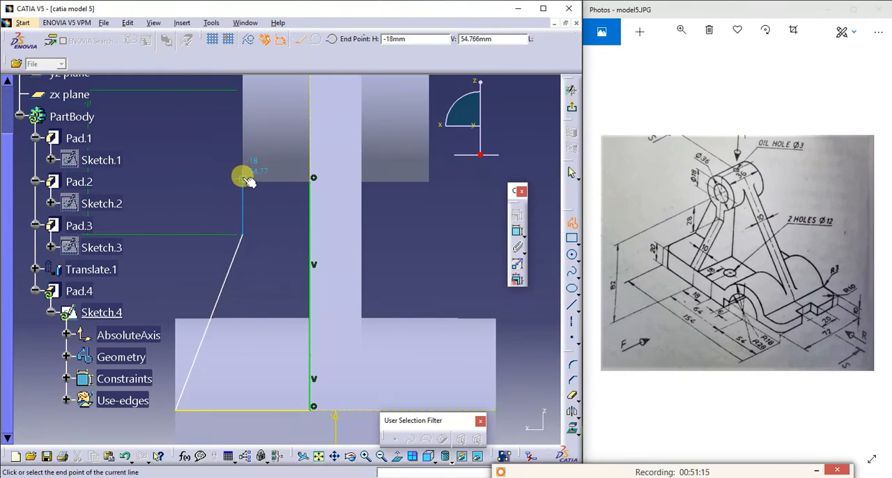
{"action": "left_click", "coordinate": [243, 177]}
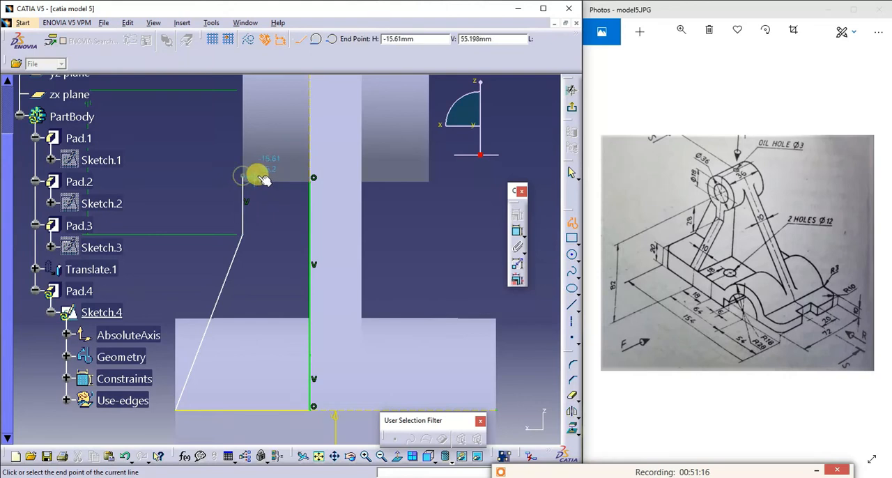
{"action": "left_click", "coordinate": [312, 177]}
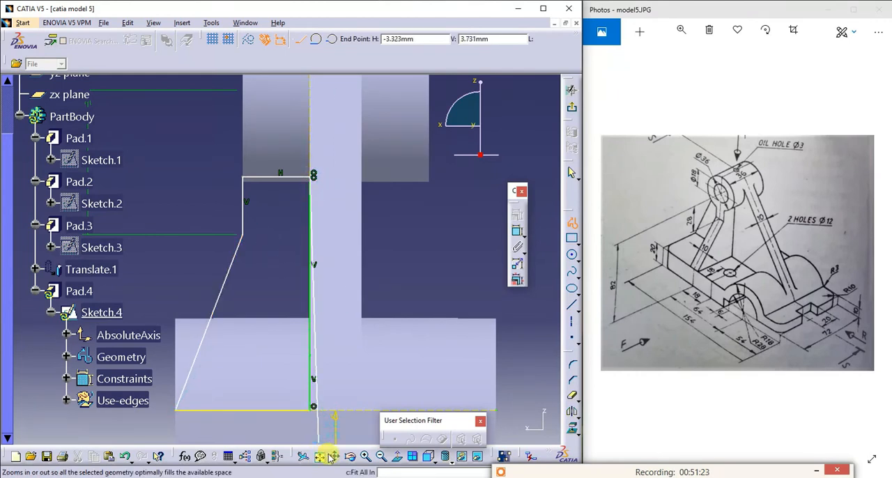
{"action": "left_click", "coordinate": [363, 455]}
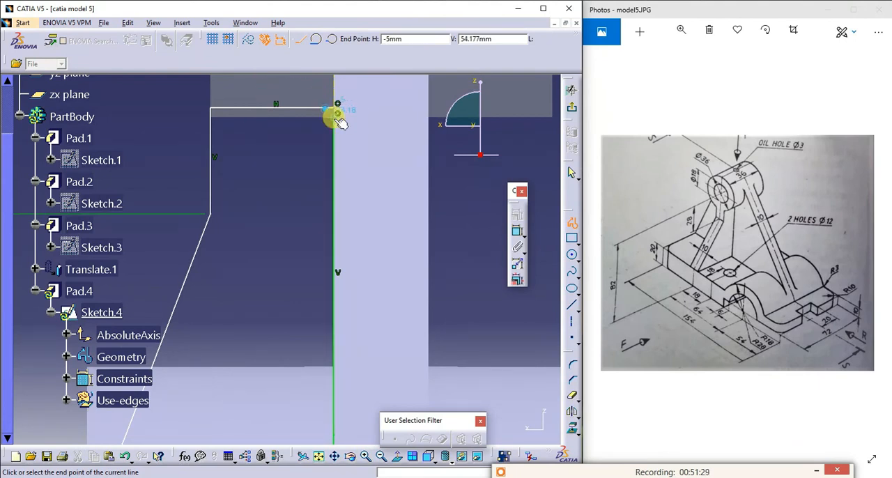
{"action": "left_click", "coordinate": [337, 114]}
{"action": "key", "text": "Escape"}
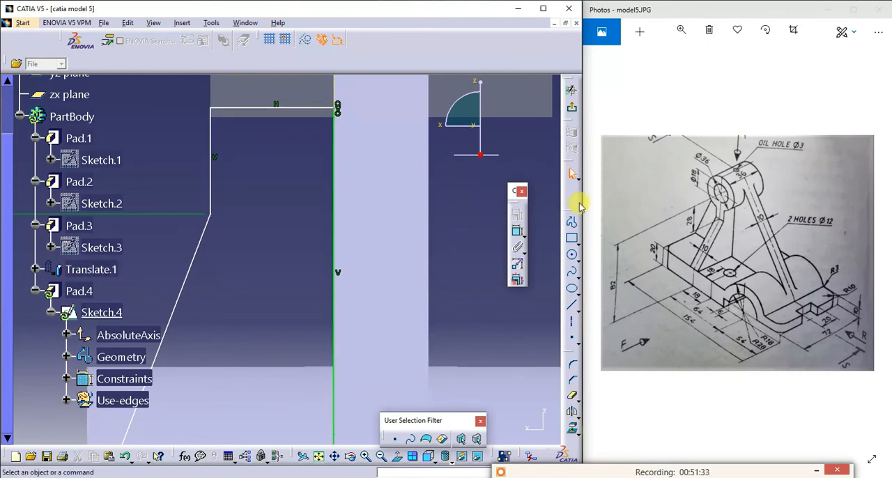
- Exit the rib sketch to update the pad and examine the rib's junction with the boss from several angles
{"action": "left_click", "coordinate": [573, 113]}
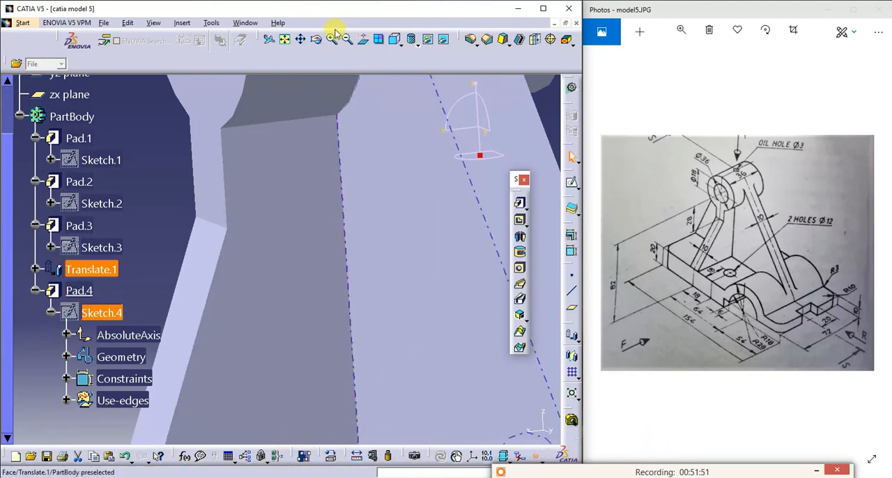
{"action": "left_click", "coordinate": [285, 39]}
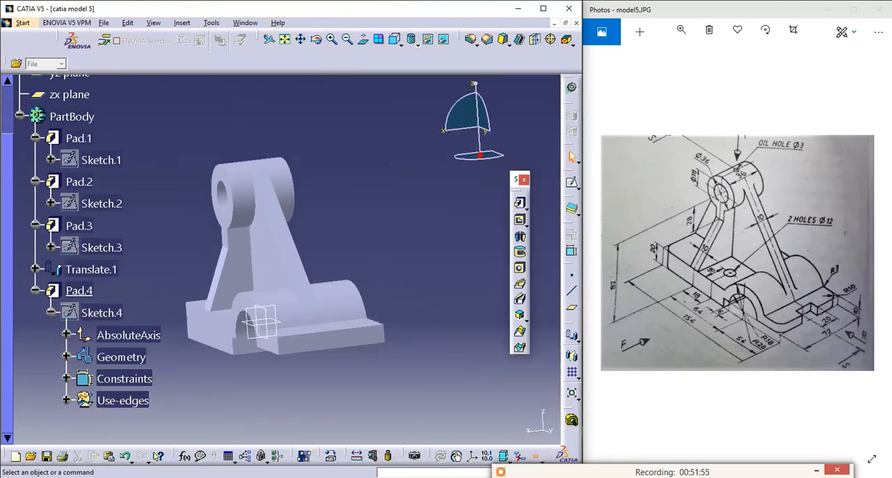
{"action": "left_click", "coordinate": [318, 41]}
{"action": "left_click_drag", "start_coordinate": [231, 163], "coordinate": [218, 197]}
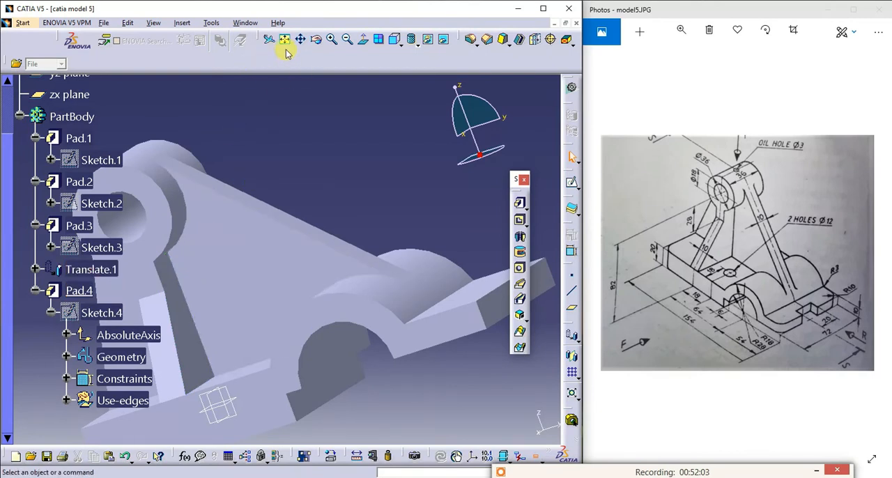
{"action": "left_click", "coordinate": [318, 40]}
{"action": "left_click_drag", "start_coordinate": [271, 126], "coordinate": [428, 120]}
{"action": "left_click", "coordinate": [320, 41]}
{"action": "left_click_drag", "start_coordinate": [406, 169], "coordinate": [411, 241]}
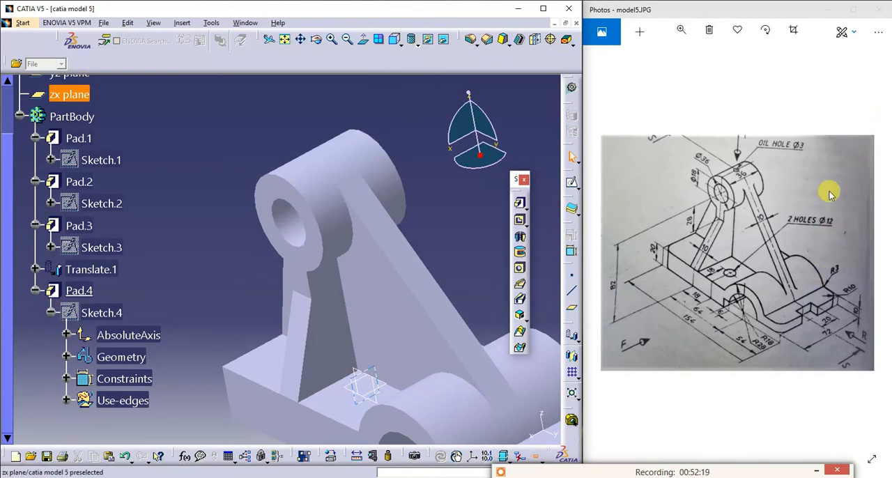
- Start a sketch on the base's top face beside the rib and draw a circle about 12.65 mm in diameter
{"action": "left_click", "coordinate": [336, 409]}
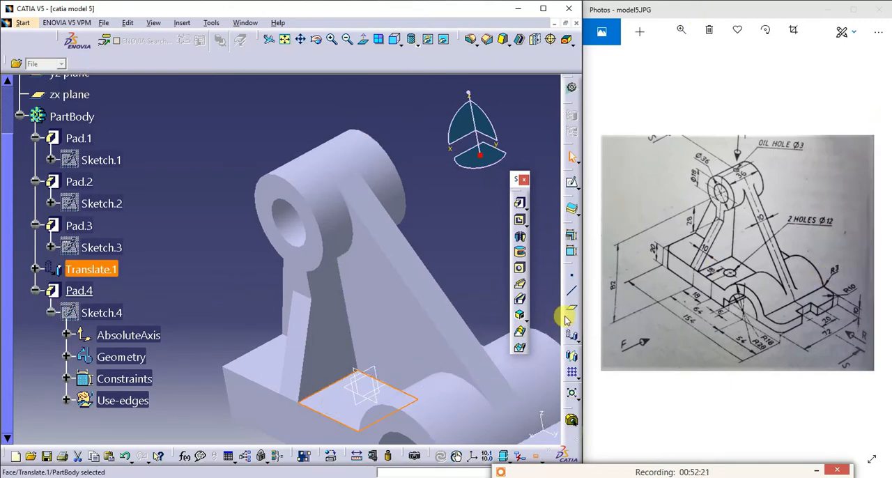
{"action": "left_click", "coordinate": [572, 156]}
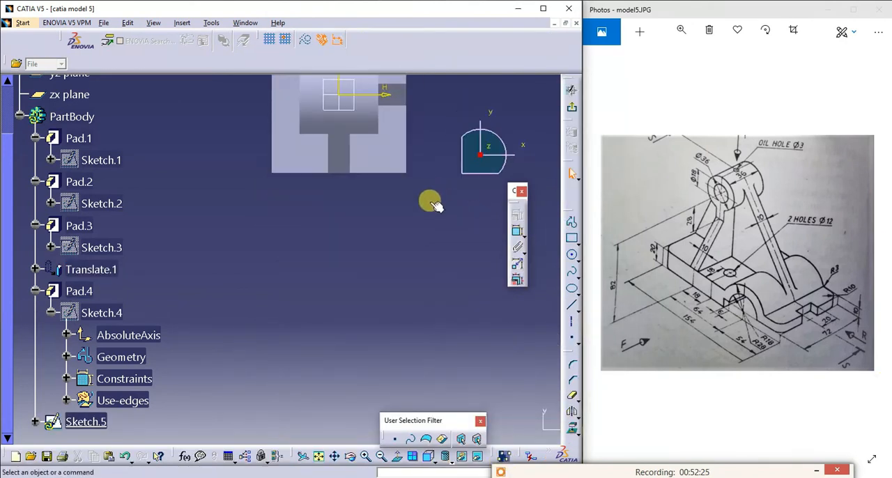
{"action": "left_click", "coordinate": [318, 457]}
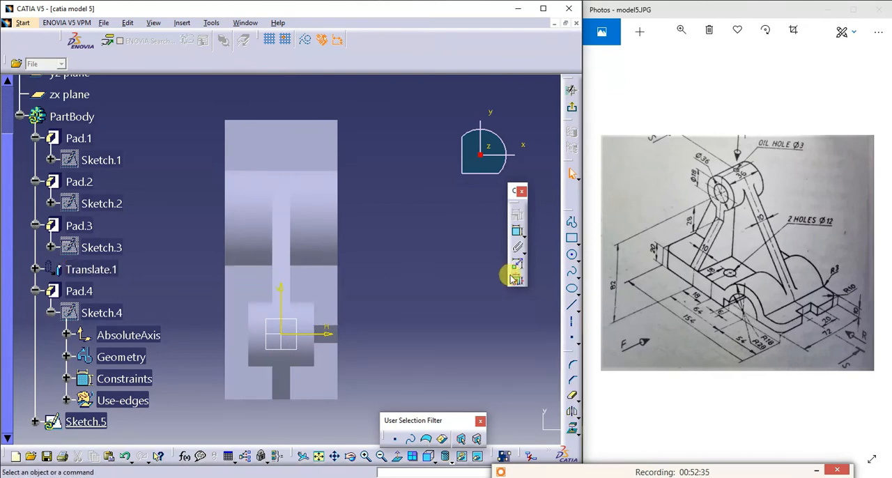
{"action": "left_click", "coordinate": [571, 254]}
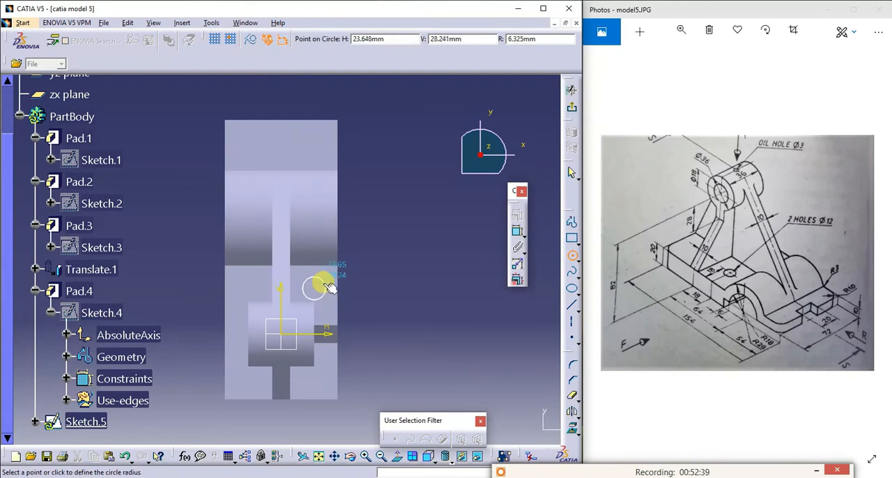
{"action": "left_click", "coordinate": [314, 278]}
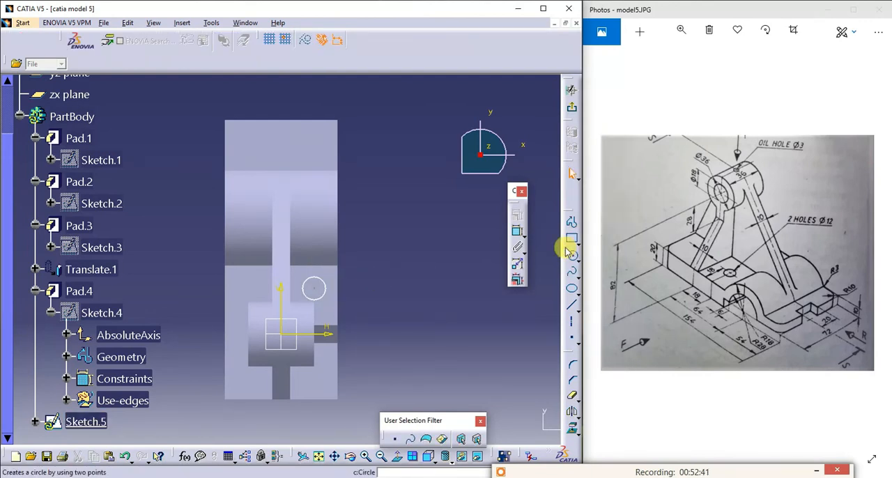
- Dimension the hole circle's diameter and set it to 12 mm
{"action": "left_click", "coordinate": [517, 231]}
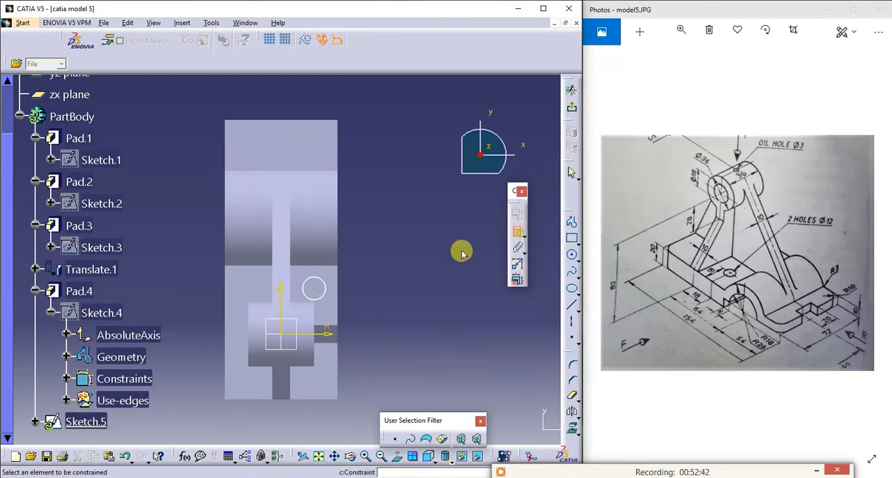
{"action": "left_click", "coordinate": [323, 288]}
{"action": "left_click", "coordinate": [370, 273]}
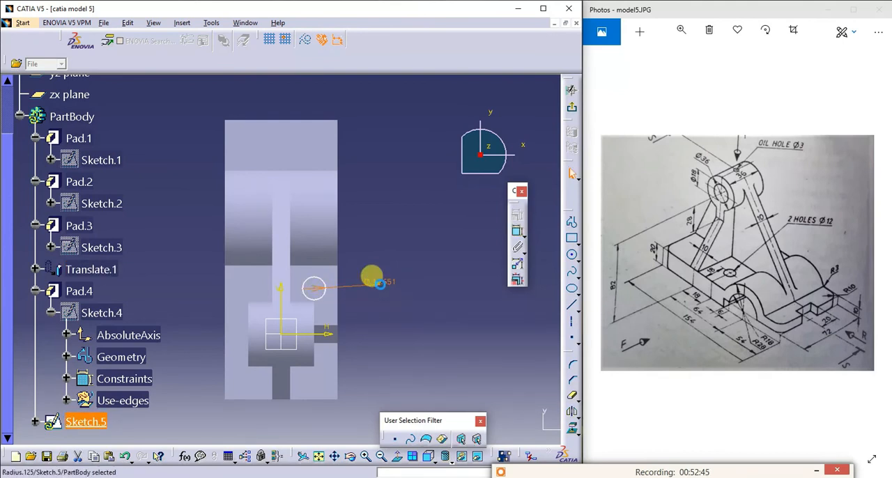
{"action": "double_click", "coordinate": [370, 275]}
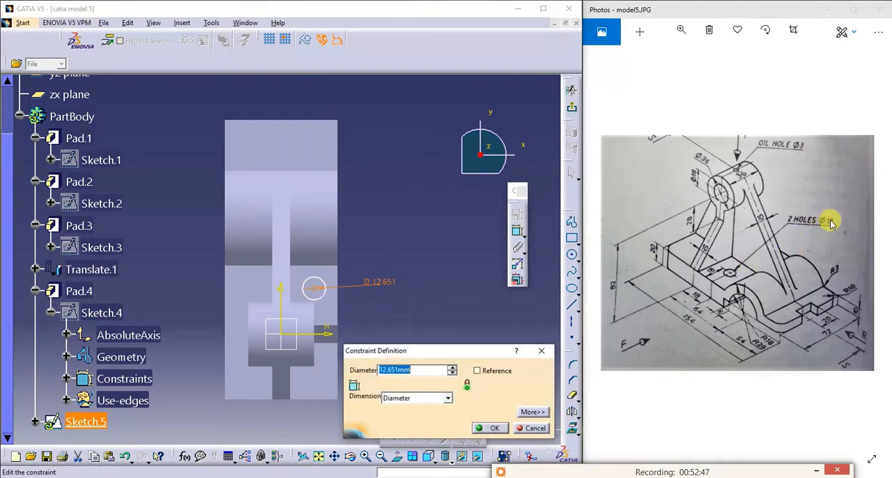
{"action": "type", "text": "12"}
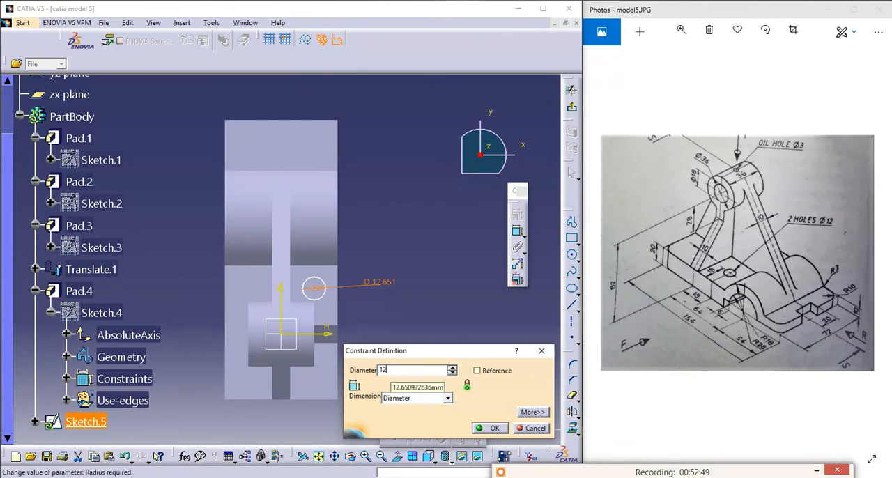
{"action": "key", "text": "Return"}
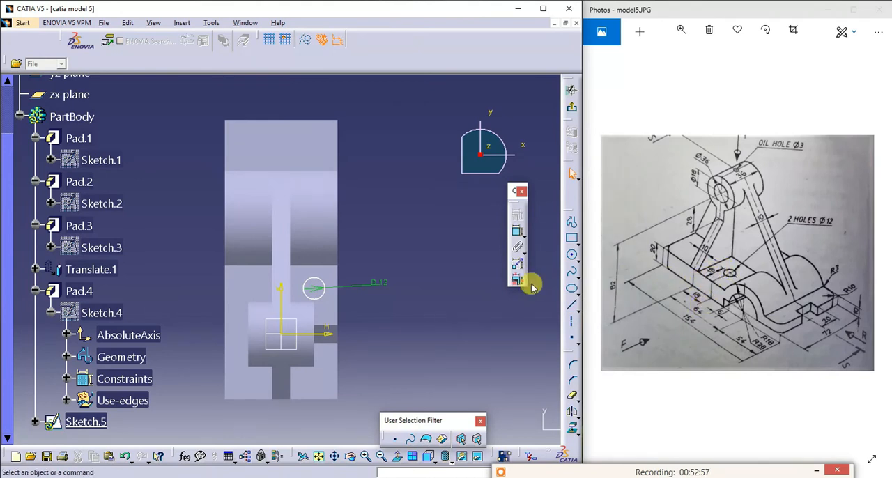
- Dimension the hole circle's centre from the base's long side edge and set the offset to 18 mm
{"action": "left_click", "coordinate": [517, 237]}
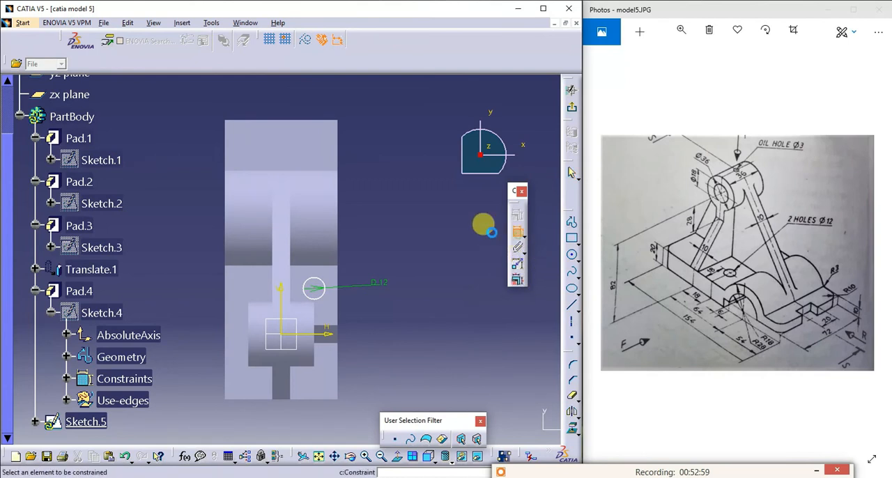
{"action": "left_click", "coordinate": [314, 290]}
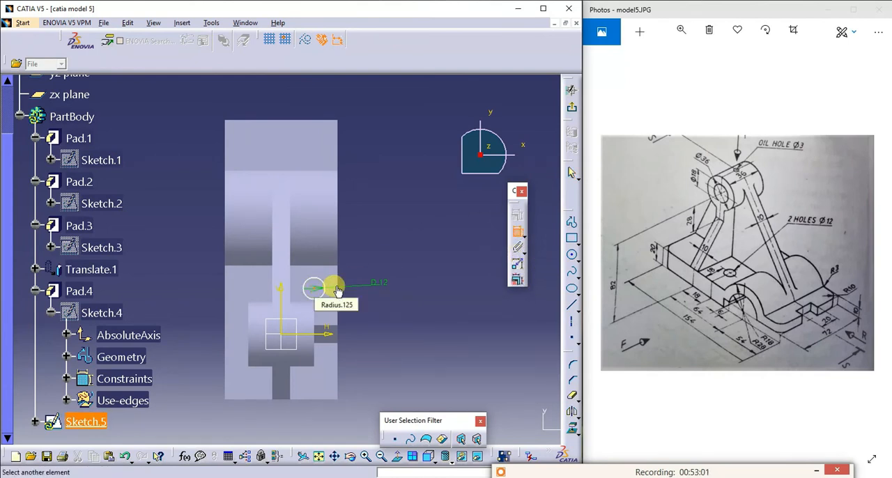
{"action": "left_click", "coordinate": [337, 294]}
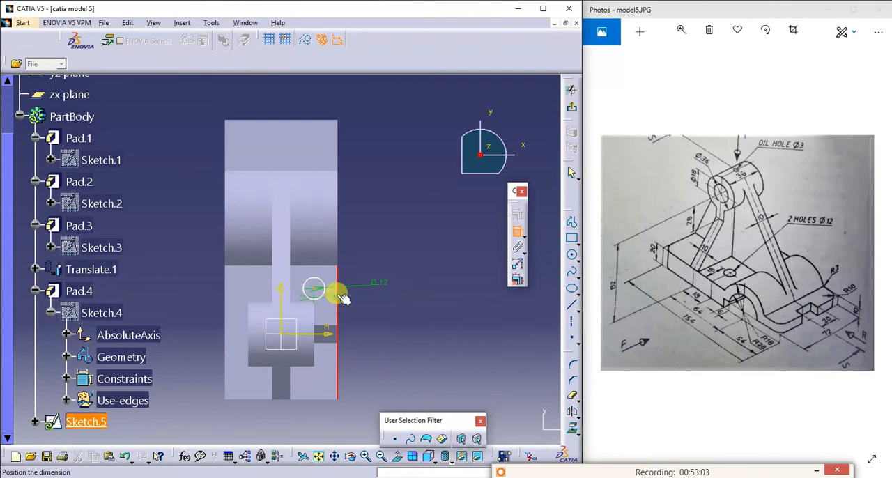
{"action": "left_click", "coordinate": [332, 106]}
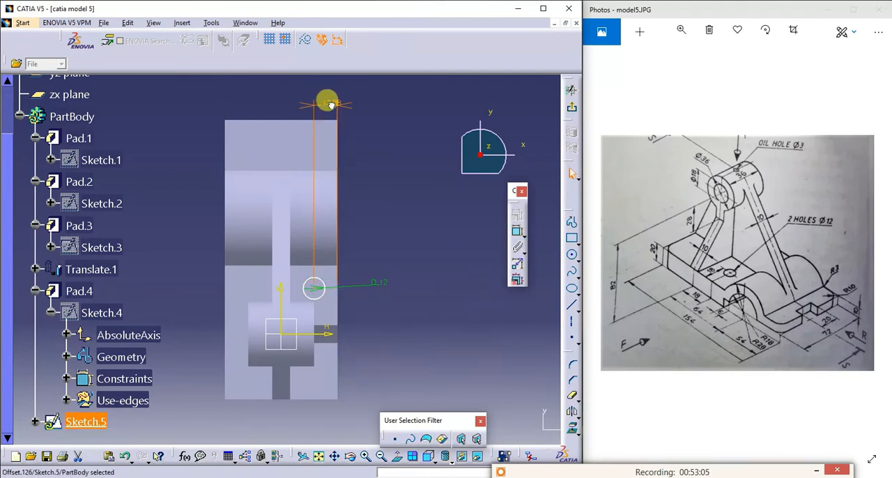
{"action": "double_click", "coordinate": [332, 106]}
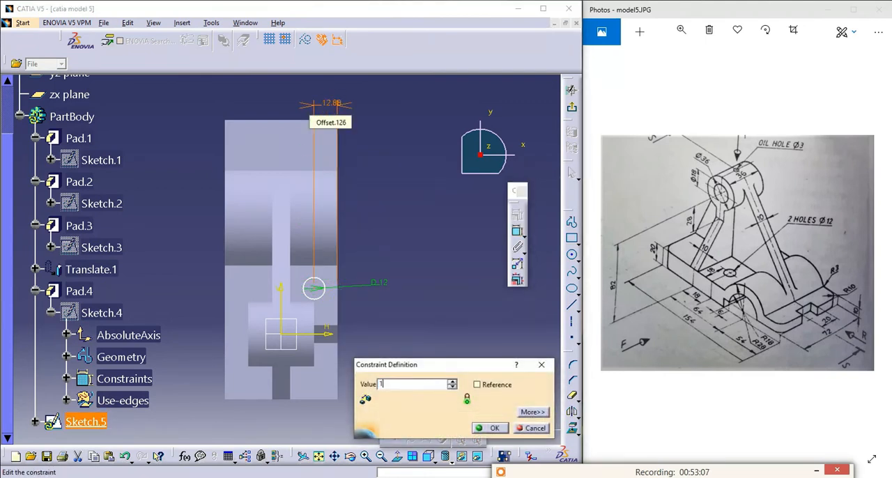
{"action": "key", "text": "Return"}
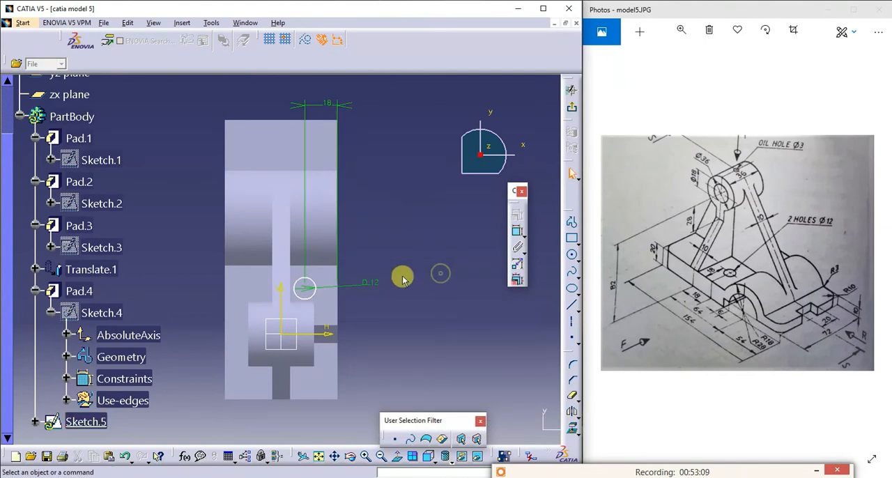
- Dimension the hole circle's centre from the base's far end edge and set the distance to 64+54-18
{"action": "left_click", "coordinate": [516, 232]}
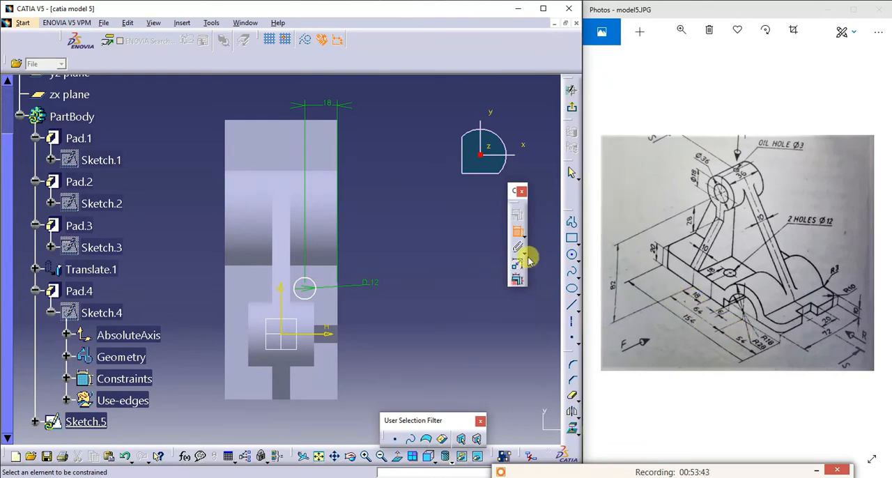
{"action": "left_click", "coordinate": [324, 119]}
{"action": "left_click", "coordinate": [305, 289]}
{"action": "left_click", "coordinate": [402, 209]}
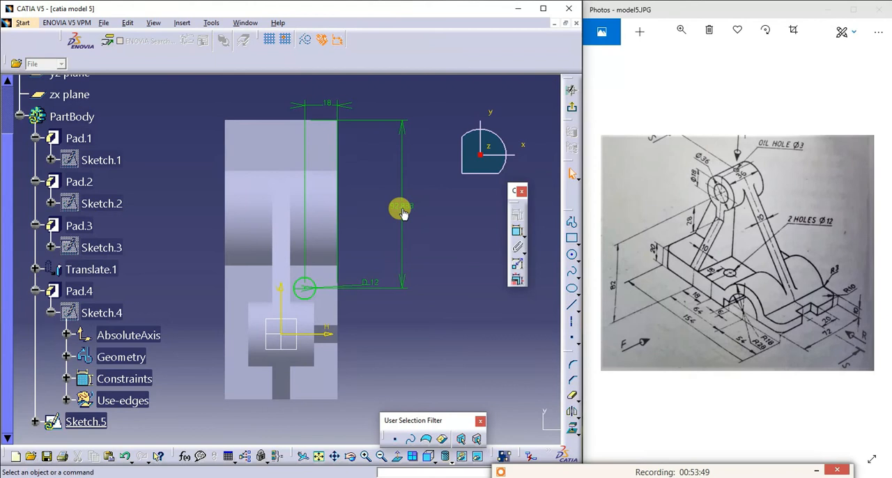
{"action": "double_click", "coordinate": [394, 201]}
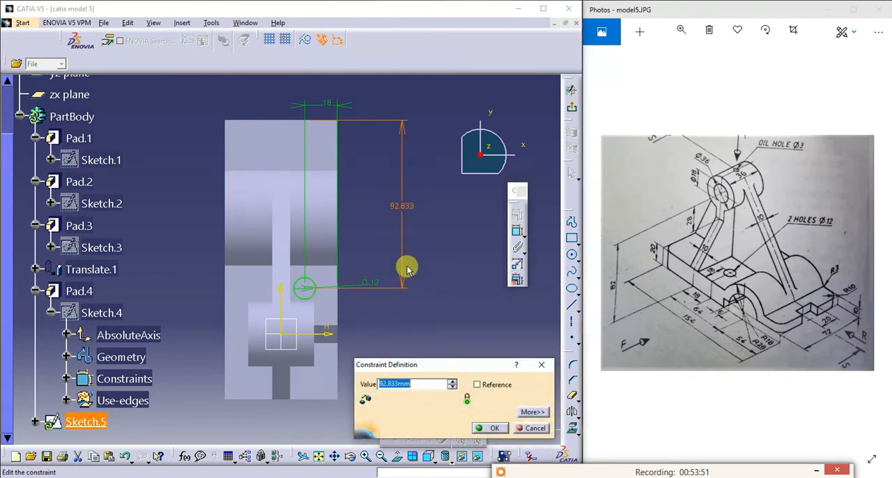
{"action": "type", "text": "64+54-18"}
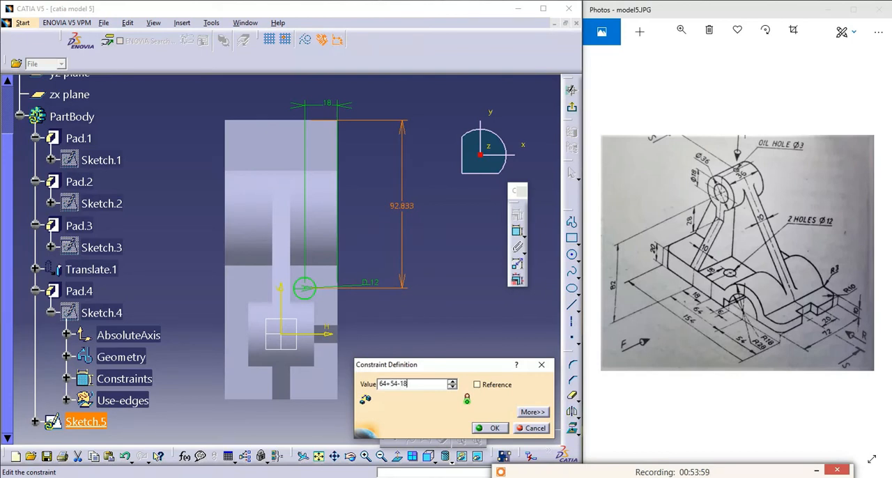
{"action": "key", "text": "Return"}
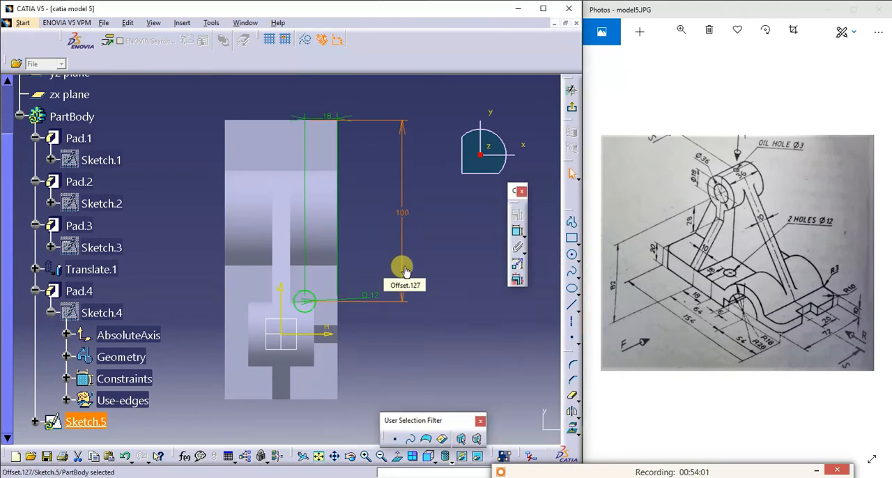
{"action": "left_click", "coordinate": [434, 263]}
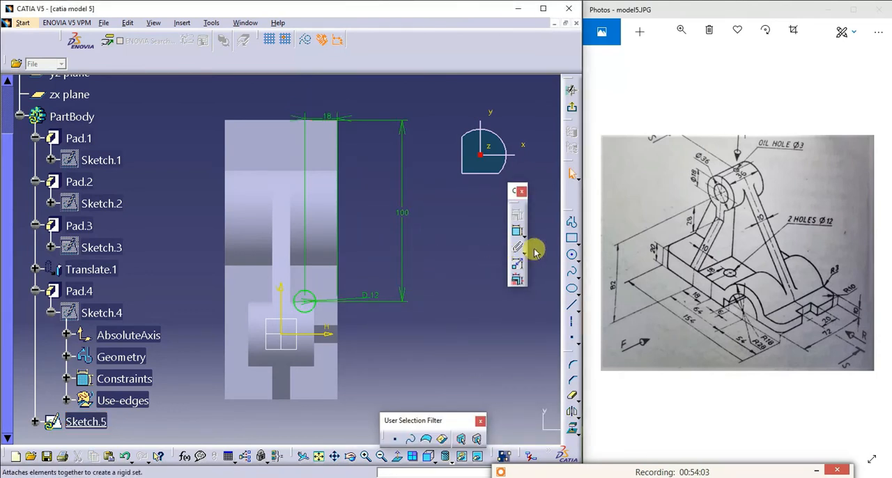
- Exit the hole sketch and cut the circle through the base with an Up to next pocket
{"action": "left_click", "coordinate": [570, 91]}
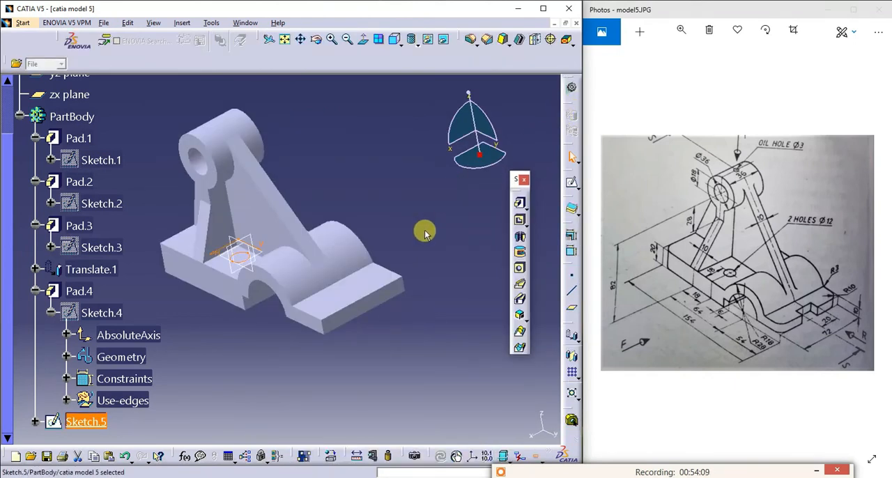
{"action": "left_click", "coordinate": [519, 219]}
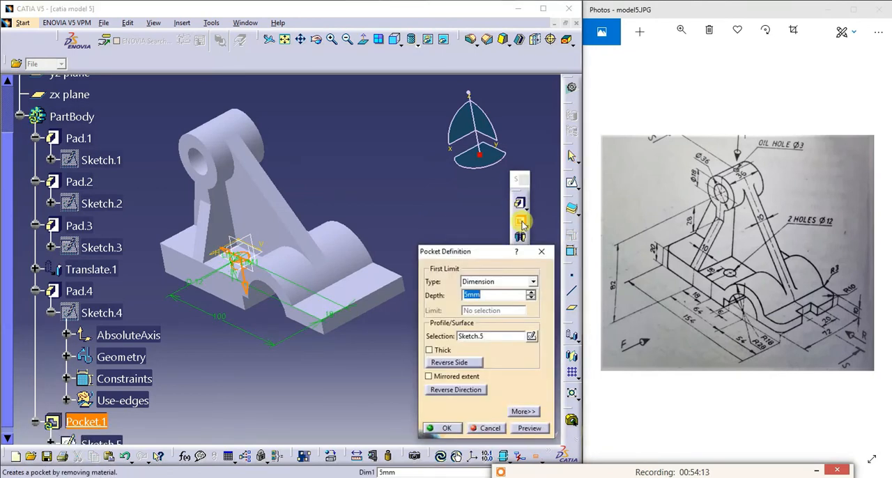
{"action": "left_click", "coordinate": [480, 281]}
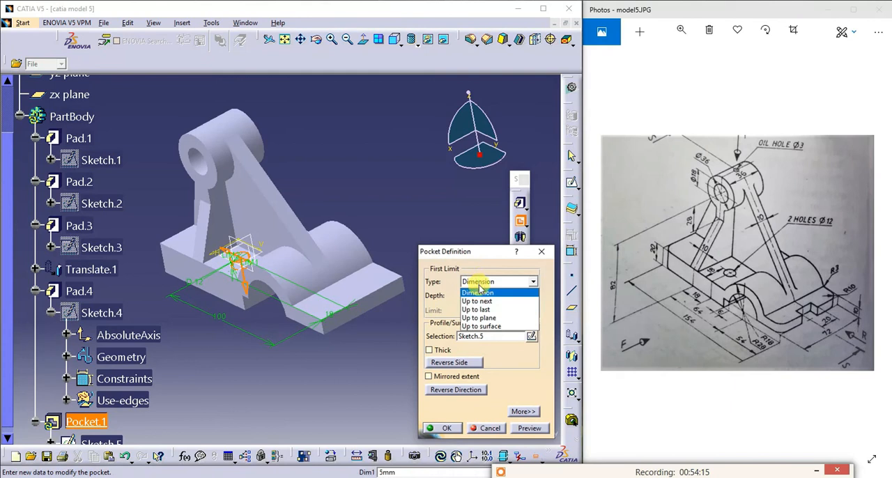
{"action": "left_click", "coordinate": [480, 302]}
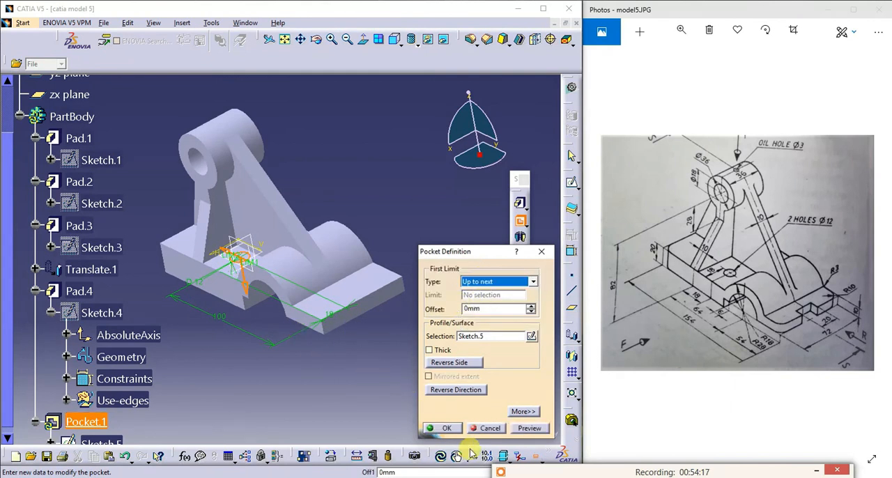
{"action": "left_click", "coordinate": [527, 429]}
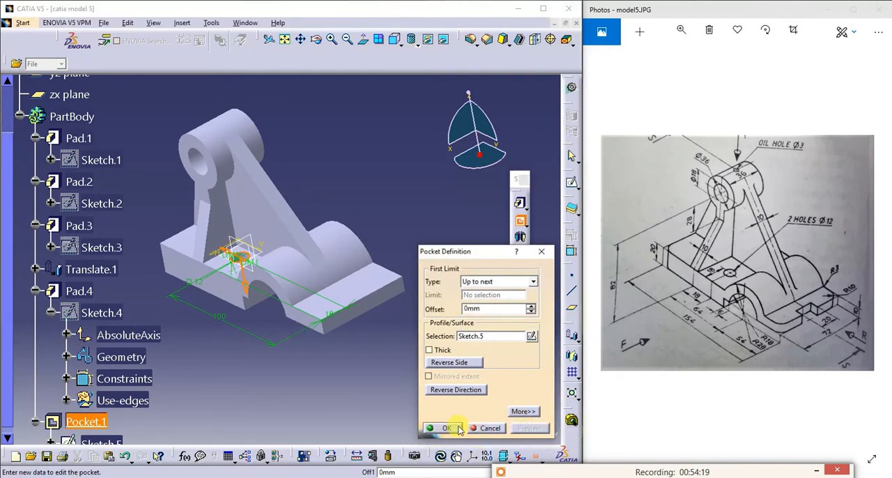
{"action": "left_click", "coordinate": [316, 39]}
{"action": "left_click_drag", "start_coordinate": [232, 306], "coordinate": [292, 222]}
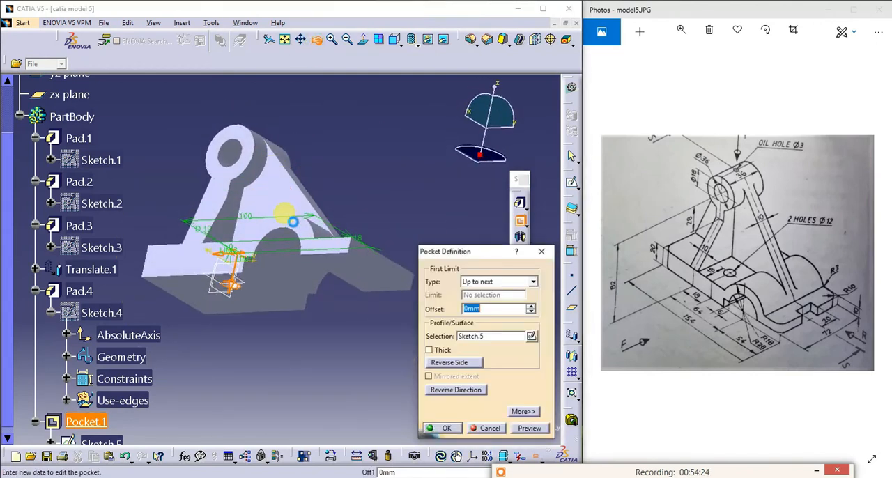
{"action": "left_click", "coordinate": [441, 430]}
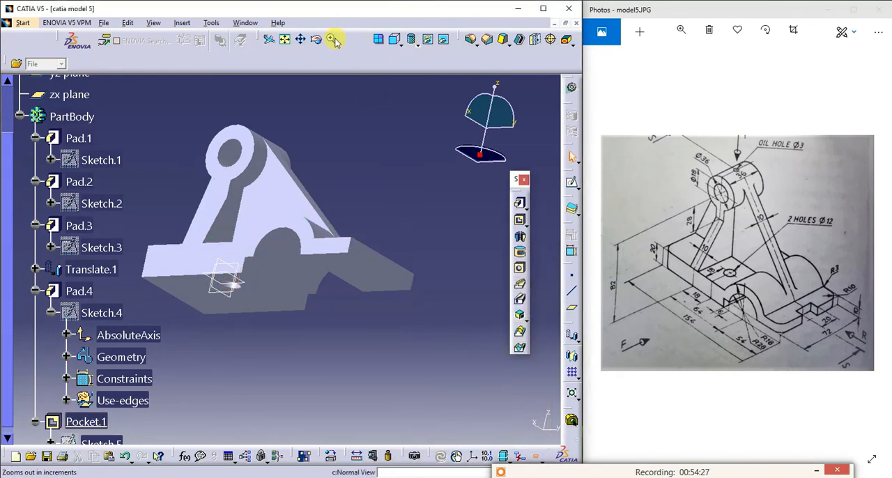
- Mirror the hole pocket about the yz plane to the other side of the rib
{"action": "left_click", "coordinate": [316, 63]}
{"action": "left_click_drag", "start_coordinate": [320, 122], "coordinate": [345, 205]}
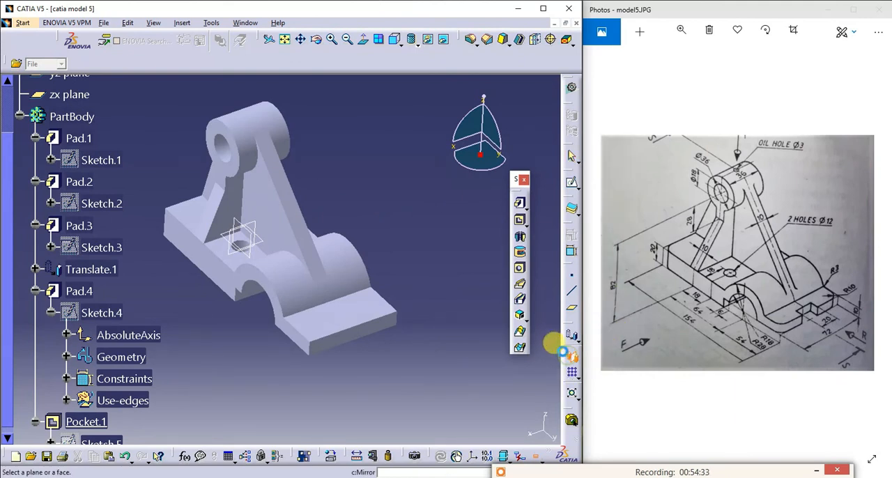
{"action": "left_click", "coordinate": [240, 237]}
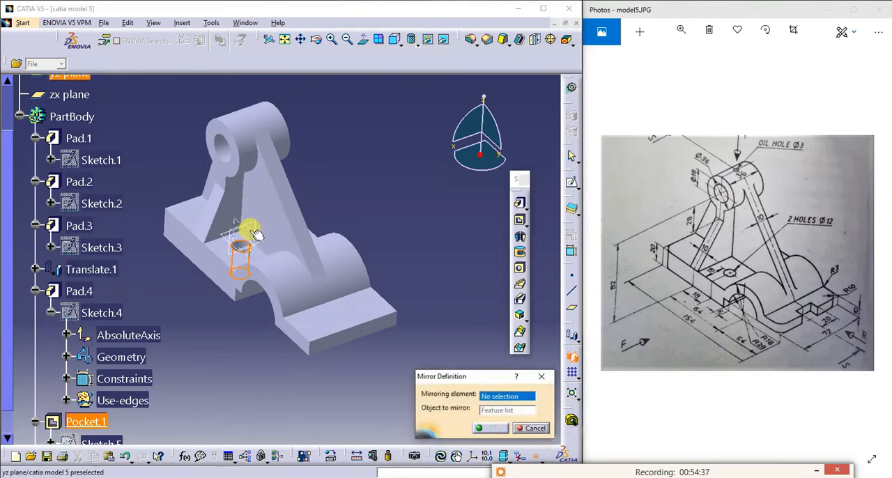
{"action": "left_click", "coordinate": [247, 233]}
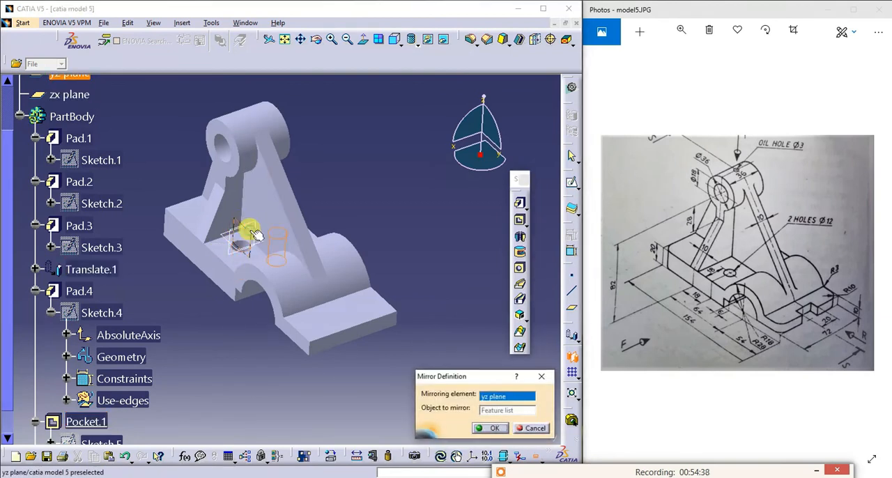
{"action": "left_click", "coordinate": [316, 44]}
{"action": "left_click_drag", "start_coordinate": [384, 221], "coordinate": [304, 249]}
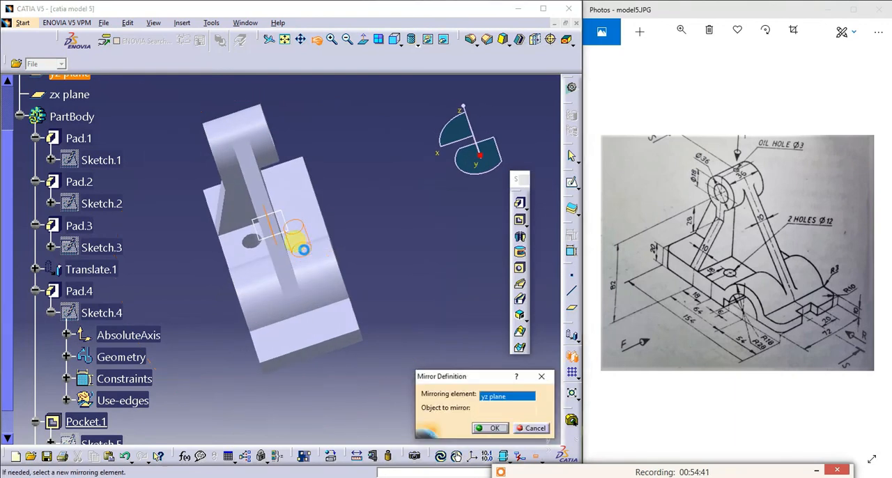
{"action": "left_click", "coordinate": [481, 428]}
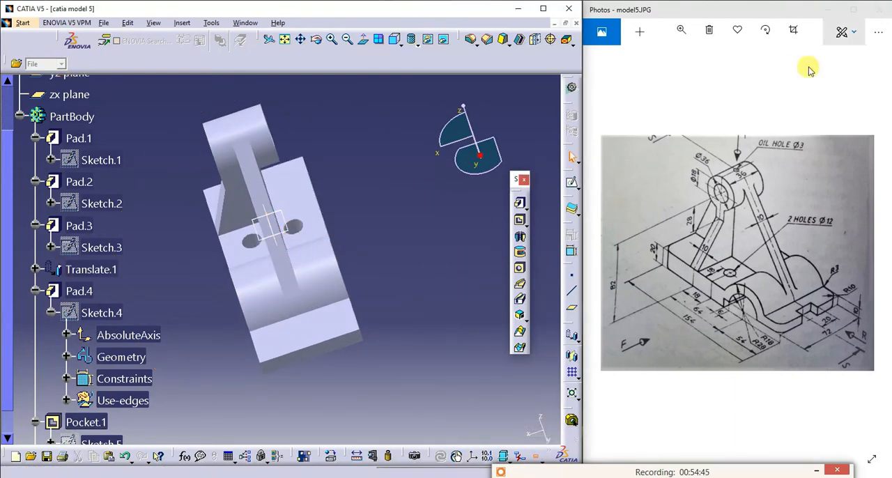
- Start a sketch on the top face of the base's low end and draw a rectangle about 25 mm wide at its end edge
{"action": "left_click", "coordinate": [315, 325]}
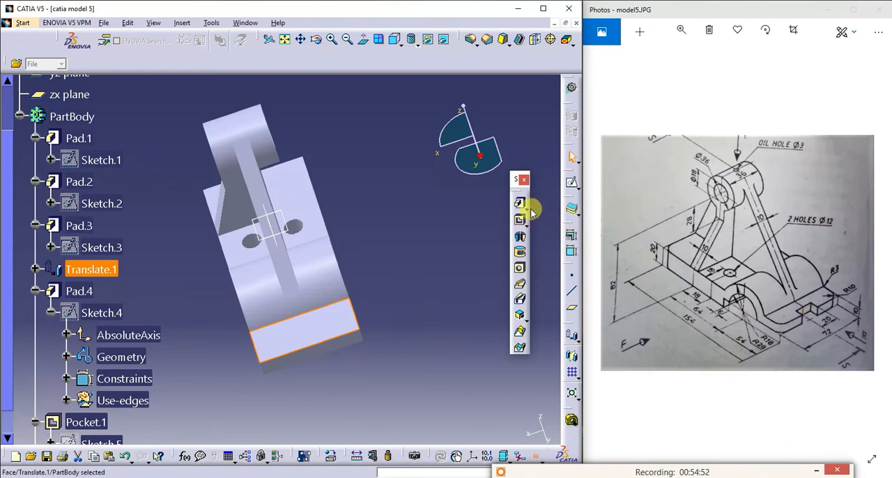
{"action": "left_click", "coordinate": [571, 183]}
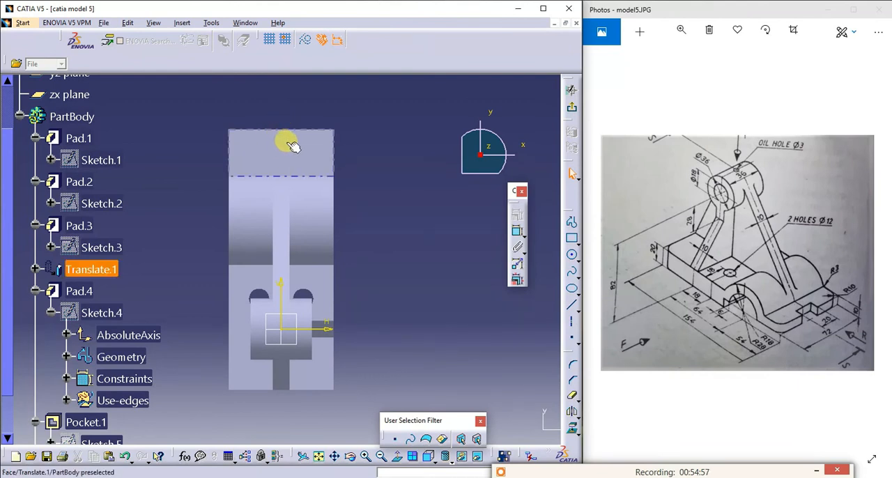
{"action": "left_click", "coordinate": [571, 238]}
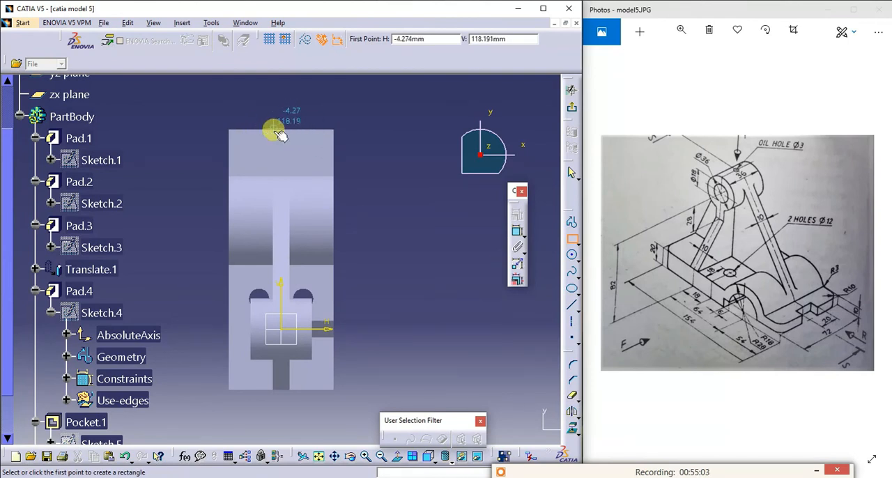
{"action": "left_click", "coordinate": [267, 130]}
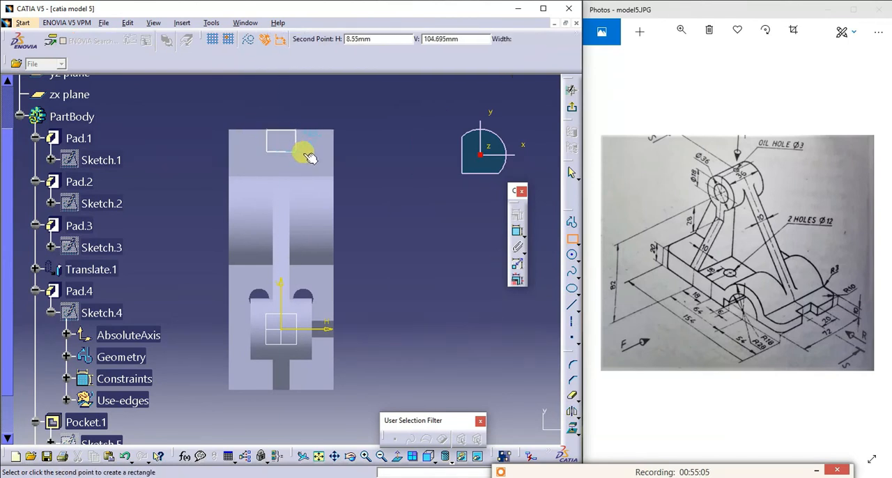
{"action": "left_click", "coordinate": [309, 154]}
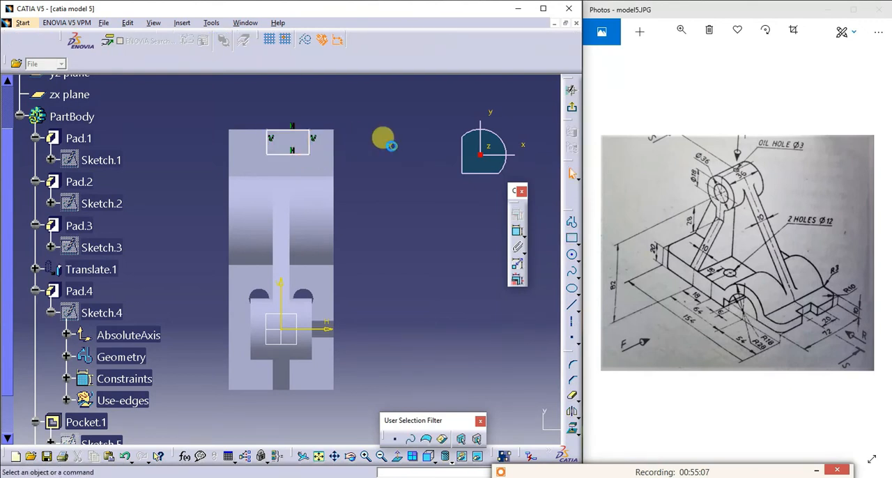
- Constrain the rectangle's outer side coincident with the base's end edge
{"action": "left_click", "coordinate": [281, 129]}
{"action": "left_click", "coordinate": [248, 127], "text": "ctrl"}
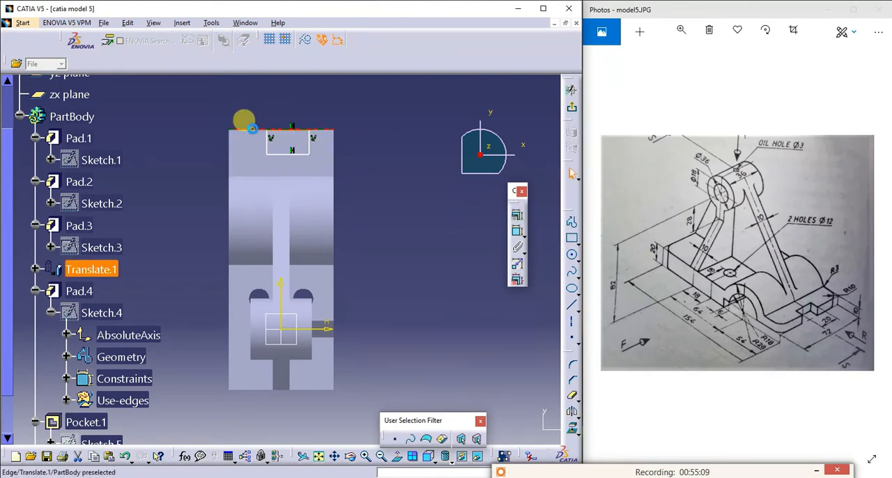
{"action": "left_click", "coordinate": [517, 214]}
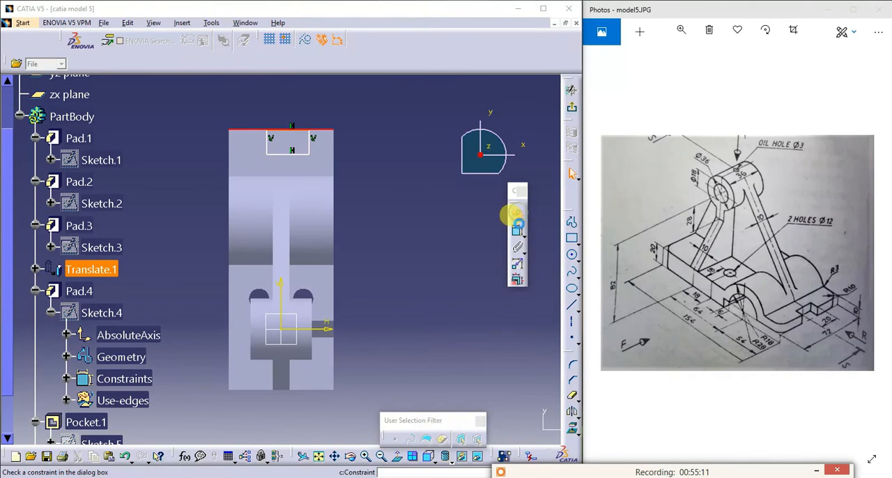
{"action": "left_click", "coordinate": [523, 323]}
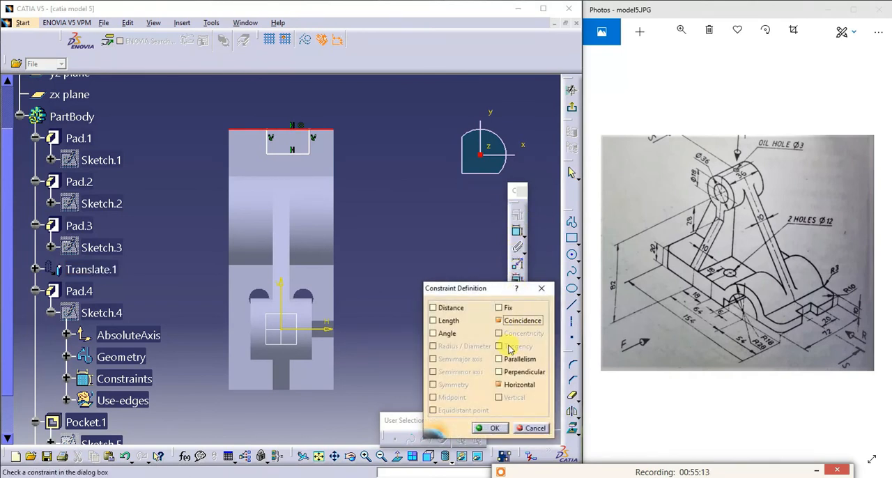
{"action": "left_click", "coordinate": [491, 427]}
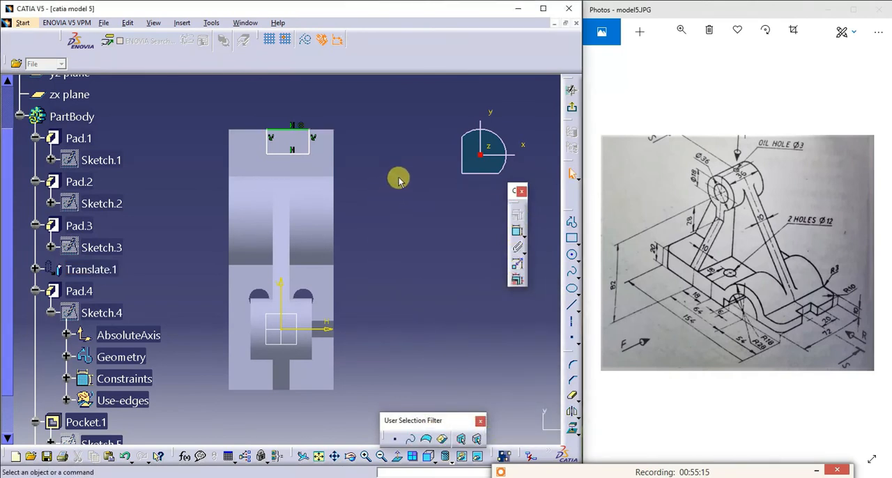
- Dimension the notch rectangle's width along the base's end edge and set it to 20 mm
{"action": "left_click", "coordinate": [517, 234]}
{"action": "left_click", "coordinate": [291, 129]}
{"action": "left_click", "coordinate": [295, 107]}
{"action": "double_click", "coordinate": [295, 110]}
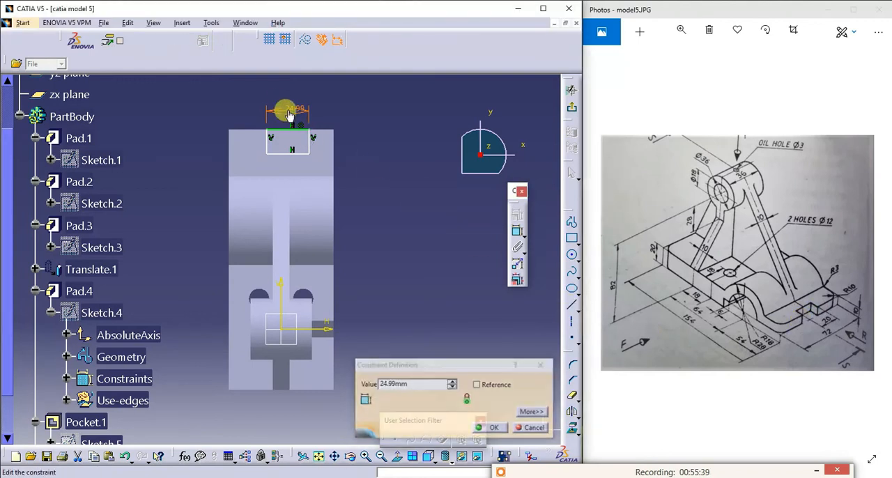
{"action": "left_click", "coordinate": [415, 383]}
{"action": "double_click", "coordinate": [408, 381]}
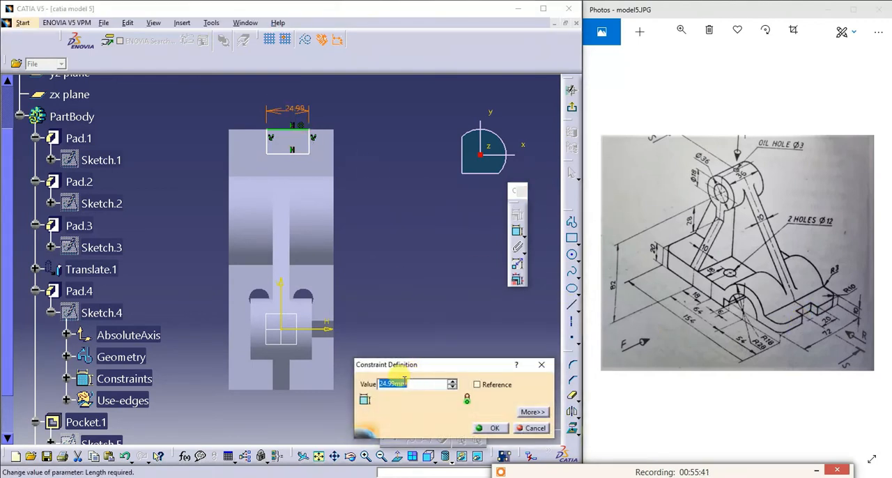
{"action": "type", "text": "20"}
{"action": "left_click", "coordinate": [490, 428]}
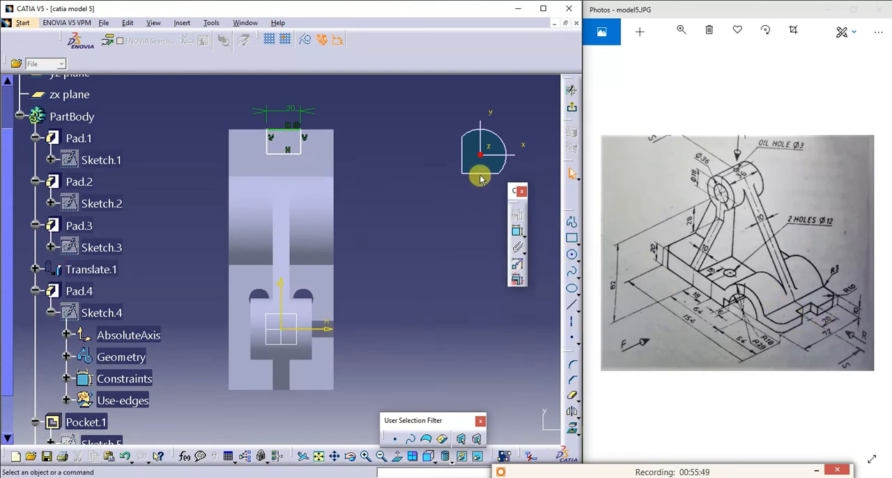
- Dimension the gap between the notch rectangle's nearer side and the base's side edge on the positive x side, setting it to 21 mm
{"action": "left_click", "coordinate": [516, 231]}
{"action": "left_click", "coordinate": [304, 145]}
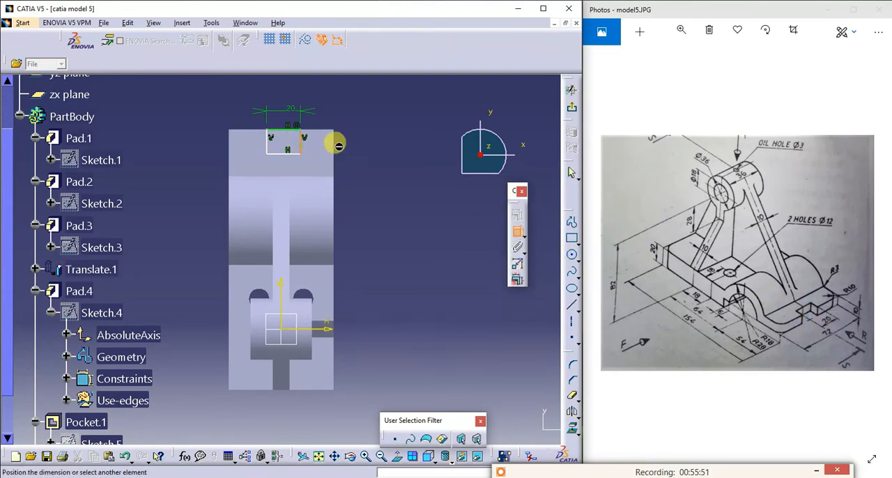
{"action": "left_click", "coordinate": [335, 145]}
{"action": "left_click", "coordinate": [318, 103]}
{"action": "double_click", "coordinate": [319, 104]}
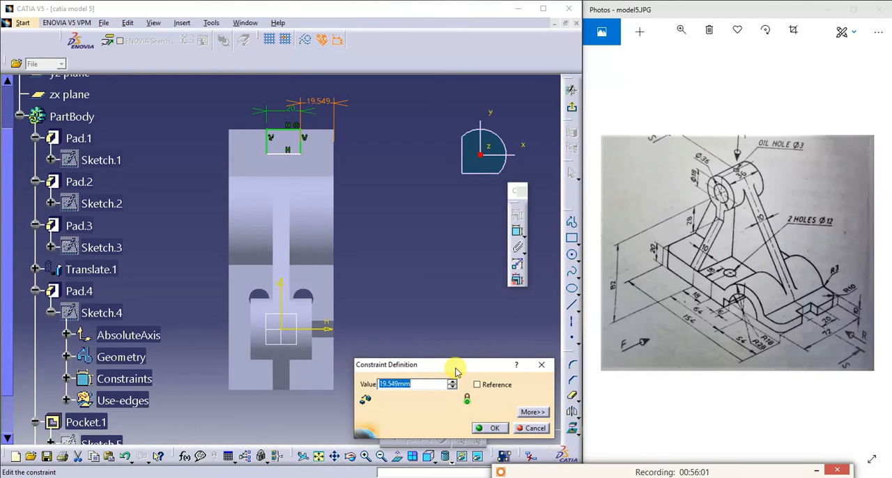
{"action": "type", "text": "7"}
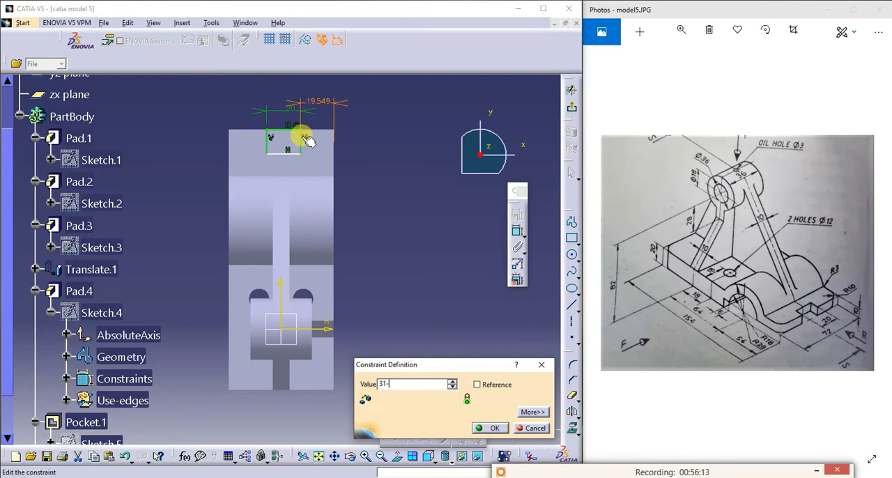
{"action": "key", "text": "Return"}
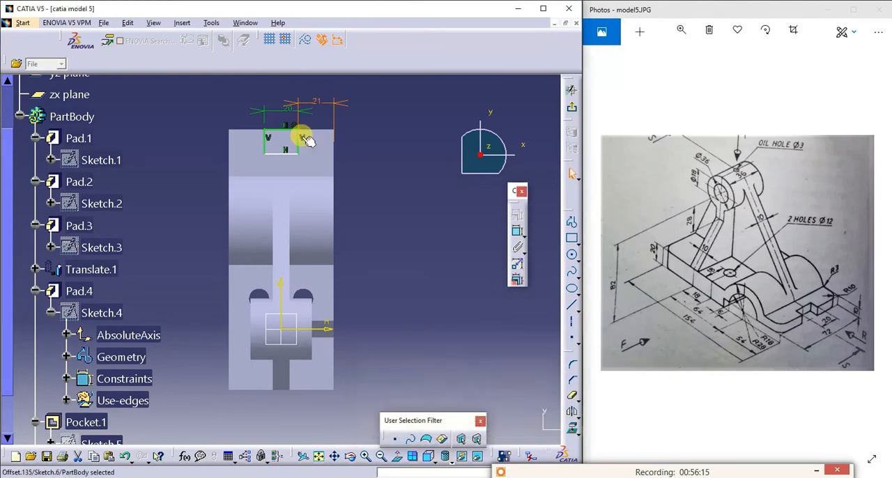
- Try to dimension the gap between the notch rectangle's other side and the base's opposite side edge
{"action": "left_click", "coordinate": [515, 232]}
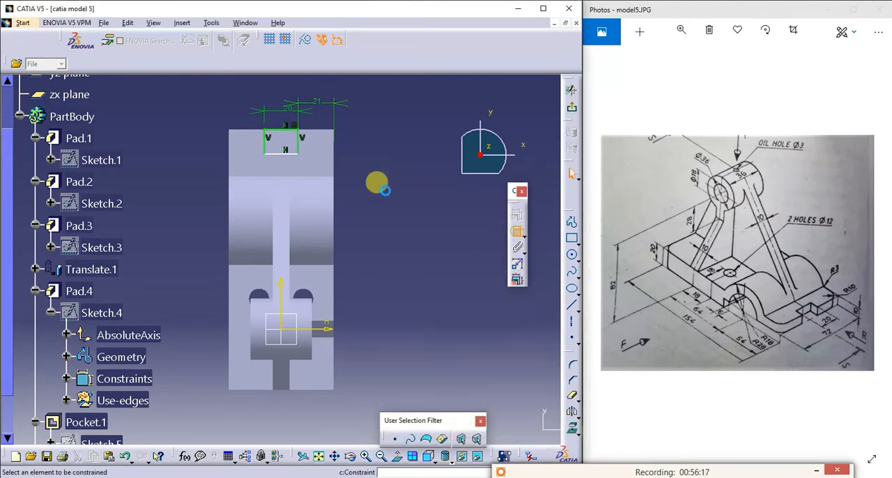
{"action": "left_click", "coordinate": [230, 139]}
{"action": "left_click", "coordinate": [265, 143]}
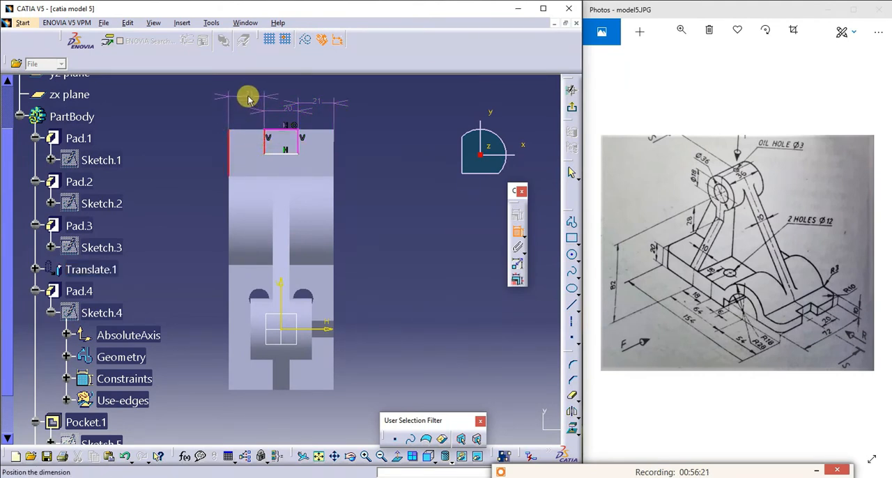
{"action": "left_click", "coordinate": [239, 89]}
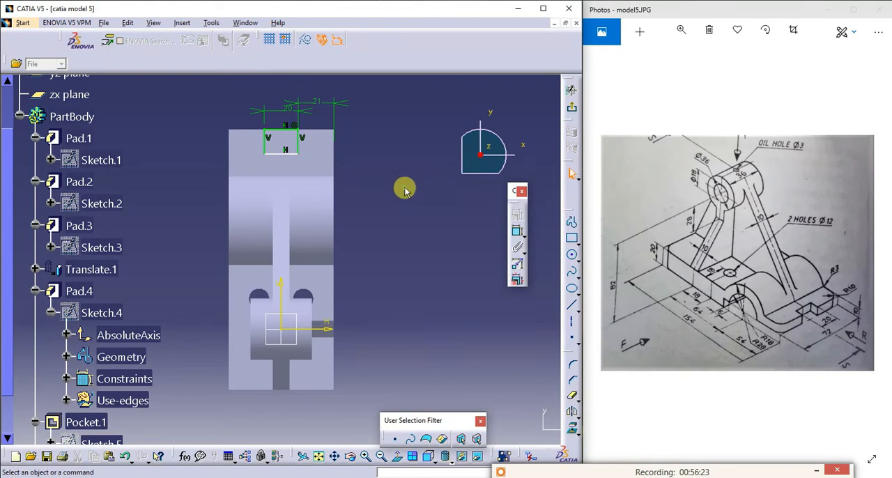
- Dimension the notch rectangle's depth from the base's end edge and set it to 10 mm
{"action": "left_click", "coordinate": [518, 232]}
{"action": "left_click", "coordinate": [288, 154]}
{"action": "left_click", "coordinate": [297, 138]}
{"action": "left_click", "coordinate": [520, 236]}
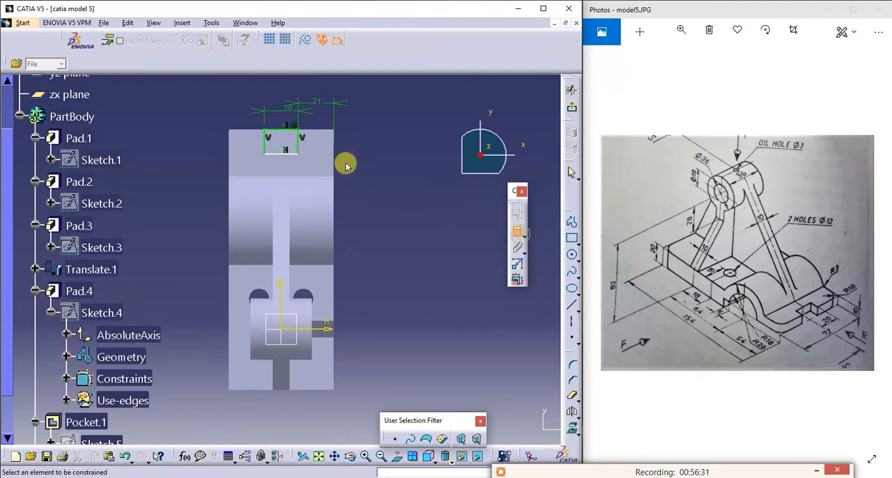
{"action": "left_click", "coordinate": [297, 143]}
{"action": "left_click", "coordinate": [375, 145]}
{"action": "double_click", "coordinate": [376, 145]}
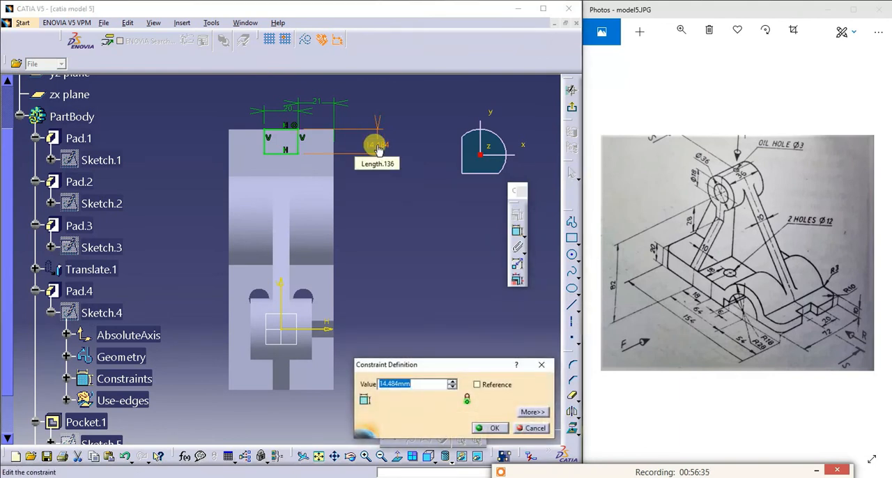
{"action": "type", "text": "10"}
{"action": "key", "text": "Return"}
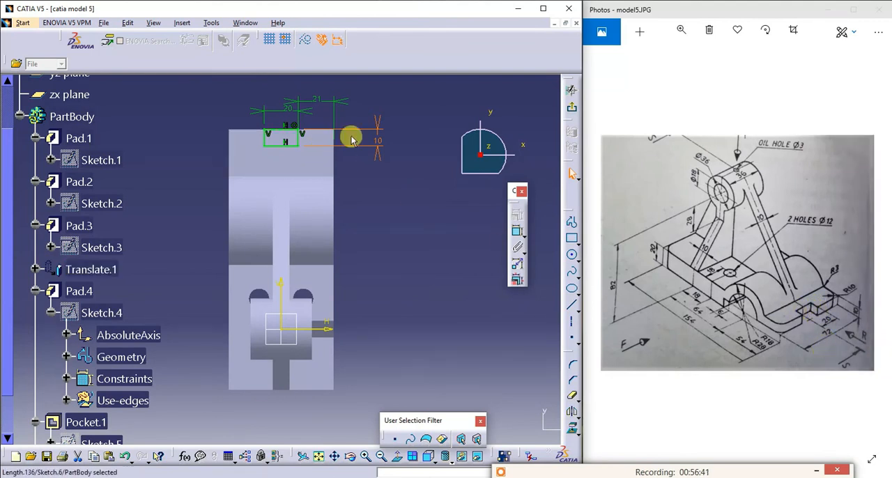
{"action": "left_click", "coordinate": [407, 192]}
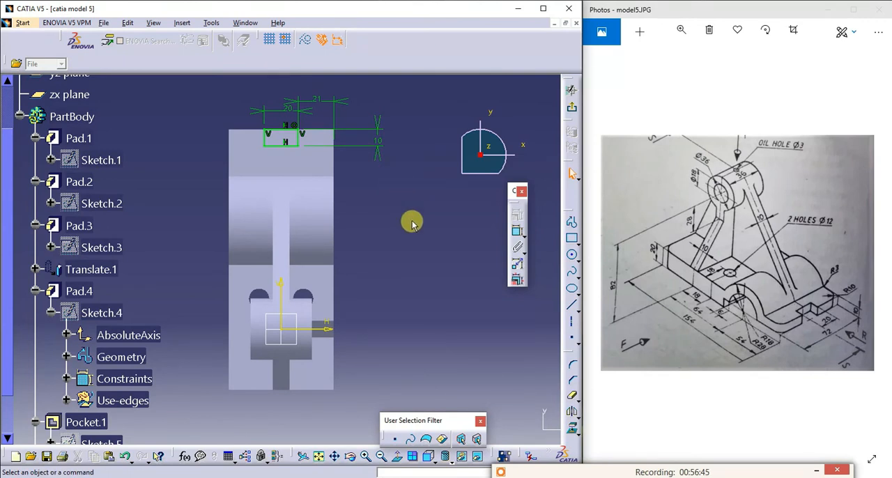
- Change the notch rectangle's depth to 20 mm
{"action": "double_click", "coordinate": [377, 140]}
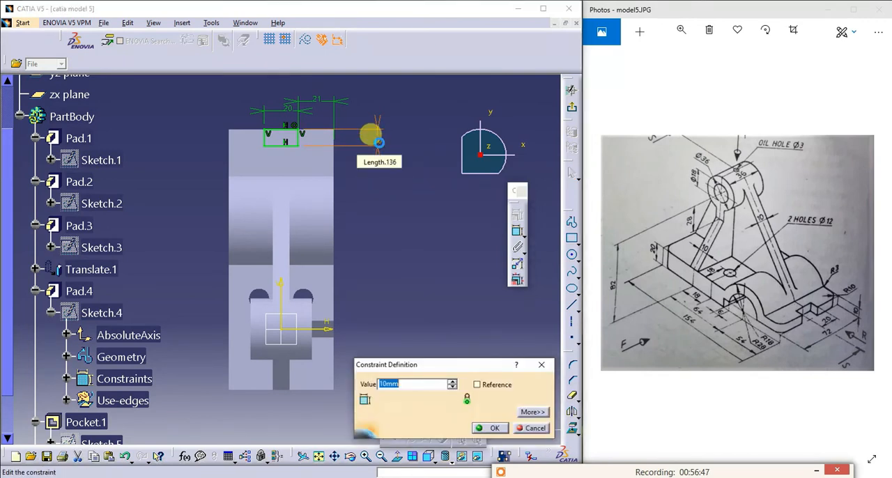
{"action": "type", "text": "20"}
{"action": "key", "text": "Return"}
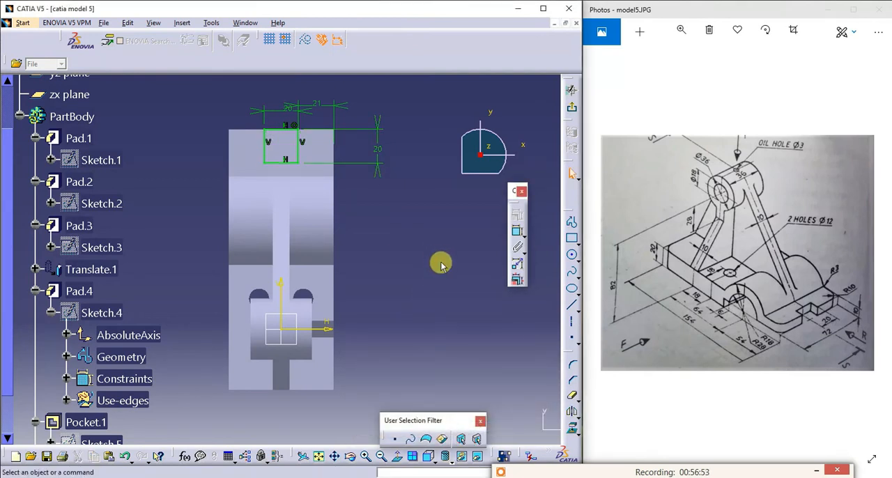
- Exit the notch sketch and cut the rectangle through the base's low end with an Up to next pocket
{"action": "left_click", "coordinate": [571, 110]}
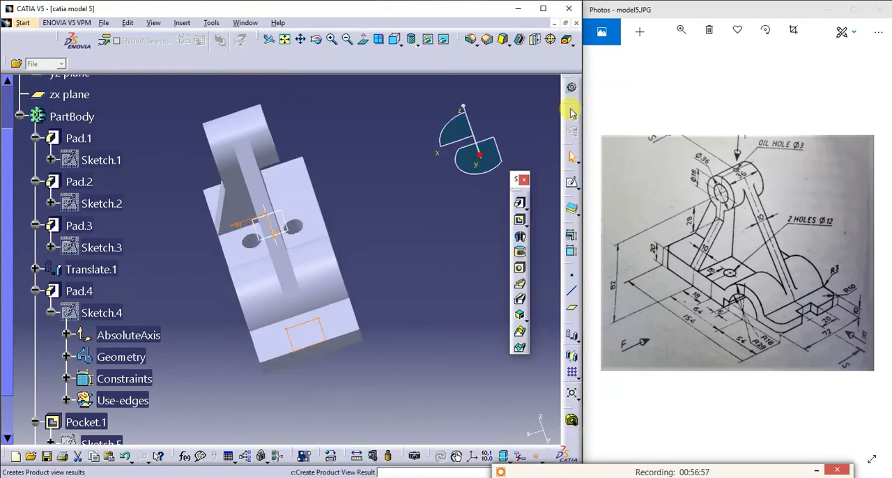
{"action": "left_click", "coordinate": [518, 220]}
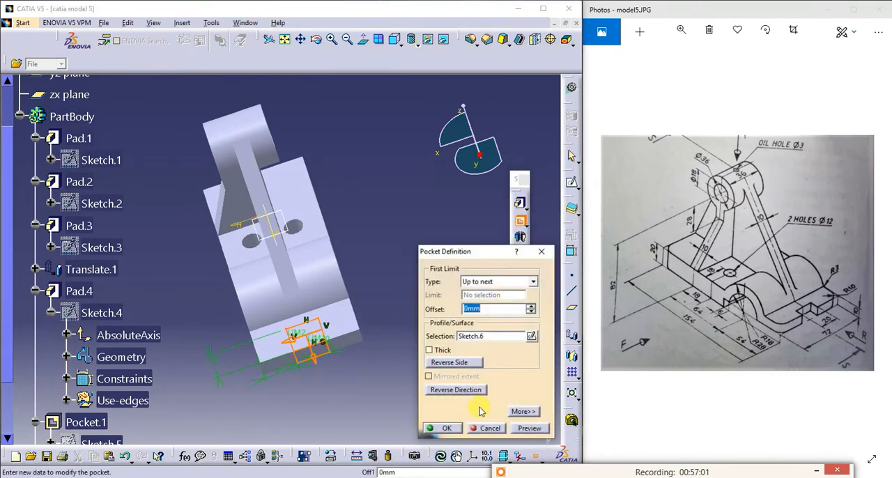
{"action": "left_click", "coordinate": [528, 428]}
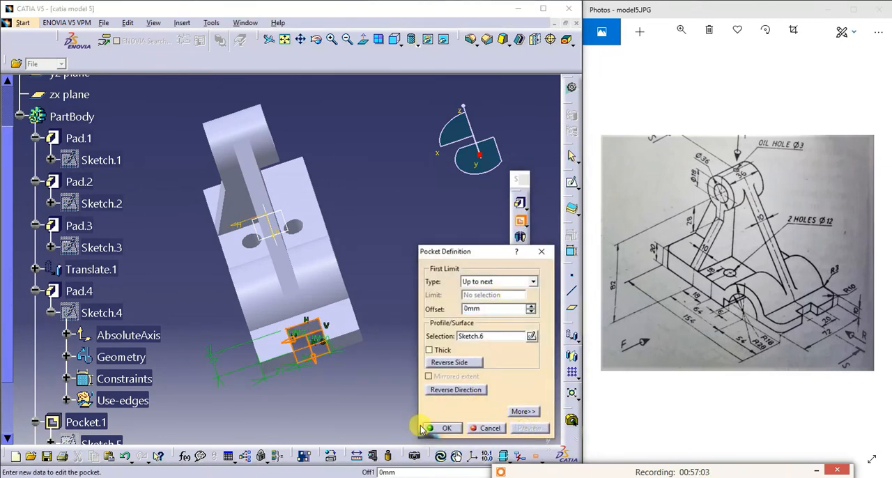
{"action": "left_click", "coordinate": [440, 427]}
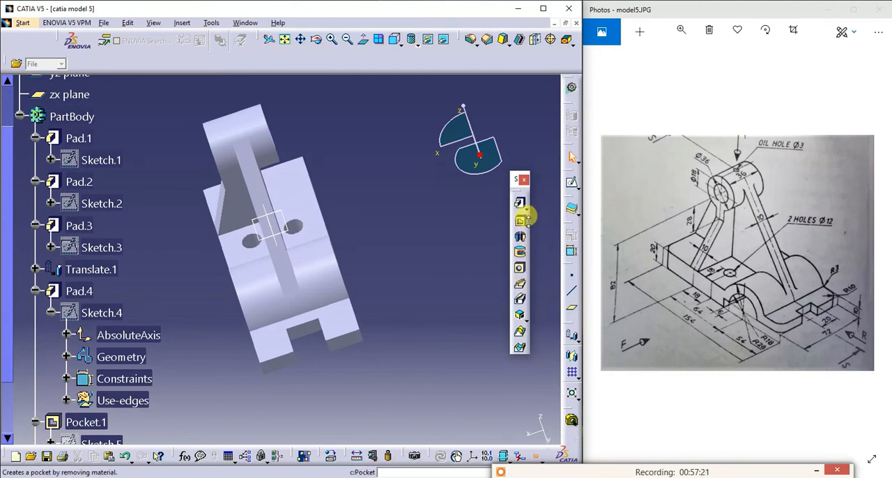
- Fillet the two outer vertical corner edges of the notched base end with a 10 mm radius
{"action": "left_click", "coordinate": [471, 42]}
{"action": "left_click", "coordinate": [360, 336]}
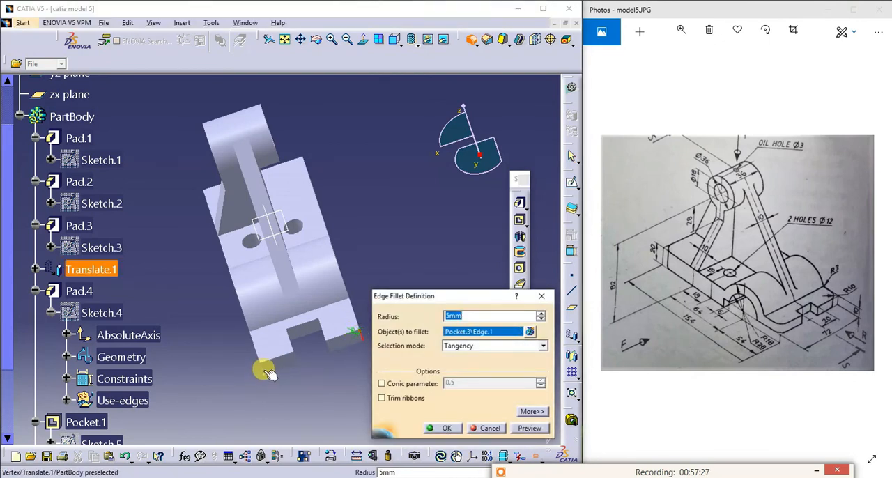
{"action": "left_click", "coordinate": [261, 366]}
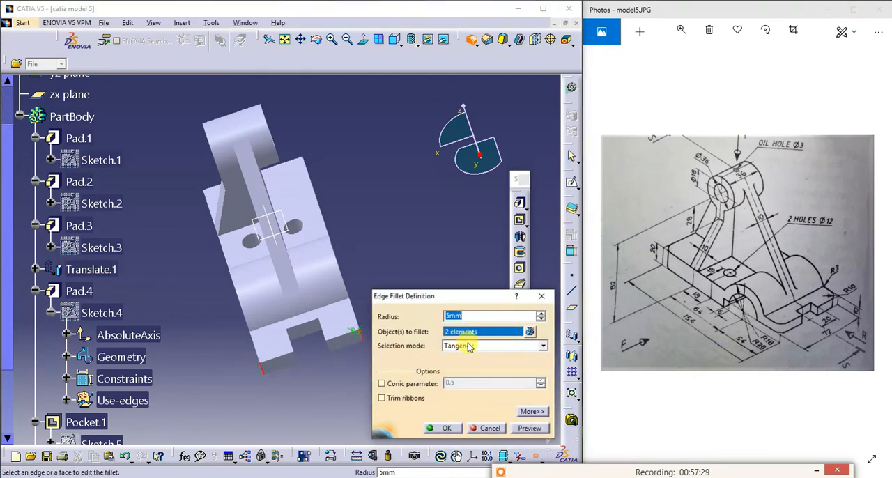
{"action": "type", "text": "10"}
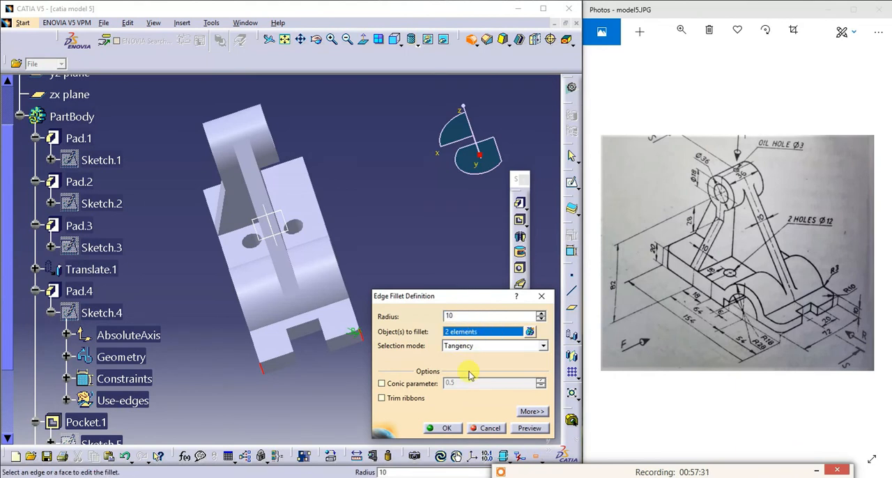
{"action": "left_click", "coordinate": [525, 428]}
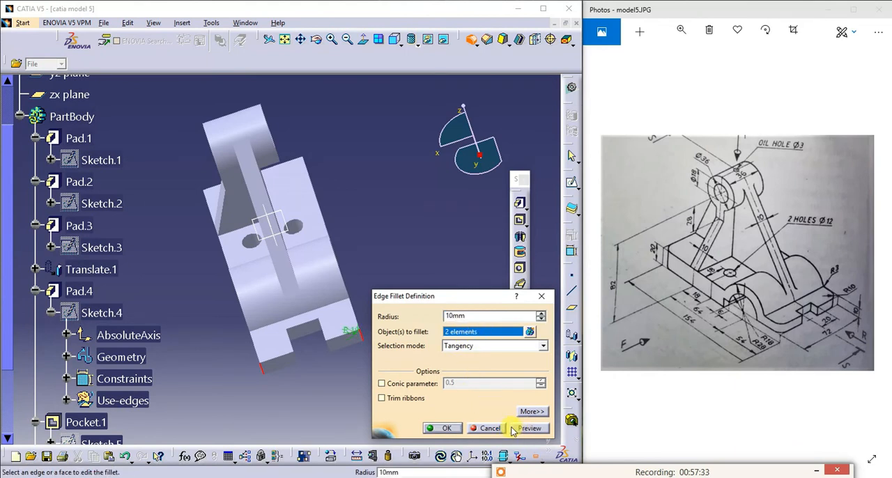
{"action": "left_click", "coordinate": [432, 426]}
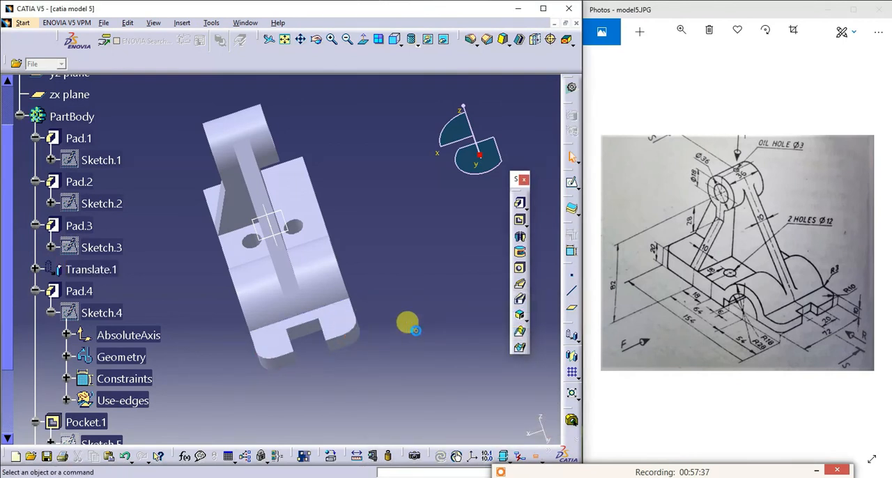
- Fillet the edge where the half-cylinder meets the low end's top face with a 3 mm radius
{"action": "left_click", "coordinate": [333, 301]}
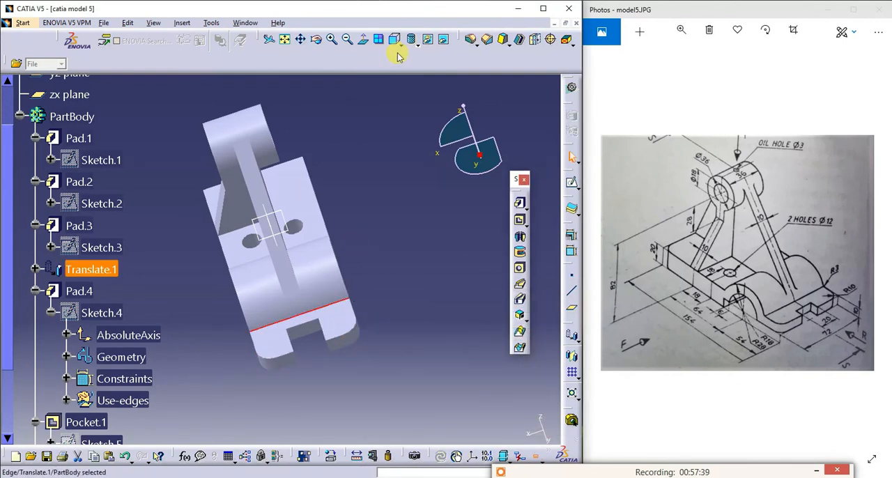
{"action": "left_click", "coordinate": [471, 39]}
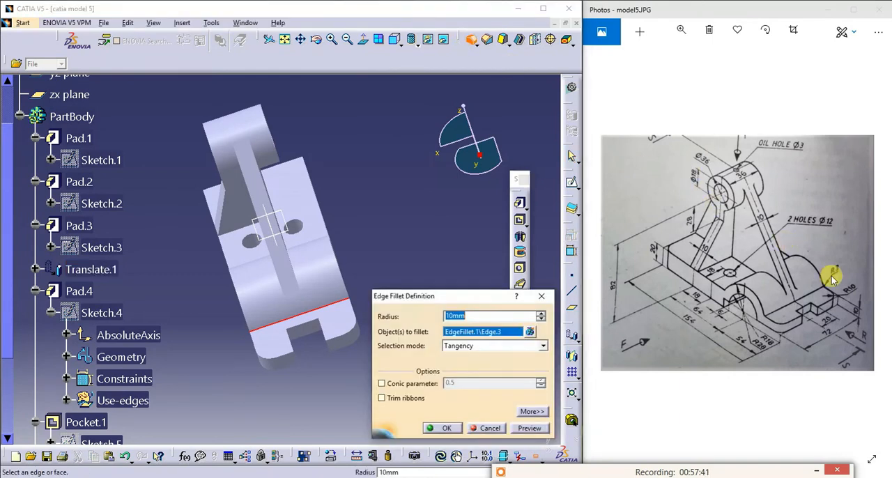
{"action": "type", "text": "3"}
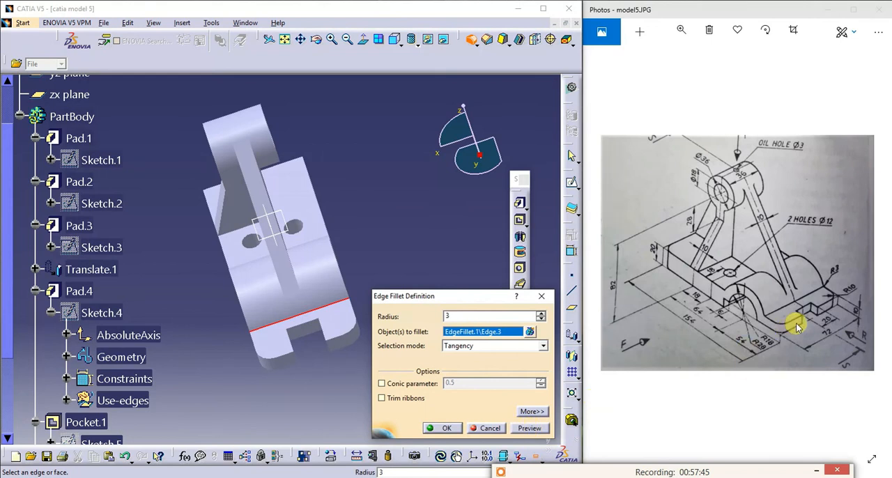
{"action": "left_click", "coordinate": [527, 429]}
{"action": "left_click", "coordinate": [441, 427]}
{"action": "left_click", "coordinate": [446, 384]}
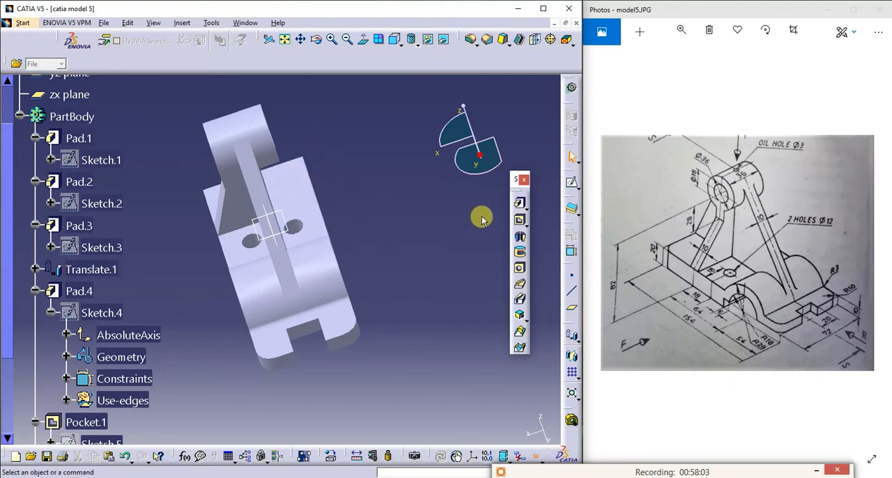
- Create a reference plane offset from the yz plane by 72+18 mm for the oil hole
{"action": "left_click", "coordinate": [316, 39]}
{"action": "left_click_drag", "start_coordinate": [348, 169], "coordinate": [209, 189]}
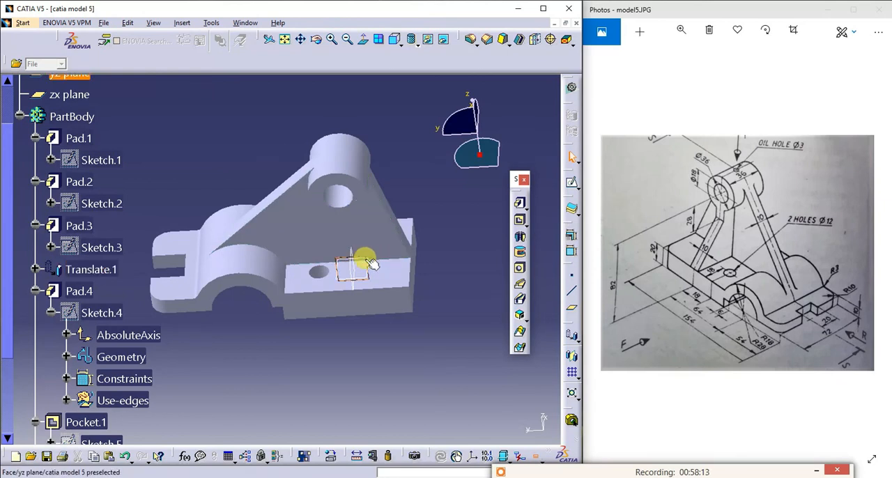
{"action": "left_click", "coordinate": [342, 130]}
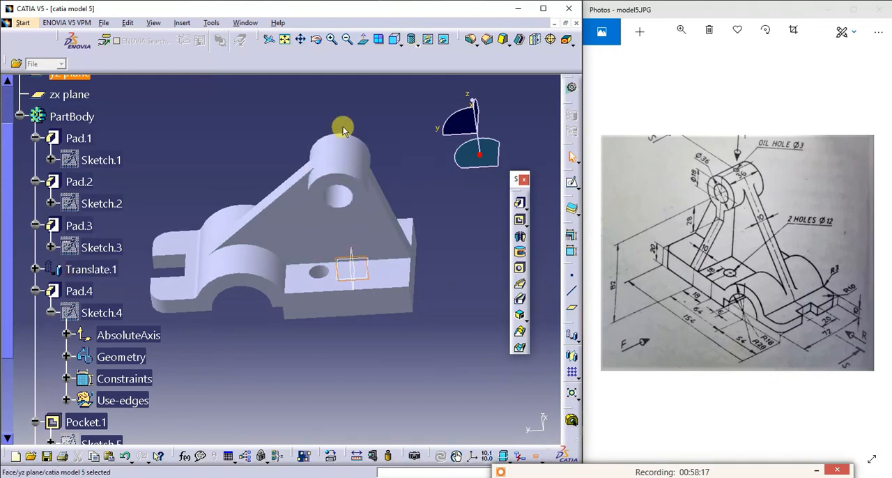
{"action": "left_click", "coordinate": [571, 312]}
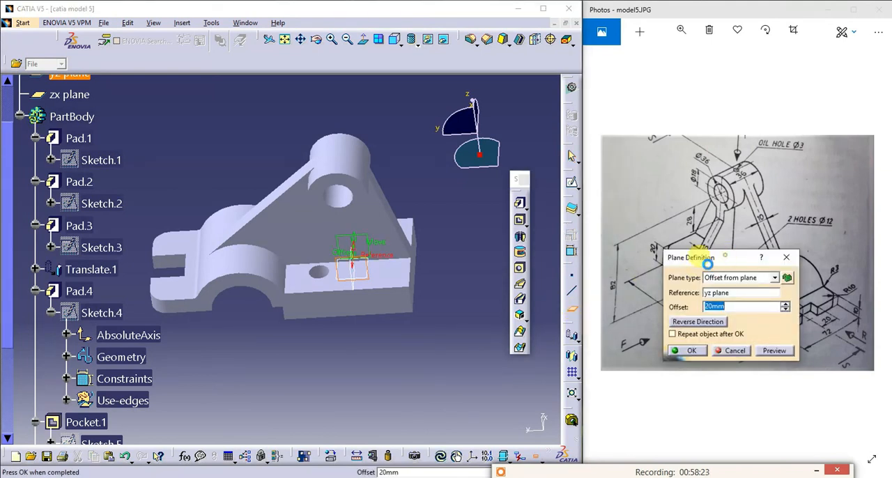
{"action": "left_click_drag", "start_coordinate": [717, 263], "coordinate": [476, 319]}
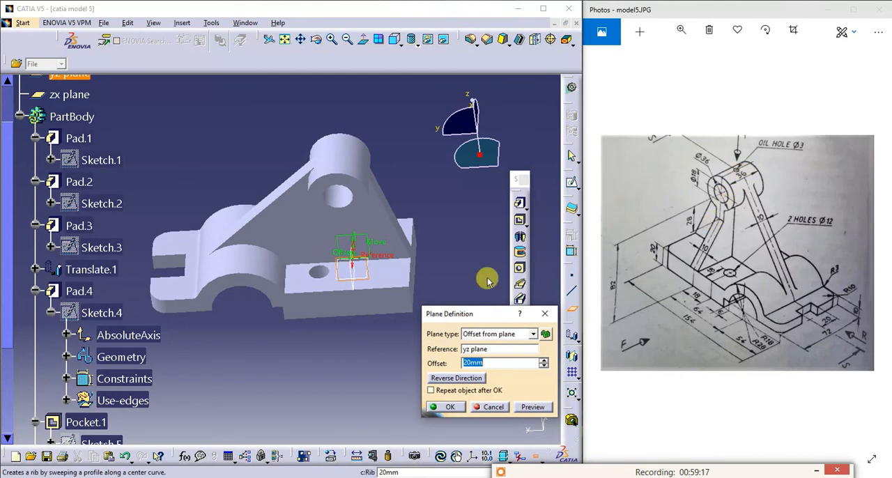
{"action": "left_click", "coordinate": [478, 363]}
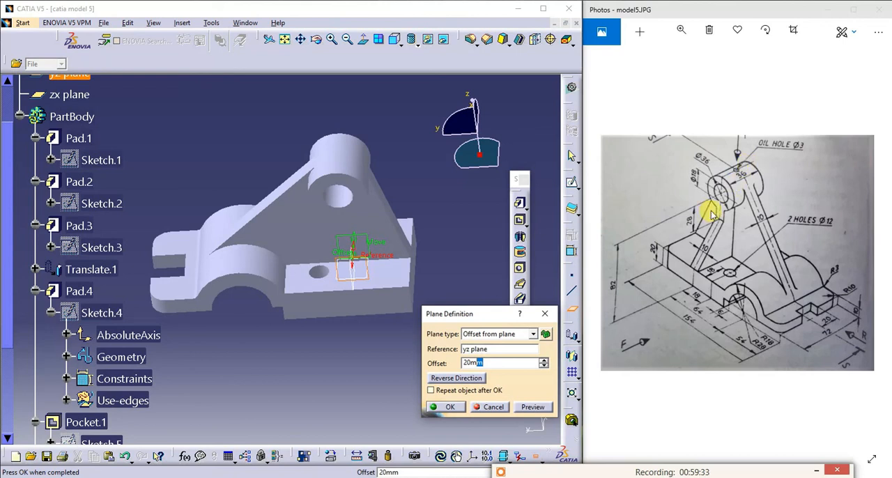
{"action": "left_click_drag", "start_coordinate": [496, 363], "coordinate": [460, 359]}
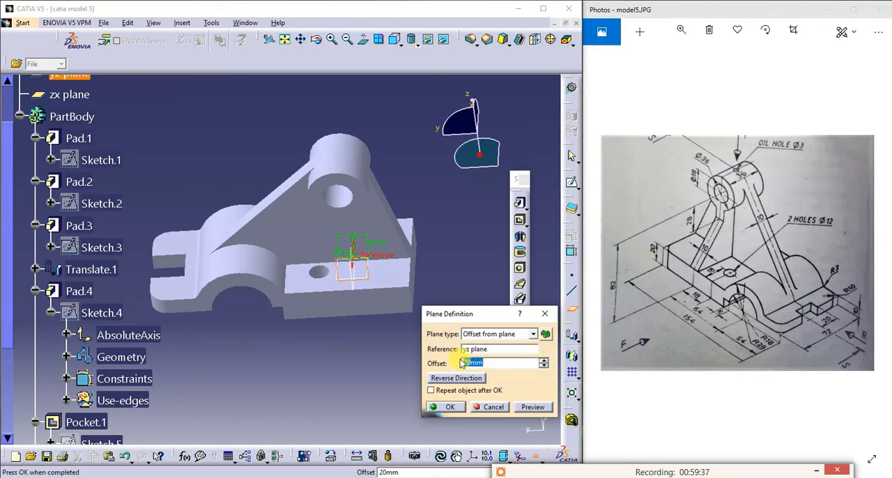
{"action": "type", "text": "72+18"}
{"action": "left_click", "coordinate": [445, 407]}
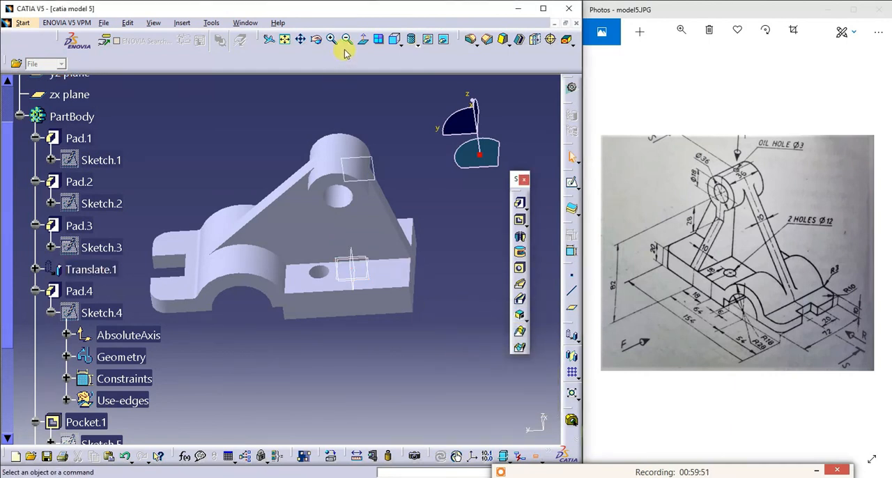
- Set the offset of the new plane from the yz plane to 93 mm
{"action": "left_click", "coordinate": [374, 169]}
{"action": "double_click", "coordinate": [364, 160]}
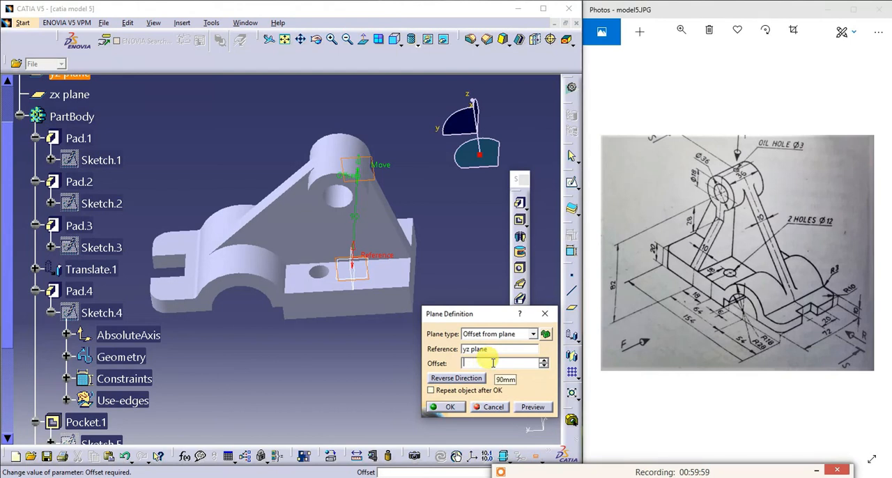
{"action": "type", "text": "93mm"}
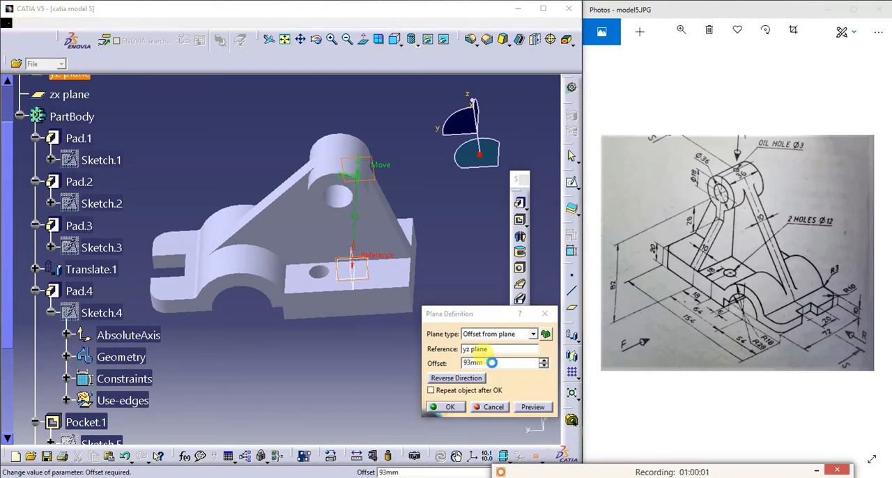
{"action": "key", "text": "Return"}
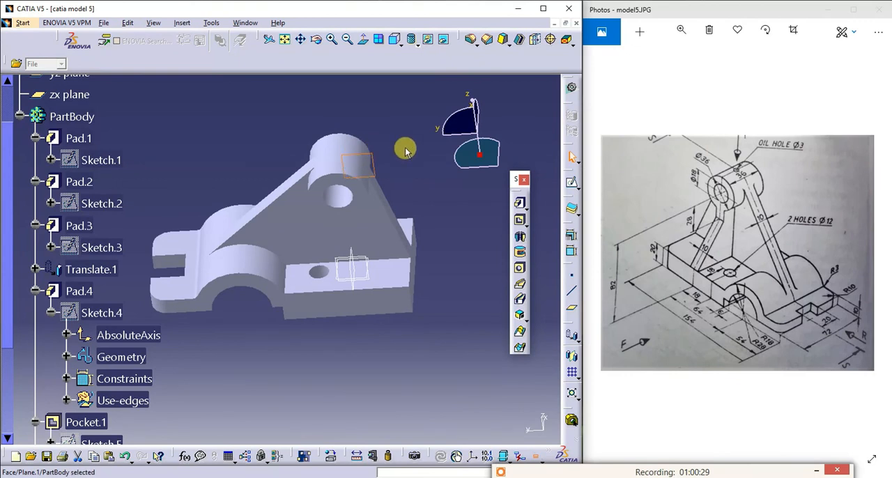
- Examine from several angles where the new plane lies relative to the boss on top of the bracket
{"action": "left_click", "coordinate": [395, 40]}
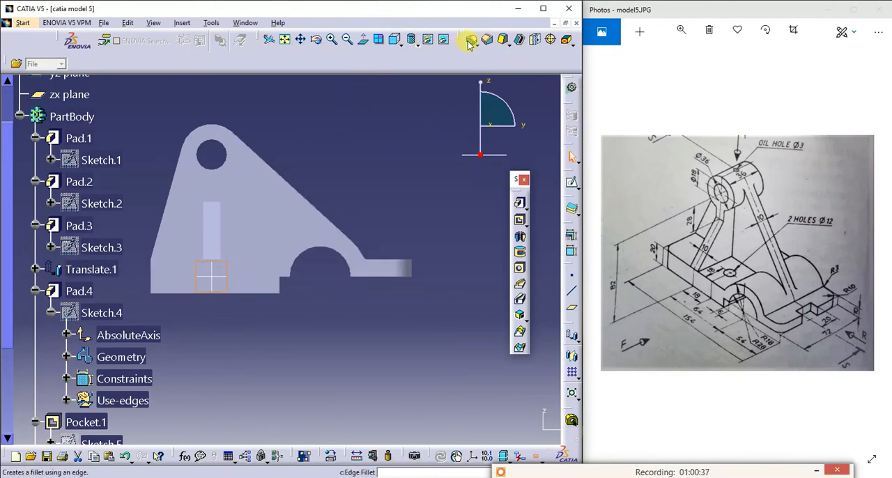
{"action": "left_click", "coordinate": [327, 42]}
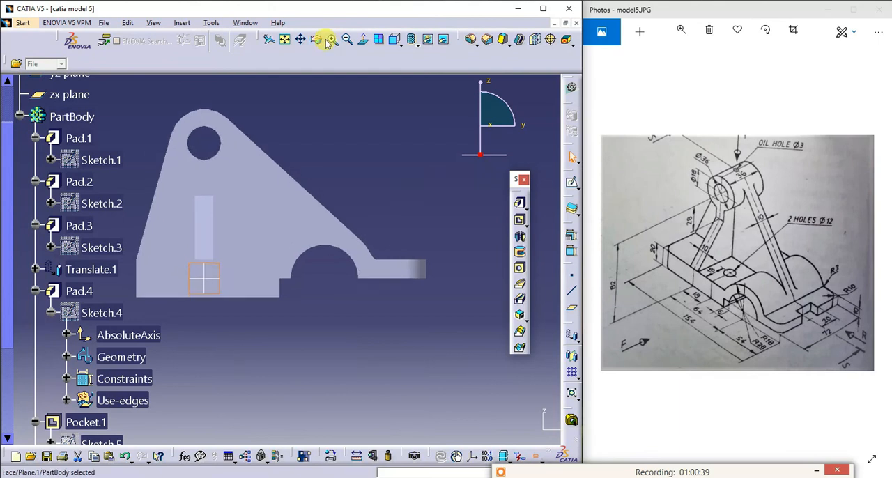
{"action": "left_click", "coordinate": [315, 39]}
{"action": "left_click_drag", "start_coordinate": [299, 114], "coordinate": [402, 210]}
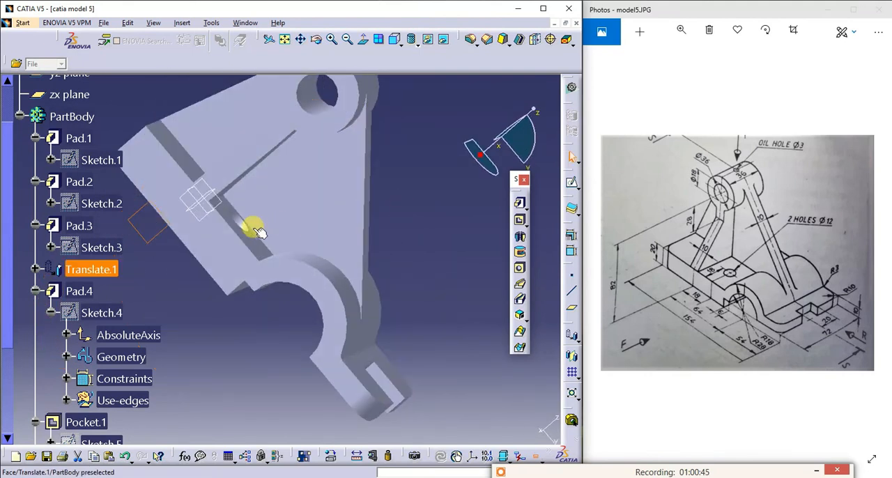
{"action": "left_click", "coordinate": [318, 39]}
{"action": "left_click_drag", "start_coordinate": [374, 177], "coordinate": [225, 91]}
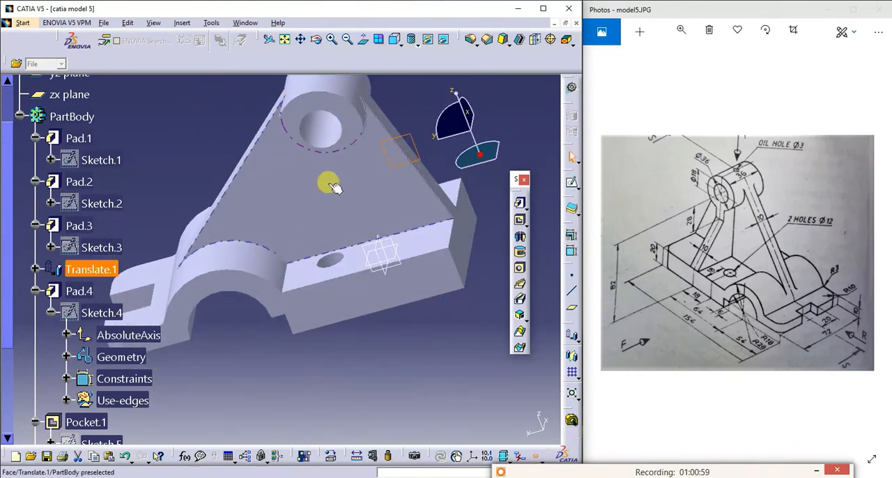
{"action": "left_click", "coordinate": [285, 39]}
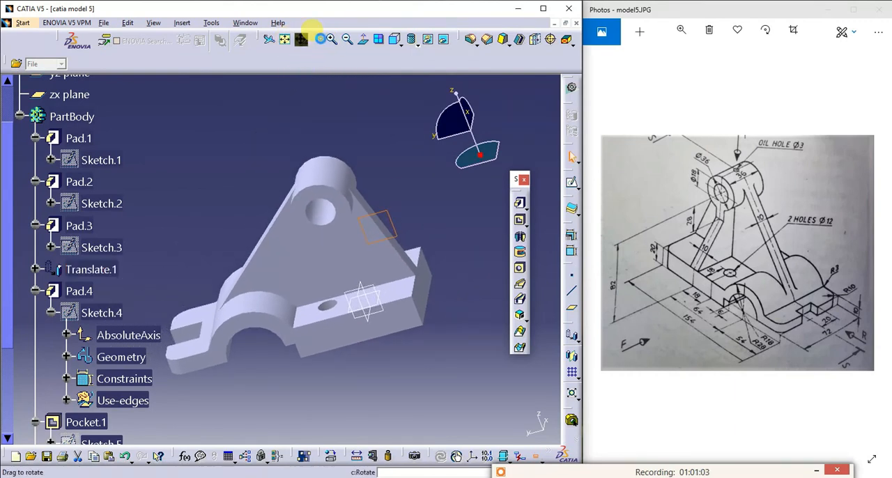
{"action": "left_click", "coordinate": [396, 41]}
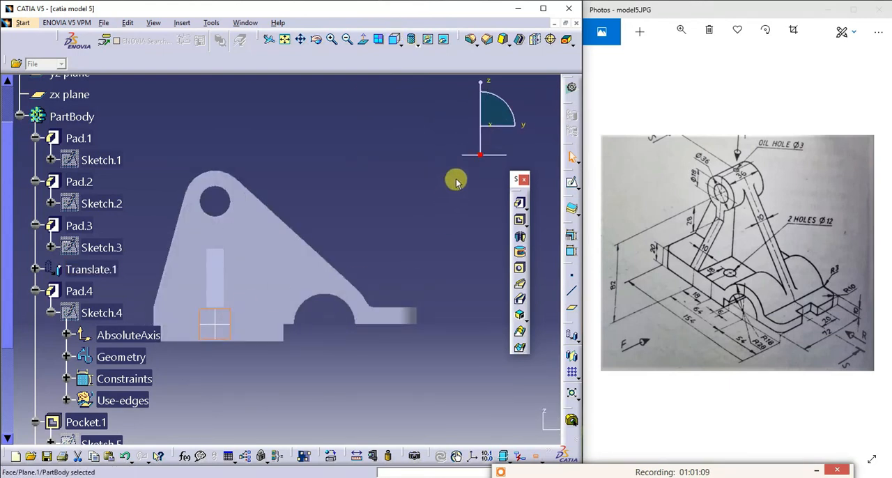
- Try a sketch on the plane offset from the yz plane, abandon it and delete that plane
{"action": "left_click", "coordinate": [570, 181]}
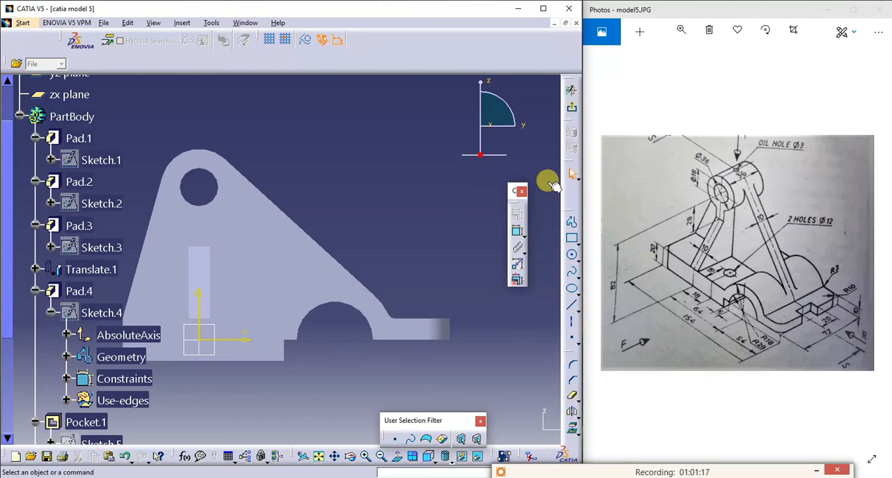
{"action": "left_click", "coordinate": [571, 174]}
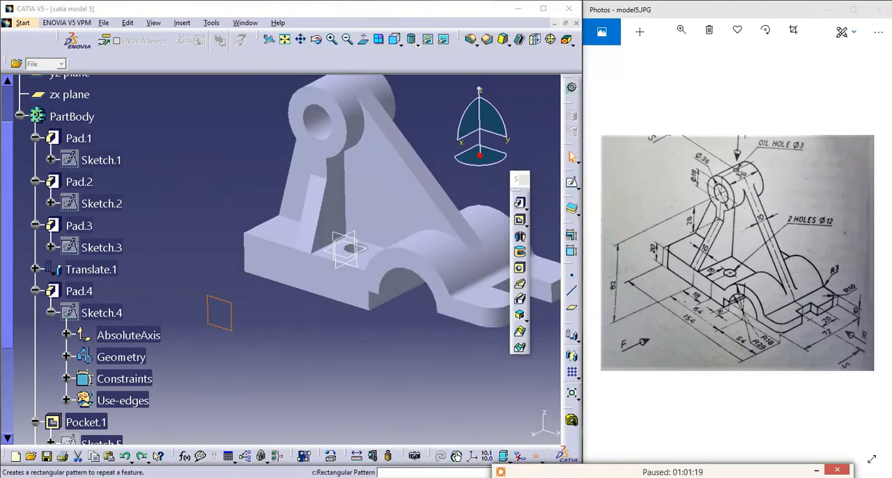
{"action": "left_click", "coordinate": [232, 314]}
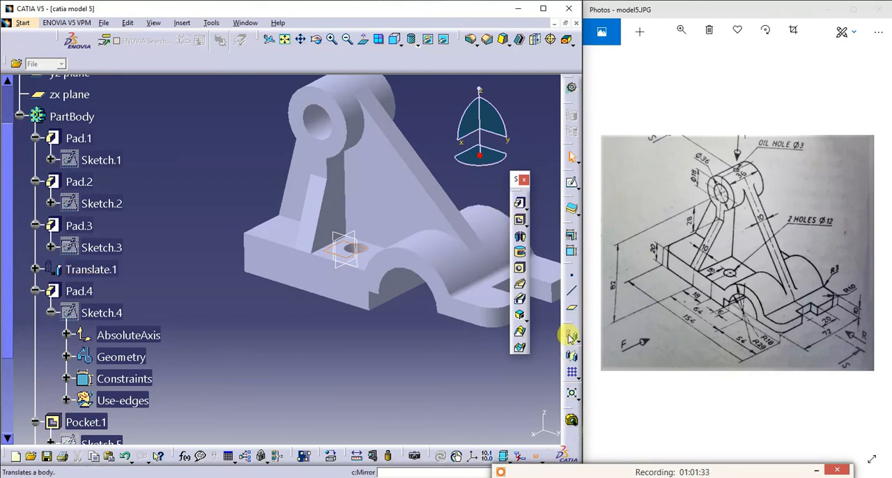
- Create a reference plane offset 93 mm from the xy plane, above the boss
{"action": "left_click", "coordinate": [569, 306]}
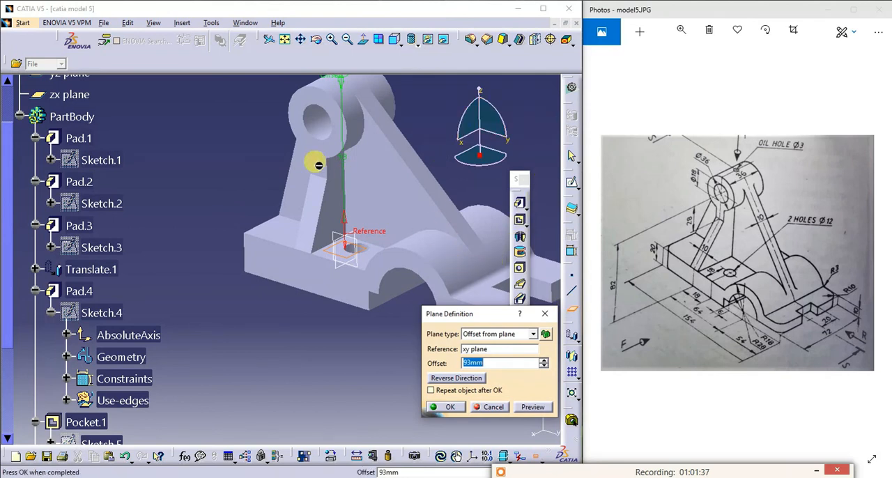
{"action": "left_click", "coordinate": [304, 46]}
{"action": "left_click_drag", "start_coordinate": [273, 119], "coordinate": [246, 214]}
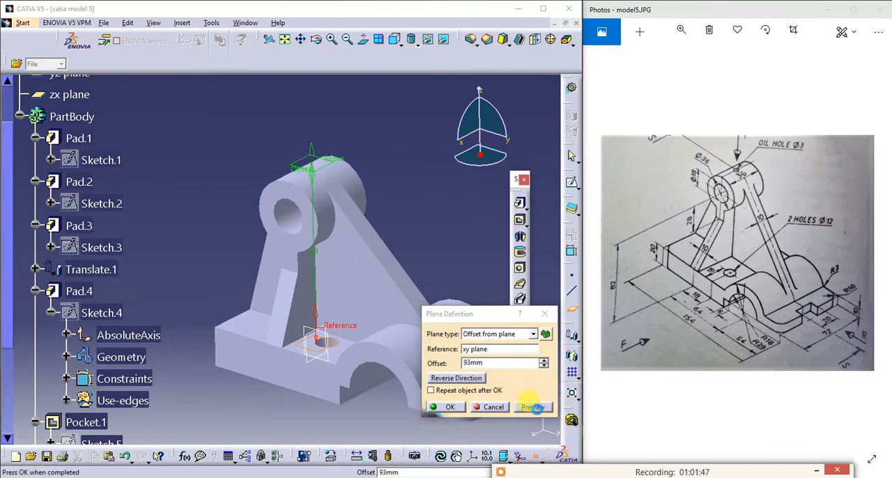
{"action": "left_click", "coordinate": [446, 407]}
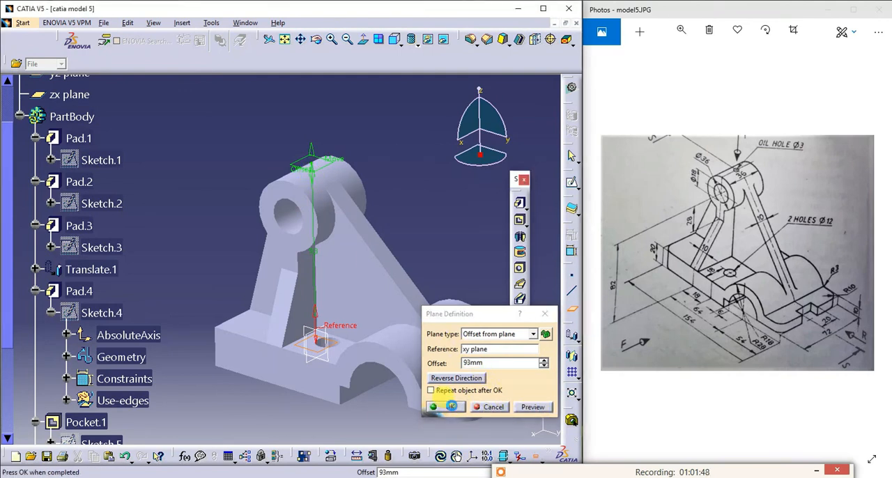
- Open a sketch on the plane above the boss and draw a circle of about 10 mm diameter centred on the origin
{"action": "left_click", "coordinate": [325, 171]}
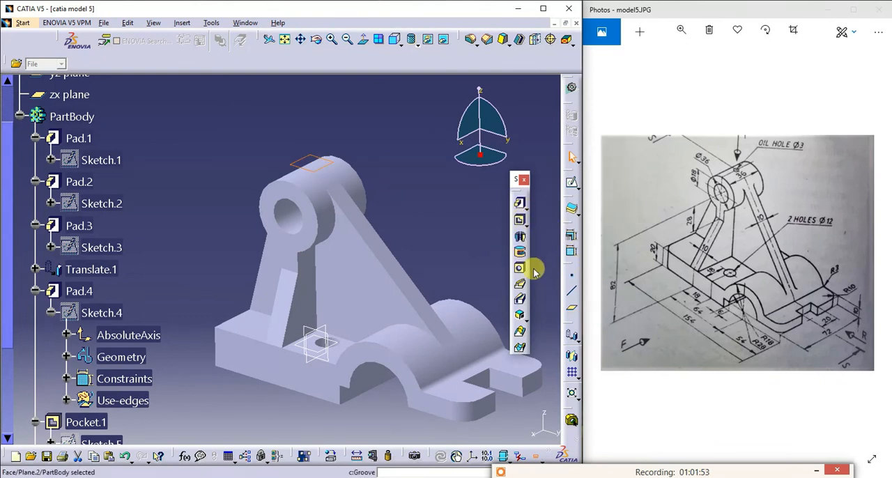
{"action": "left_click", "coordinate": [571, 182]}
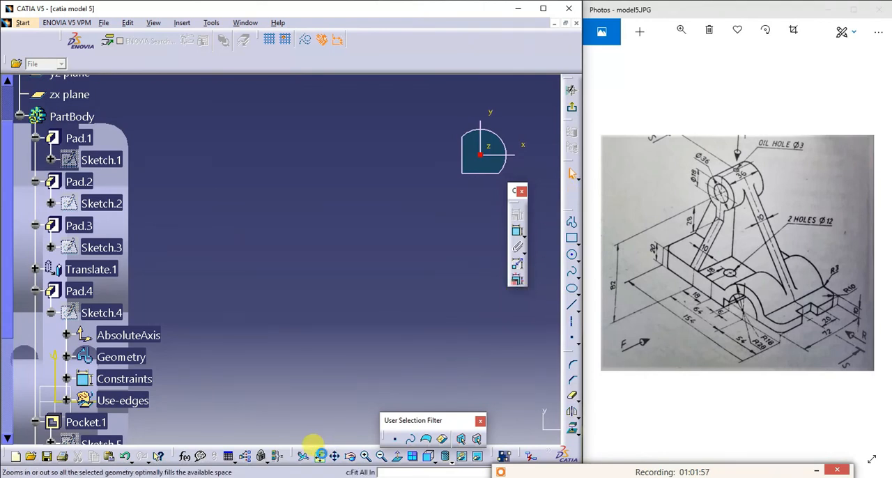
{"action": "left_click", "coordinate": [319, 456]}
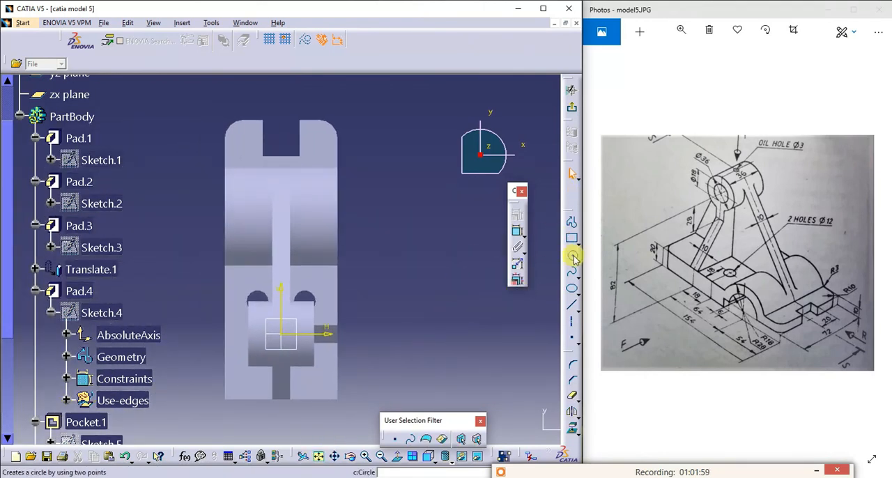
{"action": "left_click", "coordinate": [572, 253]}
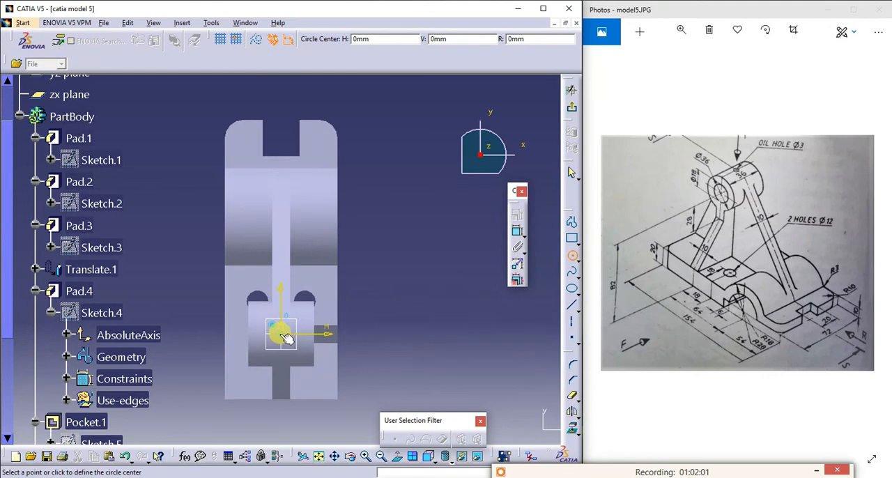
{"action": "left_click", "coordinate": [286, 329]}
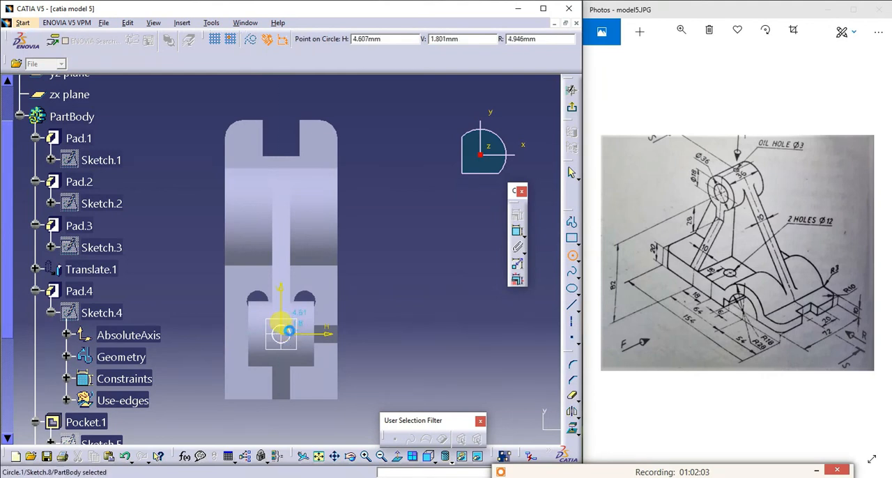
- Dimension the circle's diameter and set it to 3 mm
{"action": "left_click", "coordinate": [517, 230]}
{"action": "left_click", "coordinate": [379, 320]}
{"action": "double_click", "coordinate": [377, 317]}
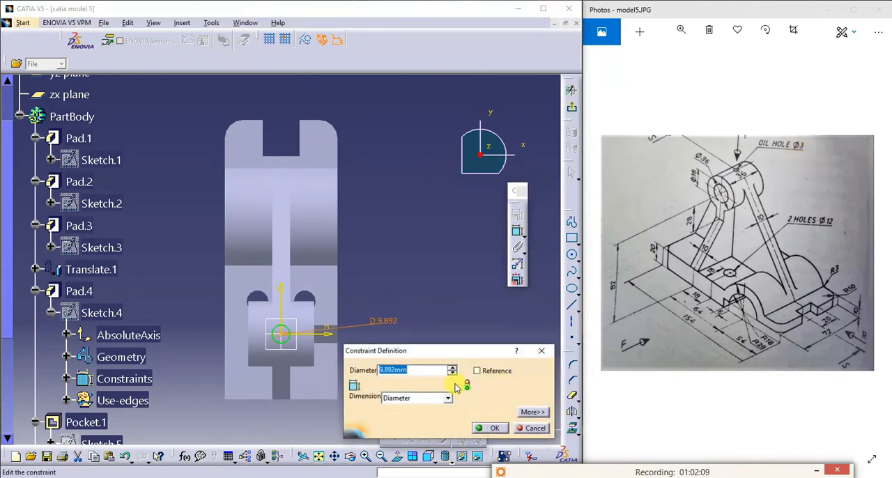
{"action": "type", "text": "3"}
{"action": "key", "text": "Return"}
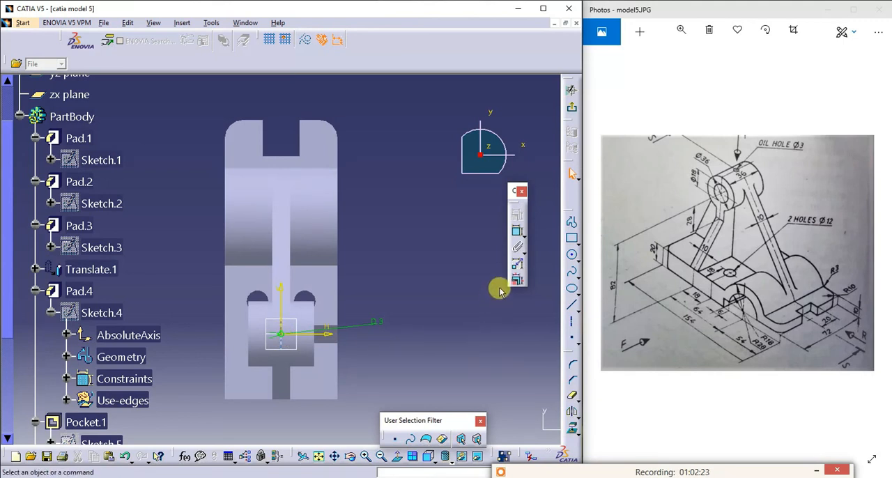
- Exit the sketch and cut the oil hole from the circle through the boss's top wall with an Up to next pocket
{"action": "left_click", "coordinate": [572, 106]}
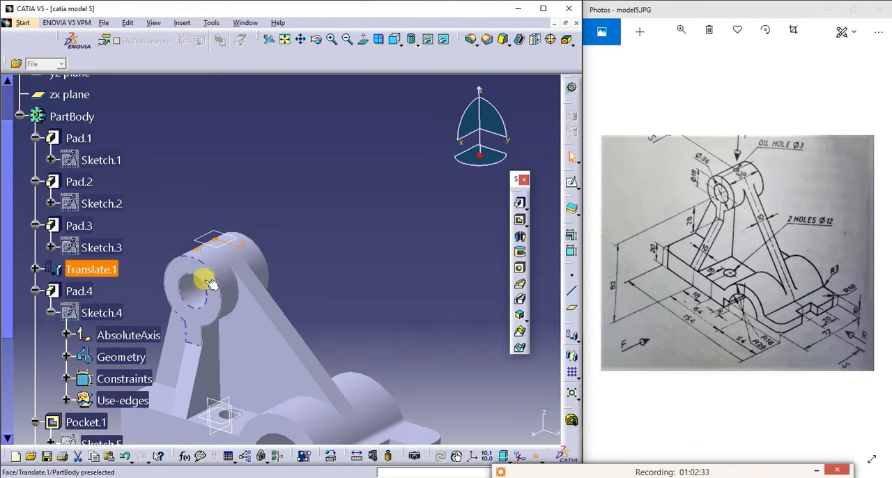
{"action": "left_click", "coordinate": [514, 217]}
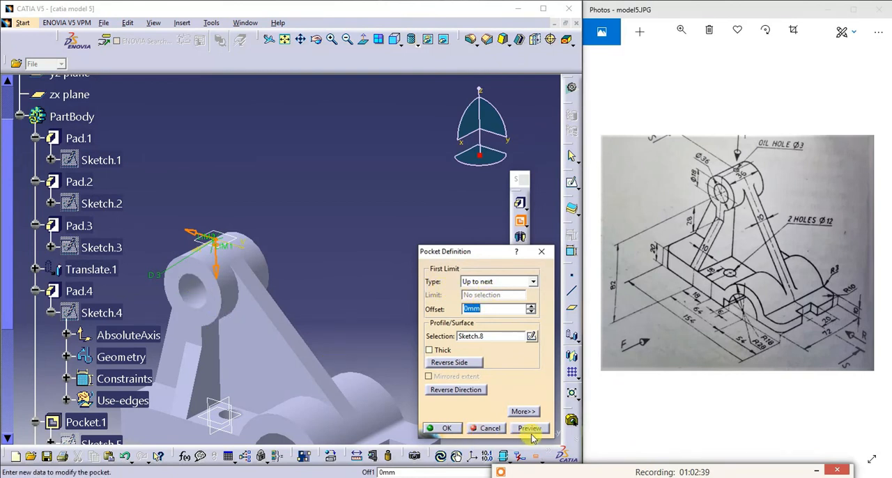
{"action": "left_click", "coordinate": [317, 39]}
{"action": "left_click_drag", "start_coordinate": [195, 334], "coordinate": [269, 218]}
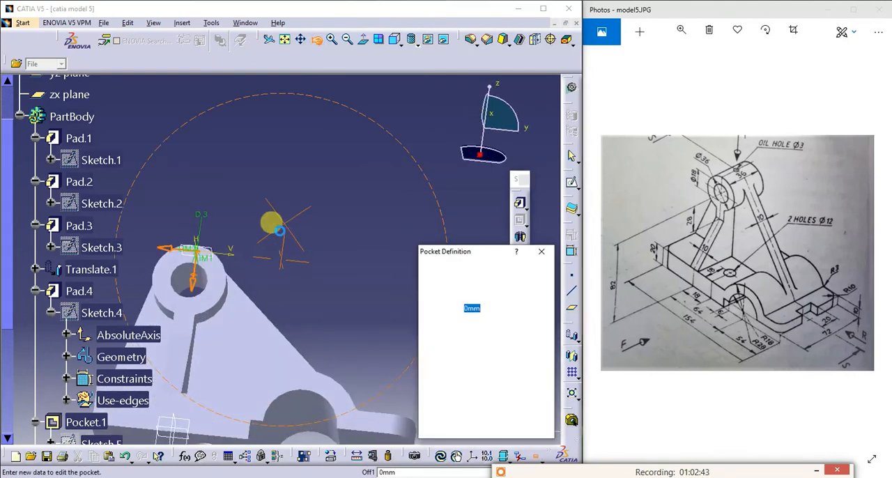
{"action": "left_click", "coordinate": [452, 432]}
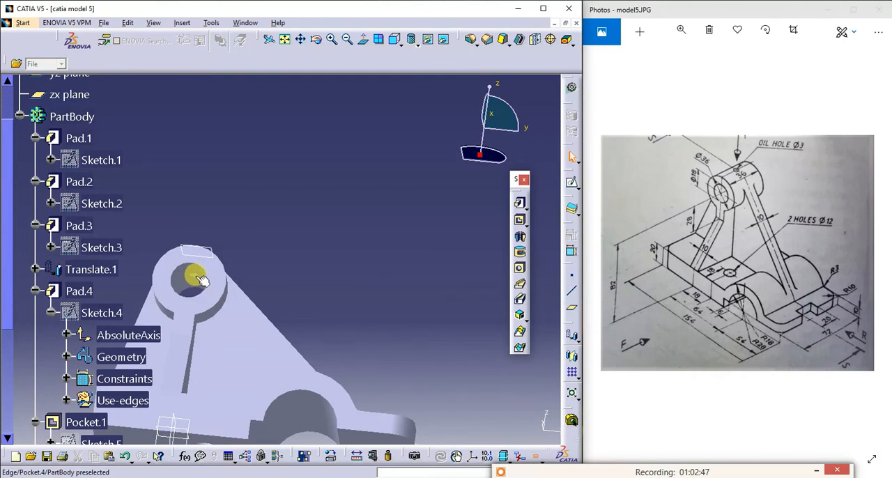
{"action": "left_click", "coordinate": [331, 39]}
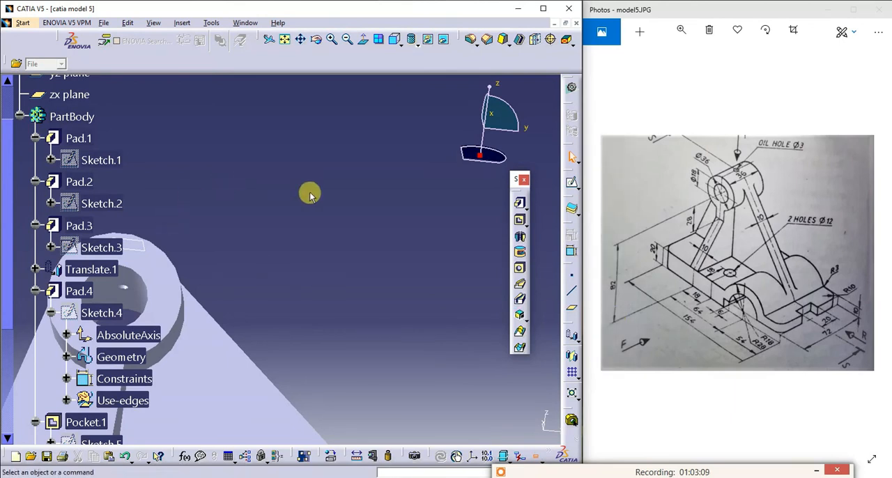
{"action": "left_click", "coordinate": [284, 39]}
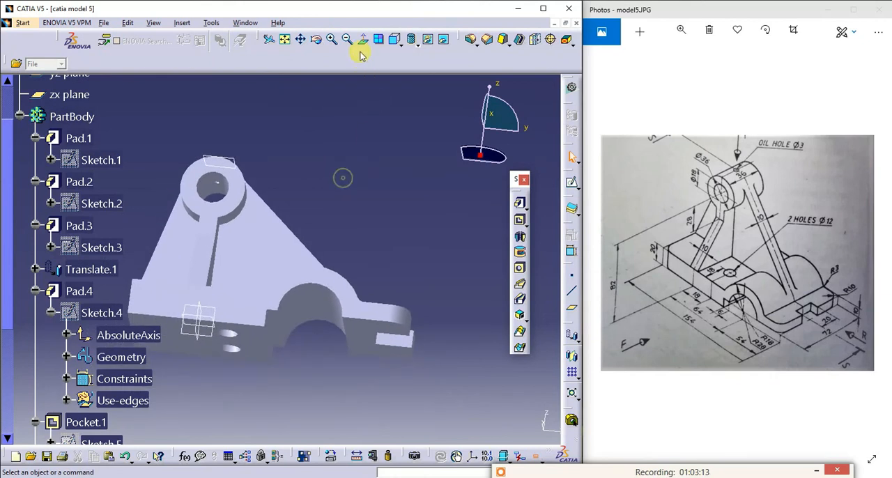
- Round the two vertical corner edges at the base's end opposite the notch with a 10 mm edge fillet
{"action": "left_click", "coordinate": [317, 39]}
{"action": "left_click_drag", "start_coordinate": [309, 137], "coordinate": [328, 278]}
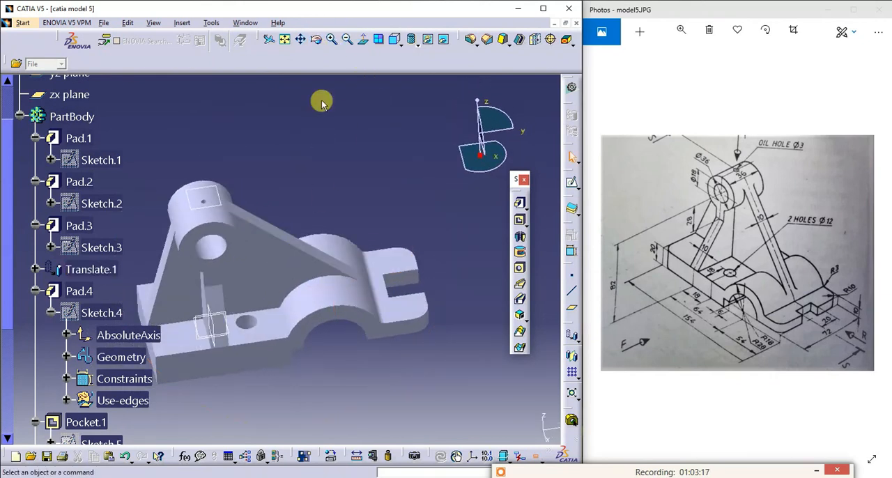
{"action": "left_click", "coordinate": [394, 39]}
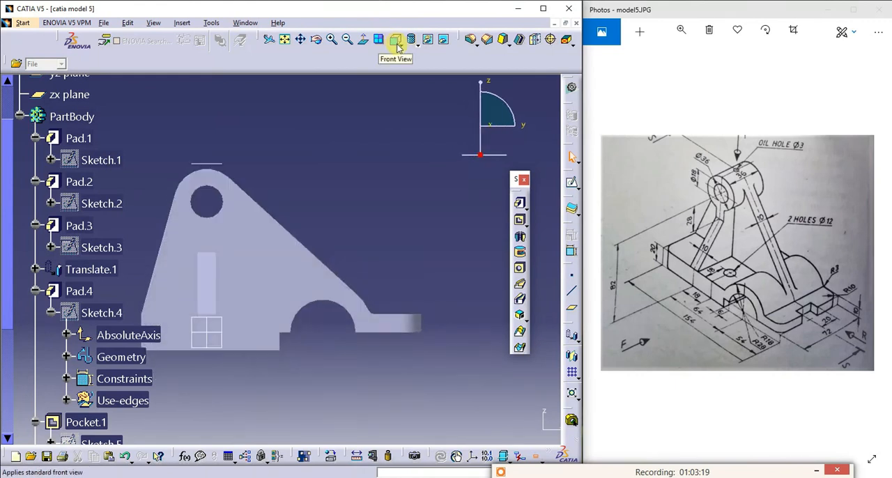
{"action": "left_click", "coordinate": [399, 43]}
{"action": "left_click", "coordinate": [409, 65]}
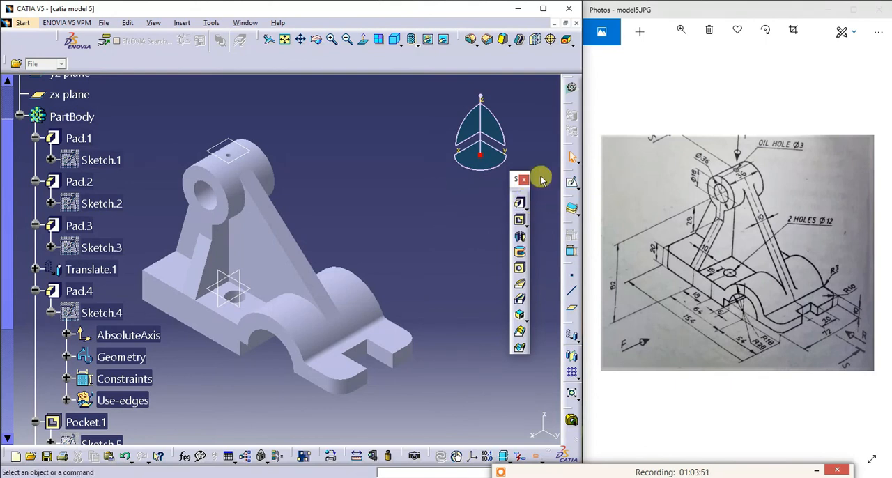
{"action": "left_click", "coordinate": [471, 40]}
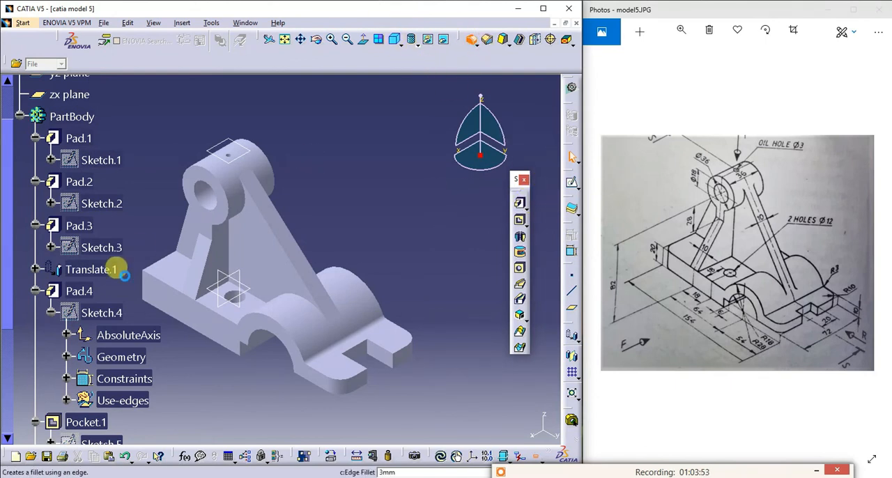
{"action": "left_click", "coordinate": [140, 268]}
{"action": "left_click", "coordinate": [318, 39]}
{"action": "left_click_drag", "start_coordinate": [165, 154], "coordinate": [299, 261]}
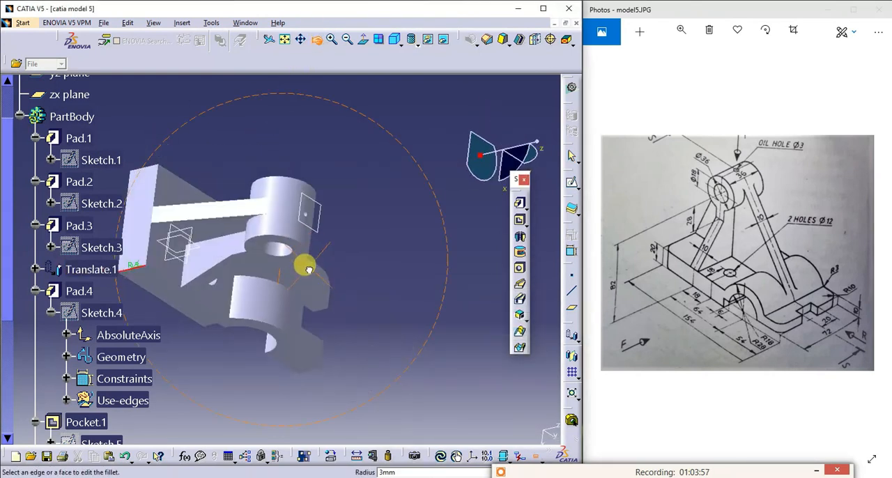
{"action": "left_click", "coordinate": [154, 169]}
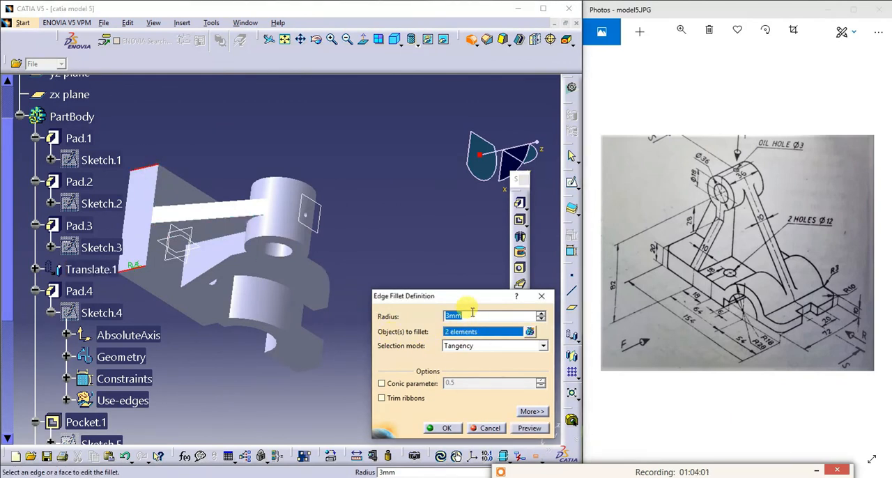
{"action": "type", "text": "10"}
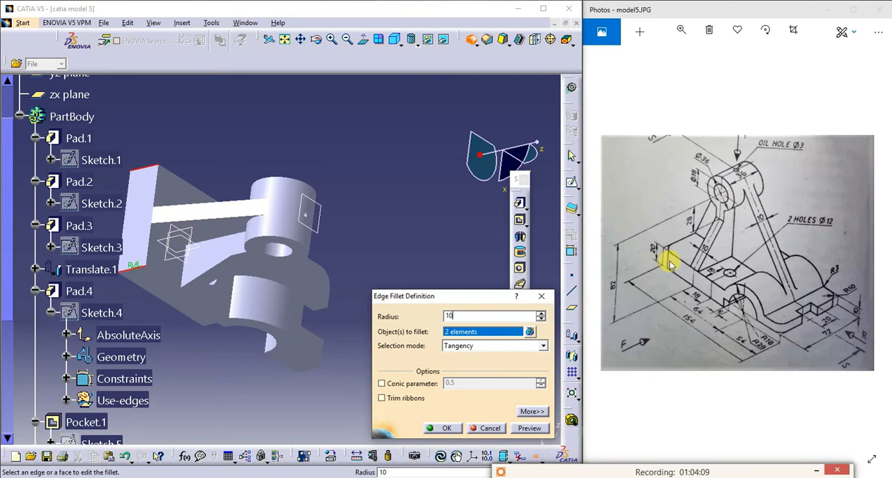
{"action": "left_click", "coordinate": [444, 427]}
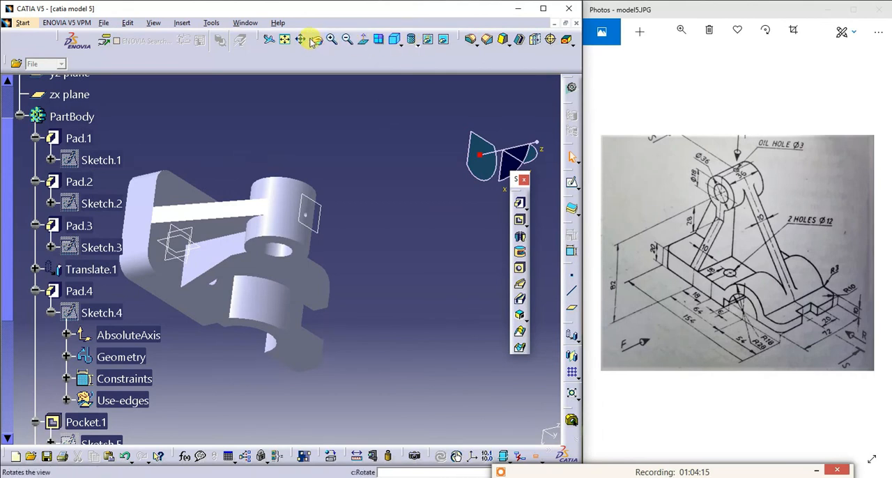
- Check the definition of the offset reference plane above the boss, keeping its settings
{"action": "left_click", "coordinate": [394, 36]}
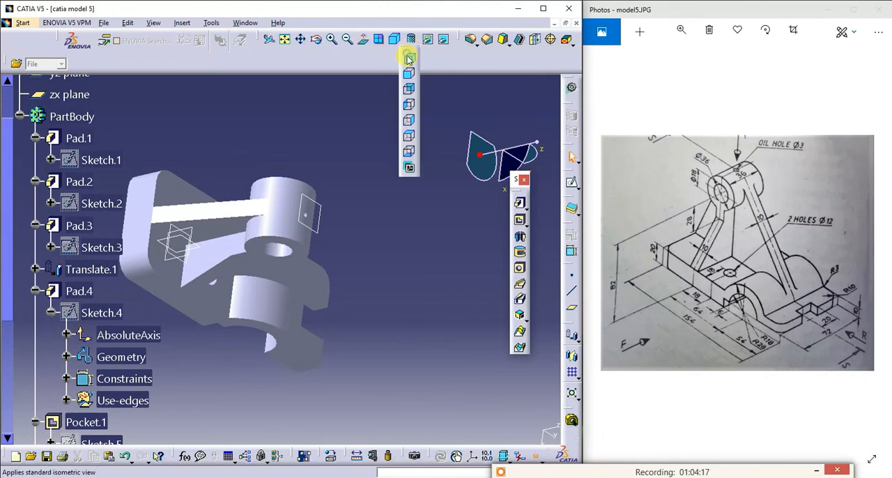
{"action": "left_click", "coordinate": [409, 59]}
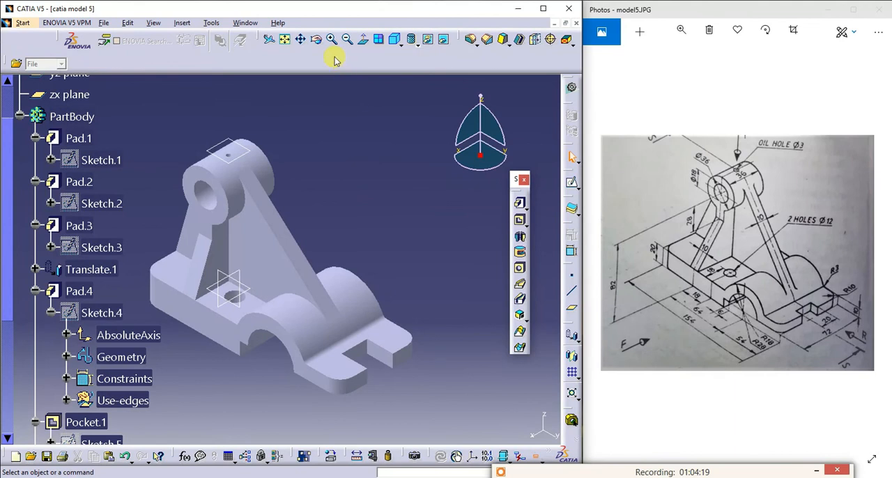
{"action": "left_click", "coordinate": [318, 39]}
{"action": "left_click_drag", "start_coordinate": [387, 237], "coordinate": [434, 185]}
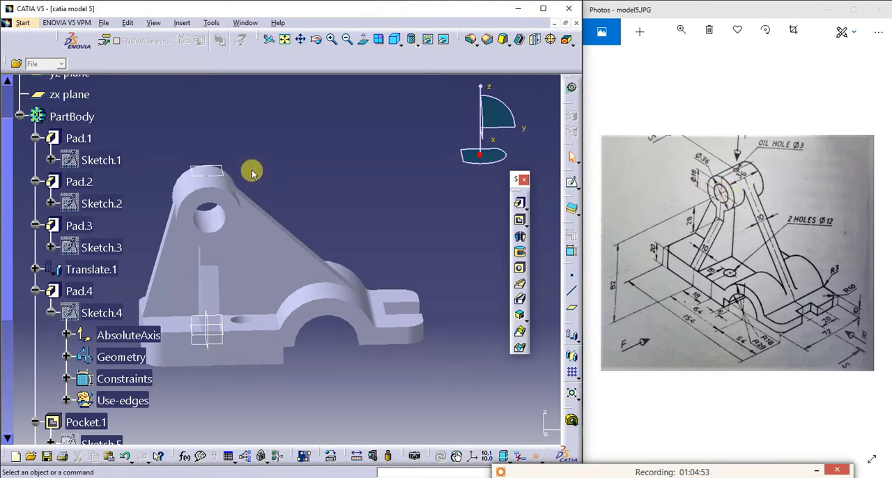
{"action": "double_click", "coordinate": [213, 171]}
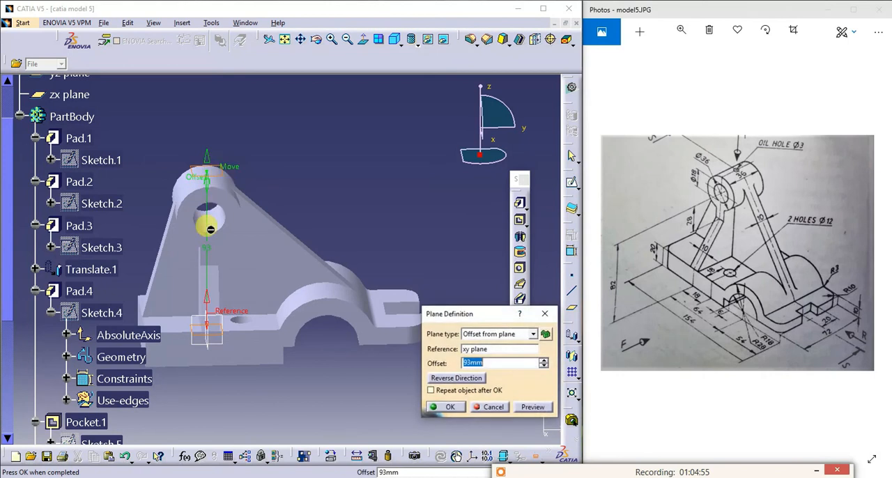
{"action": "left_click", "coordinate": [457, 409]}
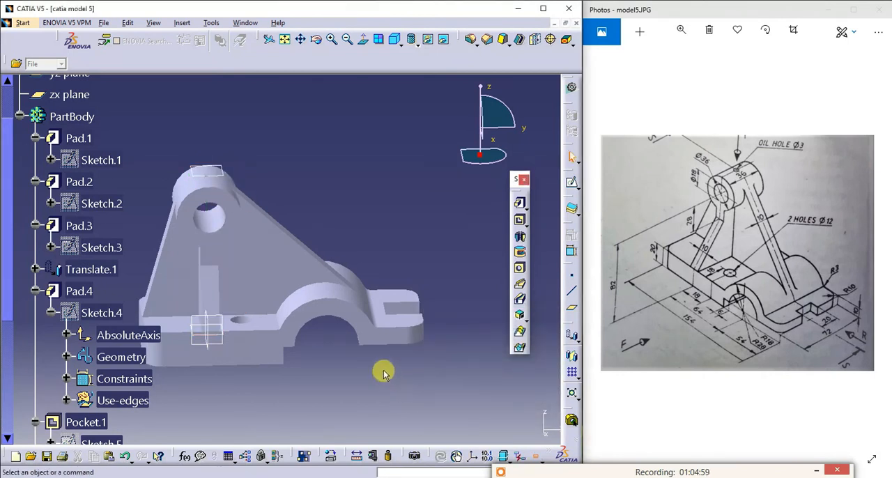